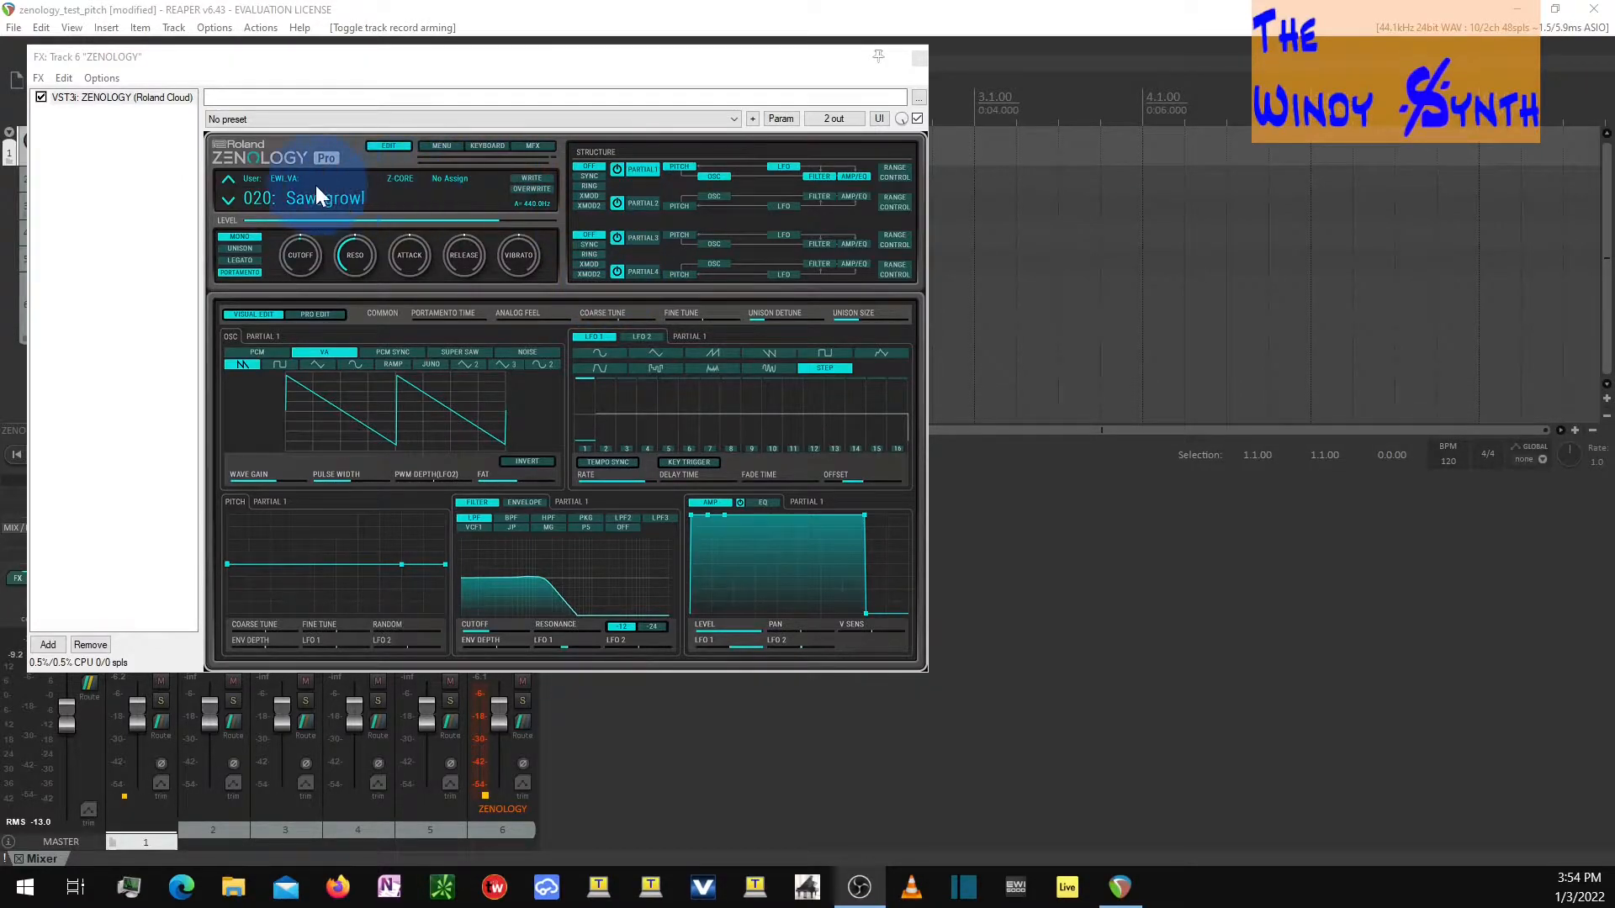
Step: Load the INITIAL TONE patch in slot 0035 of the EWI_VA bank and close the tone browser
left_click(286, 199)
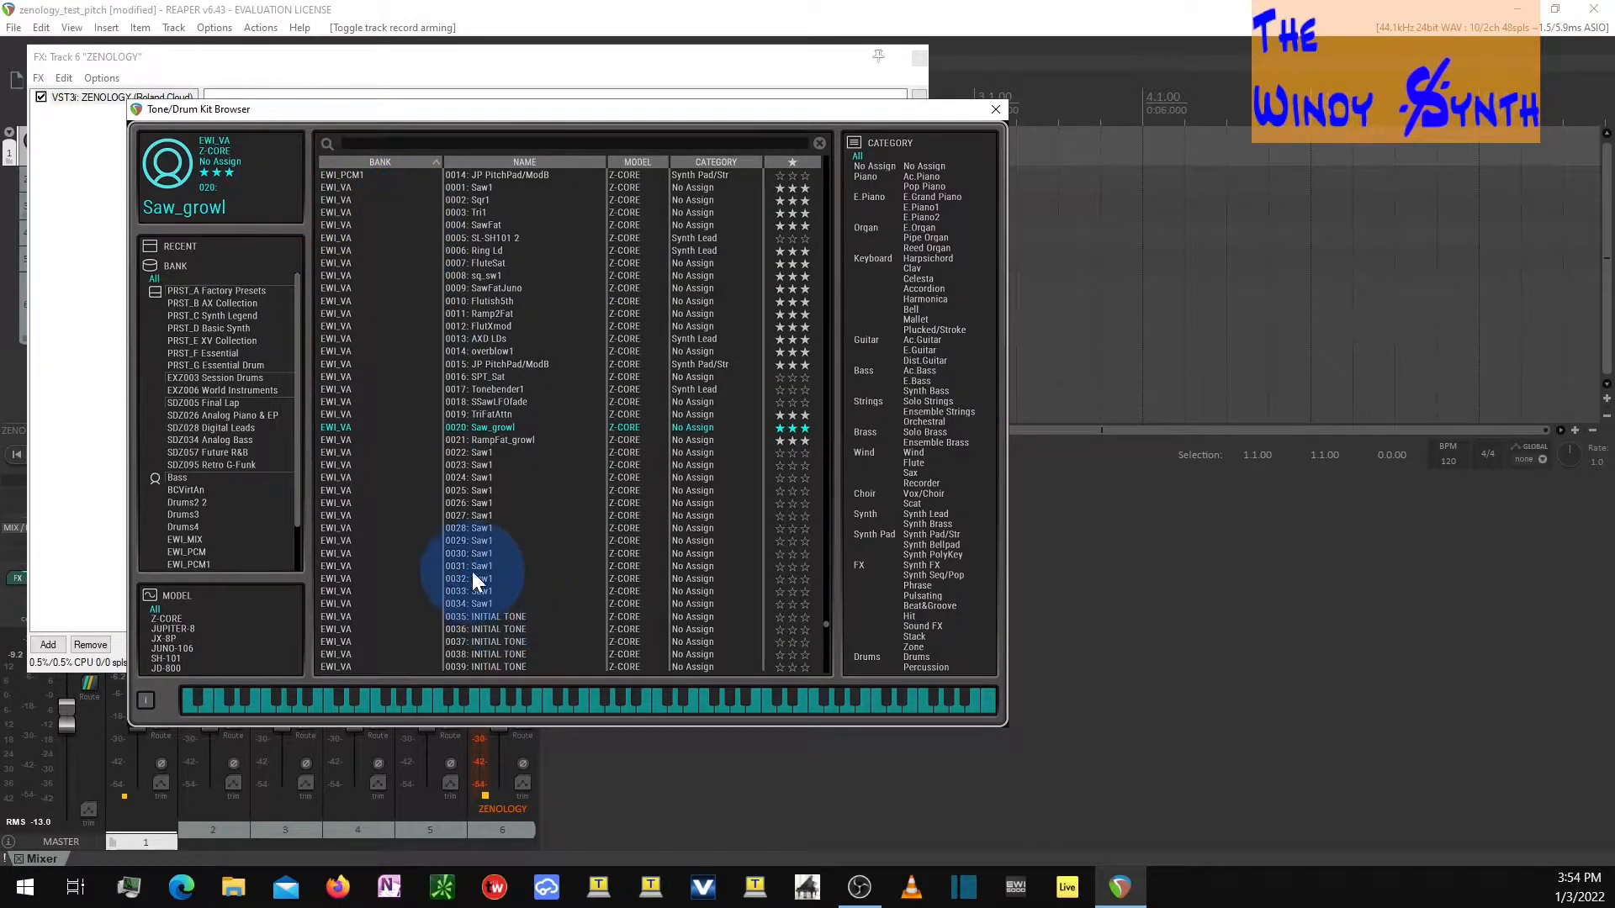
left_click(497, 616)
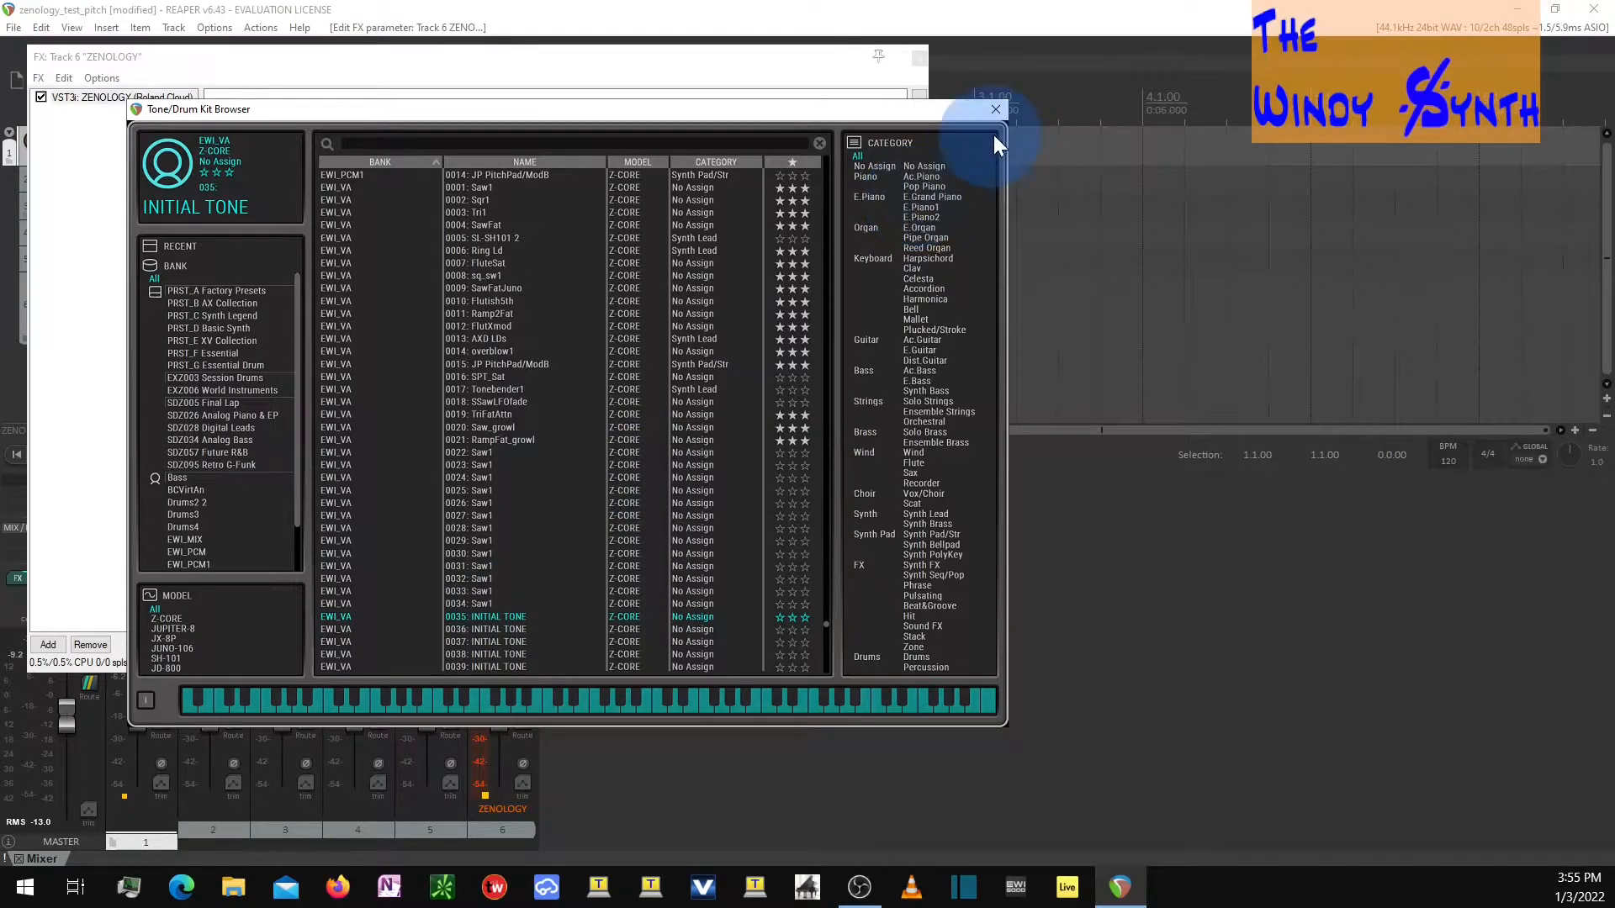
left_click(997, 109)
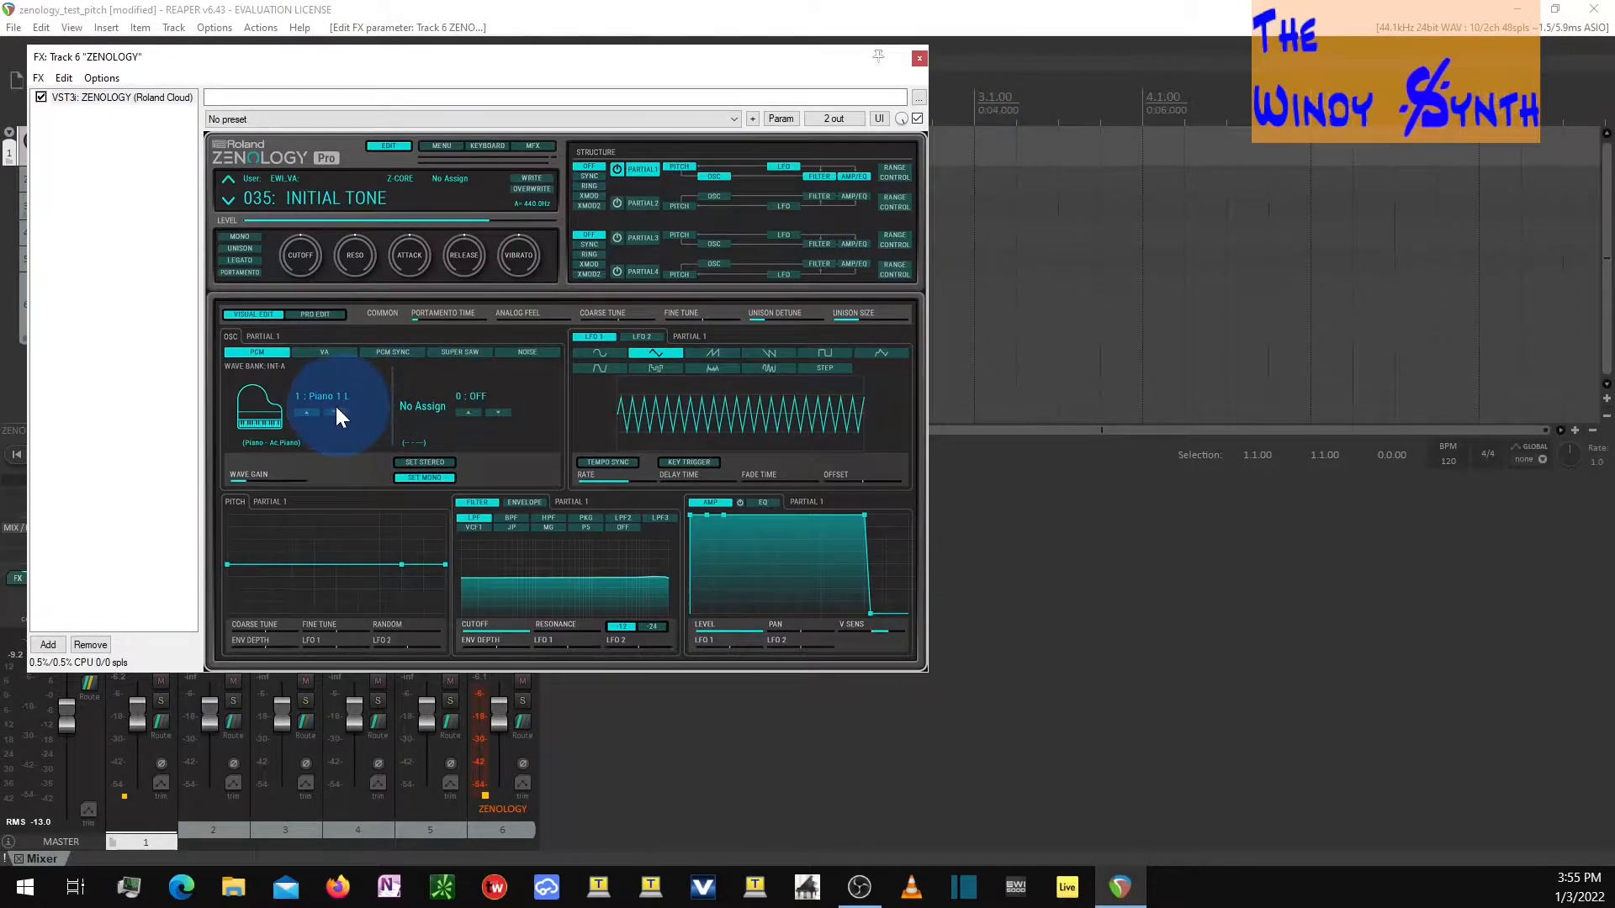
Step: Switch Partial 1's oscillator from PCM to a VA sawtooth, checking the PCM wave list and the other partials' oscillators
left_click(277, 412)
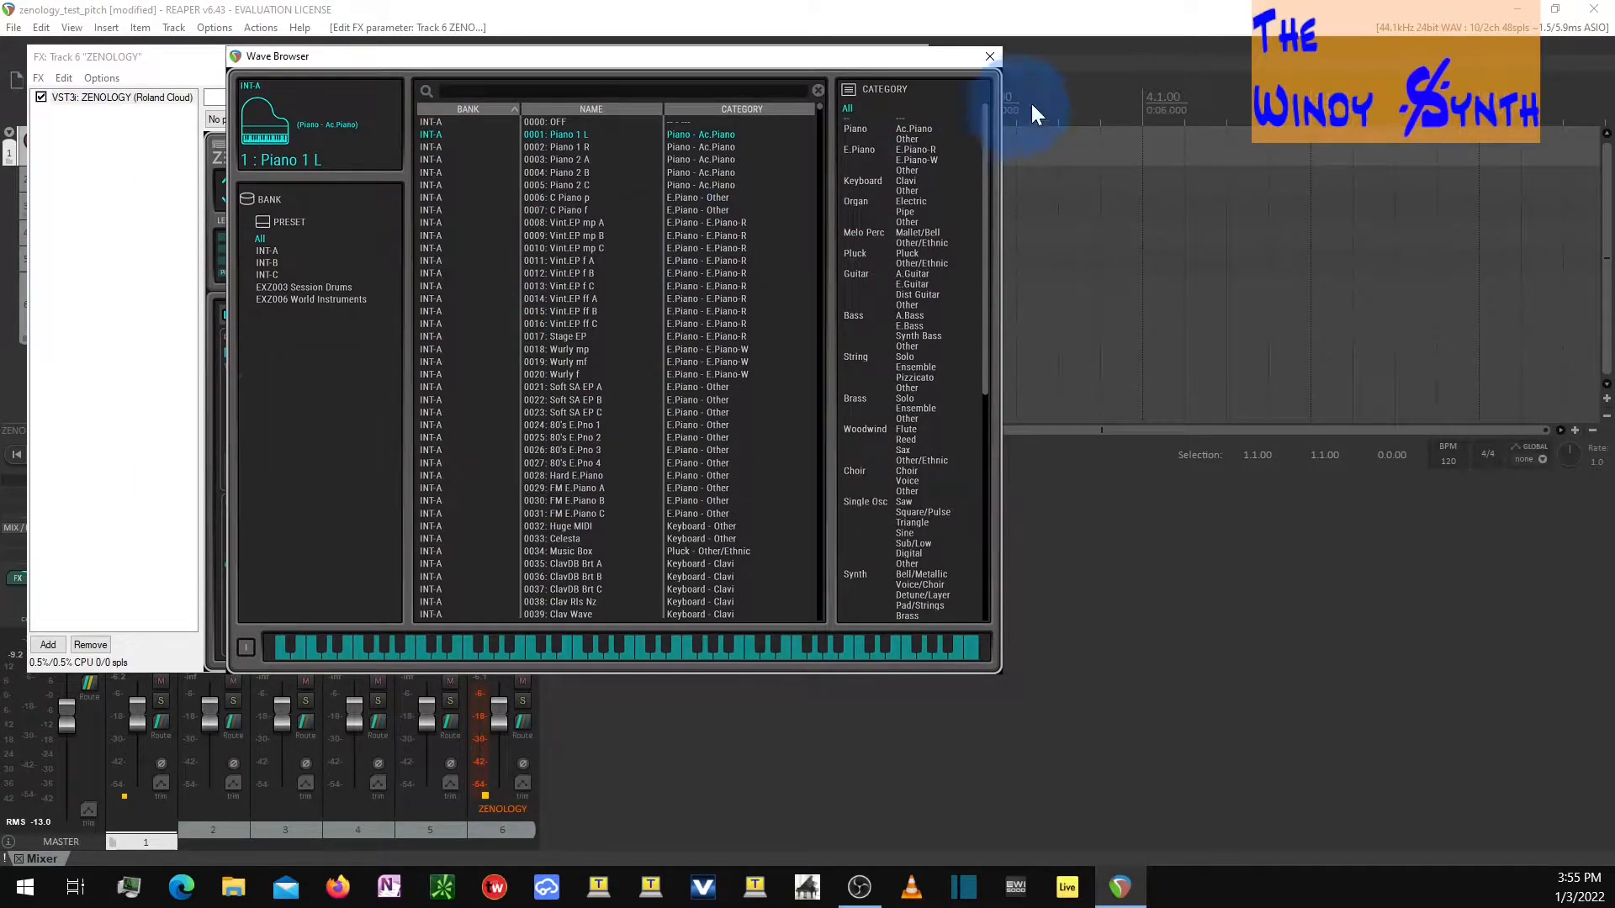
left_click(991, 56)
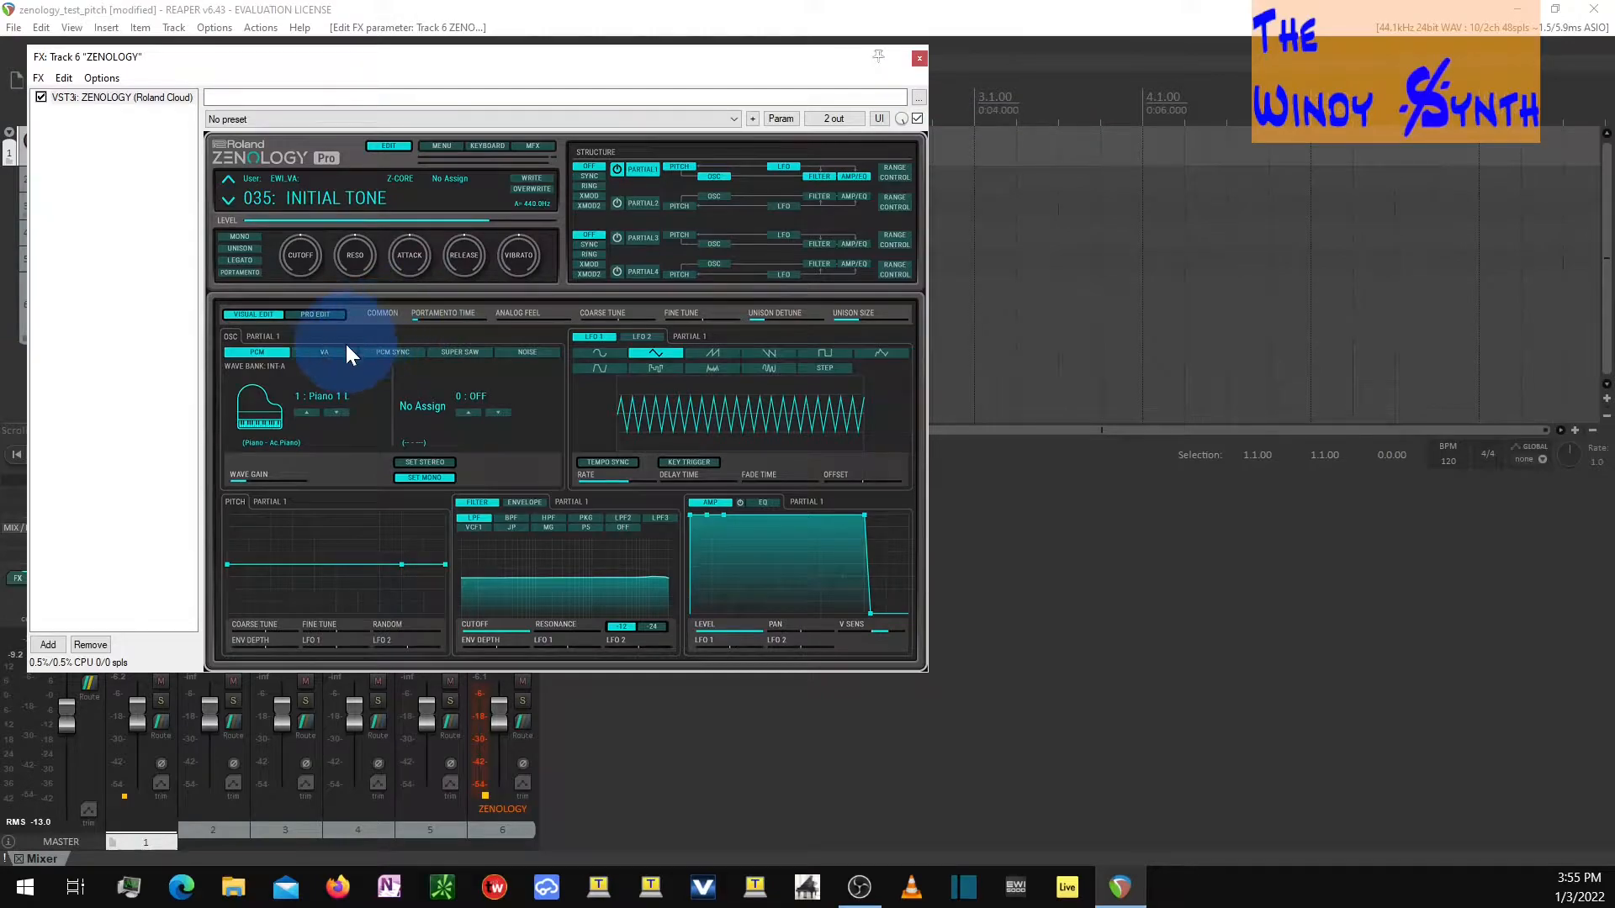
left_click(326, 352)
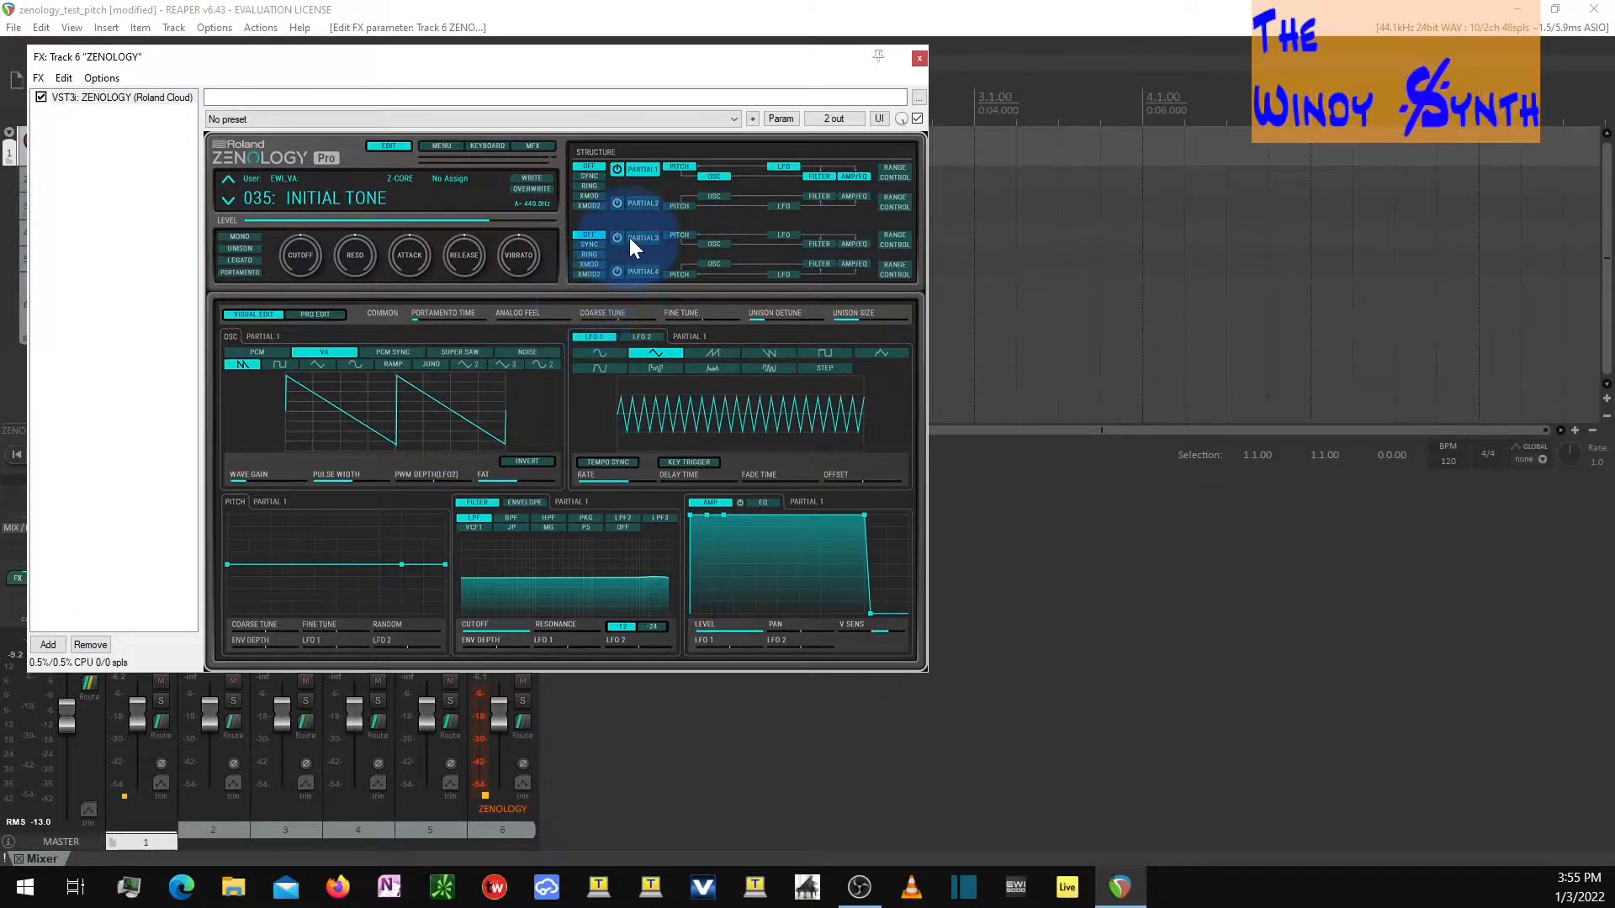
left_click(709, 195)
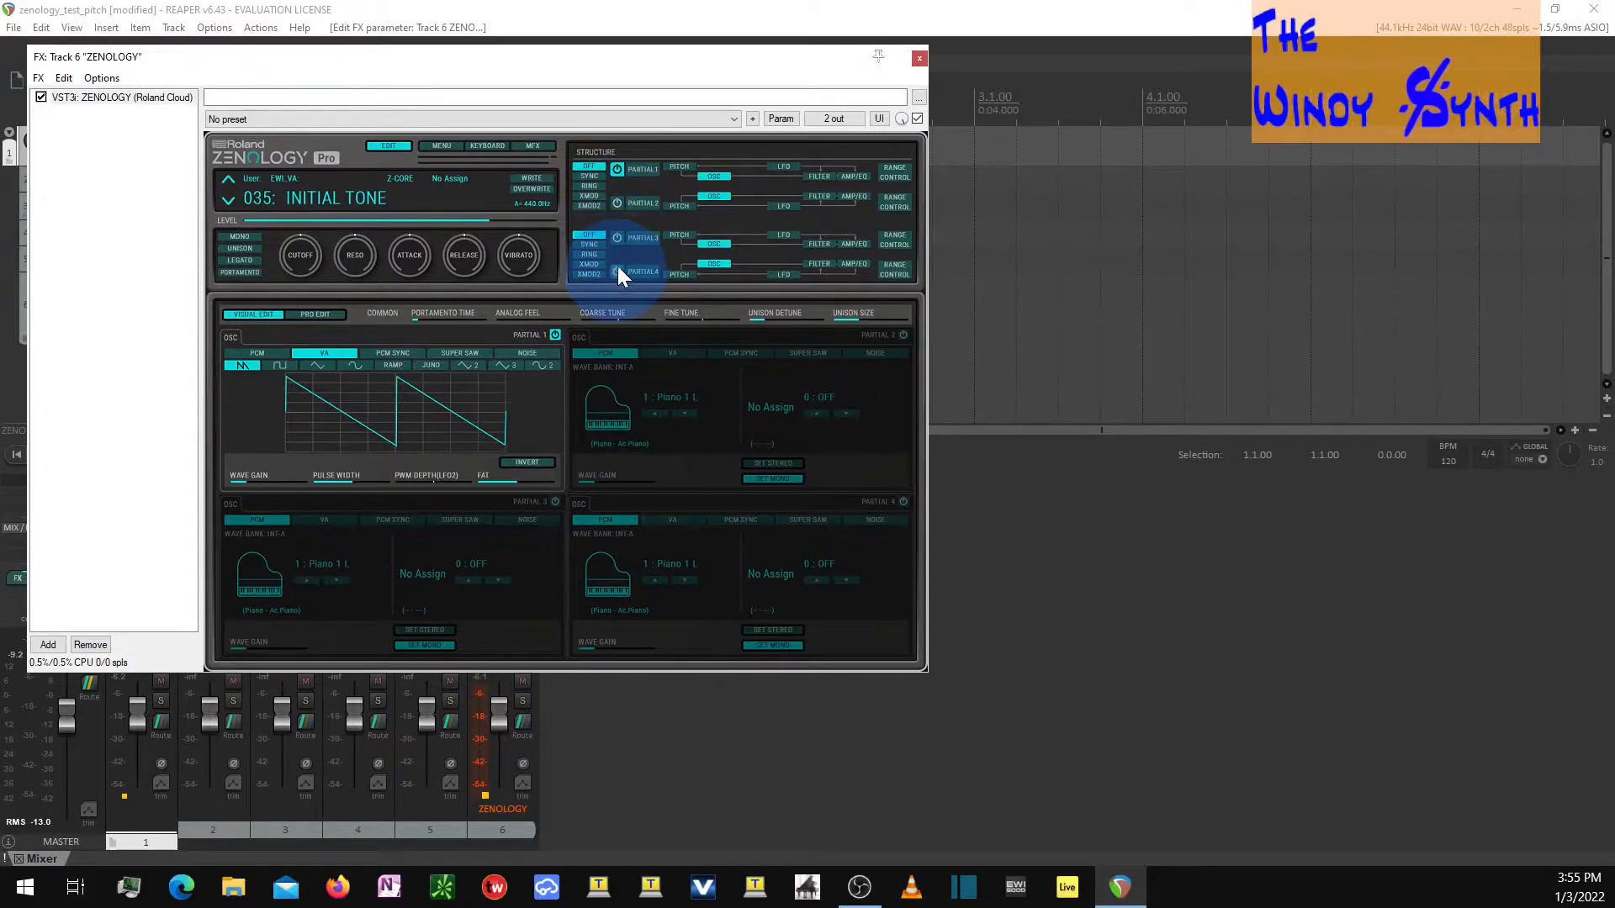
left_click(643, 170)
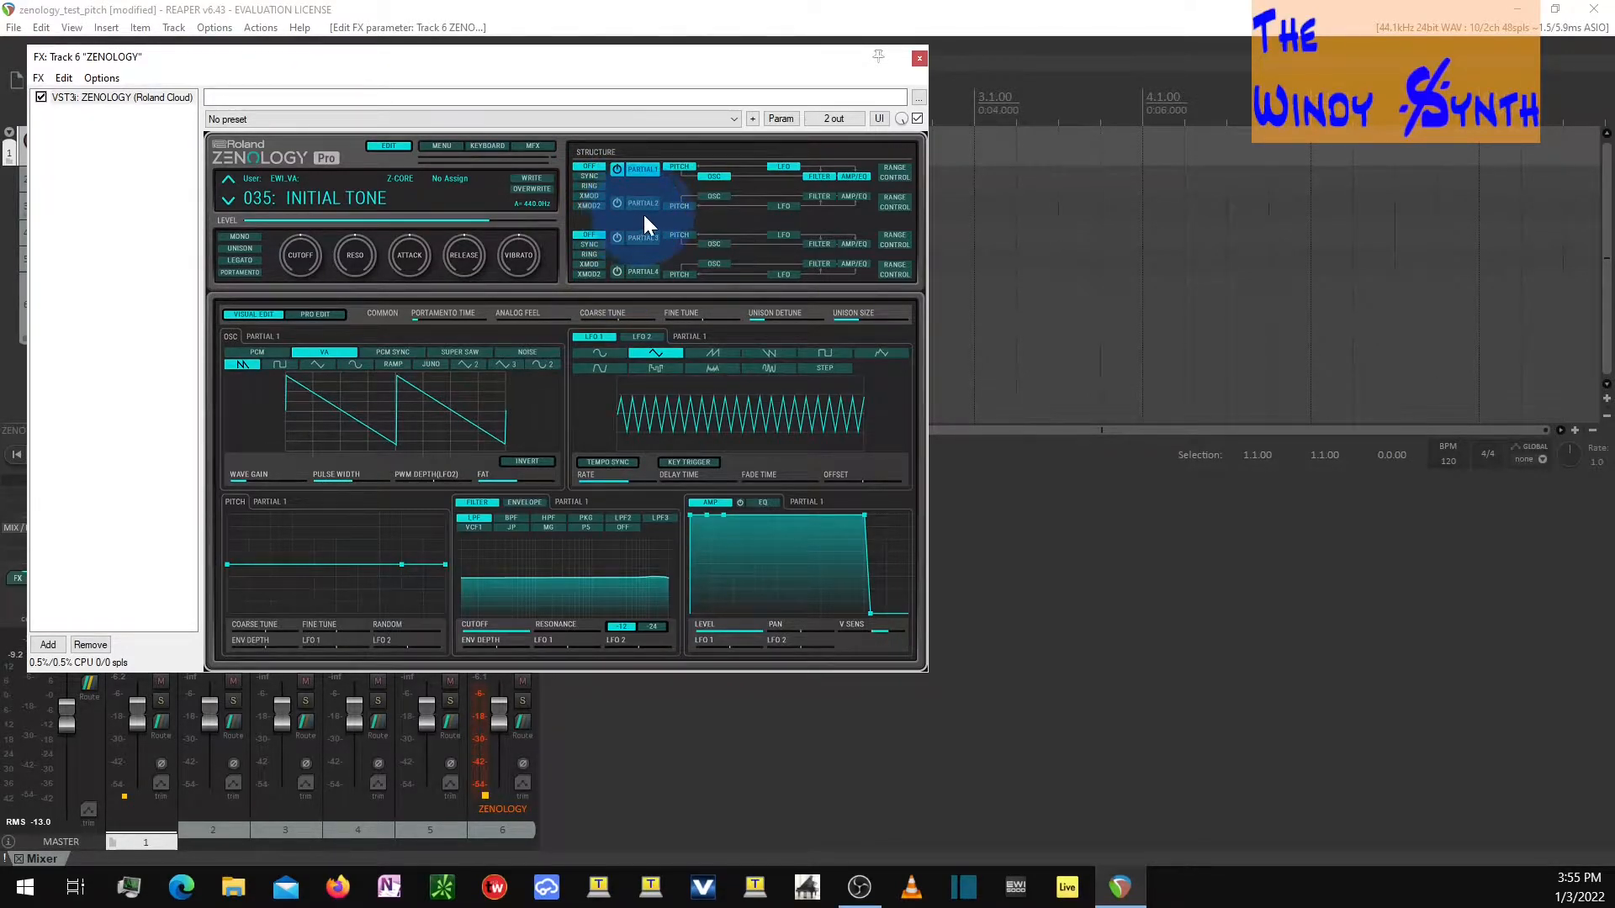
Step: Set Partial 1's amp level to 0 and choose CC02 as its first matrix control source
mouse_move(685, 618)
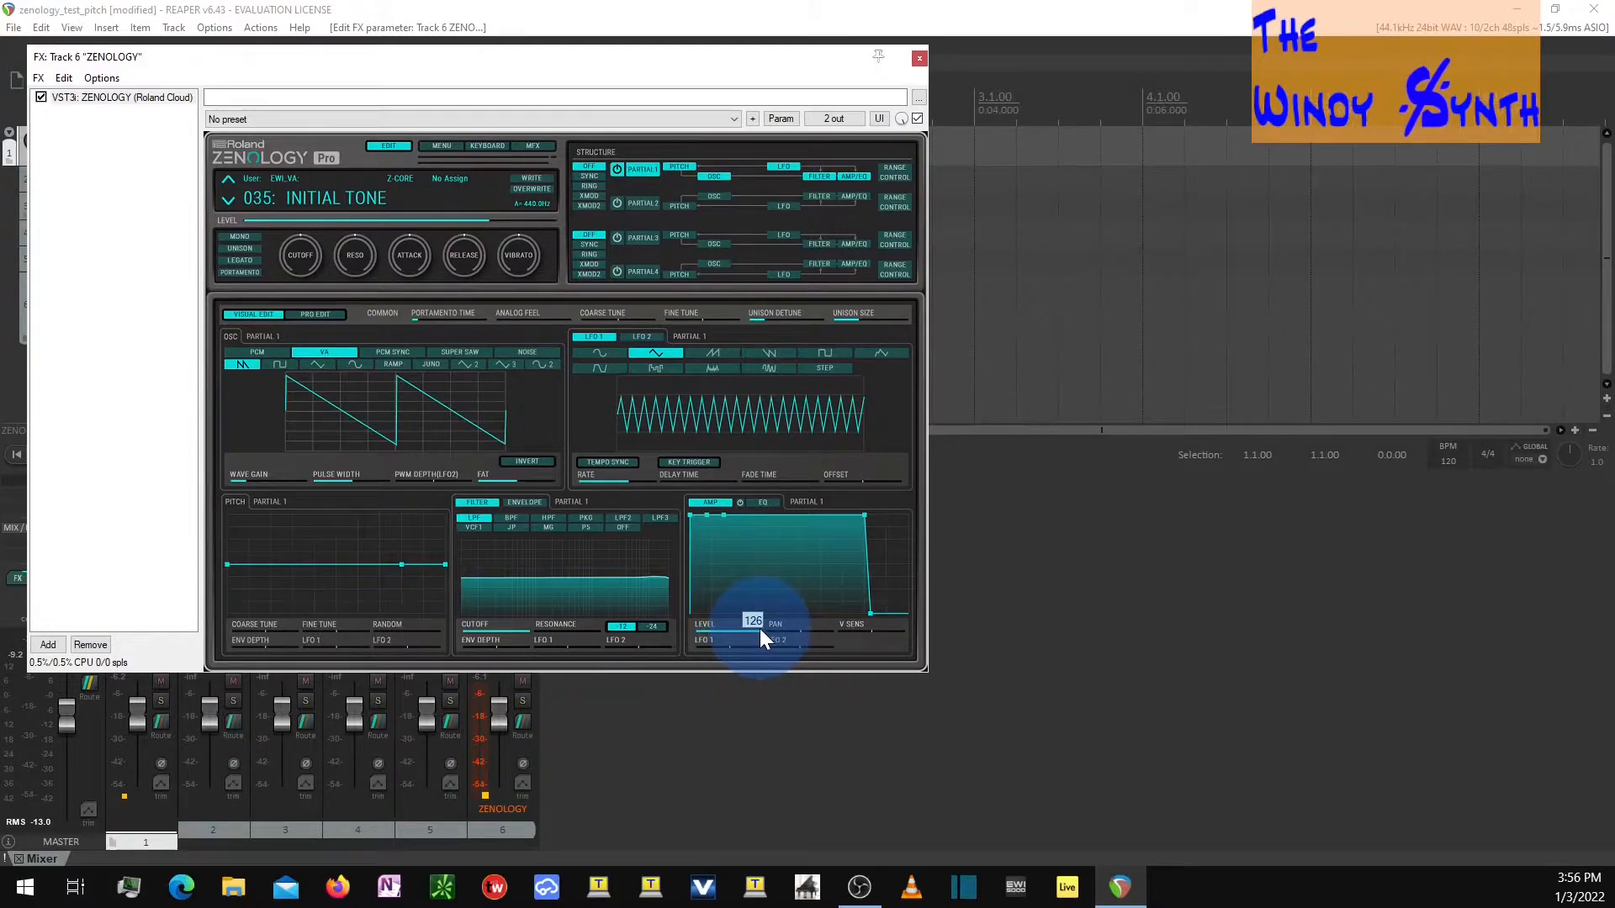
left_click_drag(763, 630, 680, 630)
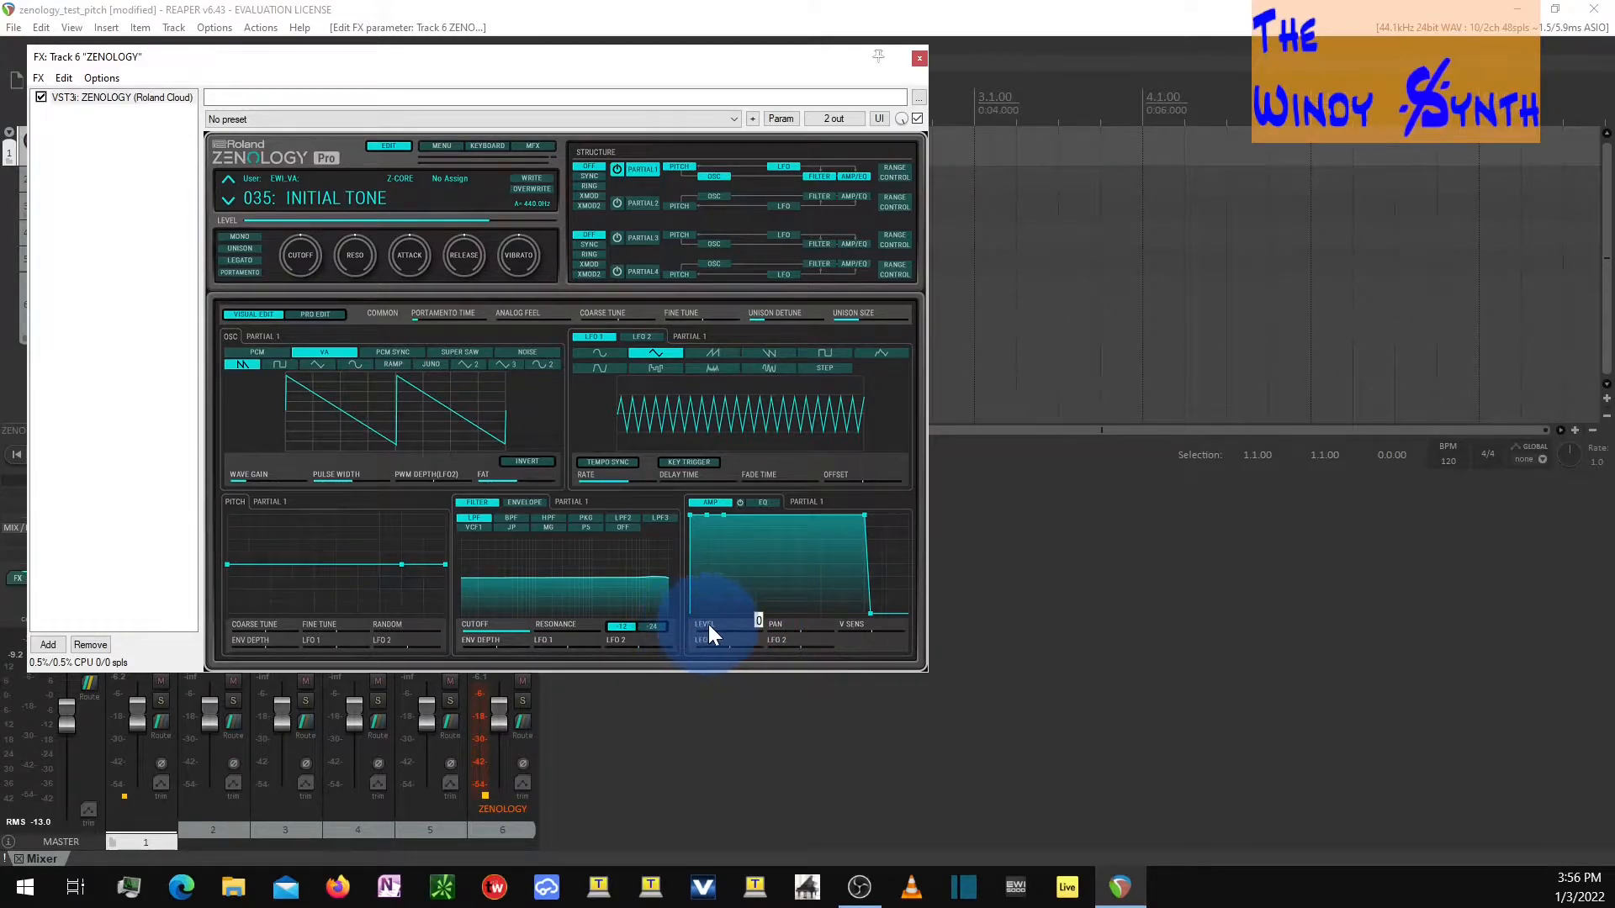
left_click(891, 178)
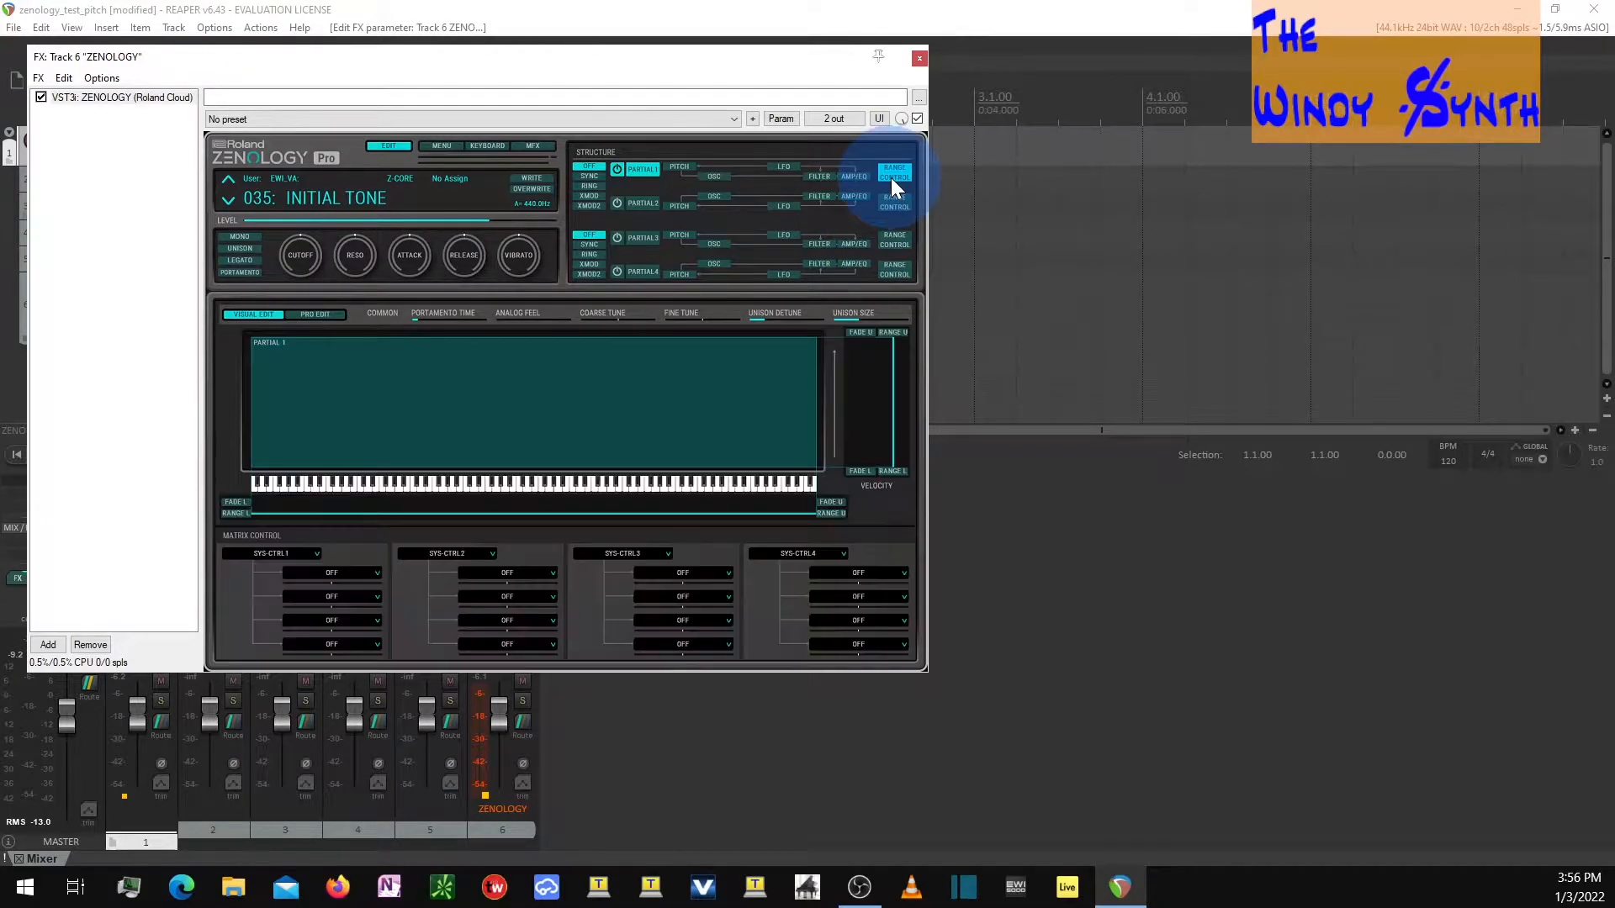
left_click(297, 555)
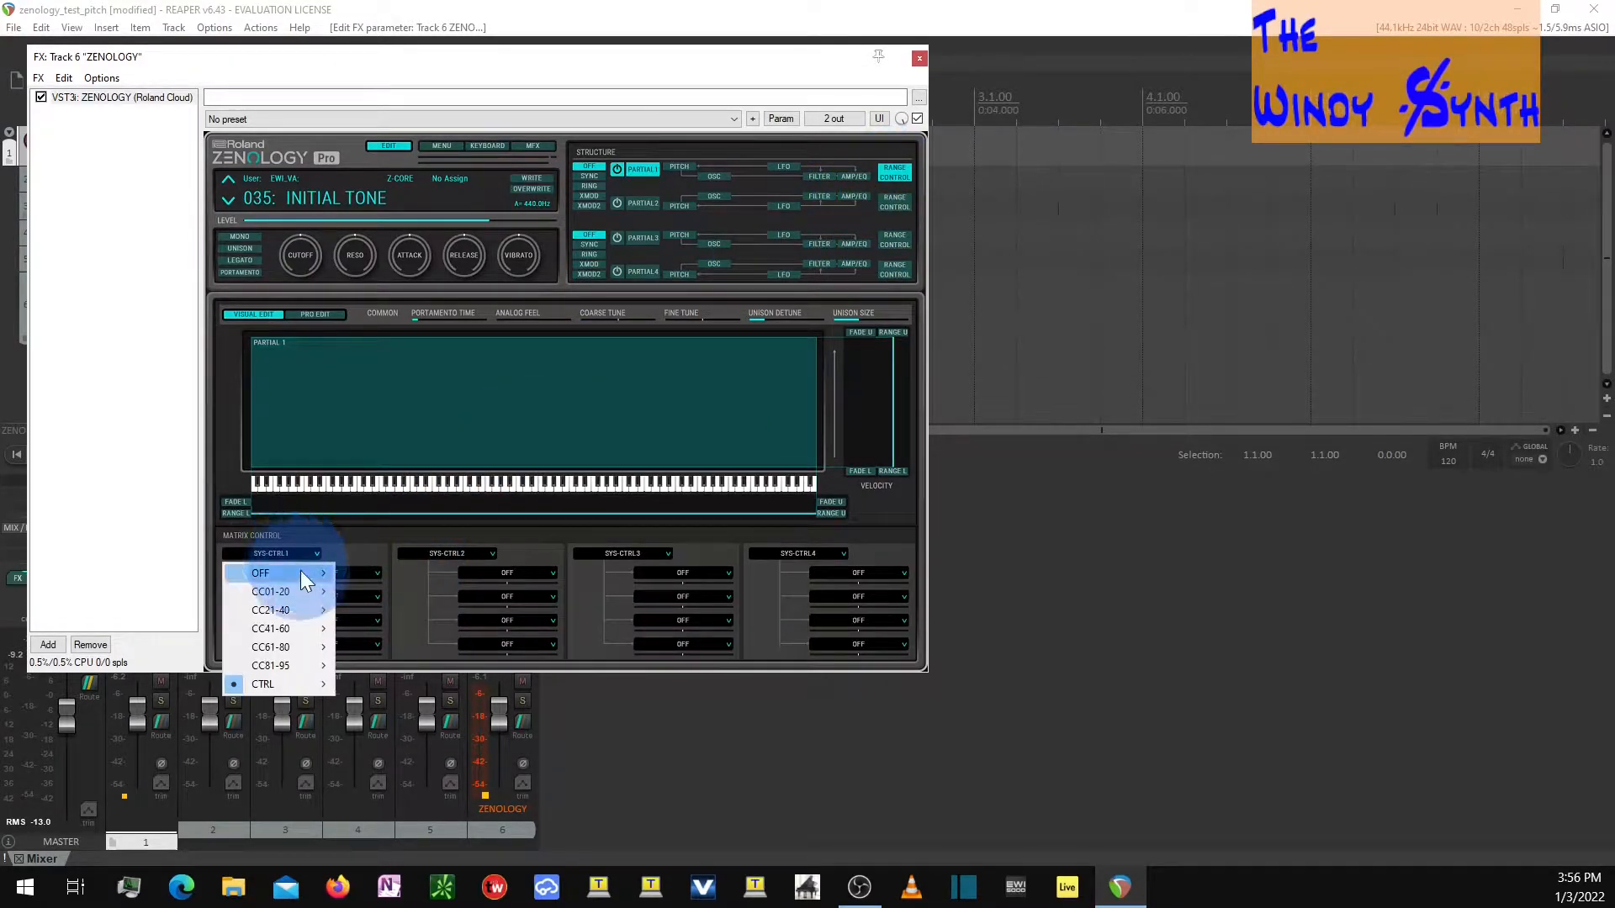
mouse_move(303, 588)
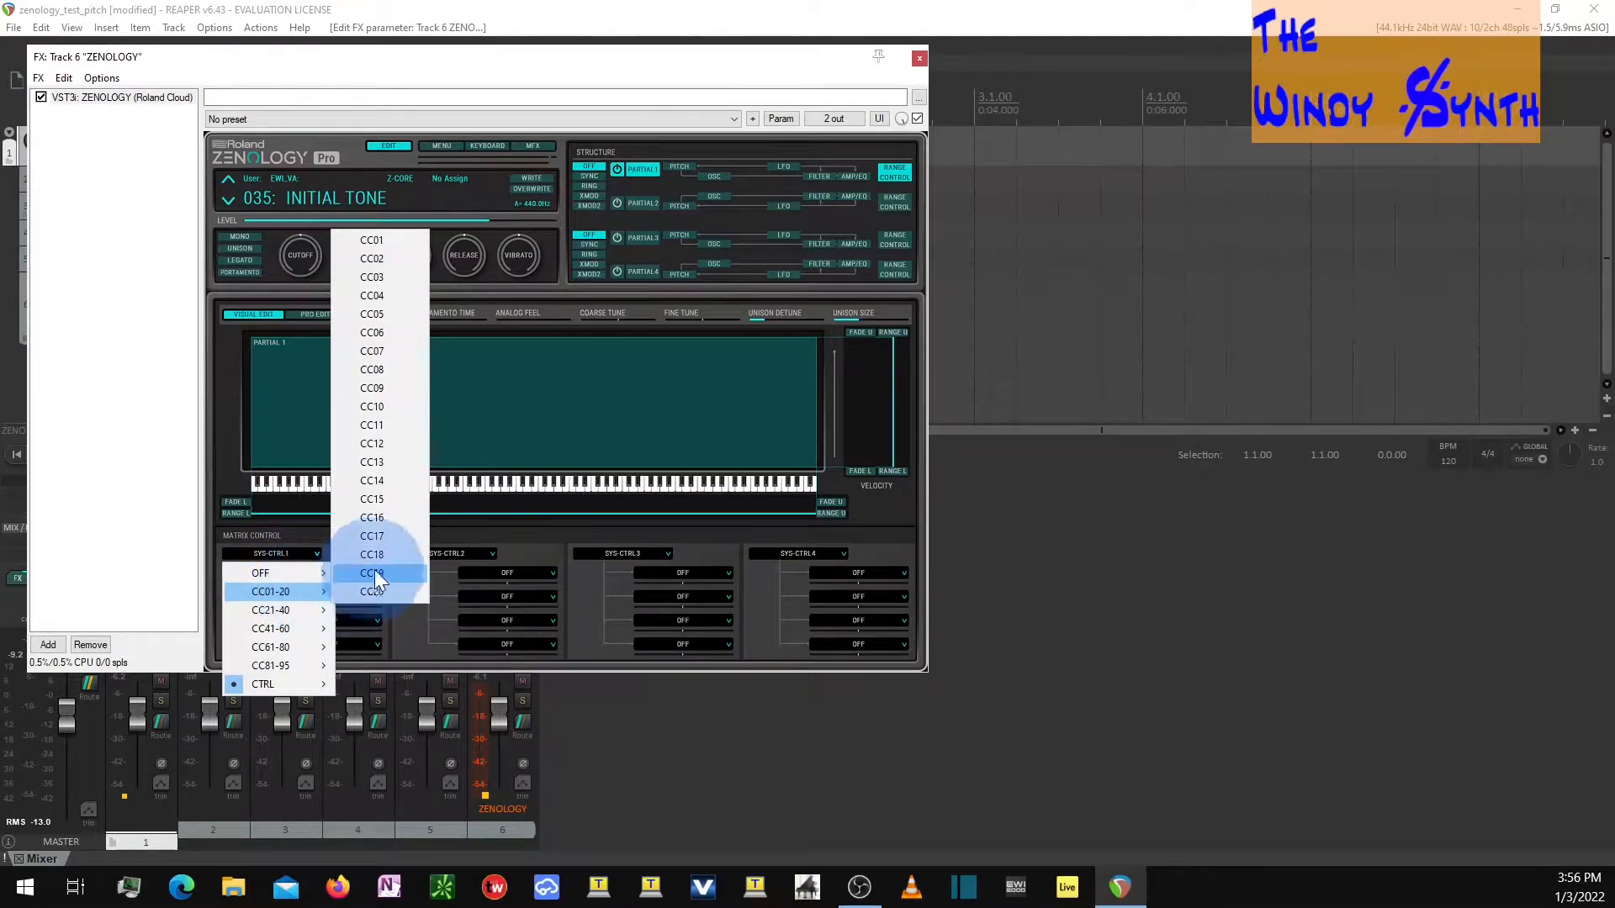
left_click(409, 260)
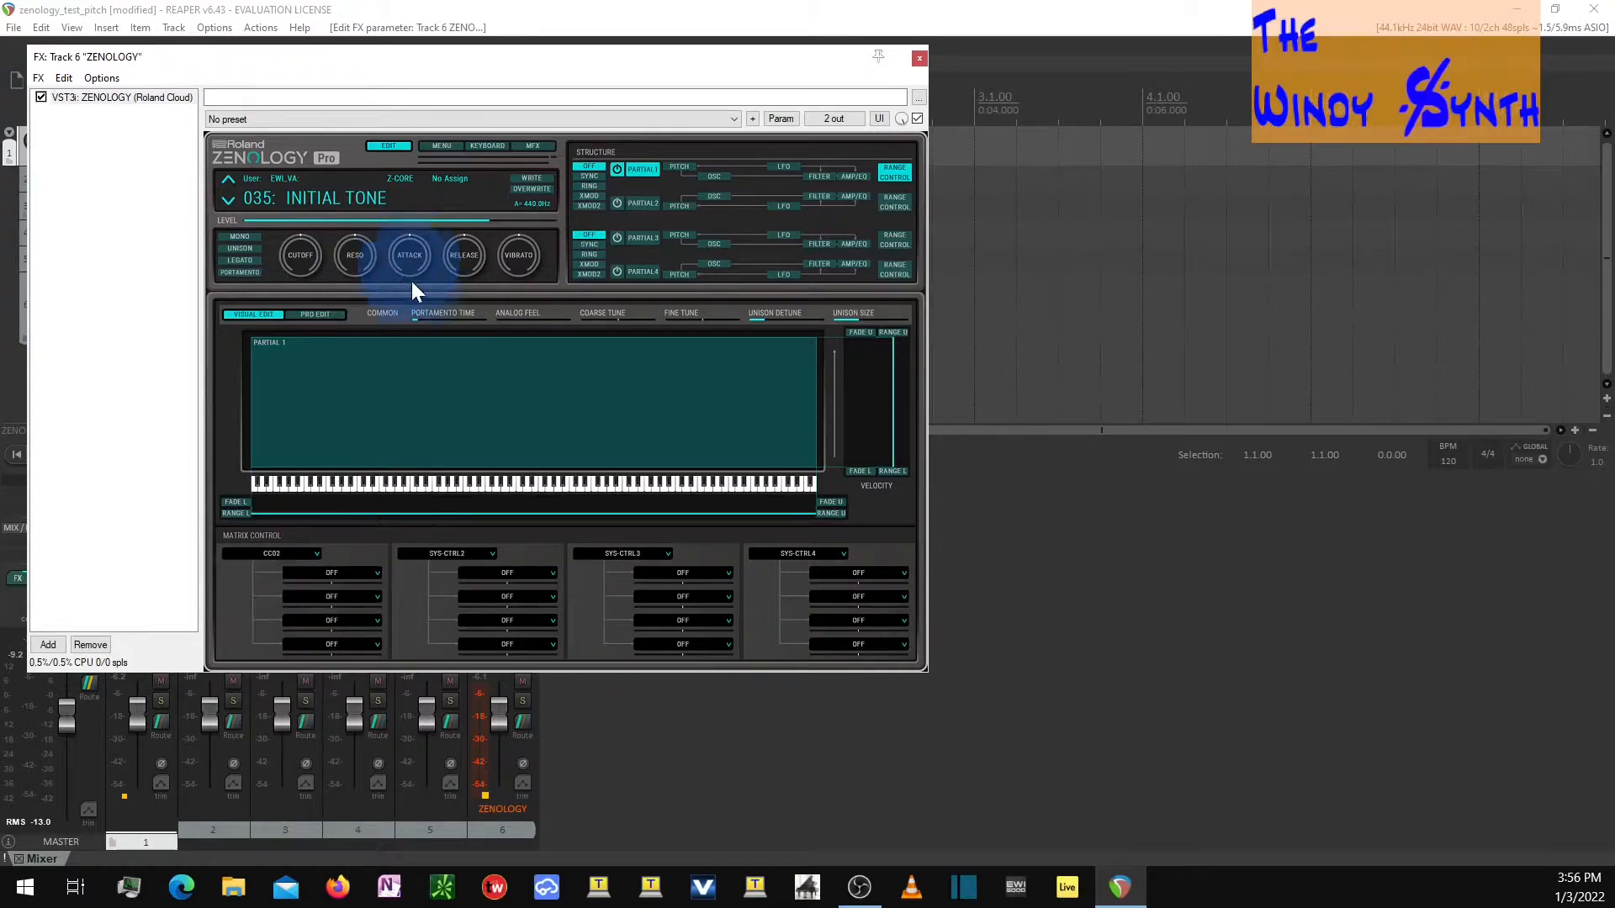
Step: Assign LEV as the second destination of the CC02 matrix control and raise its depth to maximum
left_click(355, 594)
mouse_move(355, 619)
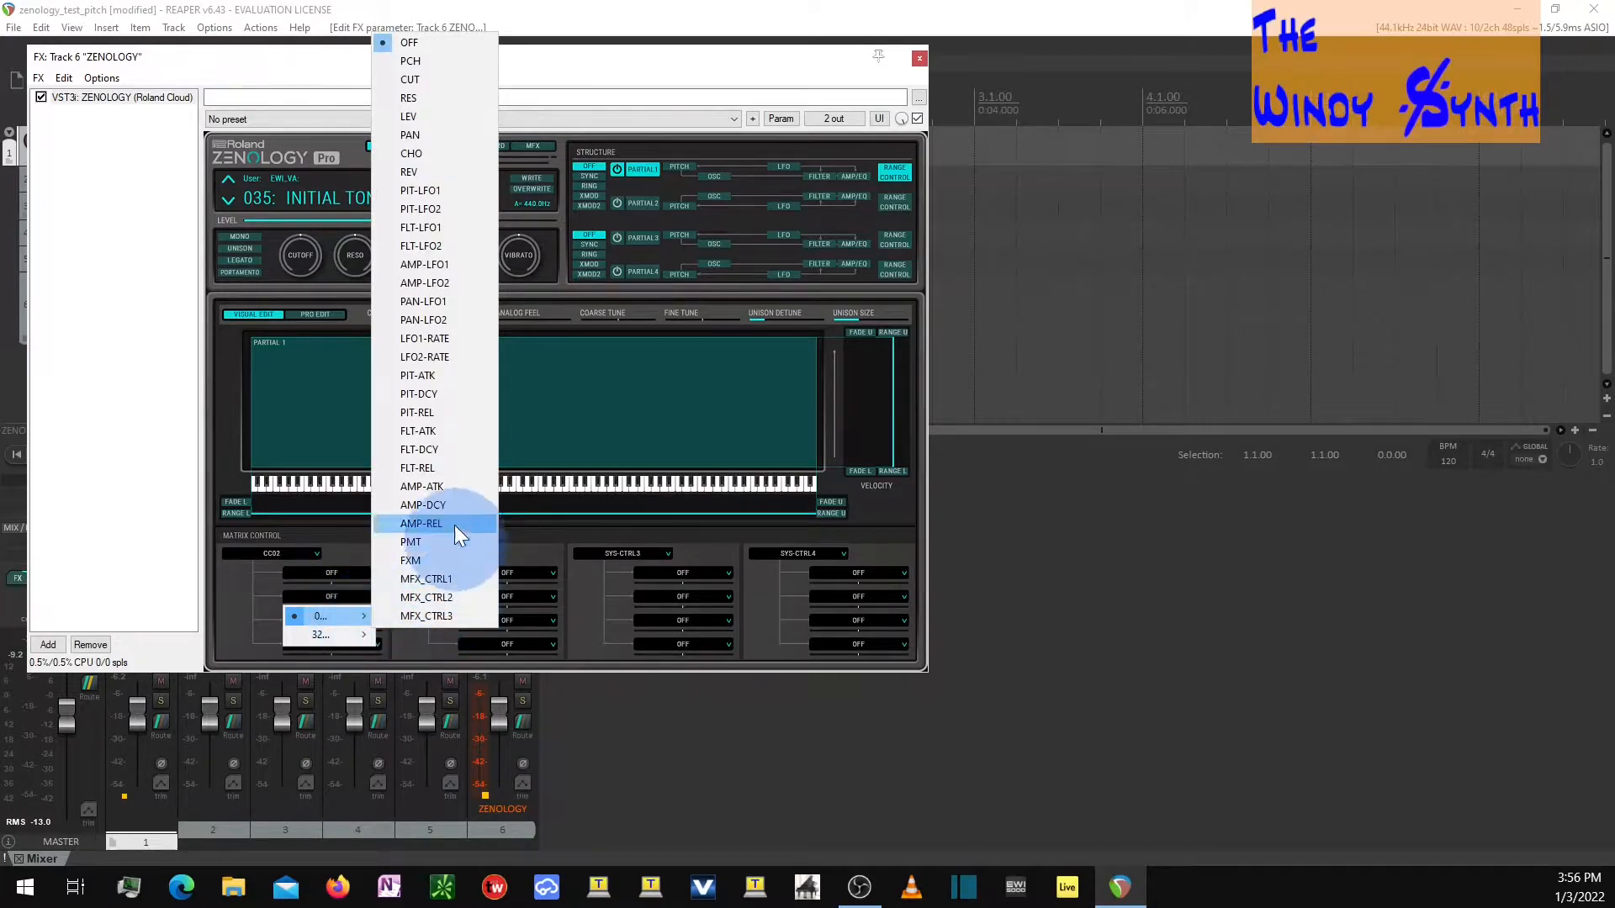
left_click(439, 120)
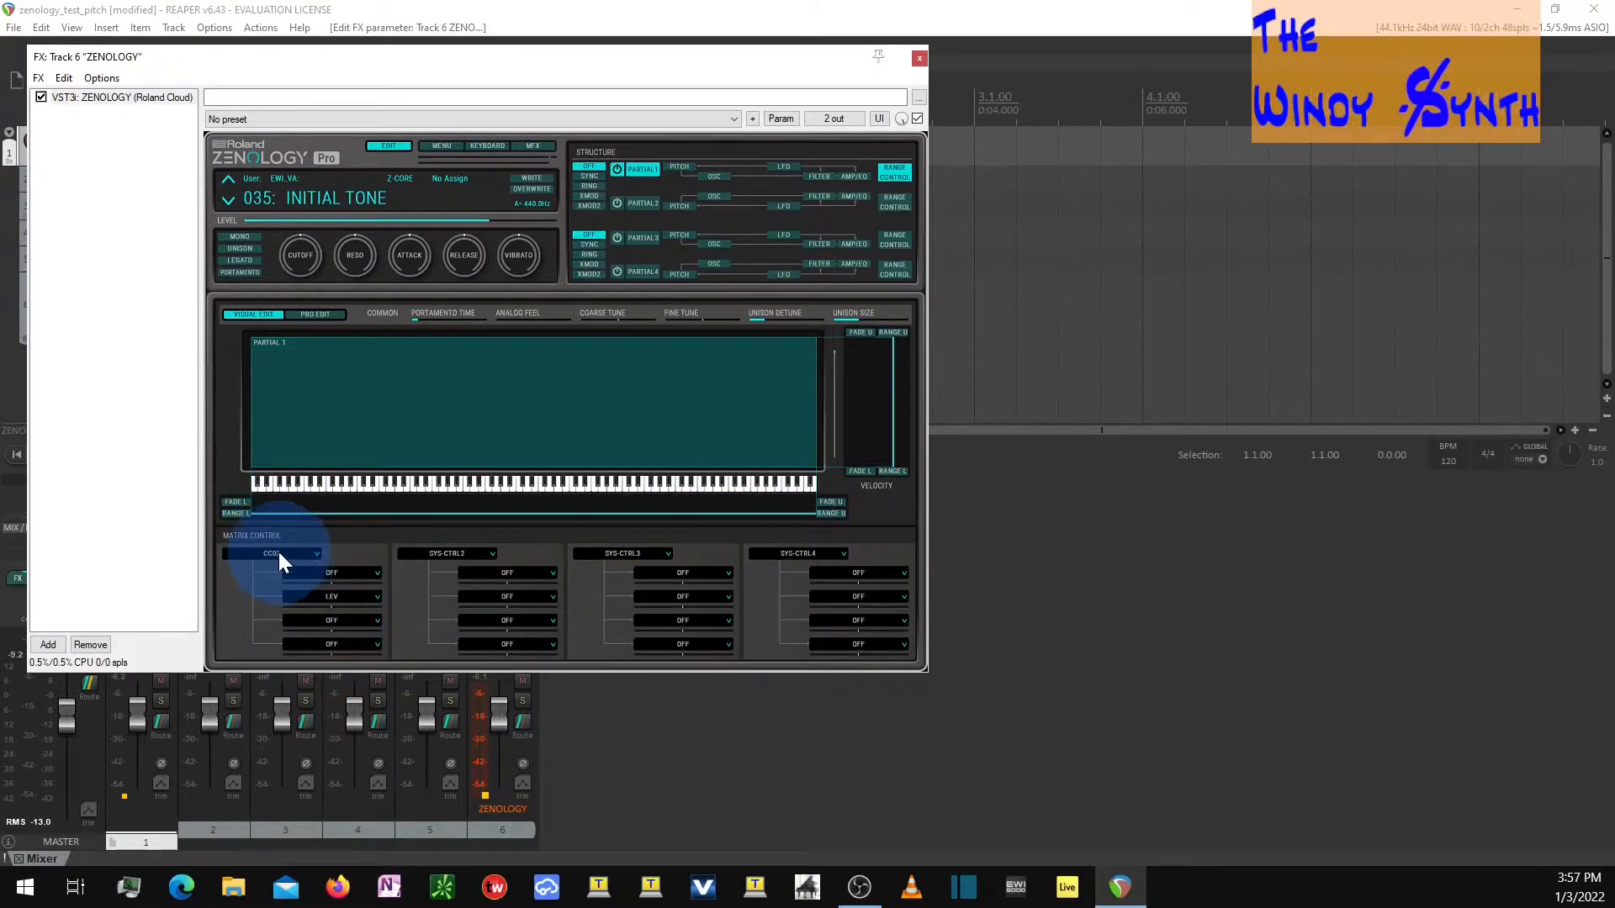
left_click_drag(332, 605, 374, 623)
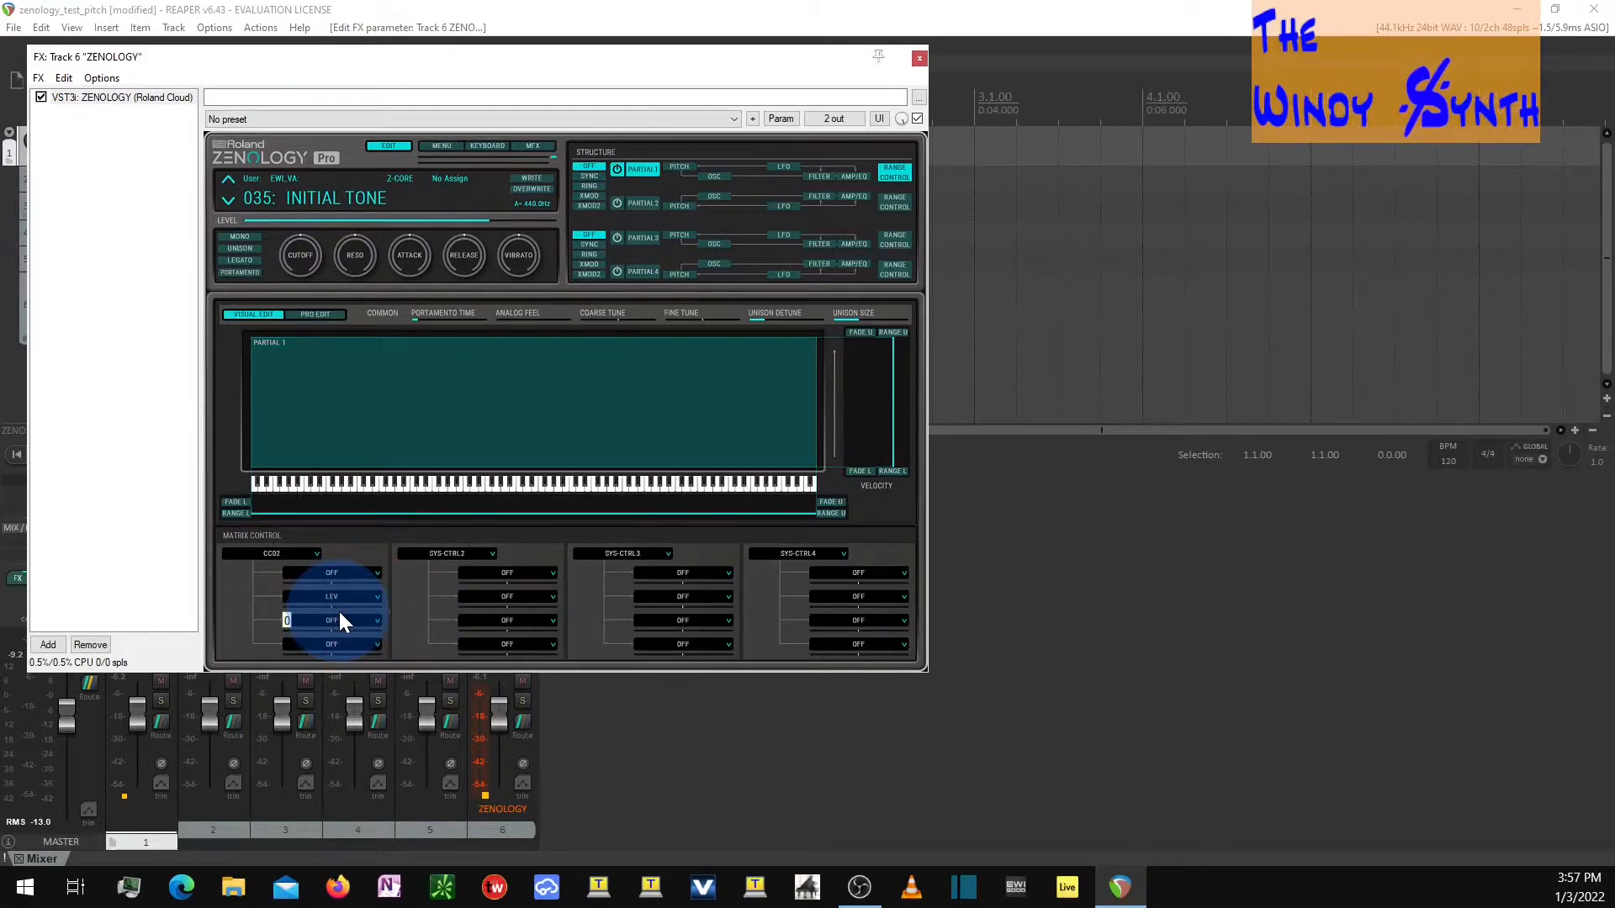
left_click_drag(340, 613, 389, 608)
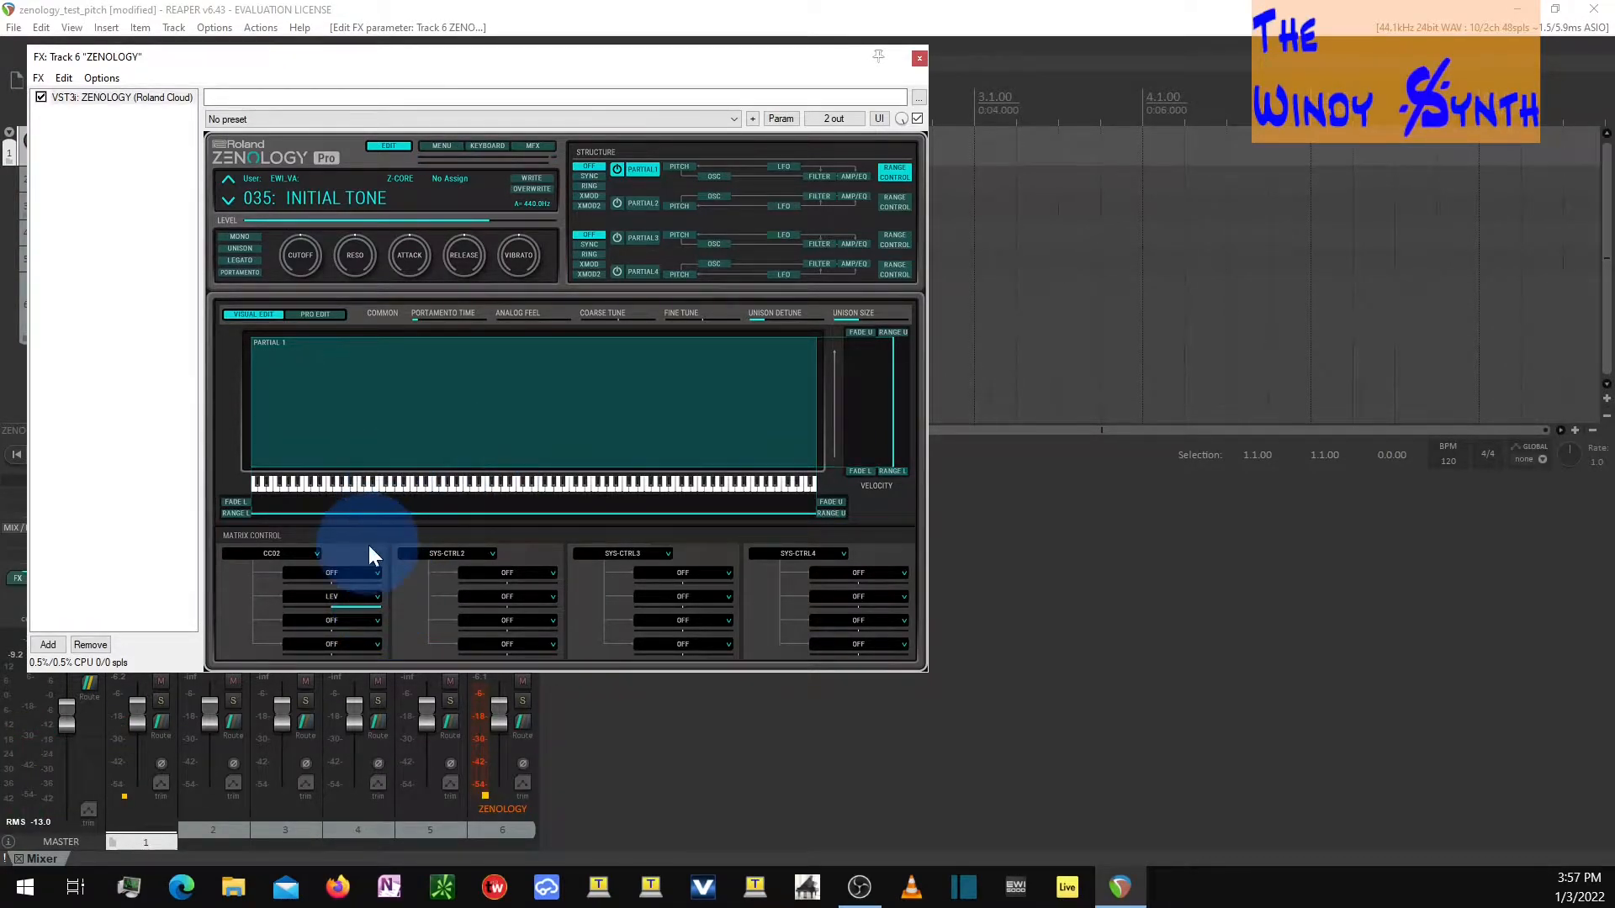
Step: Assign CUT as the first destination of the CC02 matrix control and set its depth to 63
left_click(357, 571)
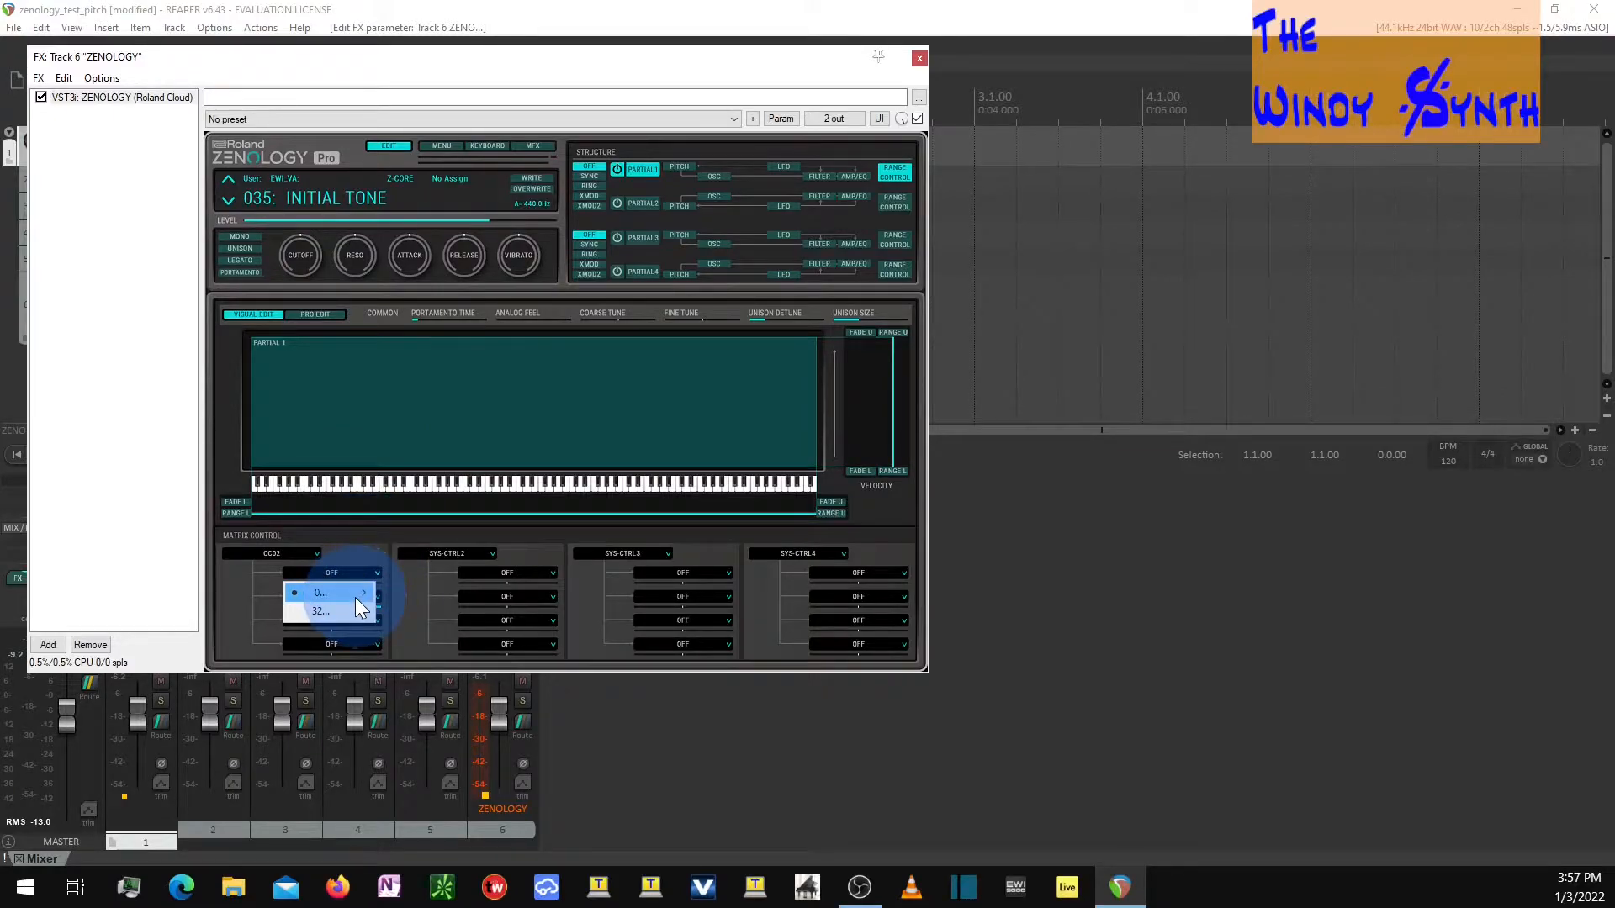
mouse_move(357, 595)
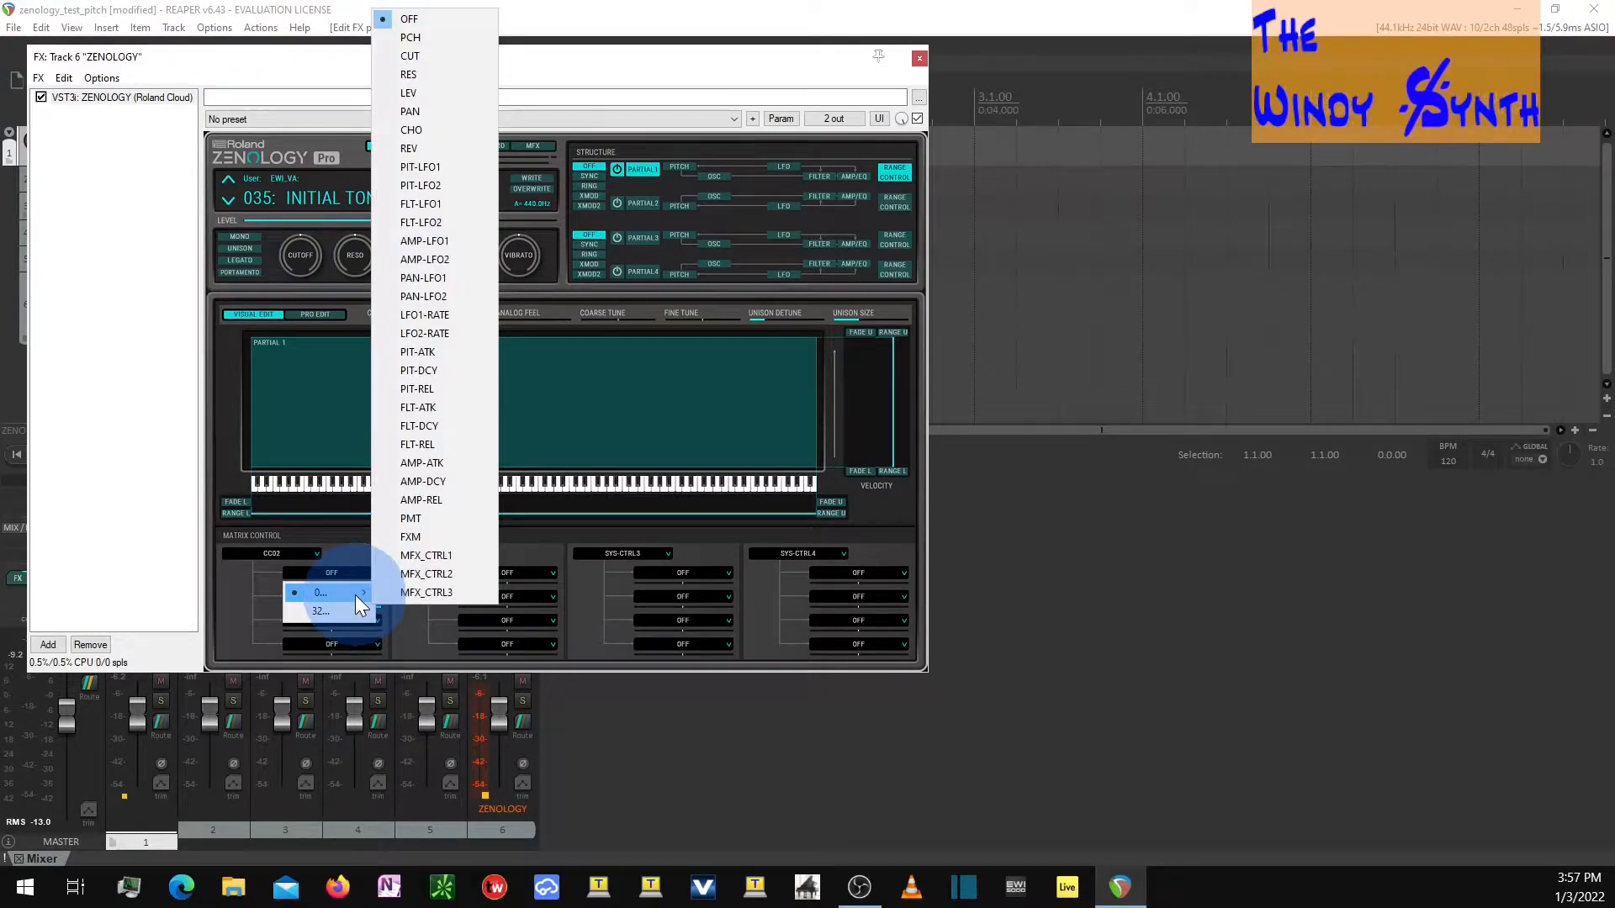
left_click(447, 64)
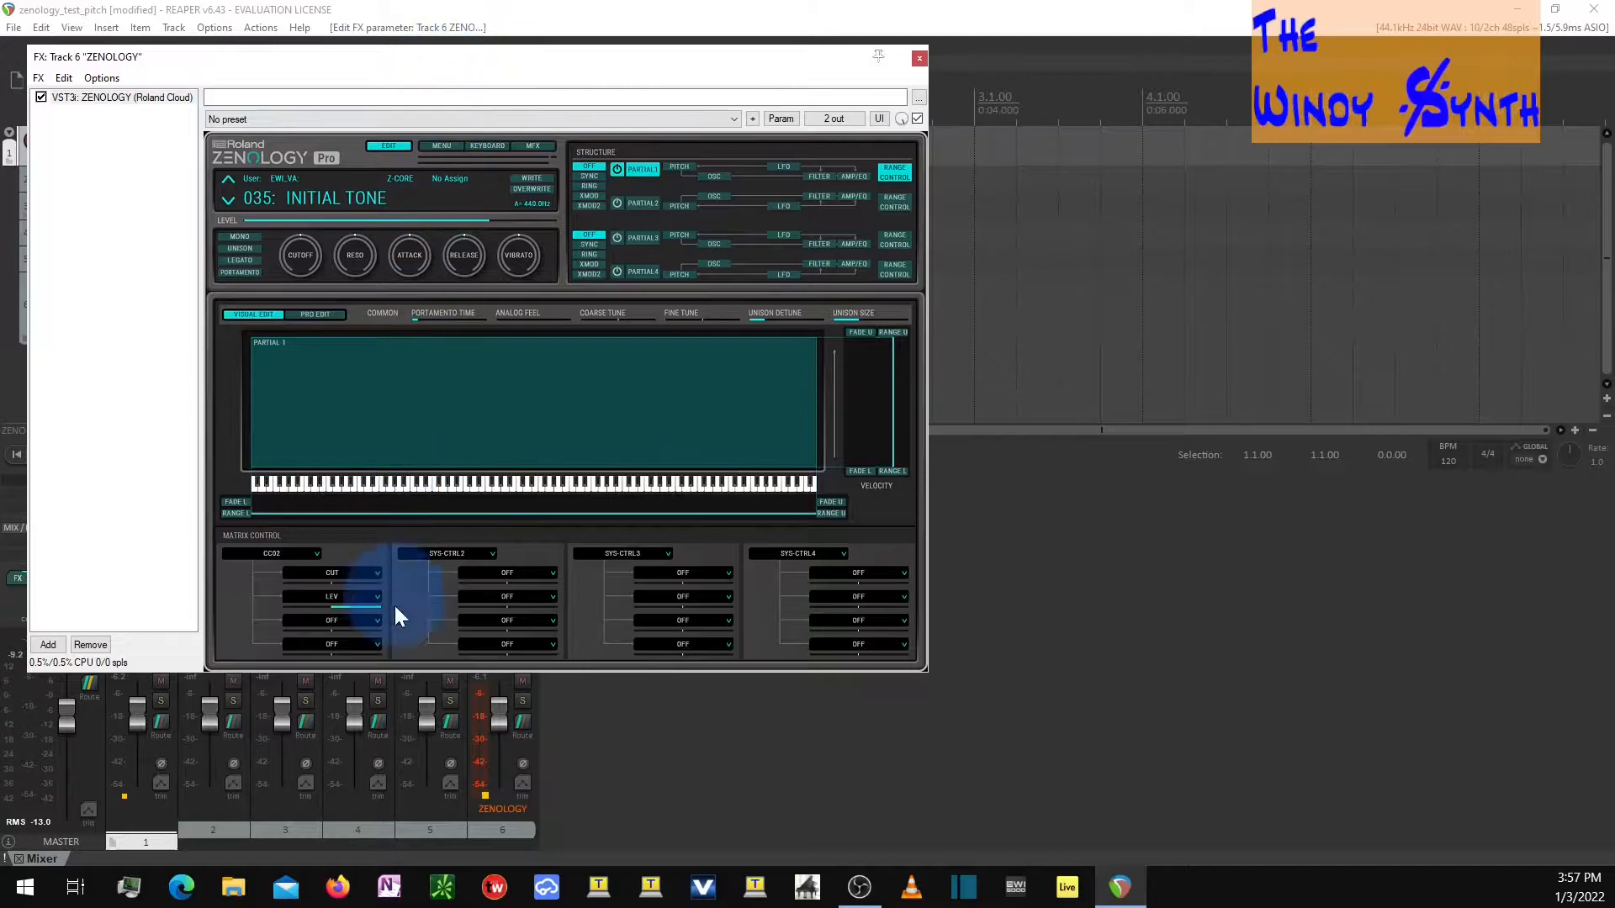
left_click(348, 587)
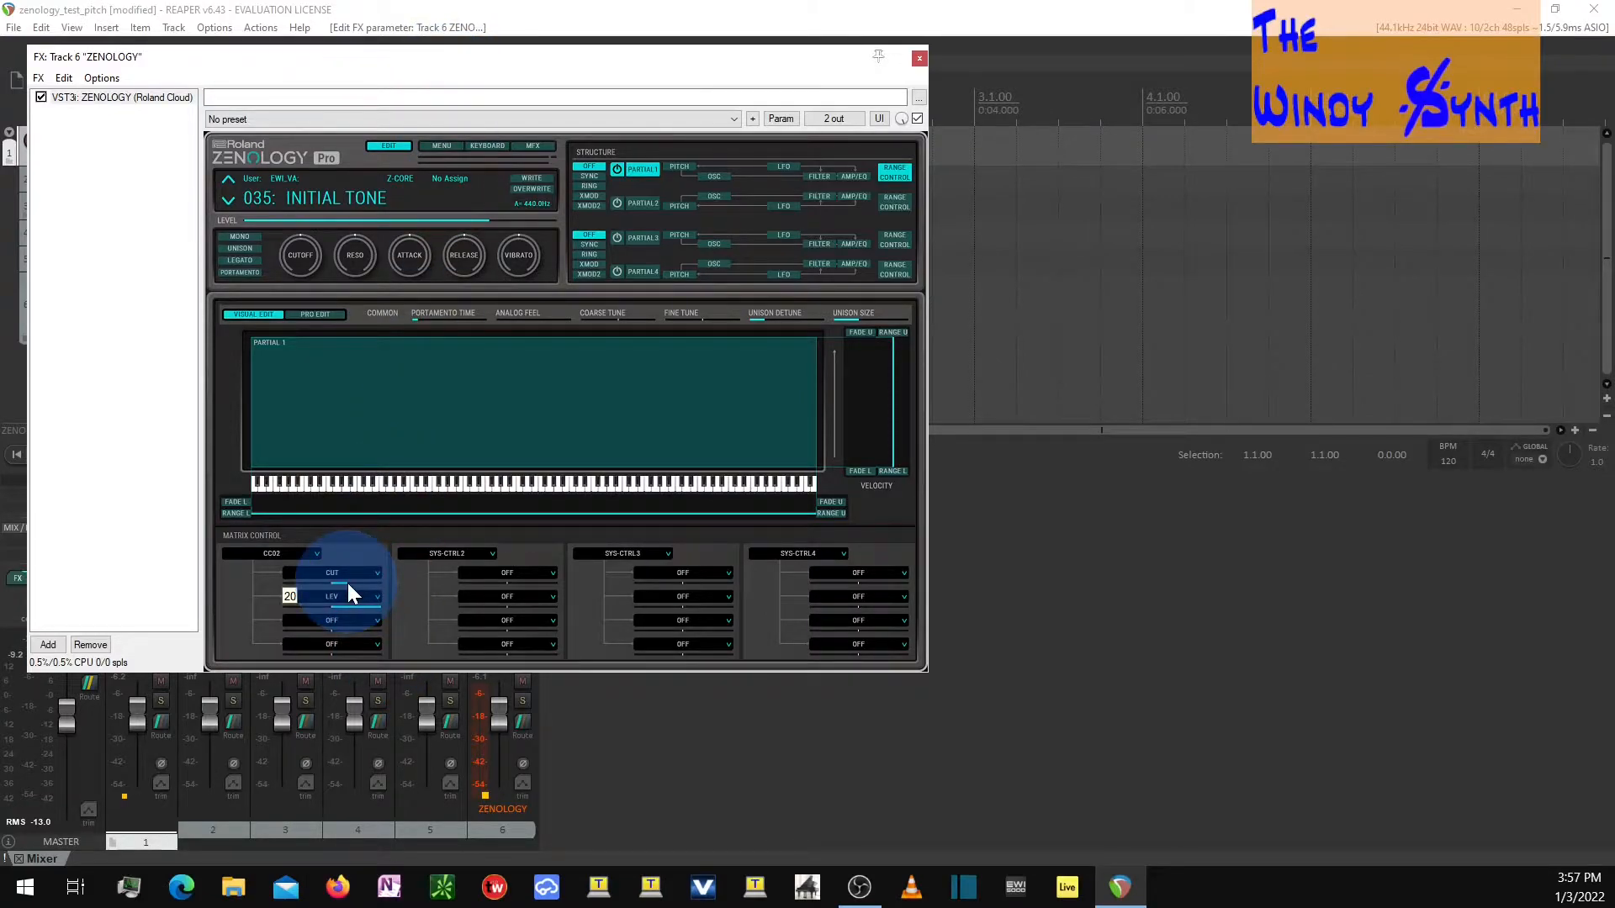
left_click_drag(352, 587, 381, 588)
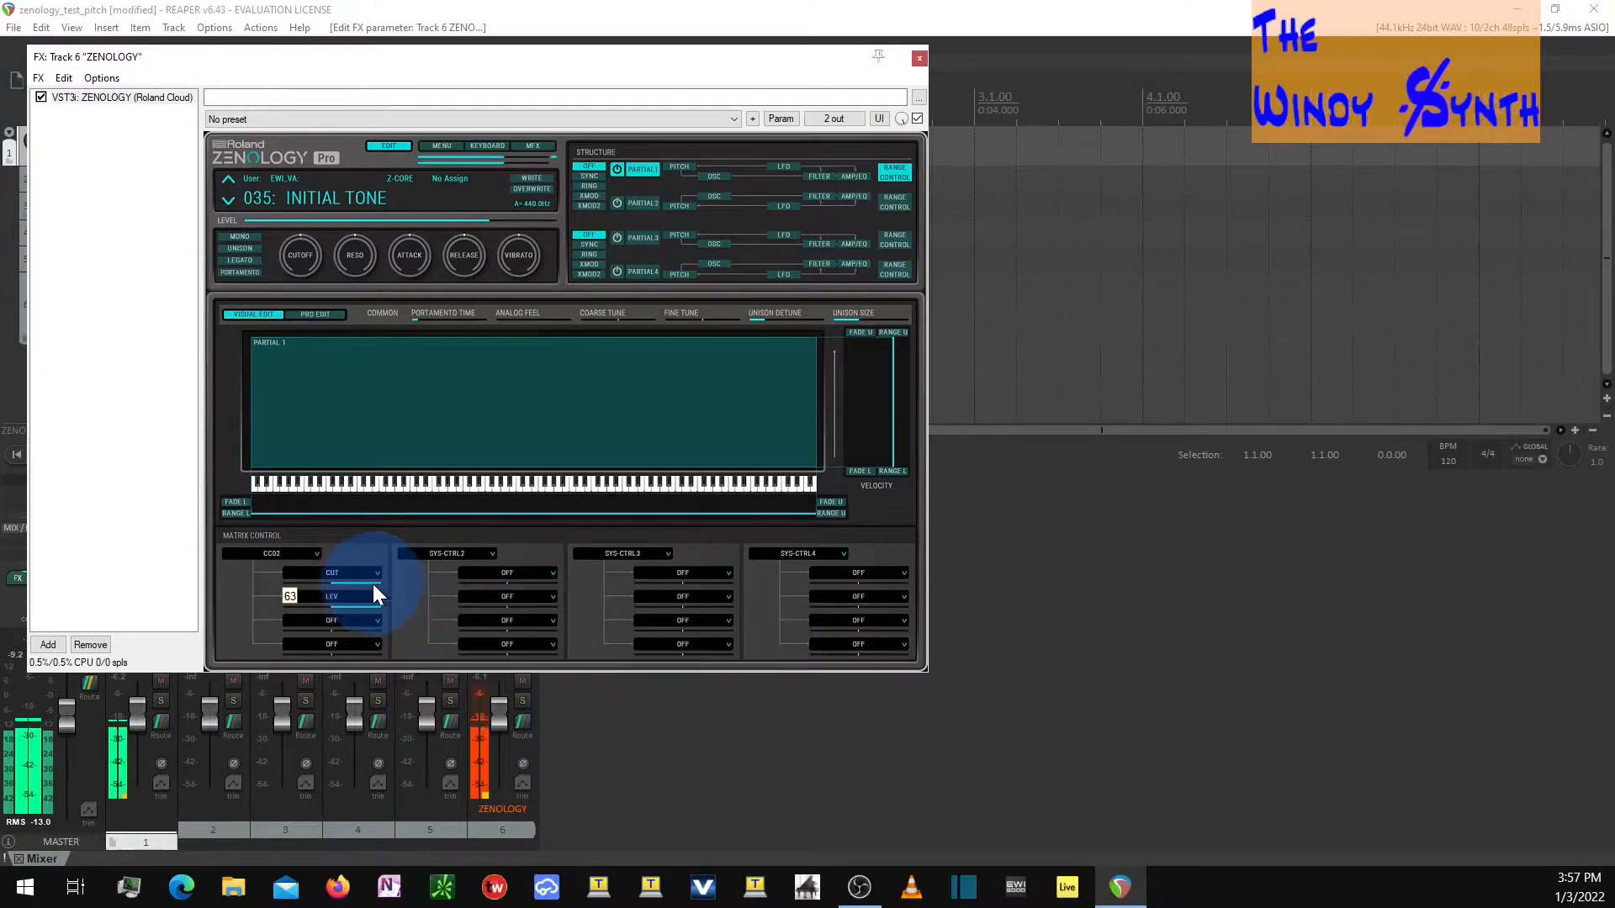
Step: Set the CUT matrix depth to 0 and lower Partial 1's low-pass filter cutoff to about a third of its range
left_click(656, 172)
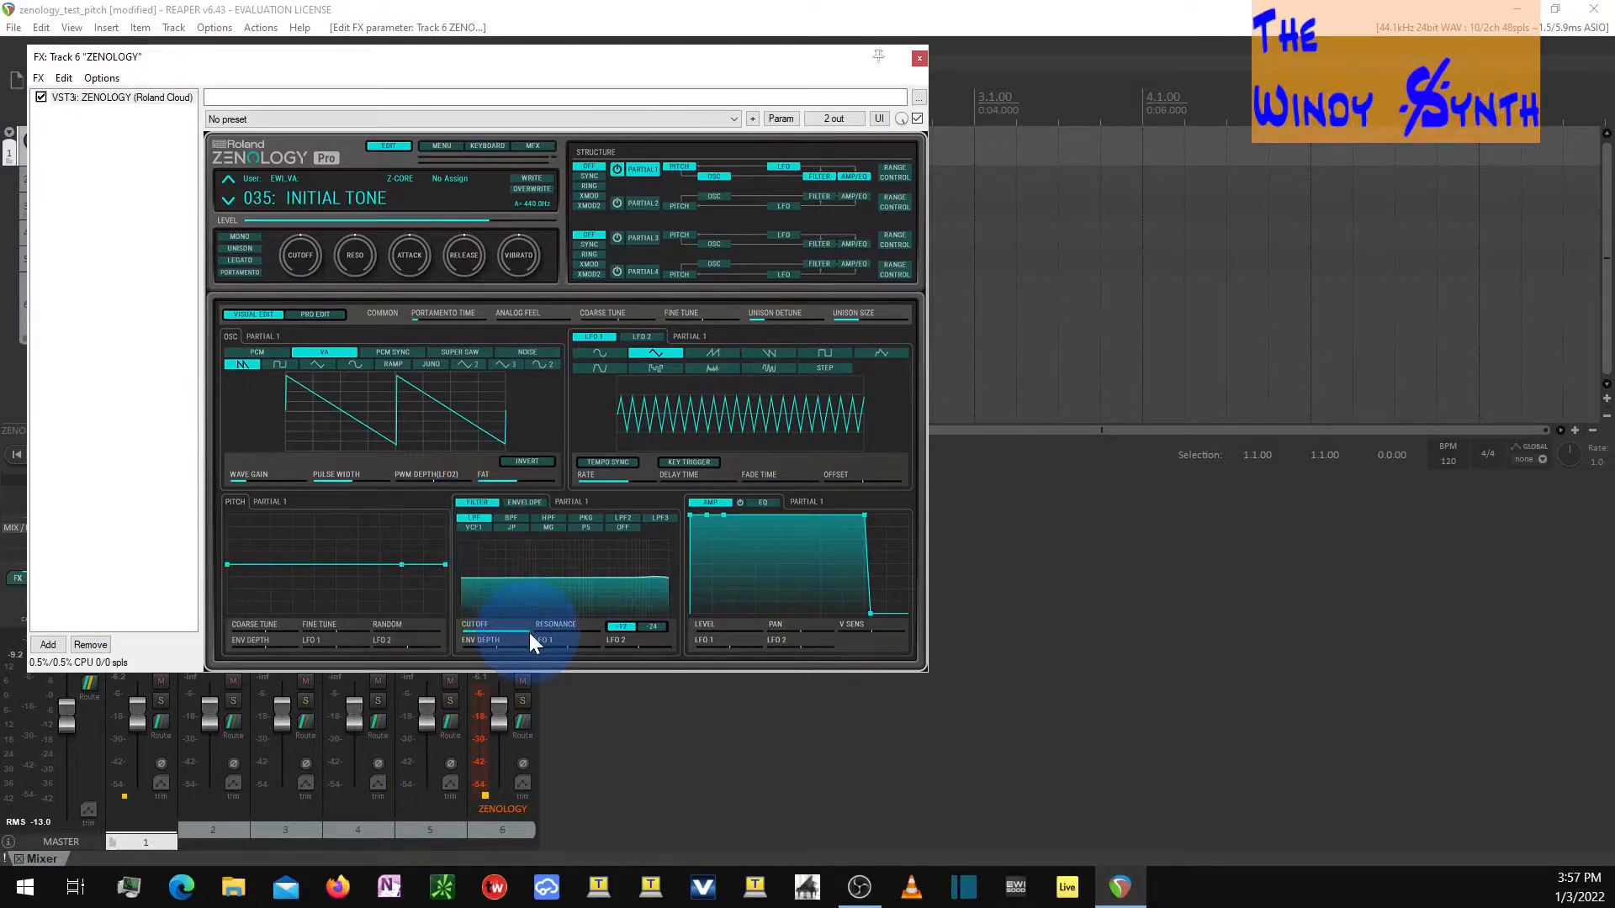
left_click_drag(527, 628, 474, 631)
left_click(902, 175)
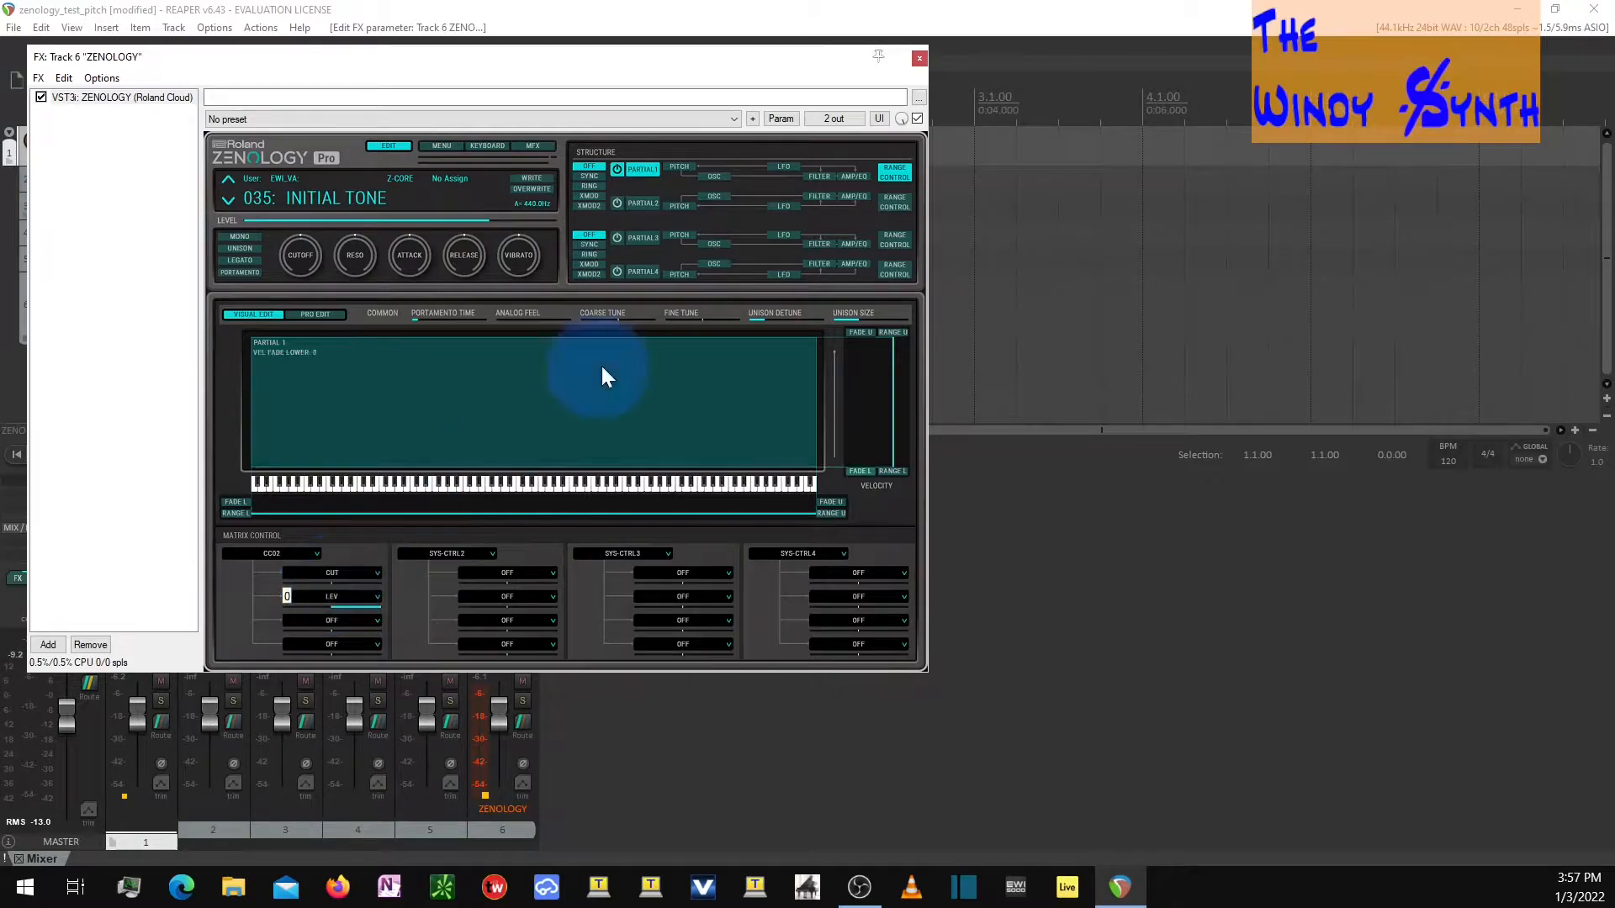
left_click(640, 168)
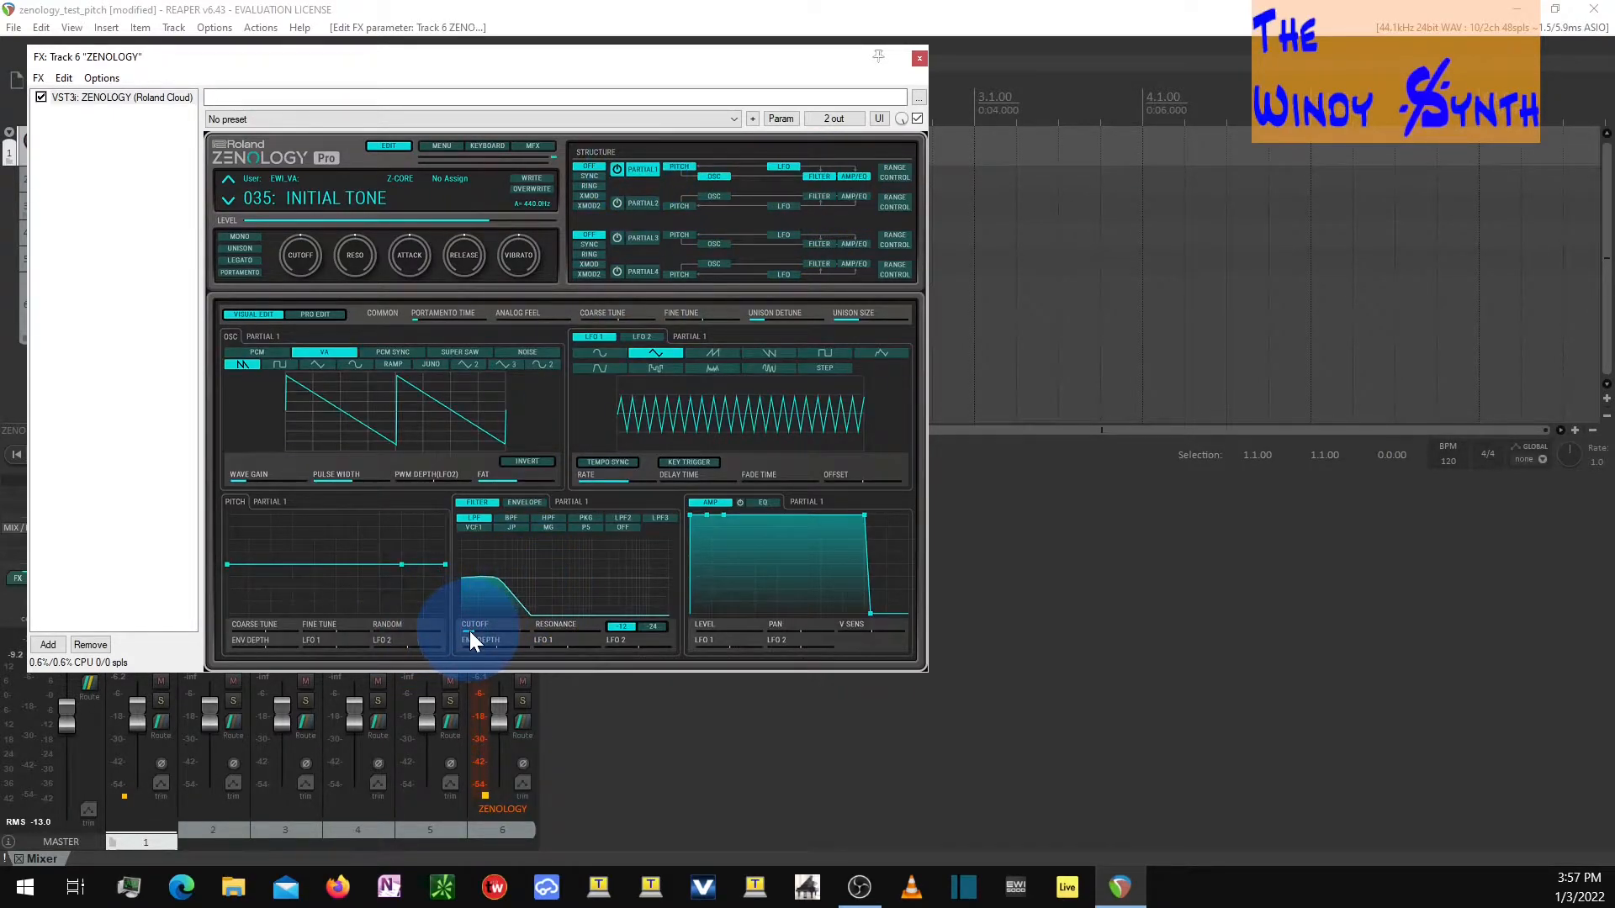
left_click_drag(470, 633, 508, 626)
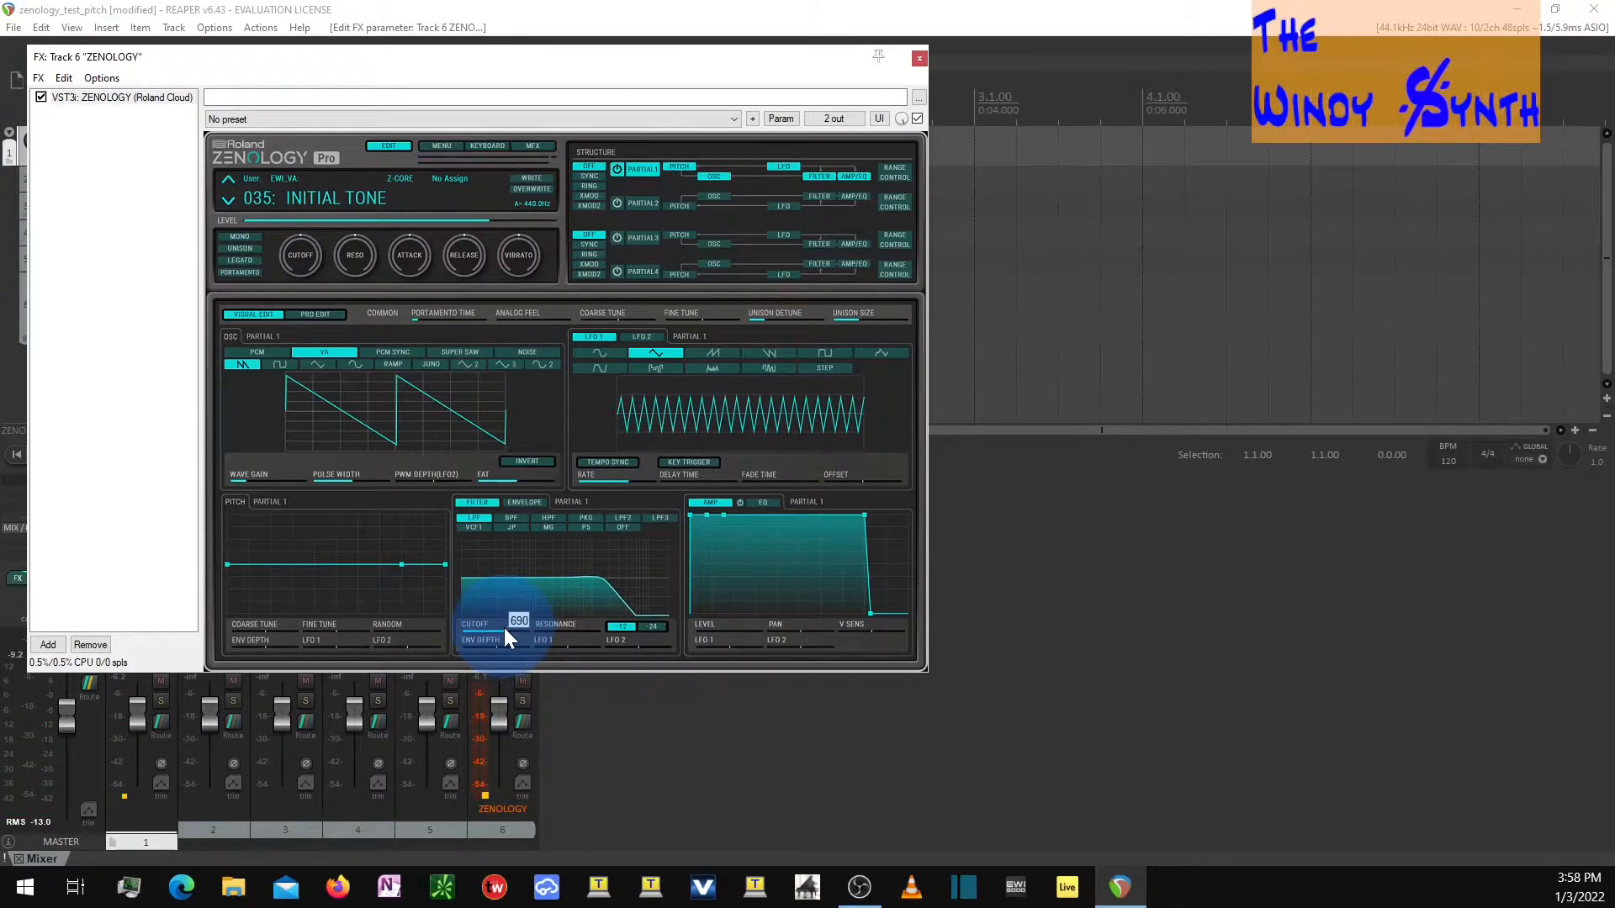
left_click_drag(505, 635, 513, 635)
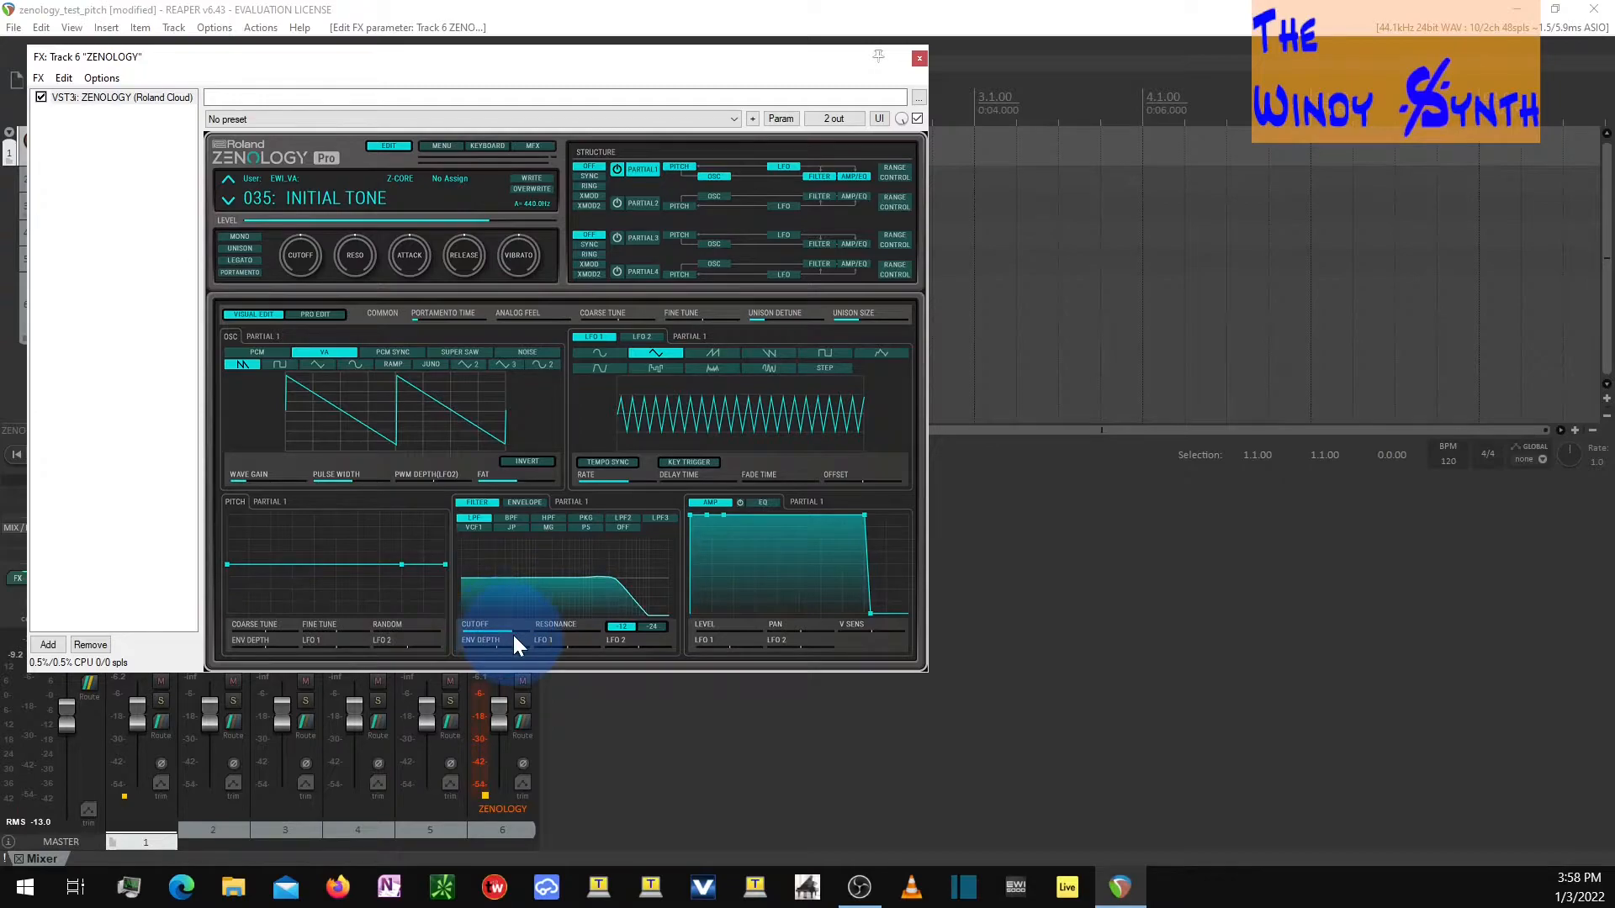
left_click_drag(512, 634, 484, 629)
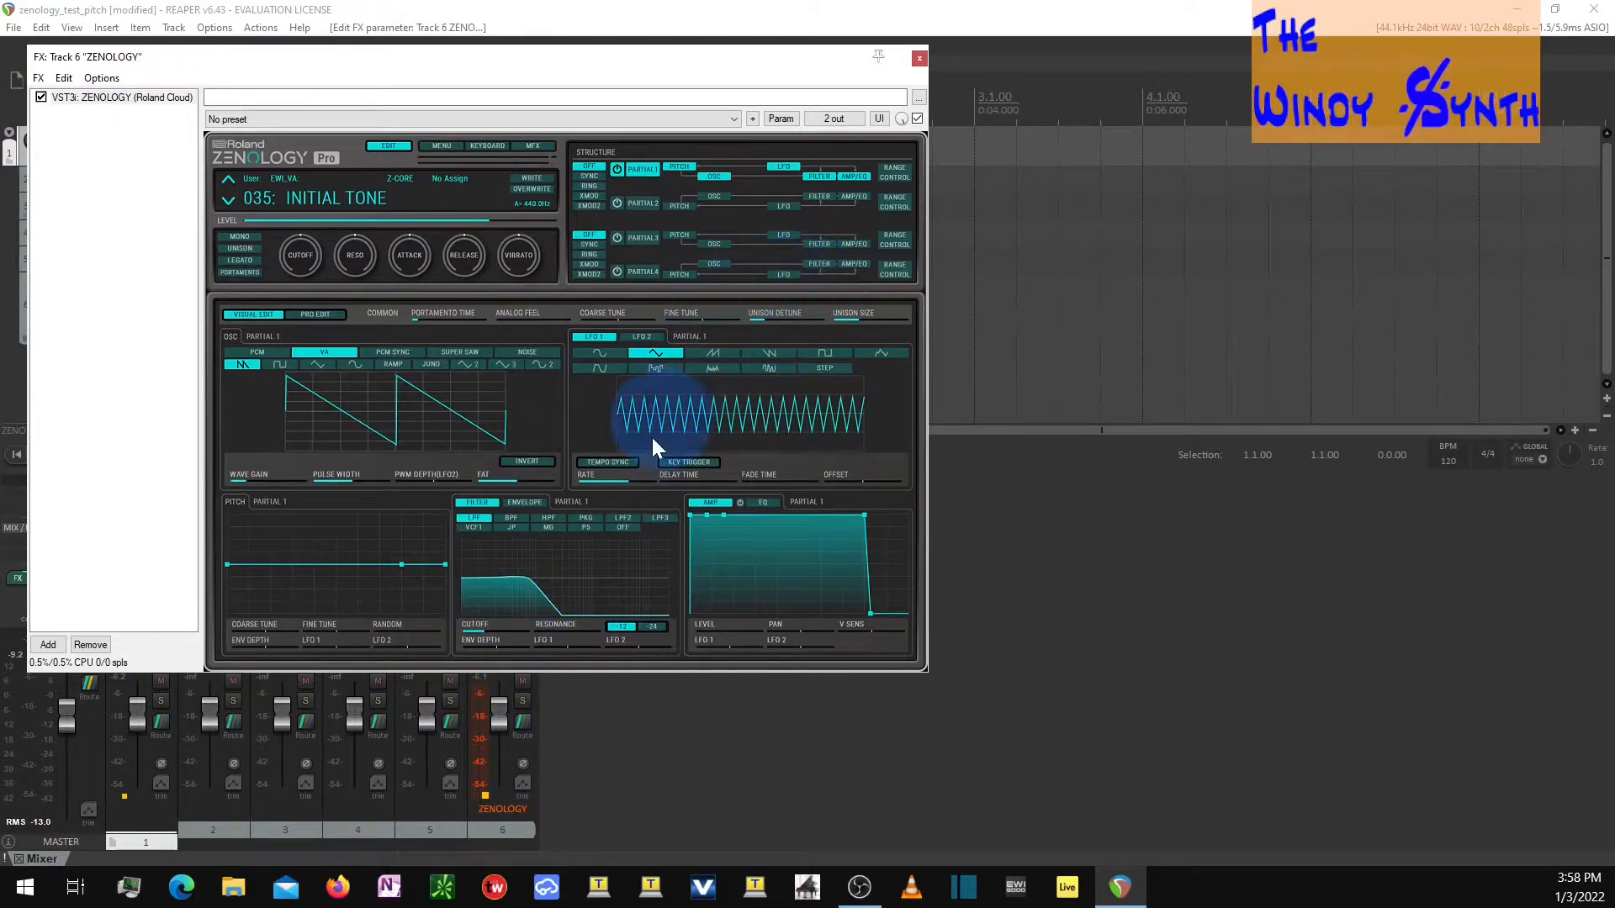
Step: Set the CUT depth of Partial 1's CC02 matrix control to about 27
left_click(894, 172)
left_click_drag(349, 582, 352, 588)
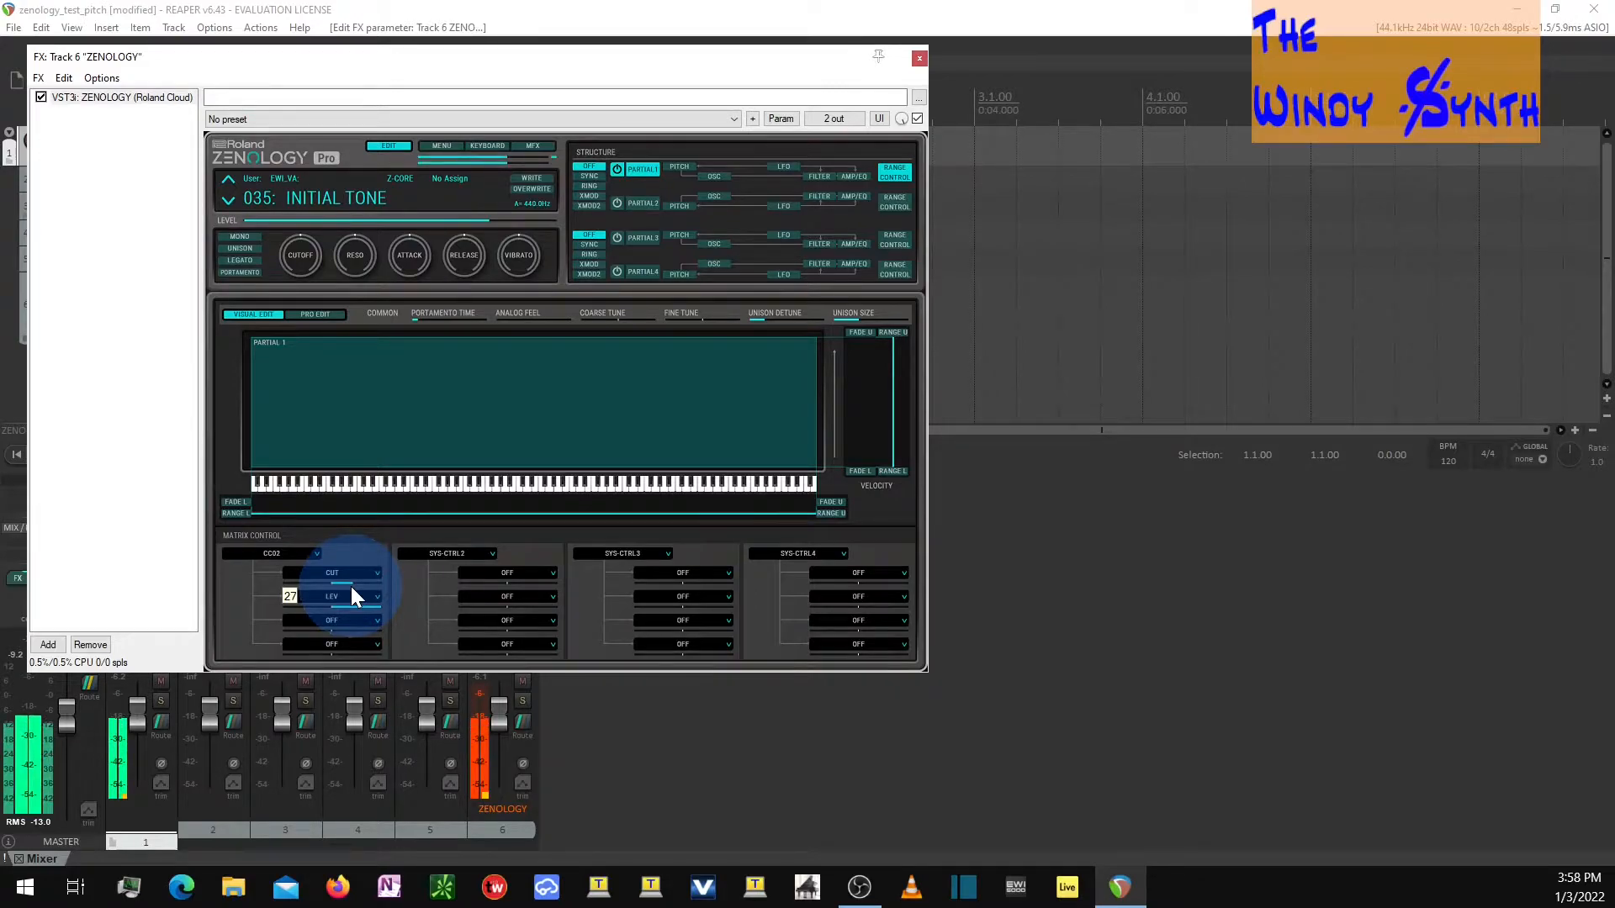
left_click_drag(351, 583, 351, 584)
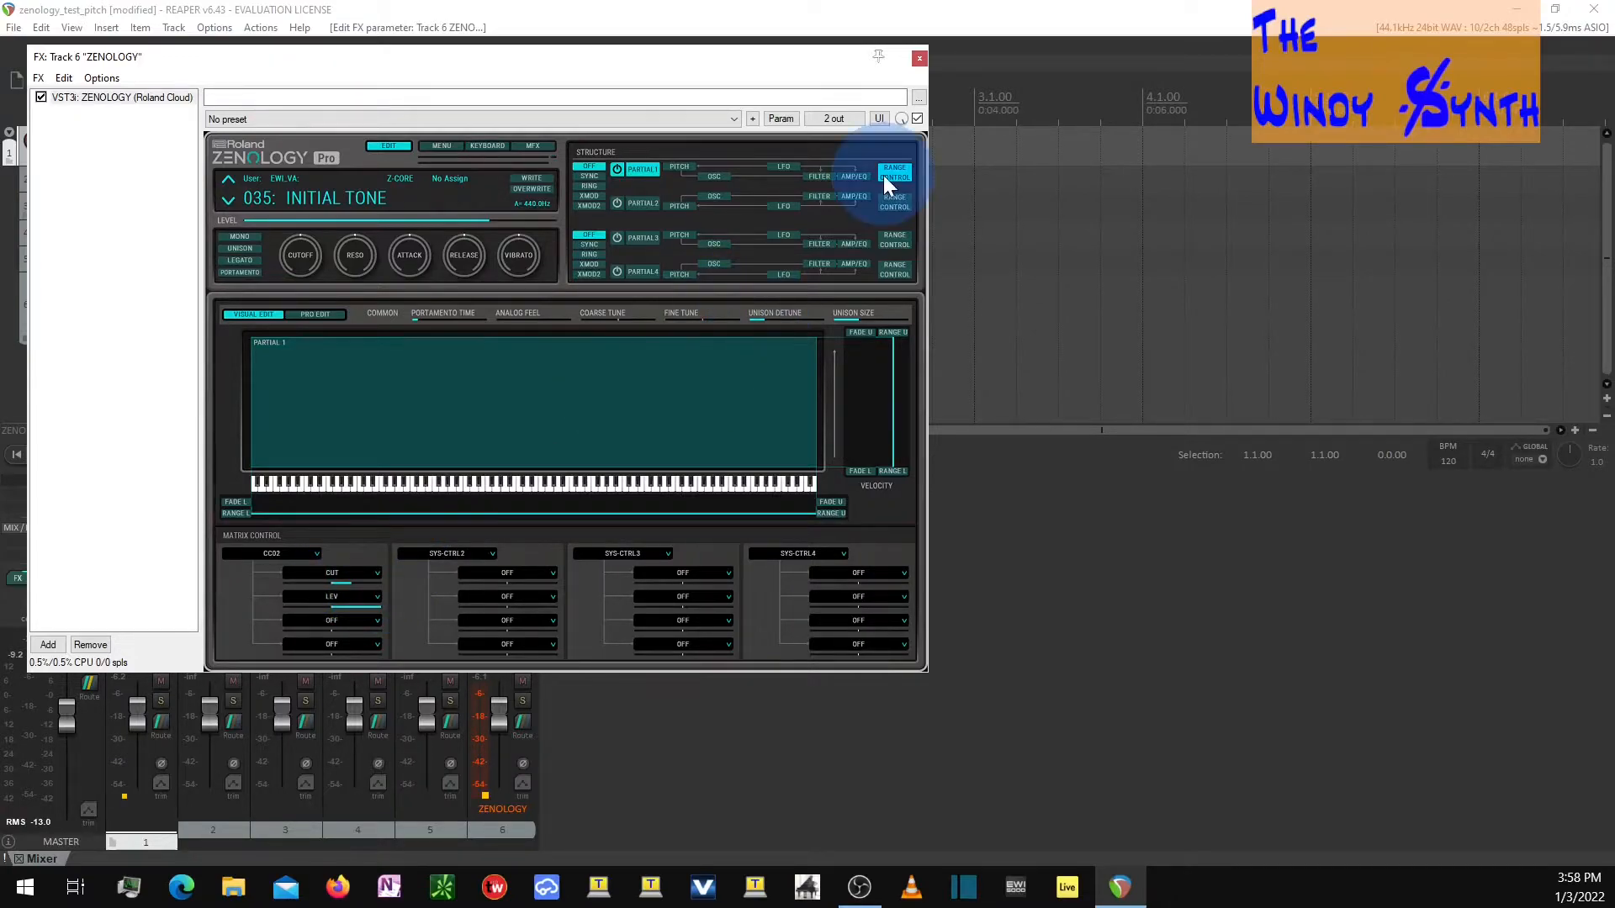
Step: Fine-tune the attack point at the start of Partial 1's amp envelope
left_click(642, 169)
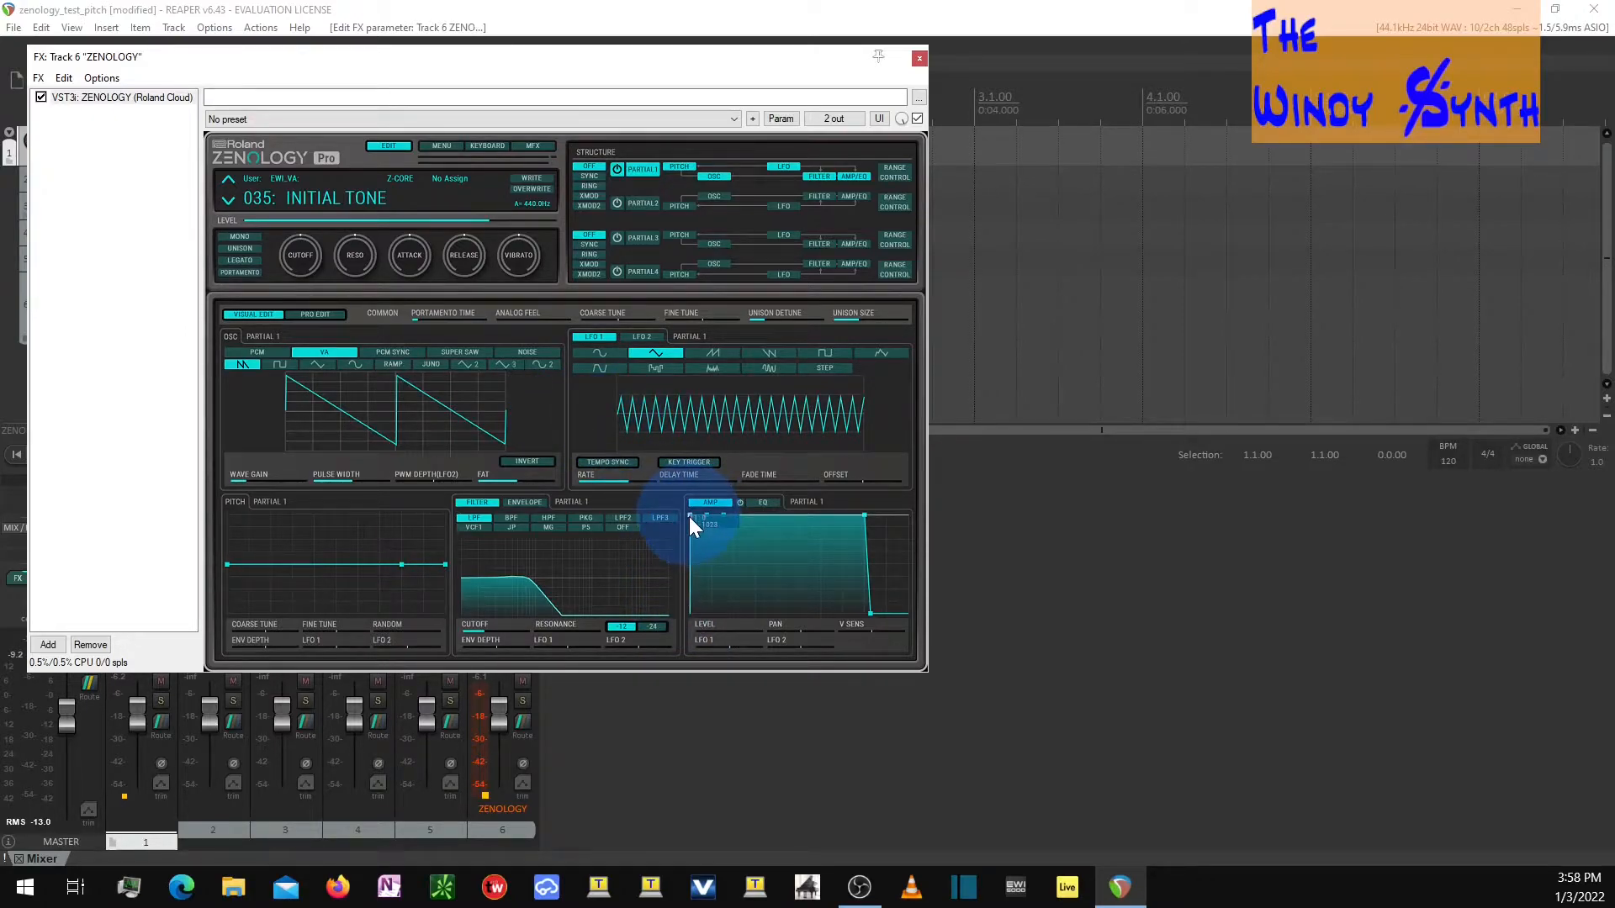
left_click_drag(689, 516, 690, 516)
left_click_drag(688, 522, 696, 522)
left_click(690, 517)
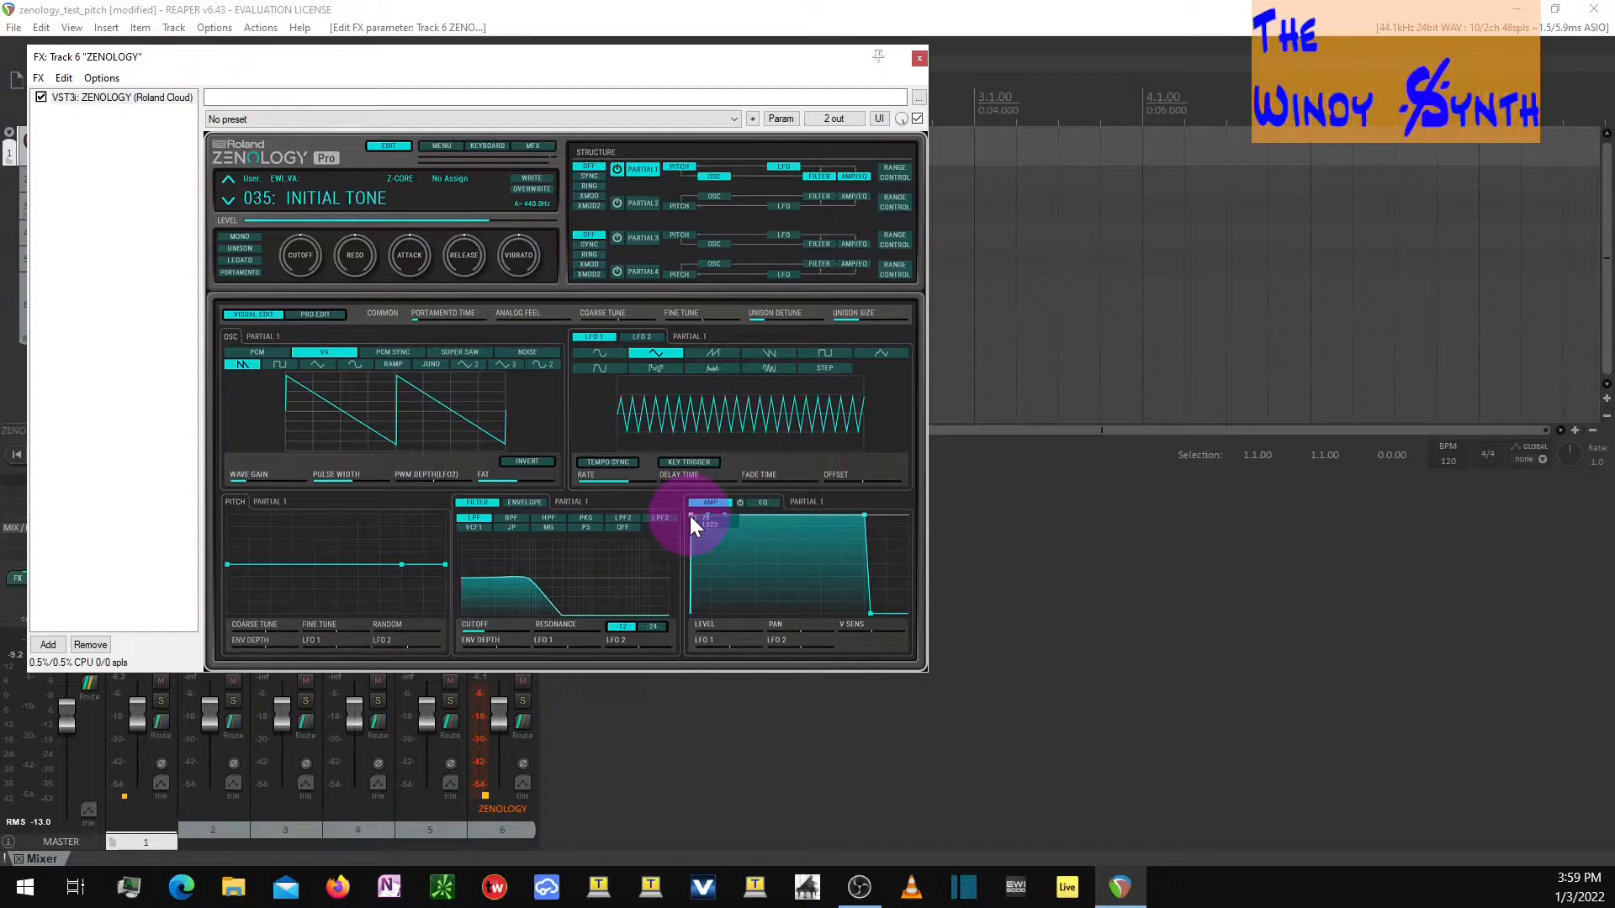
left_click_drag(690, 517, 690, 525)
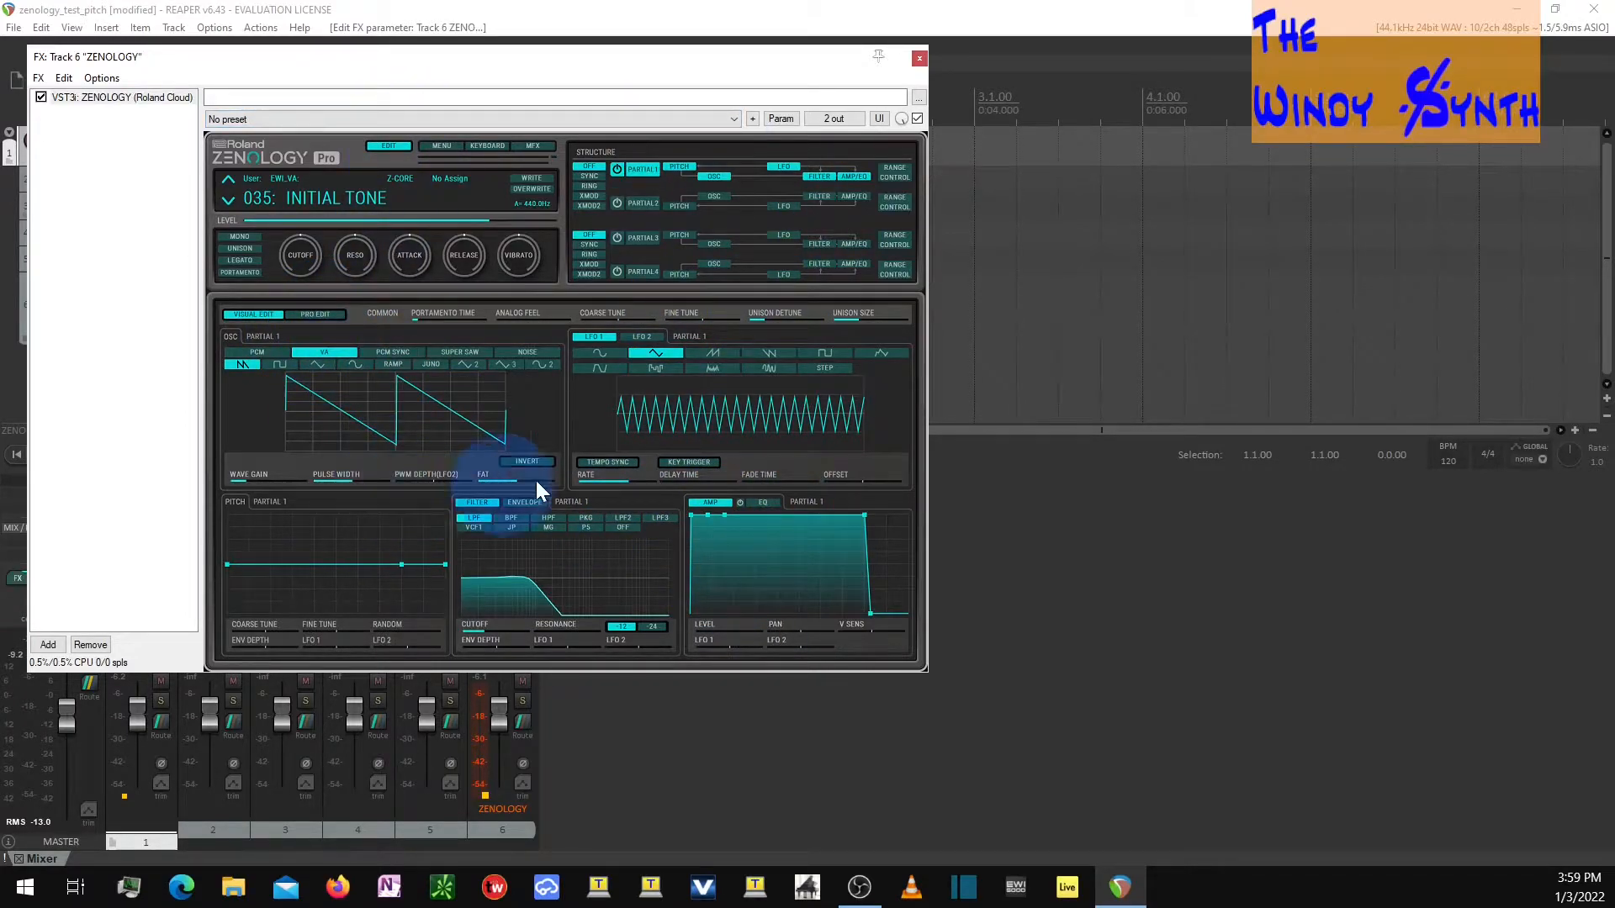
Step: Set the T1/Attack time of Partial 1's amp envelope to 10
left_click(322, 315)
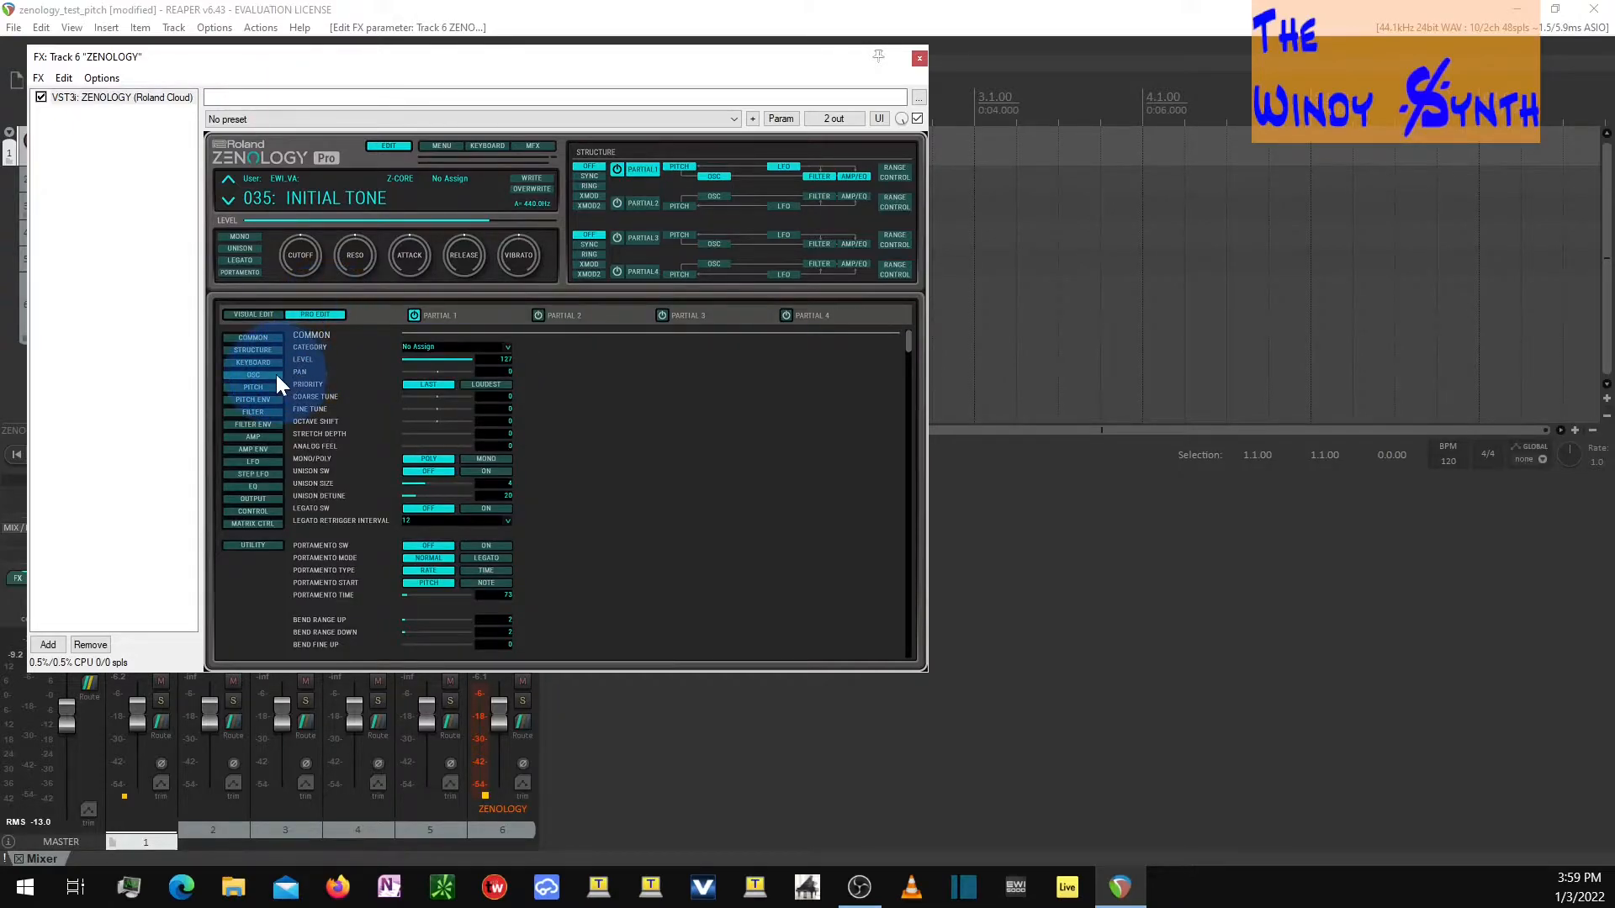
left_click(267, 435)
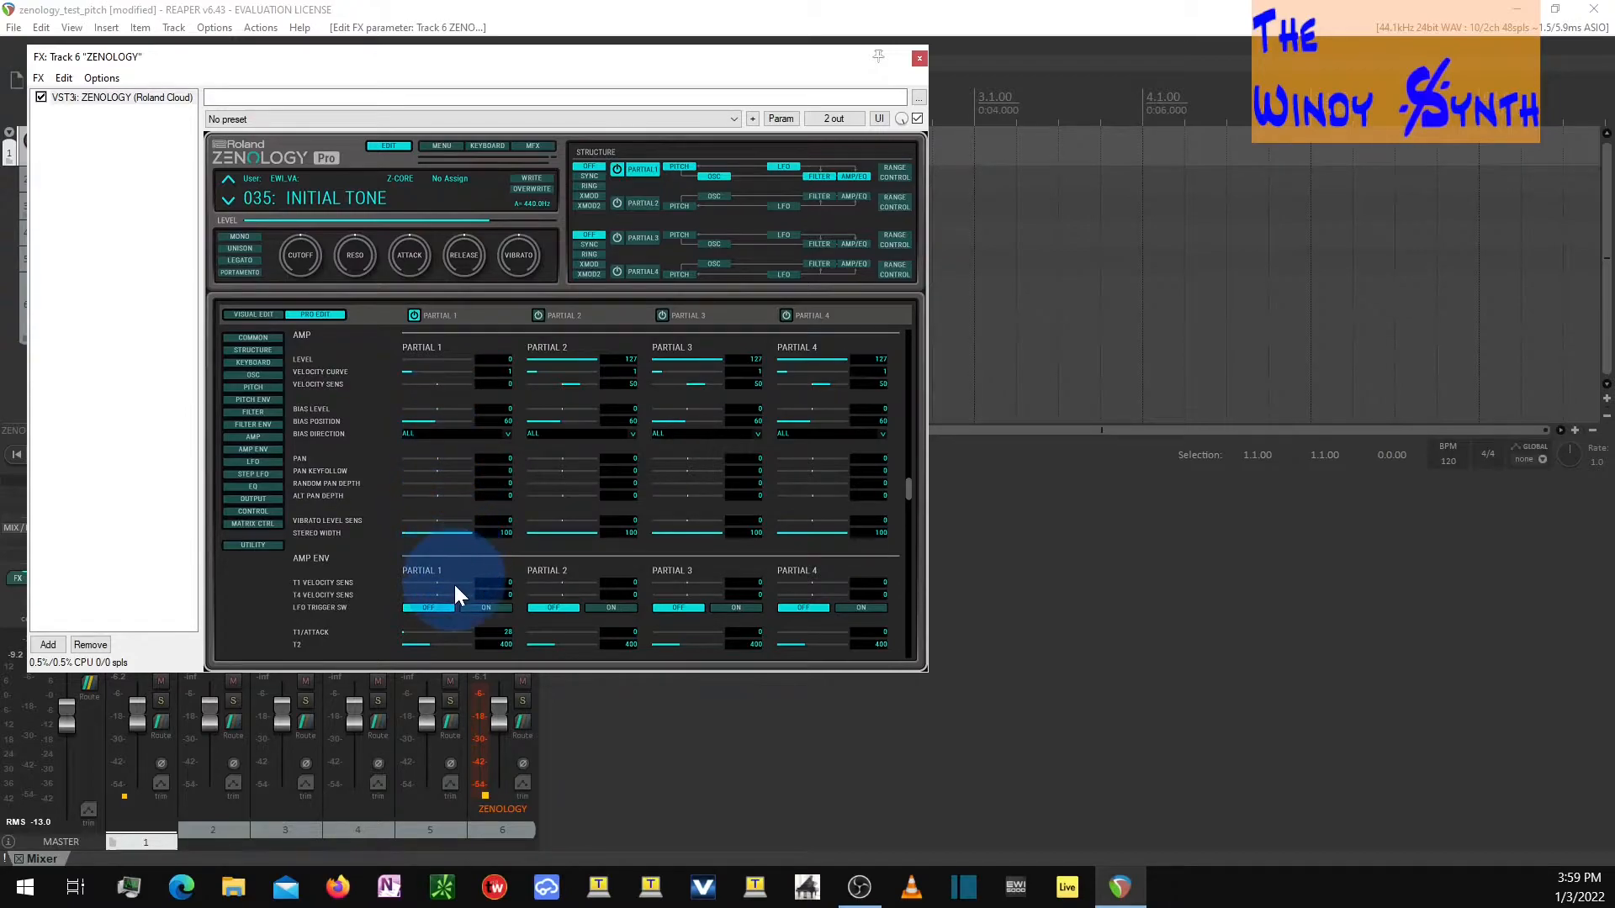
double_click(504, 632)
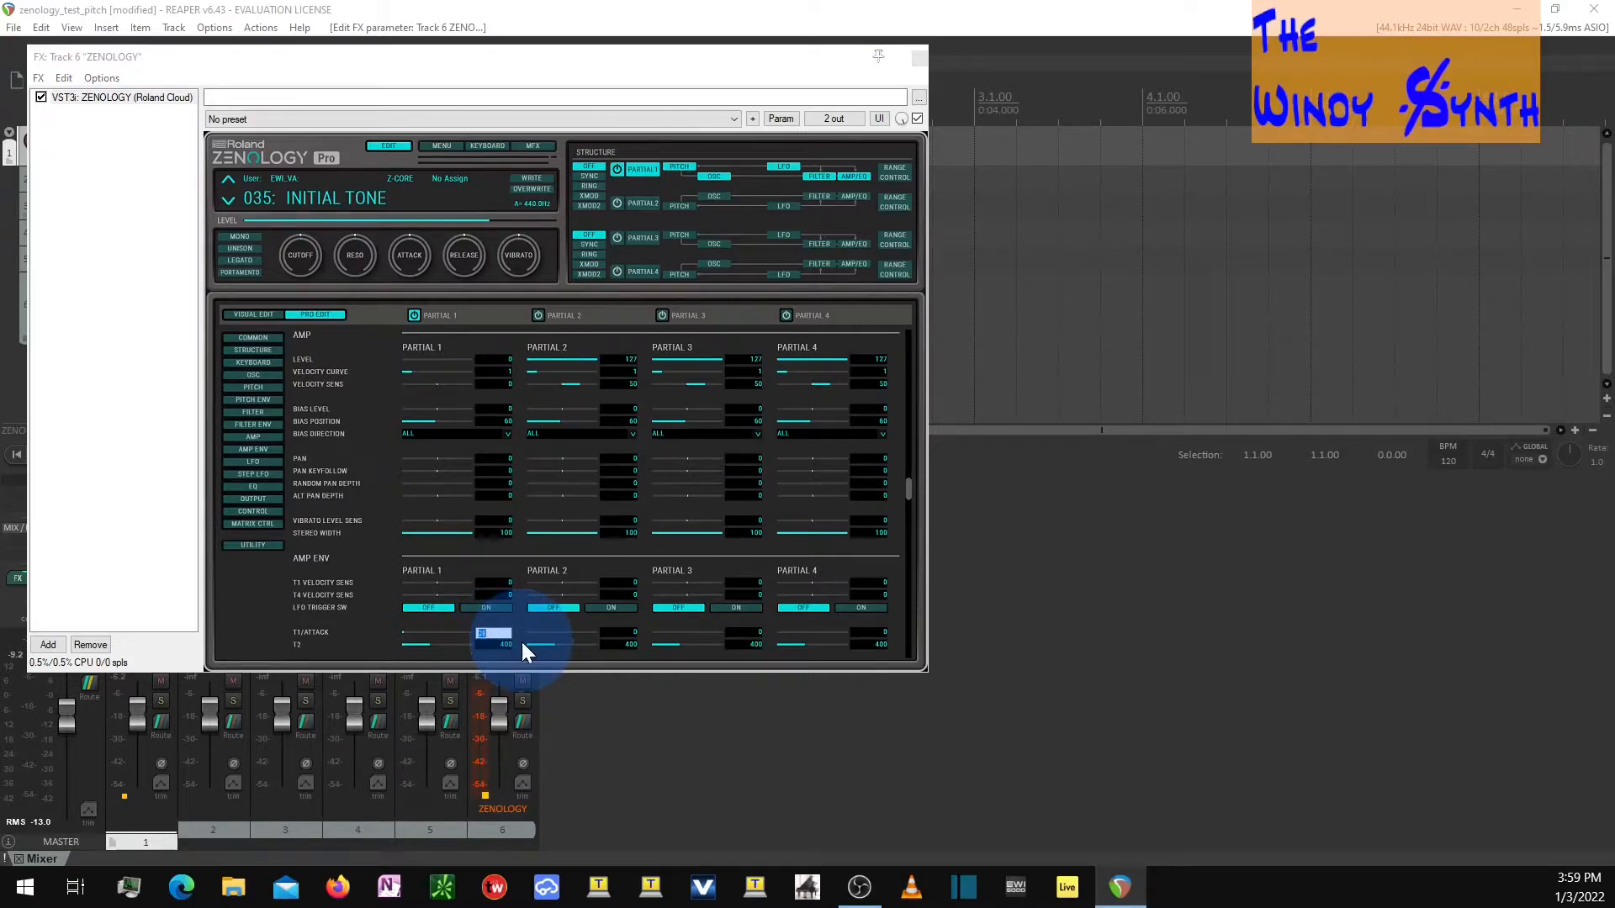
type("10")
key("Return")
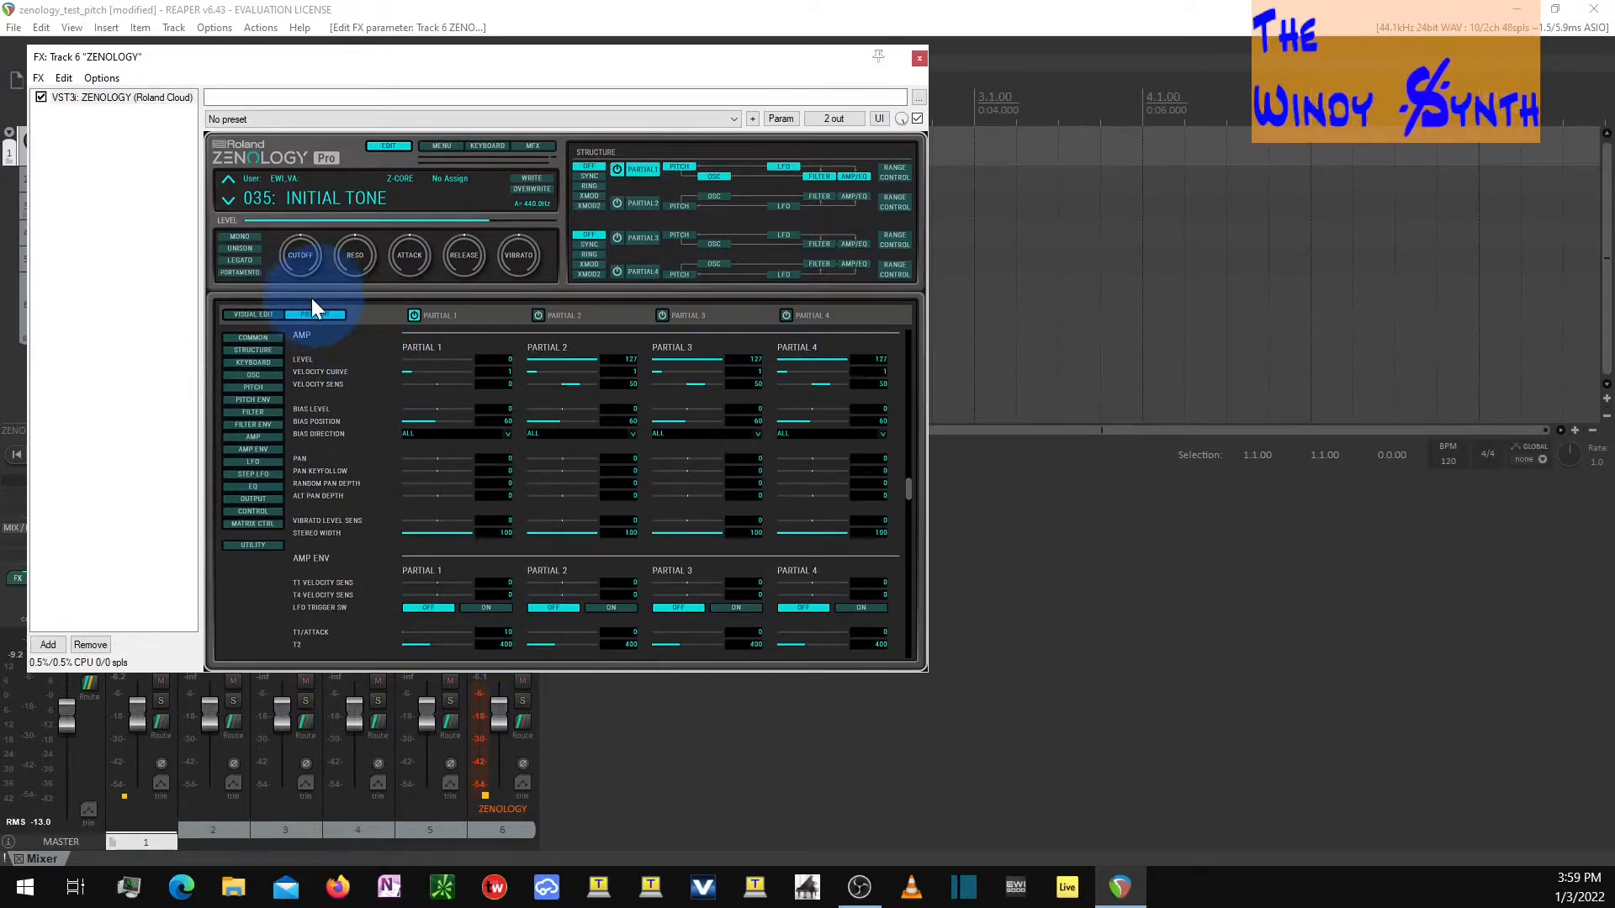
Step: Shorten the release of Partial 1's amp envelope to almost nothing and lower its filter resonance to 0
left_click(254, 315)
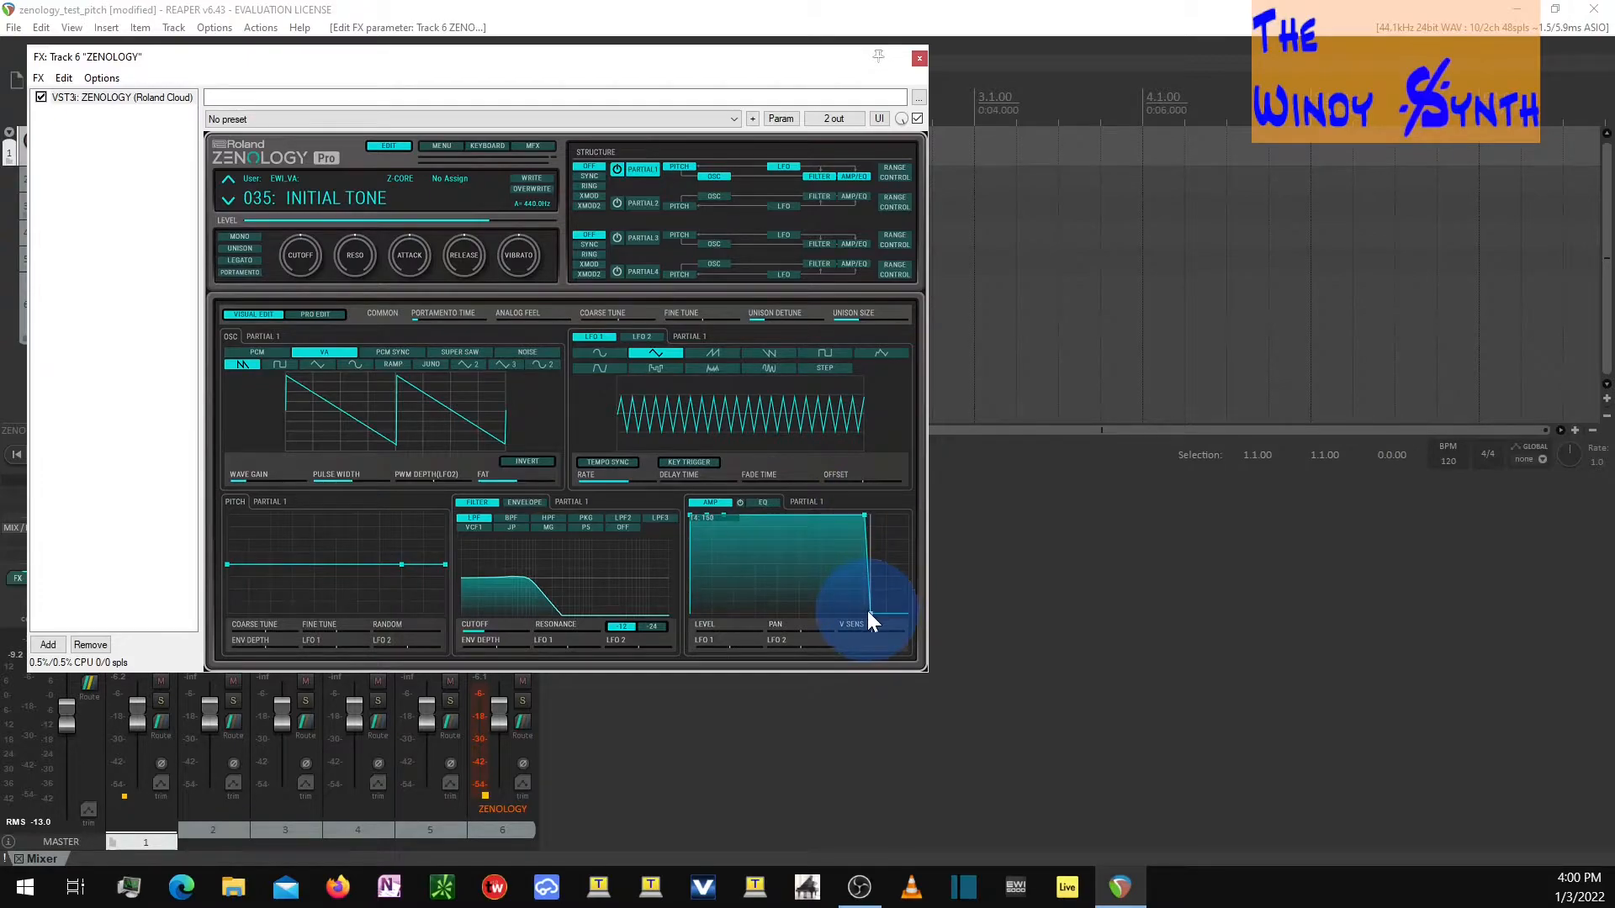
left_click_drag(868, 610, 899, 613)
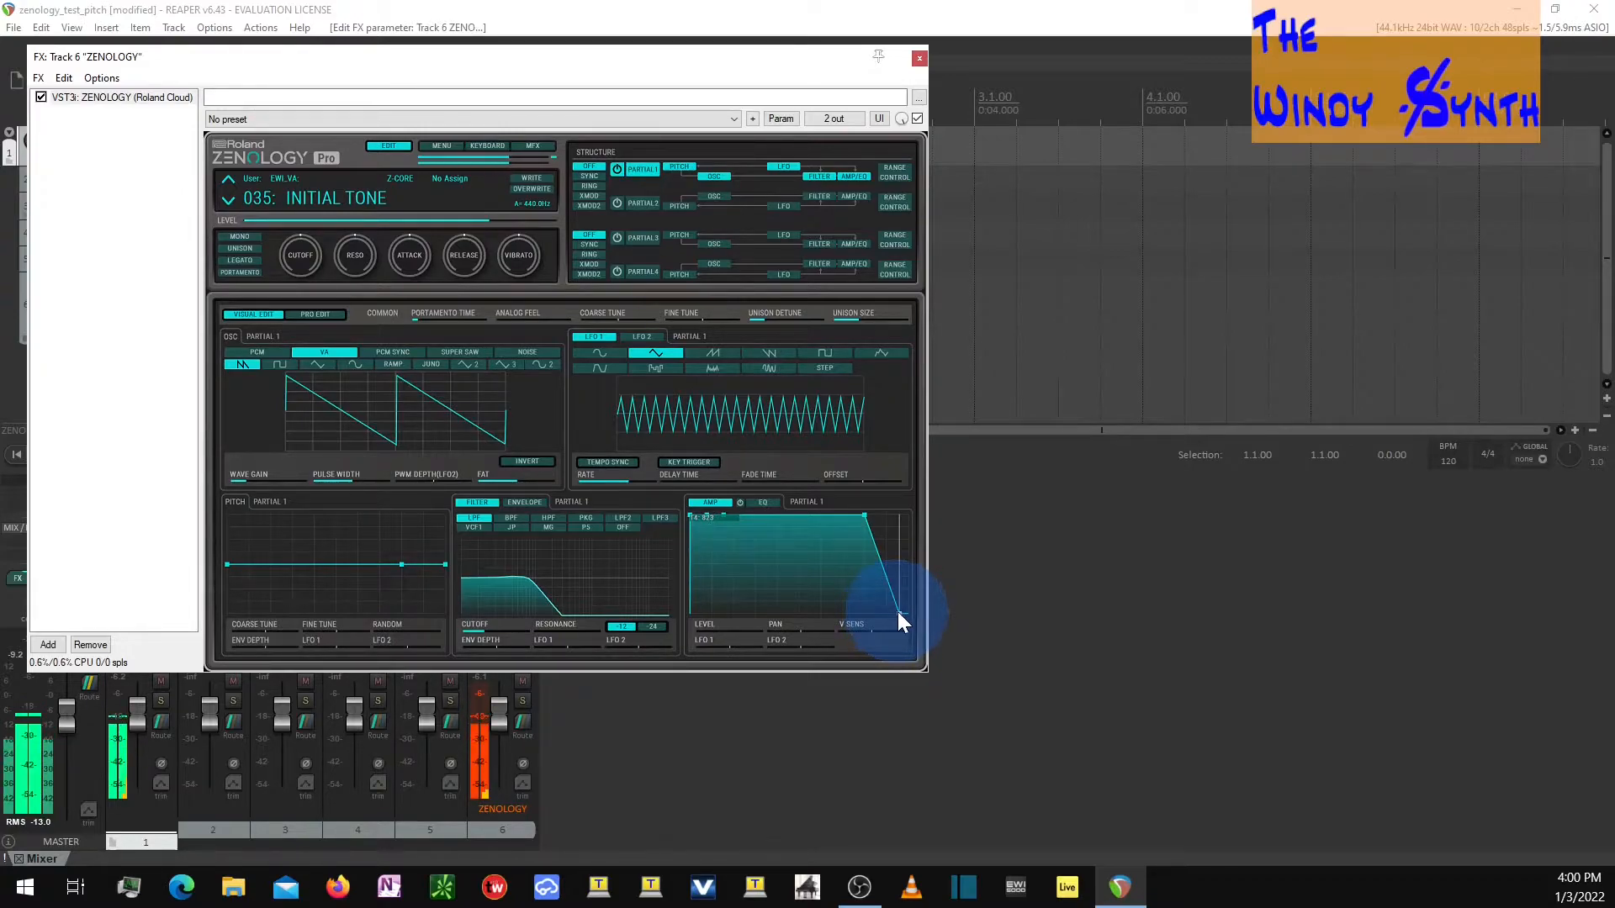
left_click_drag(897, 613, 863, 613)
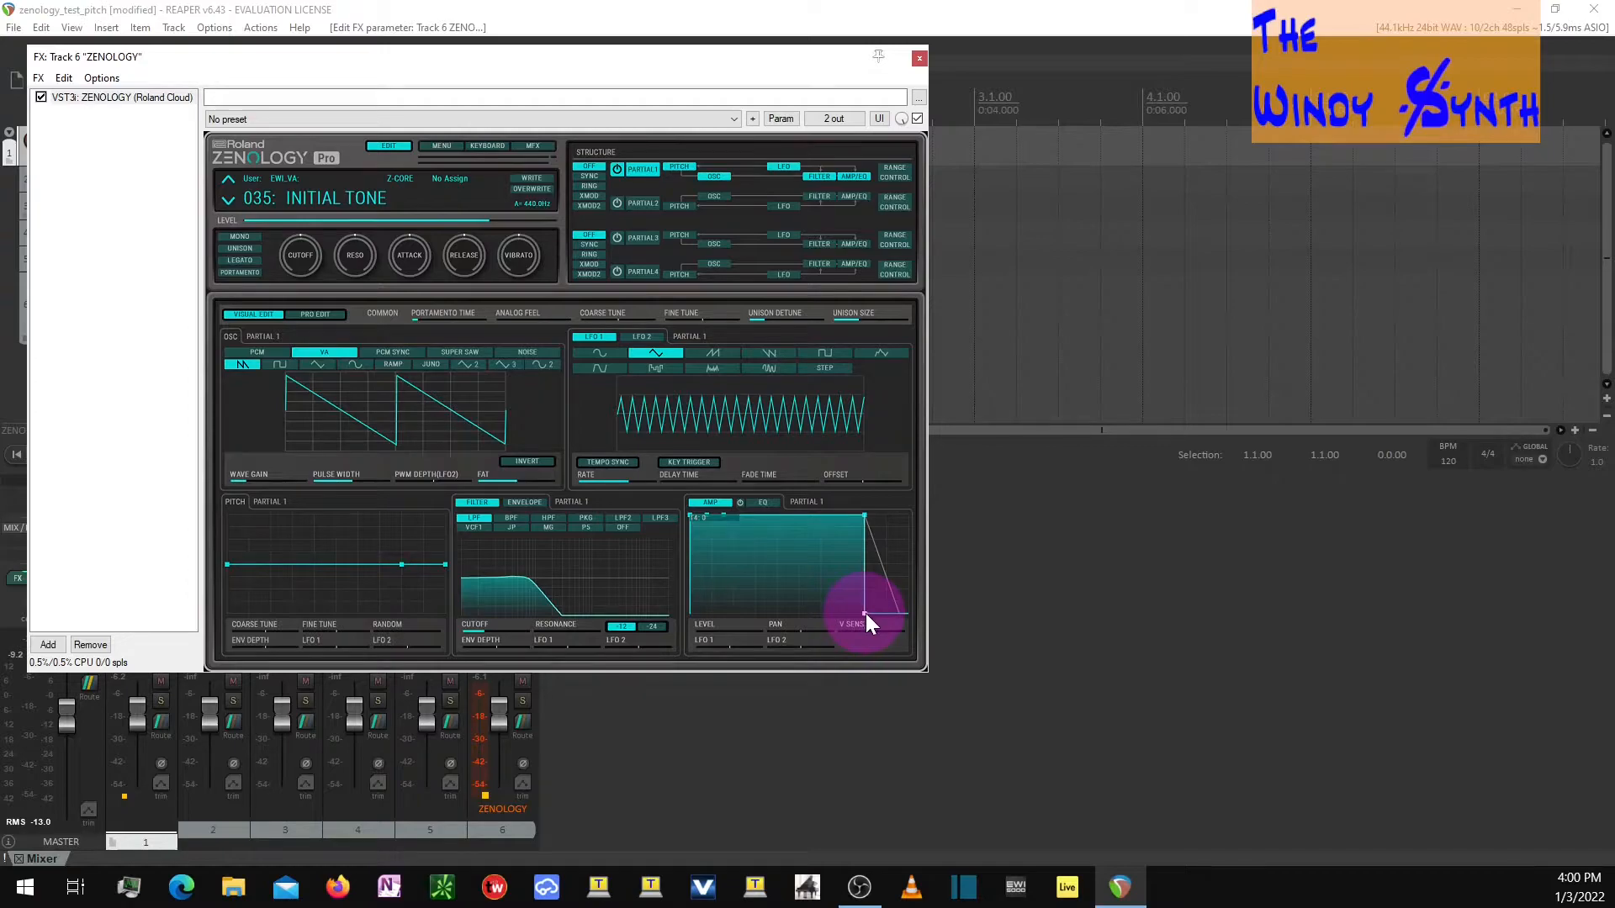
left_click_drag(867, 613, 870, 614)
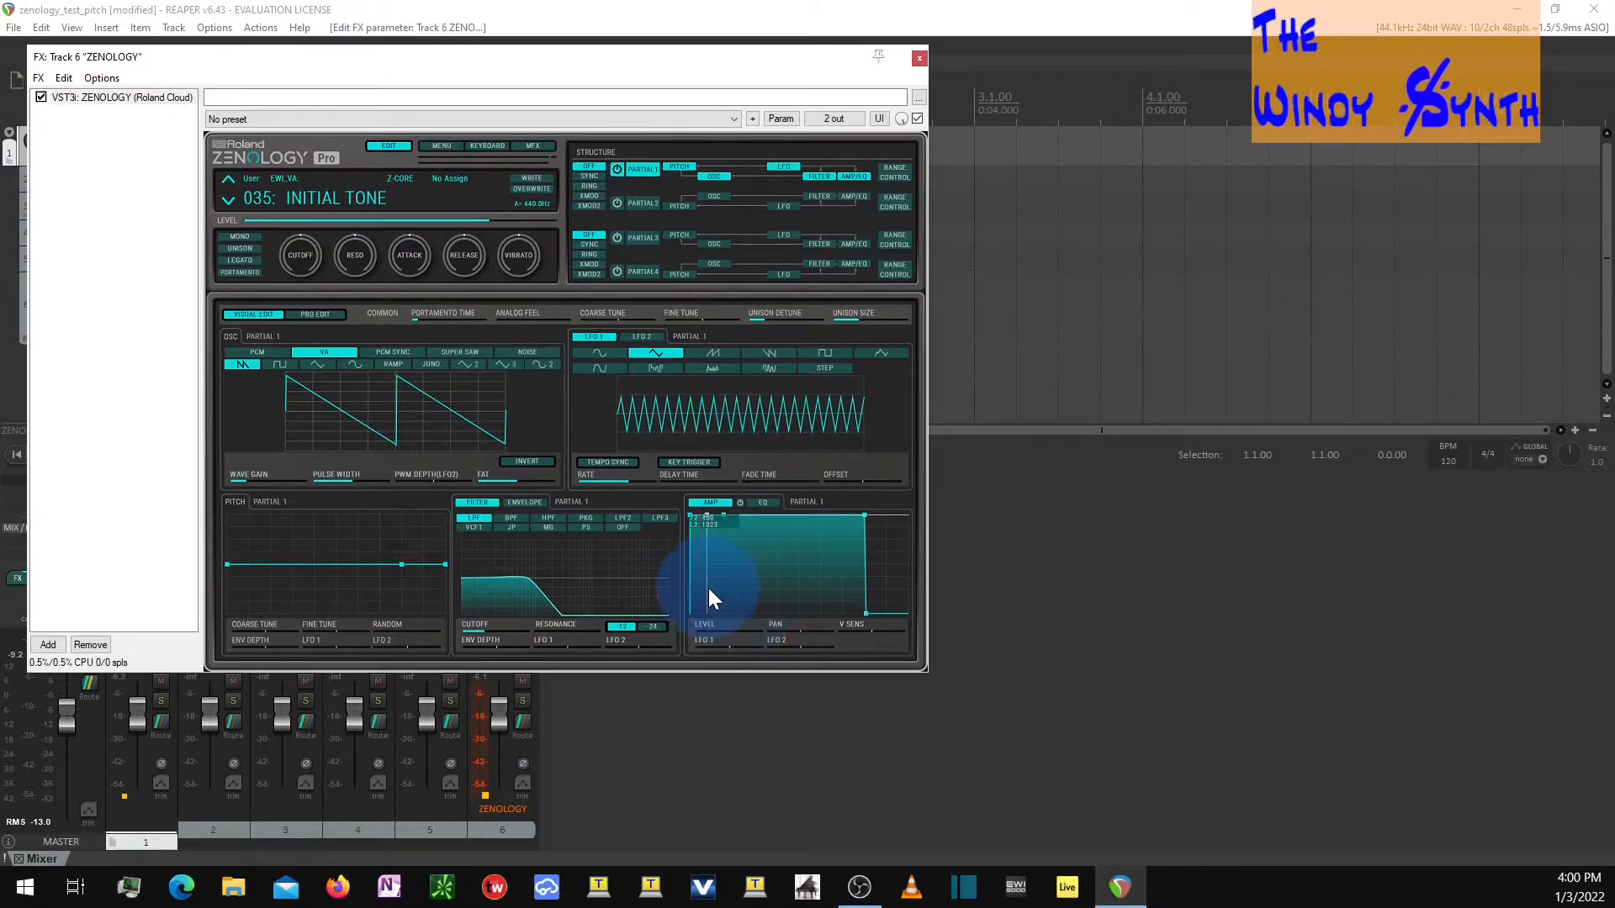
mouse_move(552, 637)
left_mouse_down()
mouse_move(568, 633)
mouse_move(532, 632)
left_mouse_up()
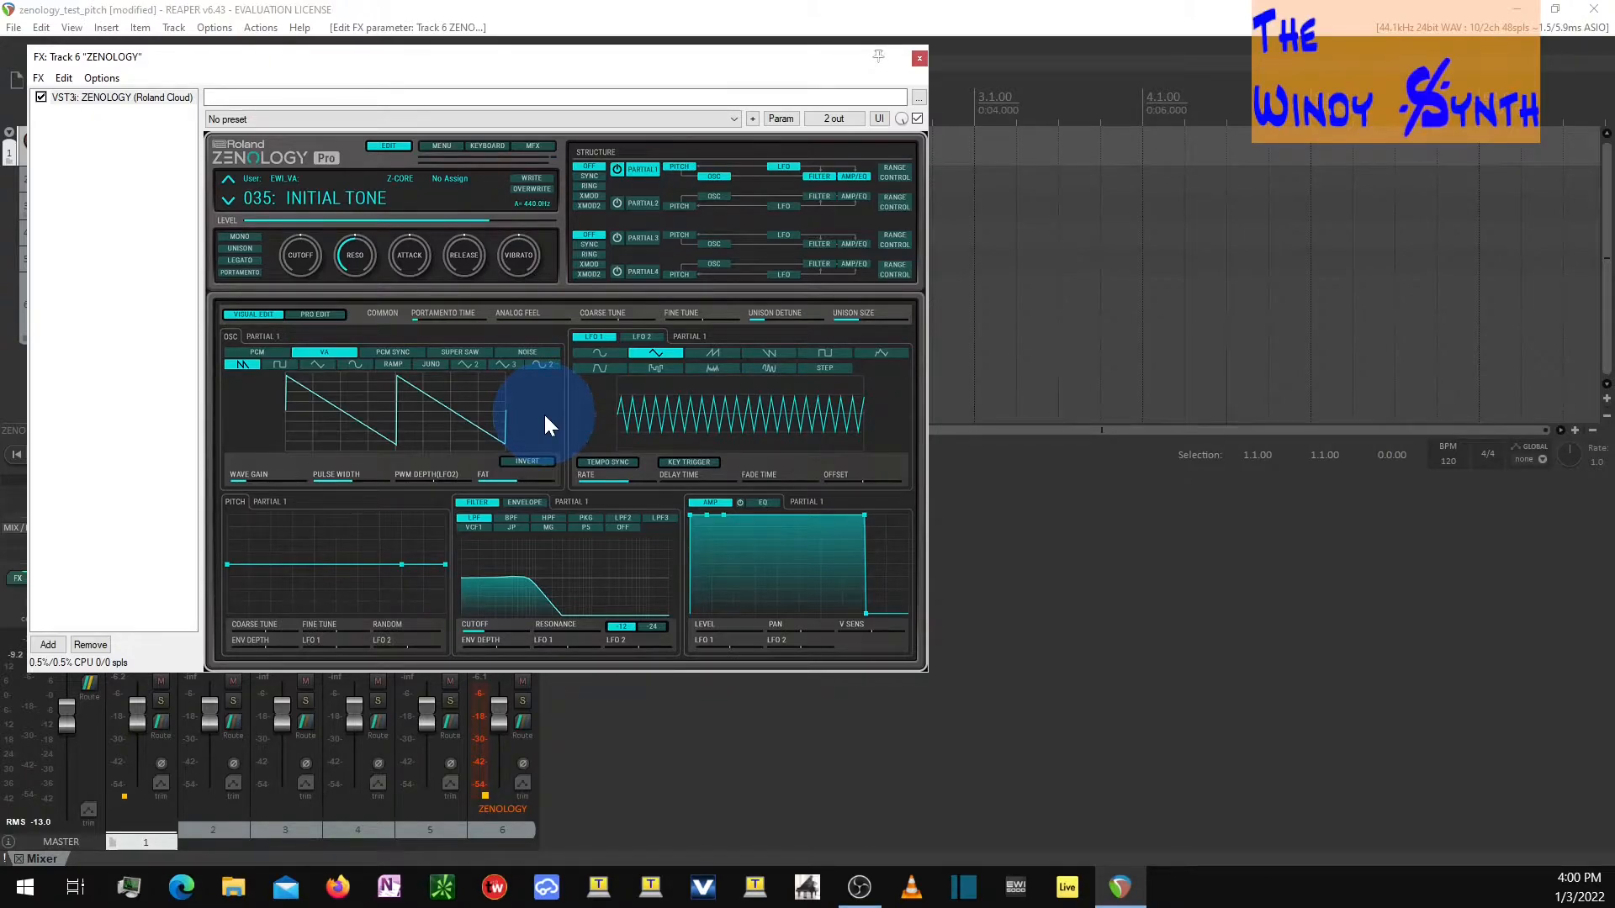
Step: Turn on Partial 4, set its oscillator to Noise and show its EQ
left_click(637, 273)
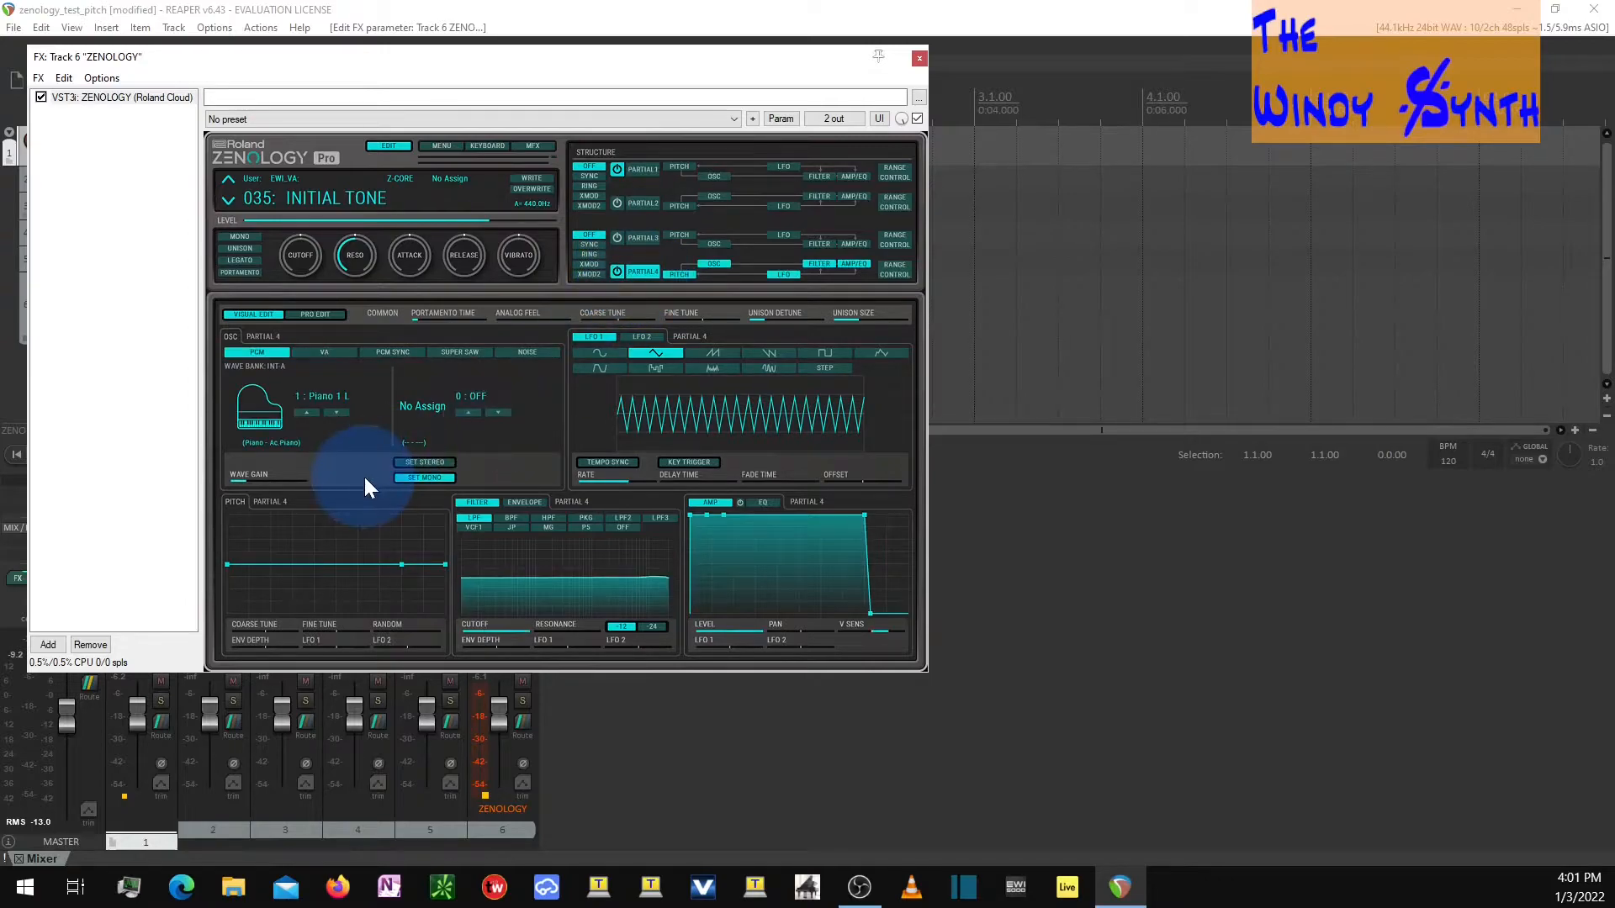
left_click(525, 351)
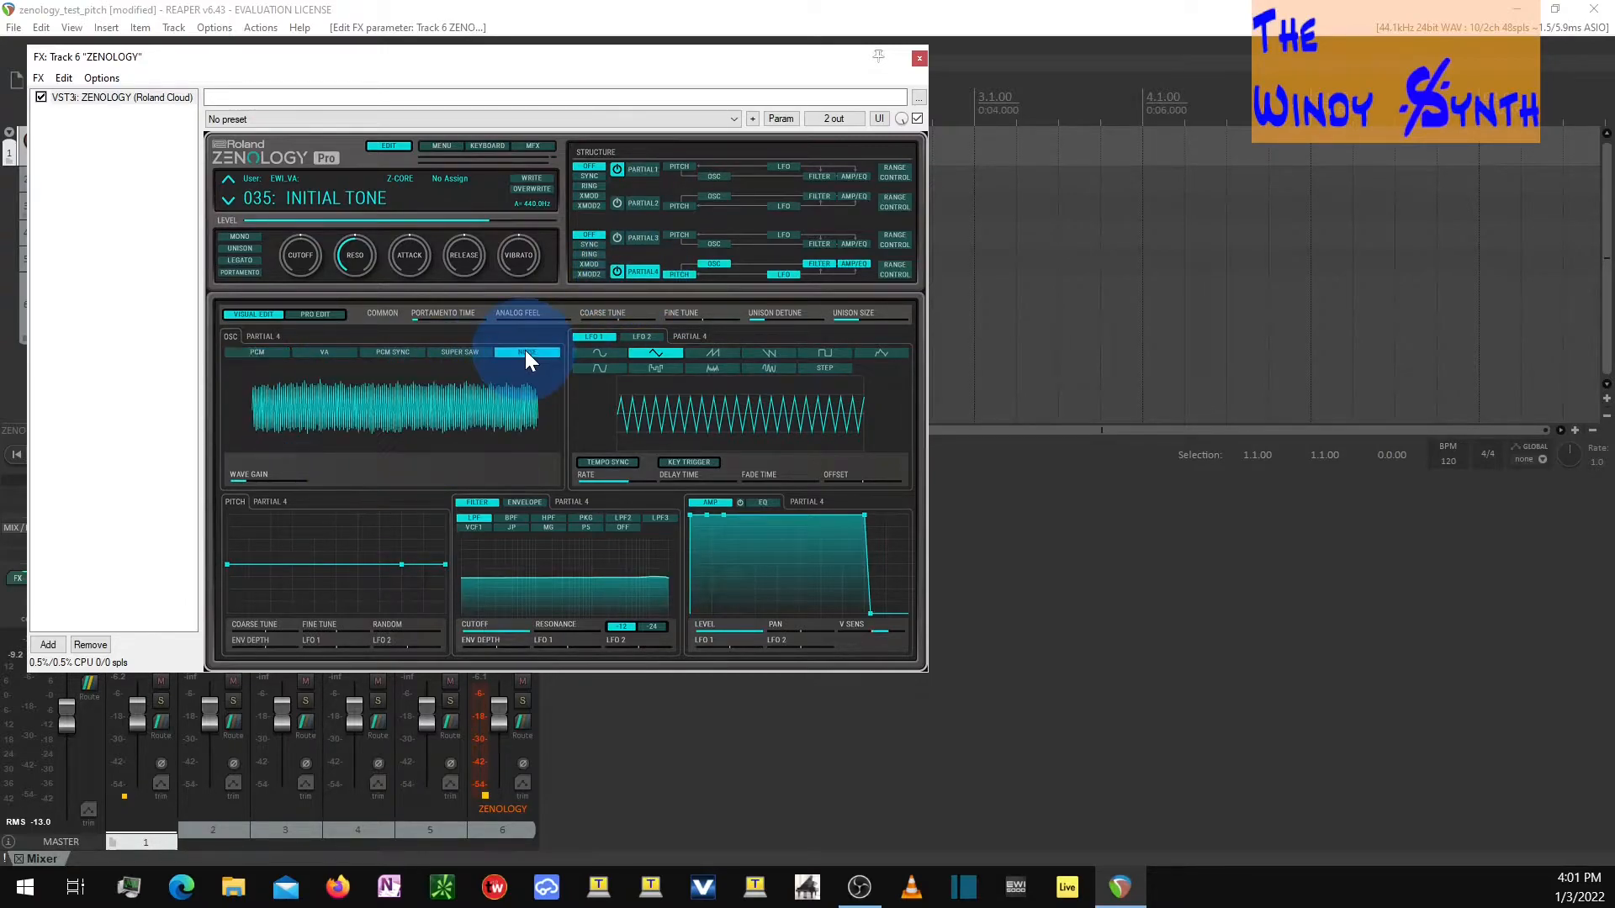
left_click(762, 503)
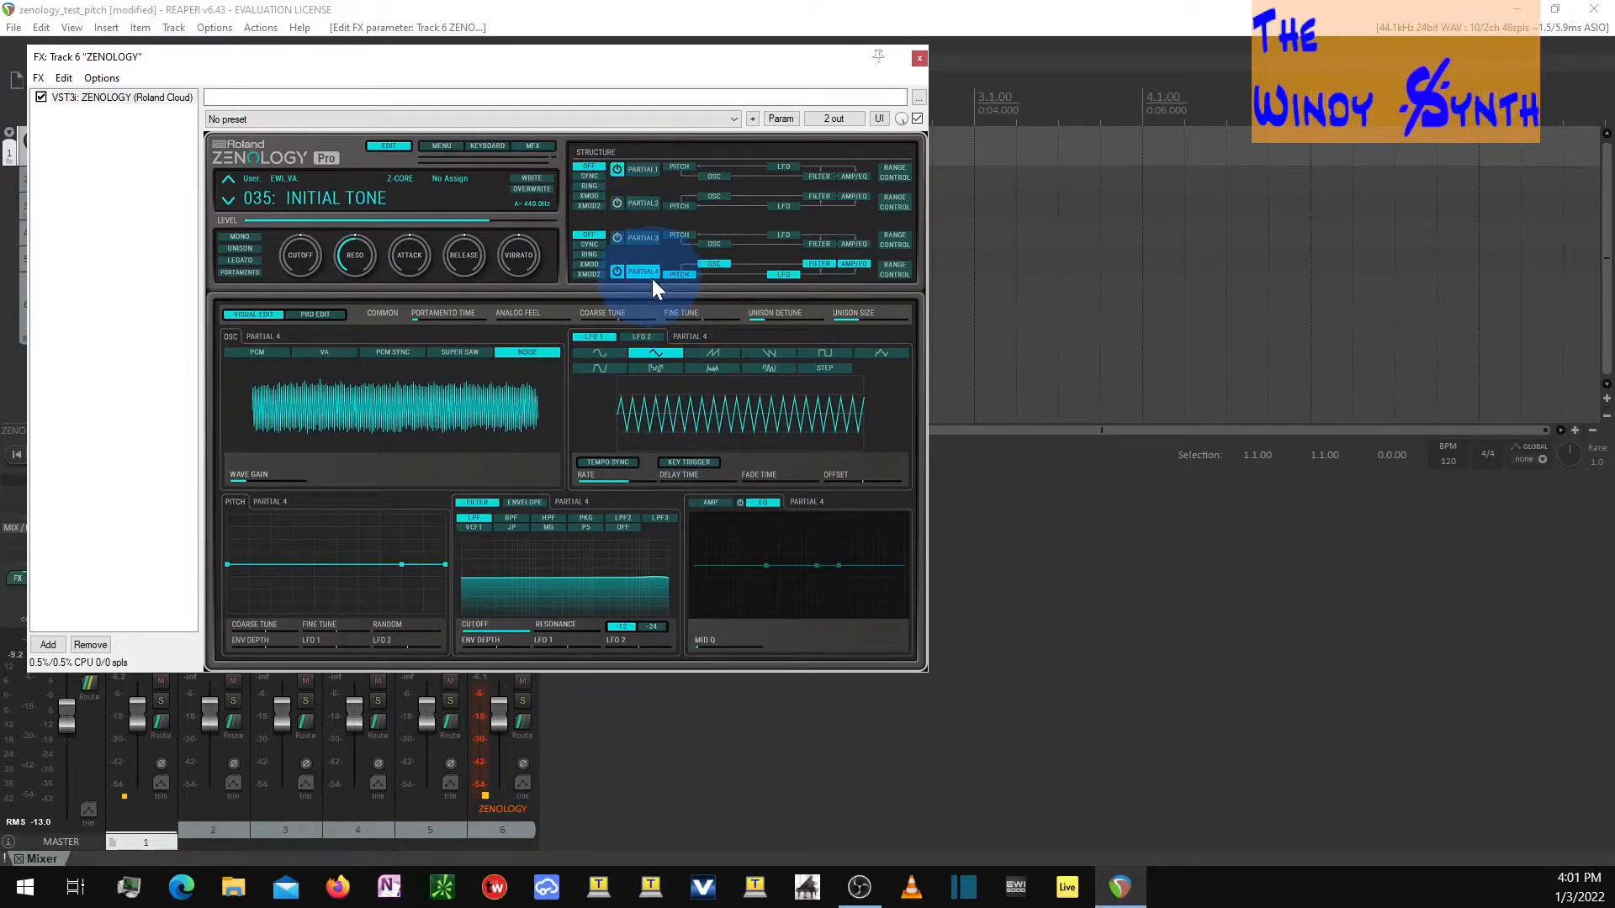
Step: Copy the complete settings of Partial 1 and paste them onto Partial 4
left_click(639, 239)
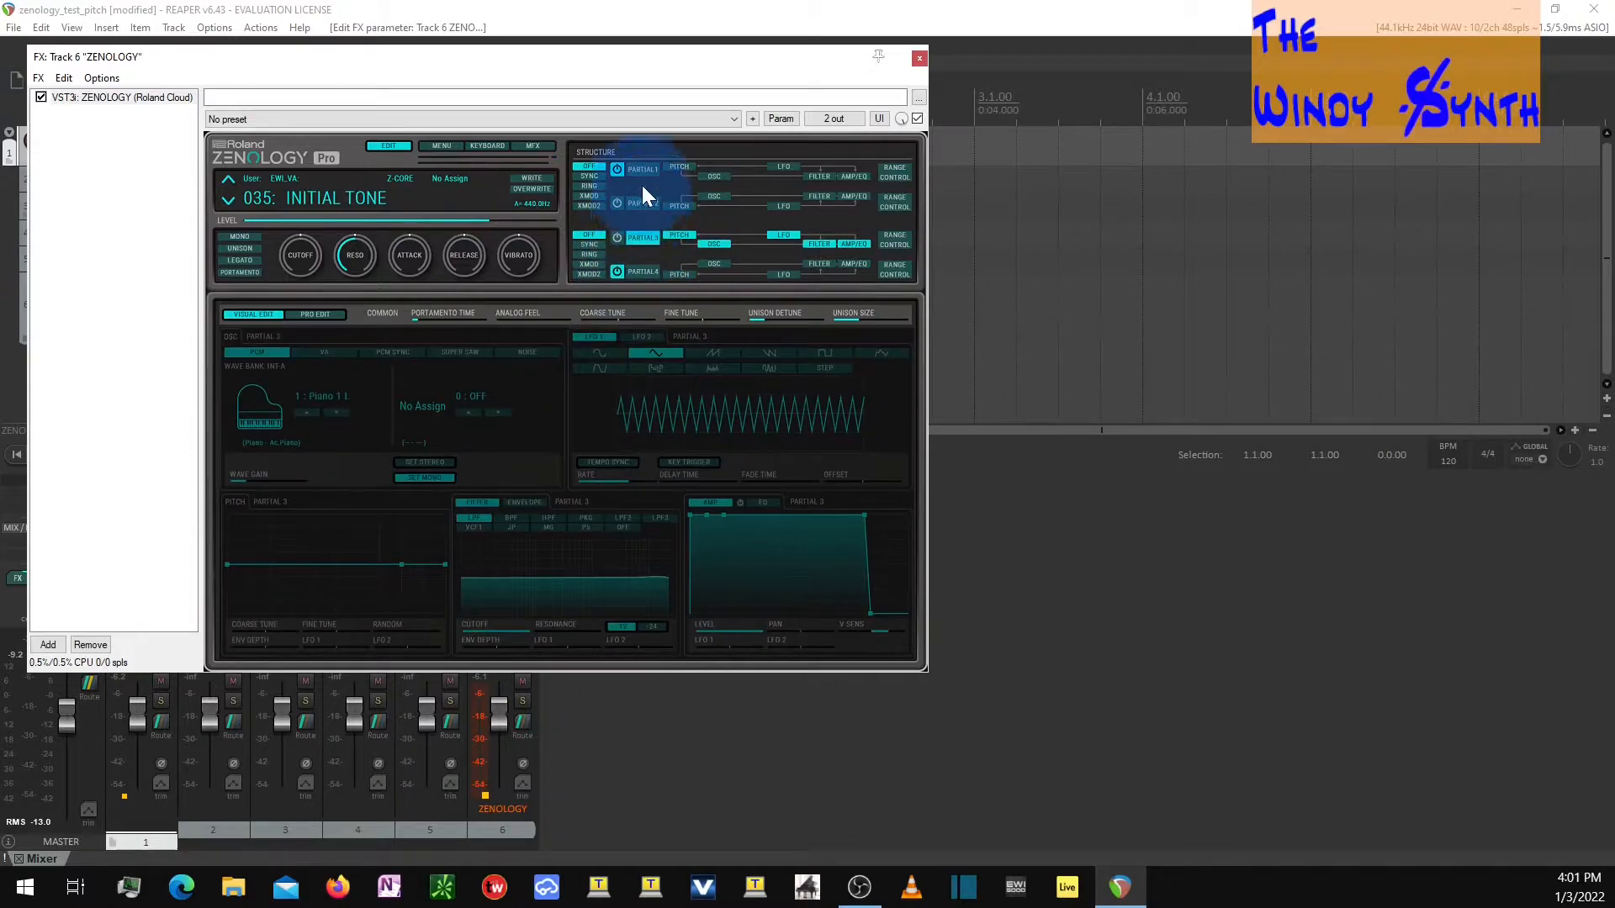
left_click(642, 172)
left_click(755, 521)
left_click(530, 591)
left_click(631, 177)
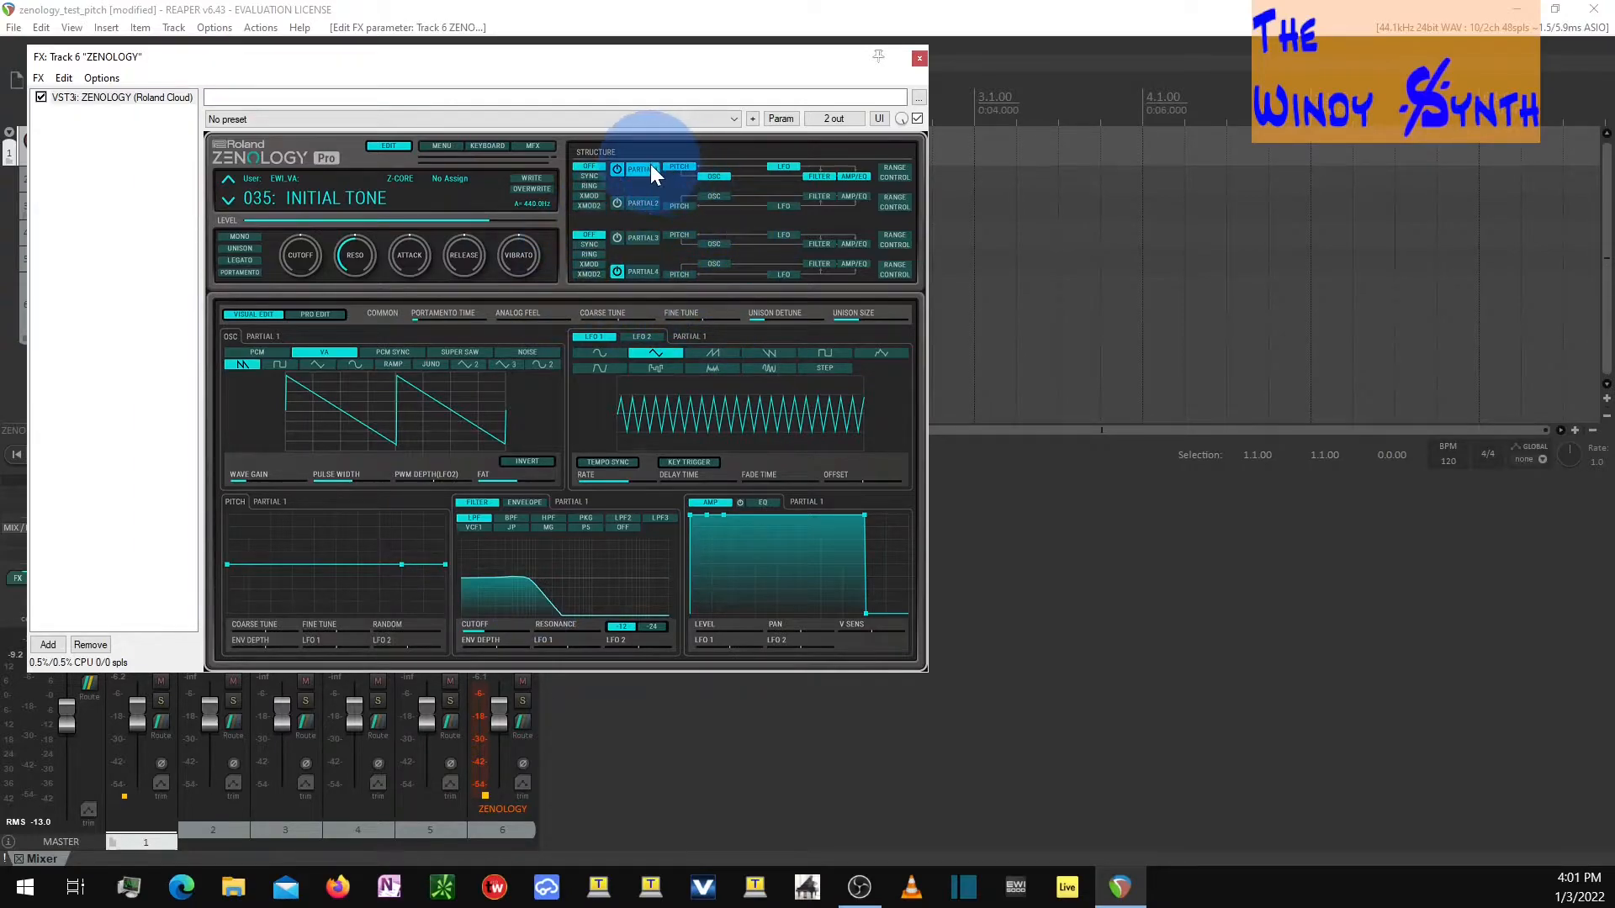
left_click(294, 316)
left_click(269, 545)
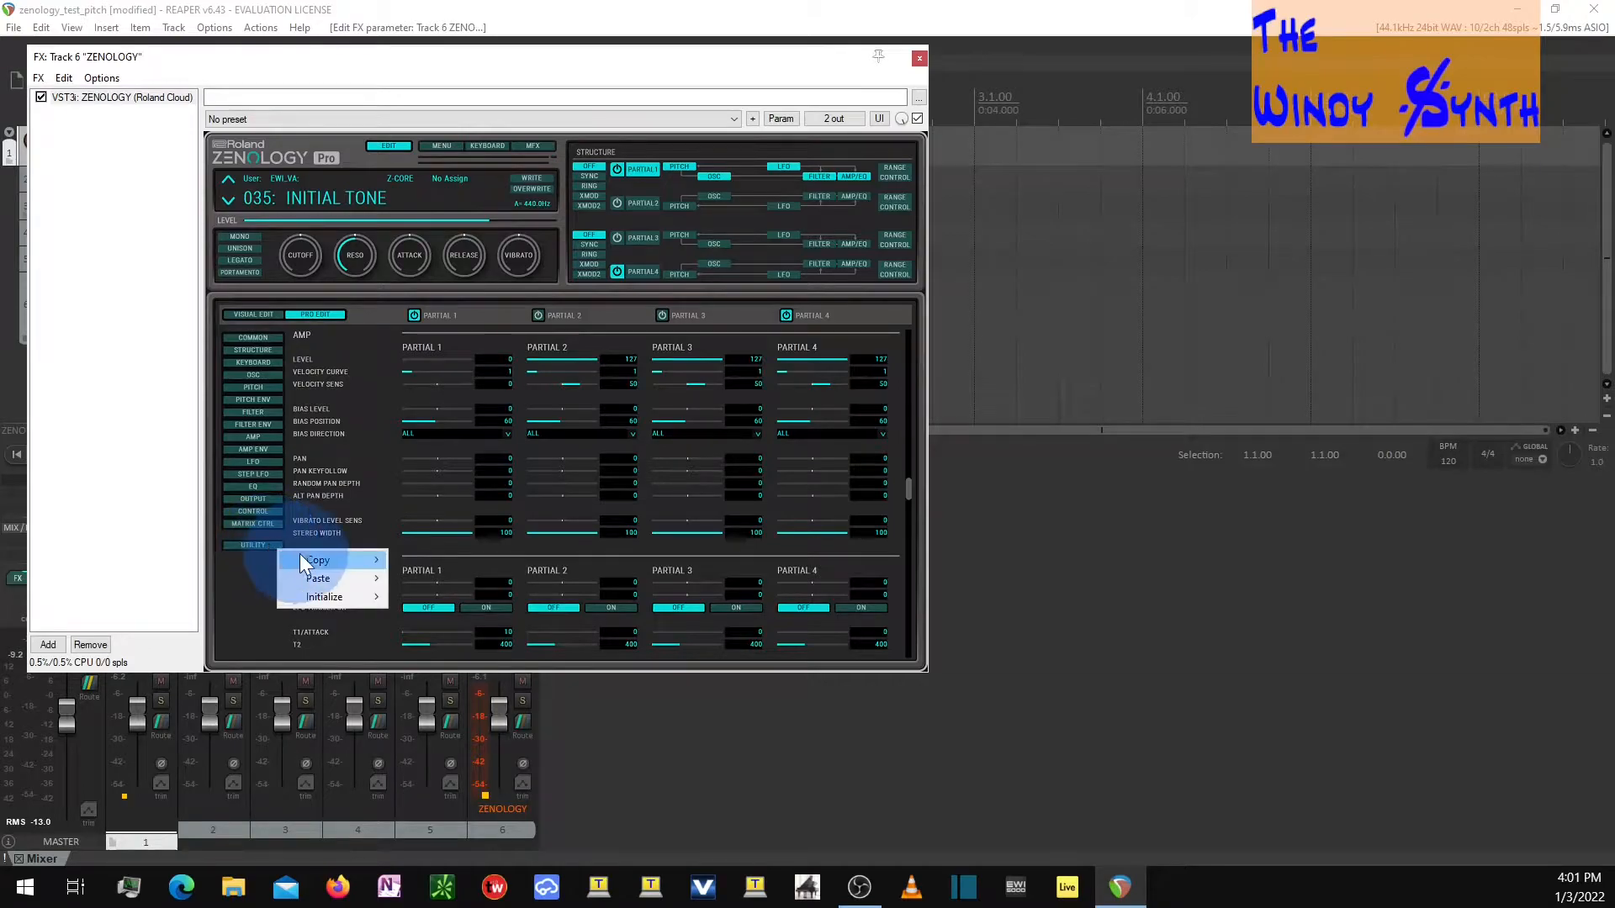
mouse_move(326, 559)
left_click(446, 562)
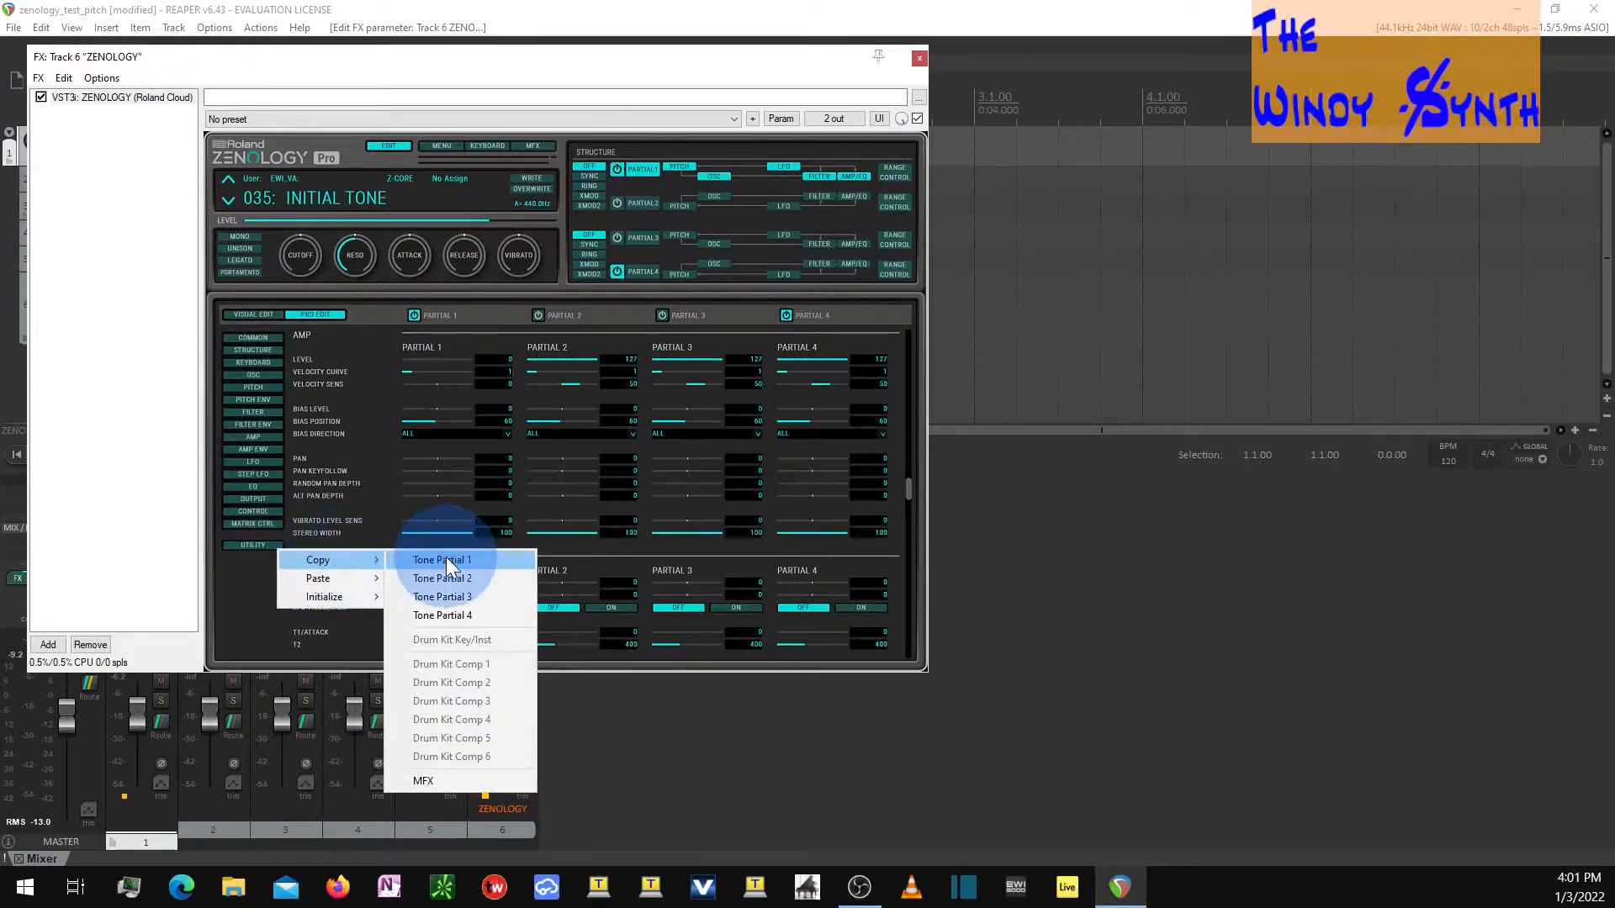
left_click(257, 543)
mouse_move(350, 577)
left_click(439, 633)
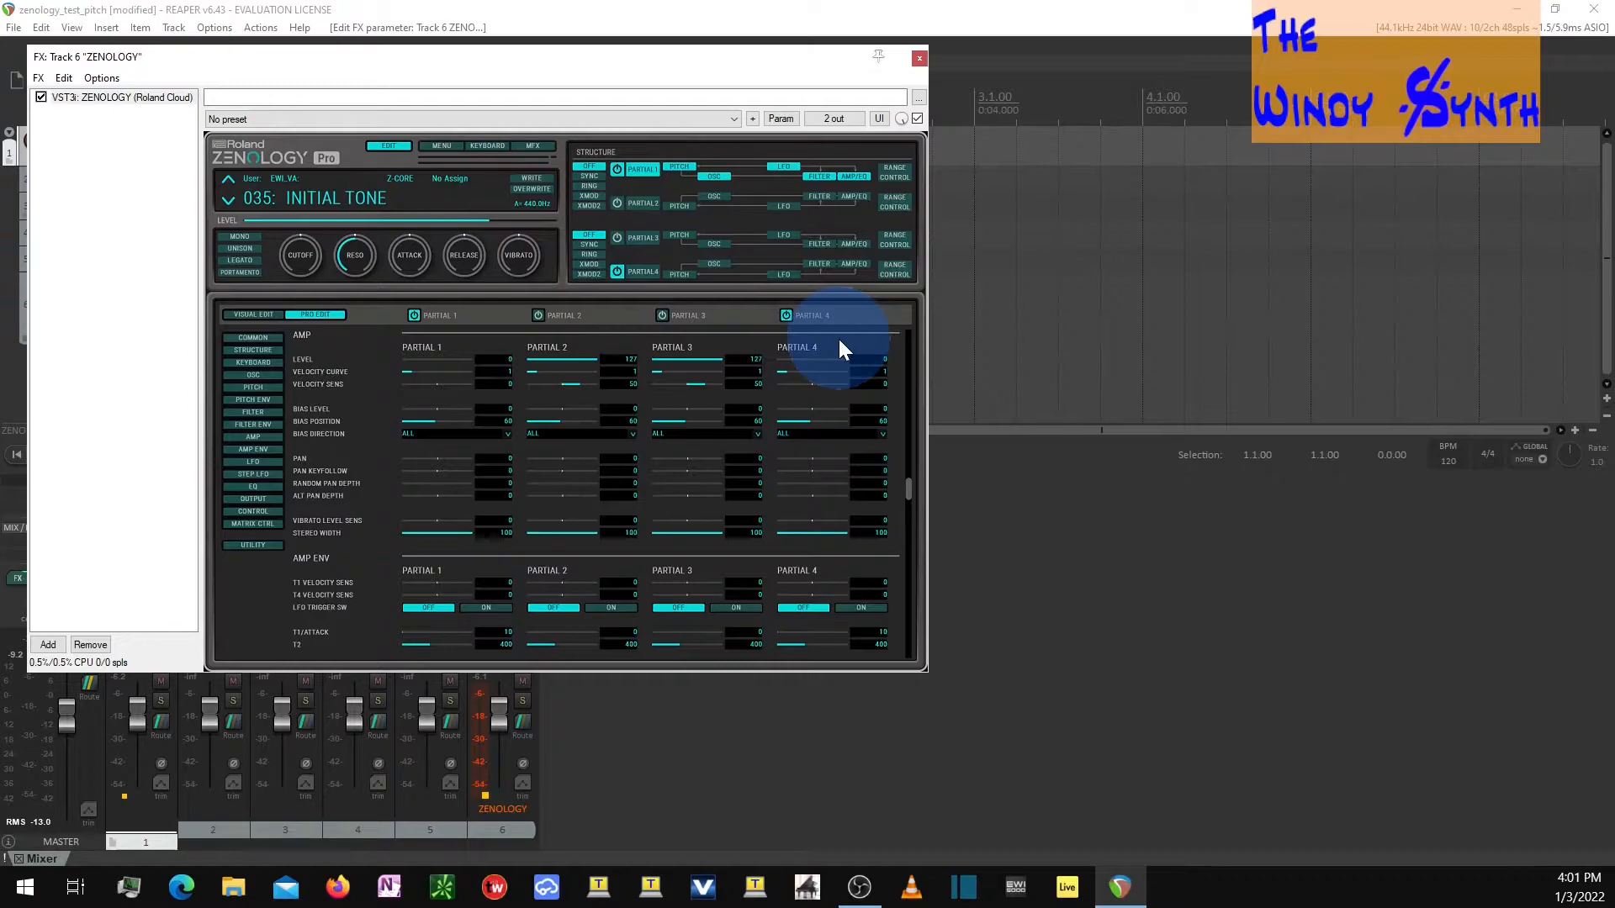
Step: Set Partial 1's oscillator to Noise, enable its EQ and cut the low frequencies steeply with the low band
left_click(260, 317)
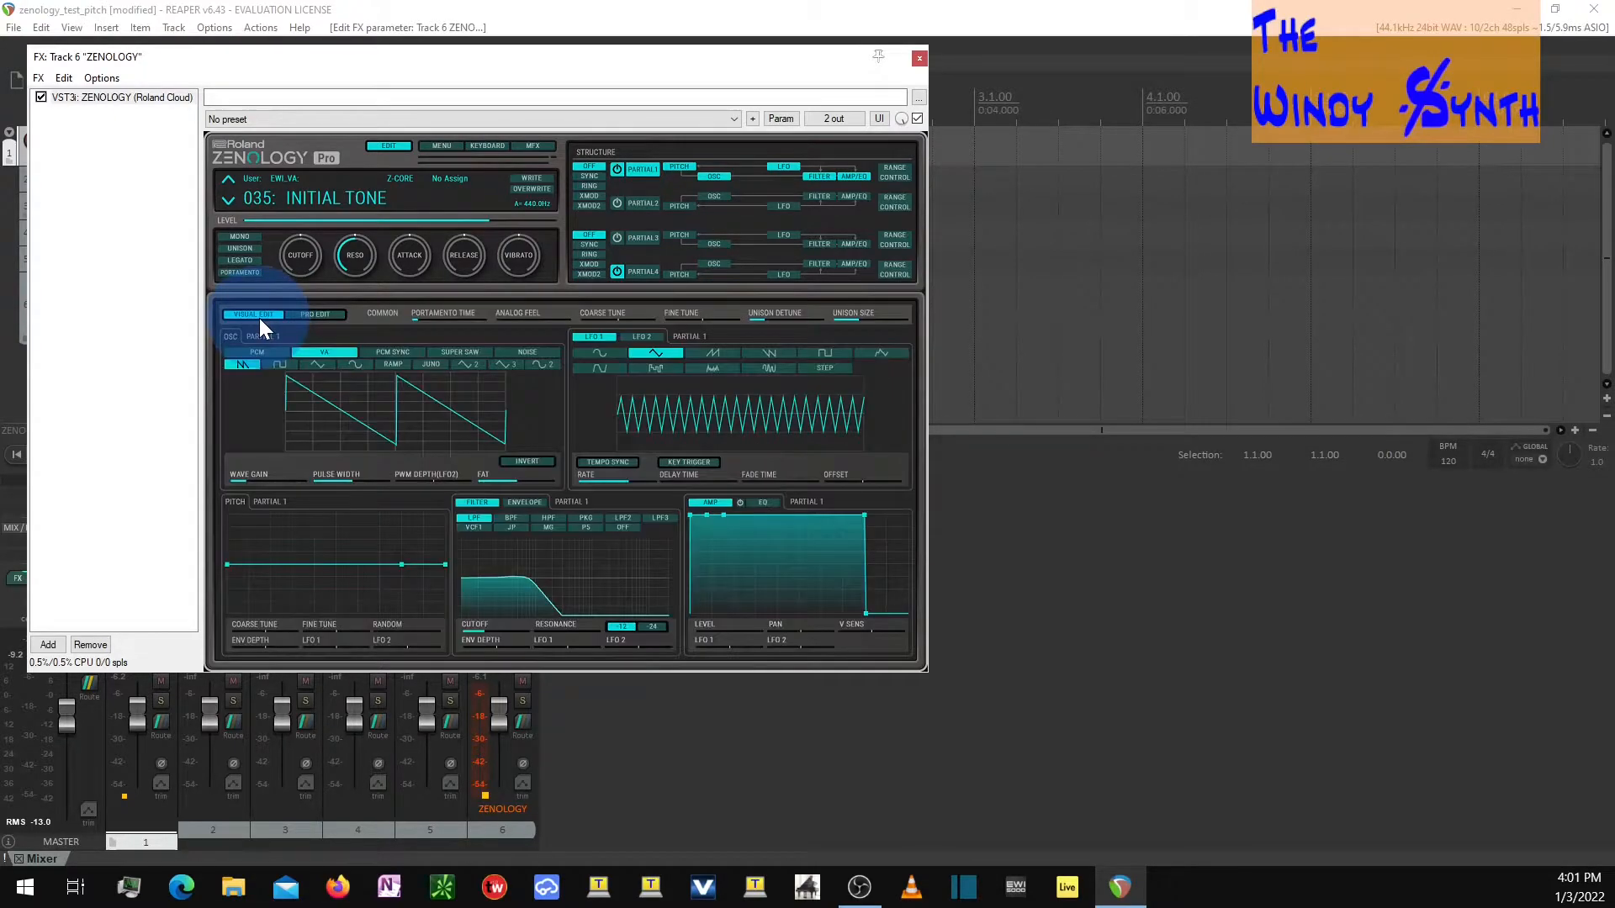
left_click(519, 352)
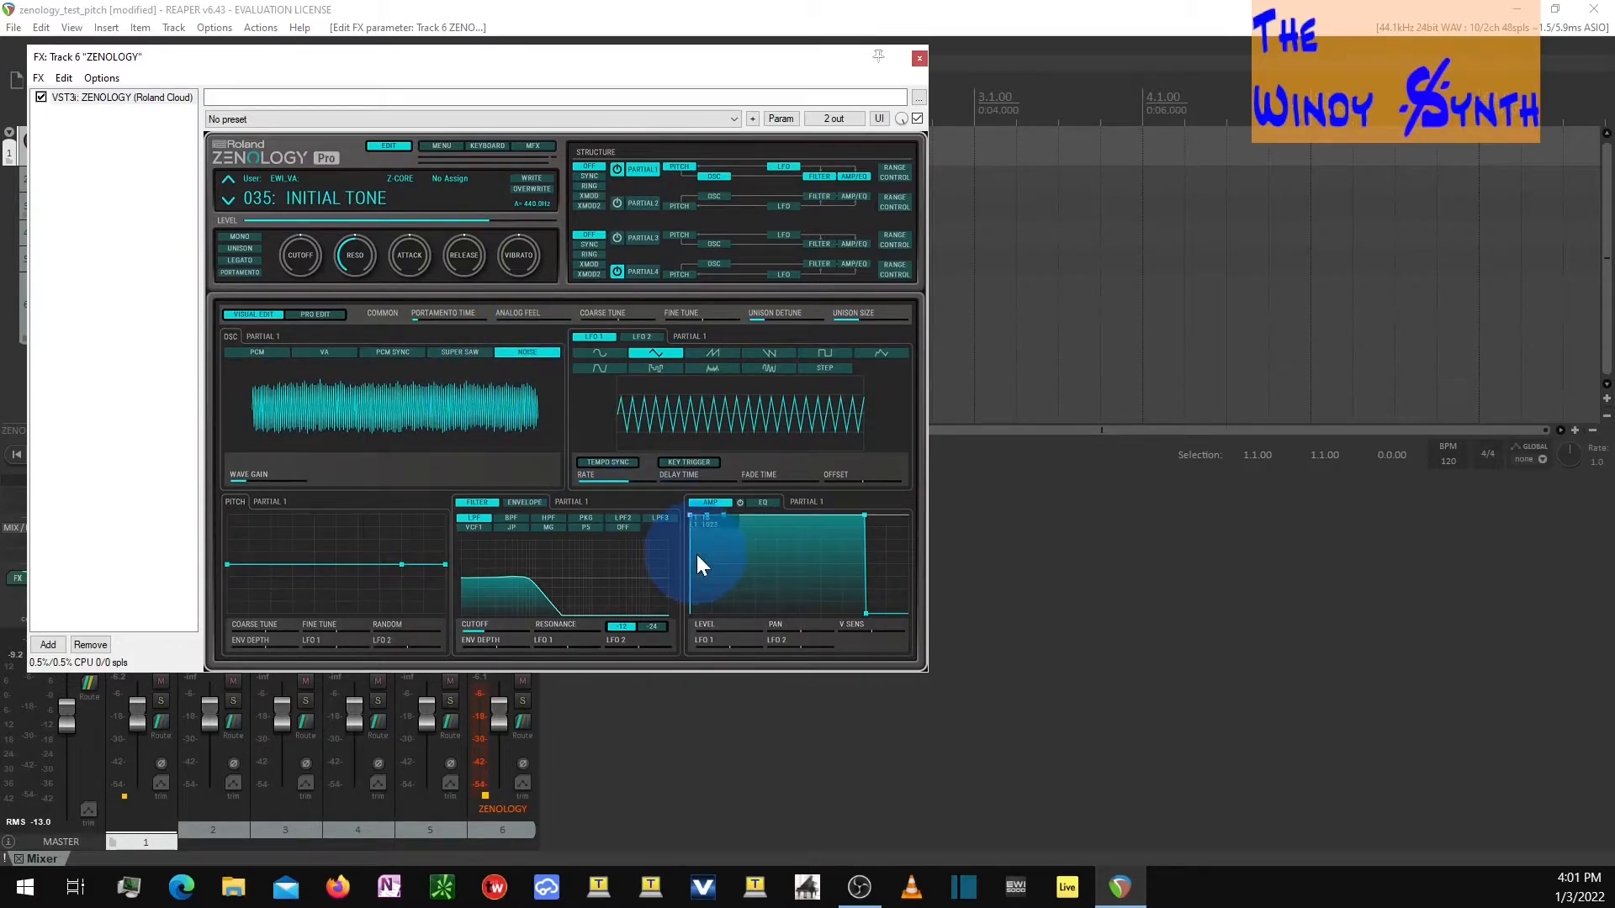
left_click(755, 501)
left_click_drag(777, 567, 870, 641)
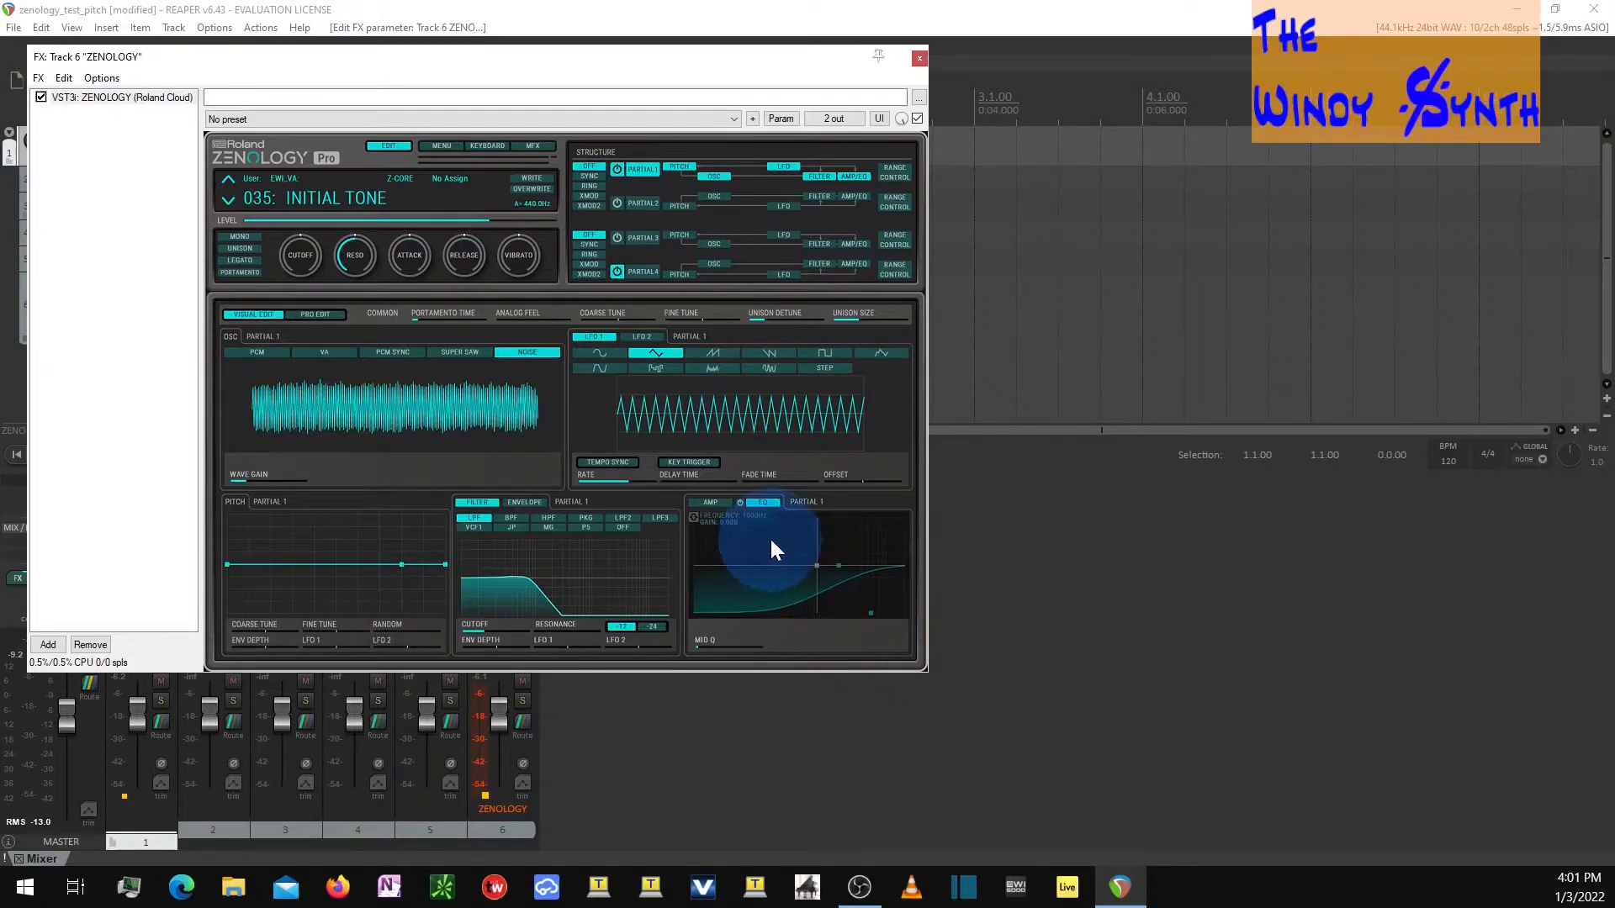
left_click(740, 503)
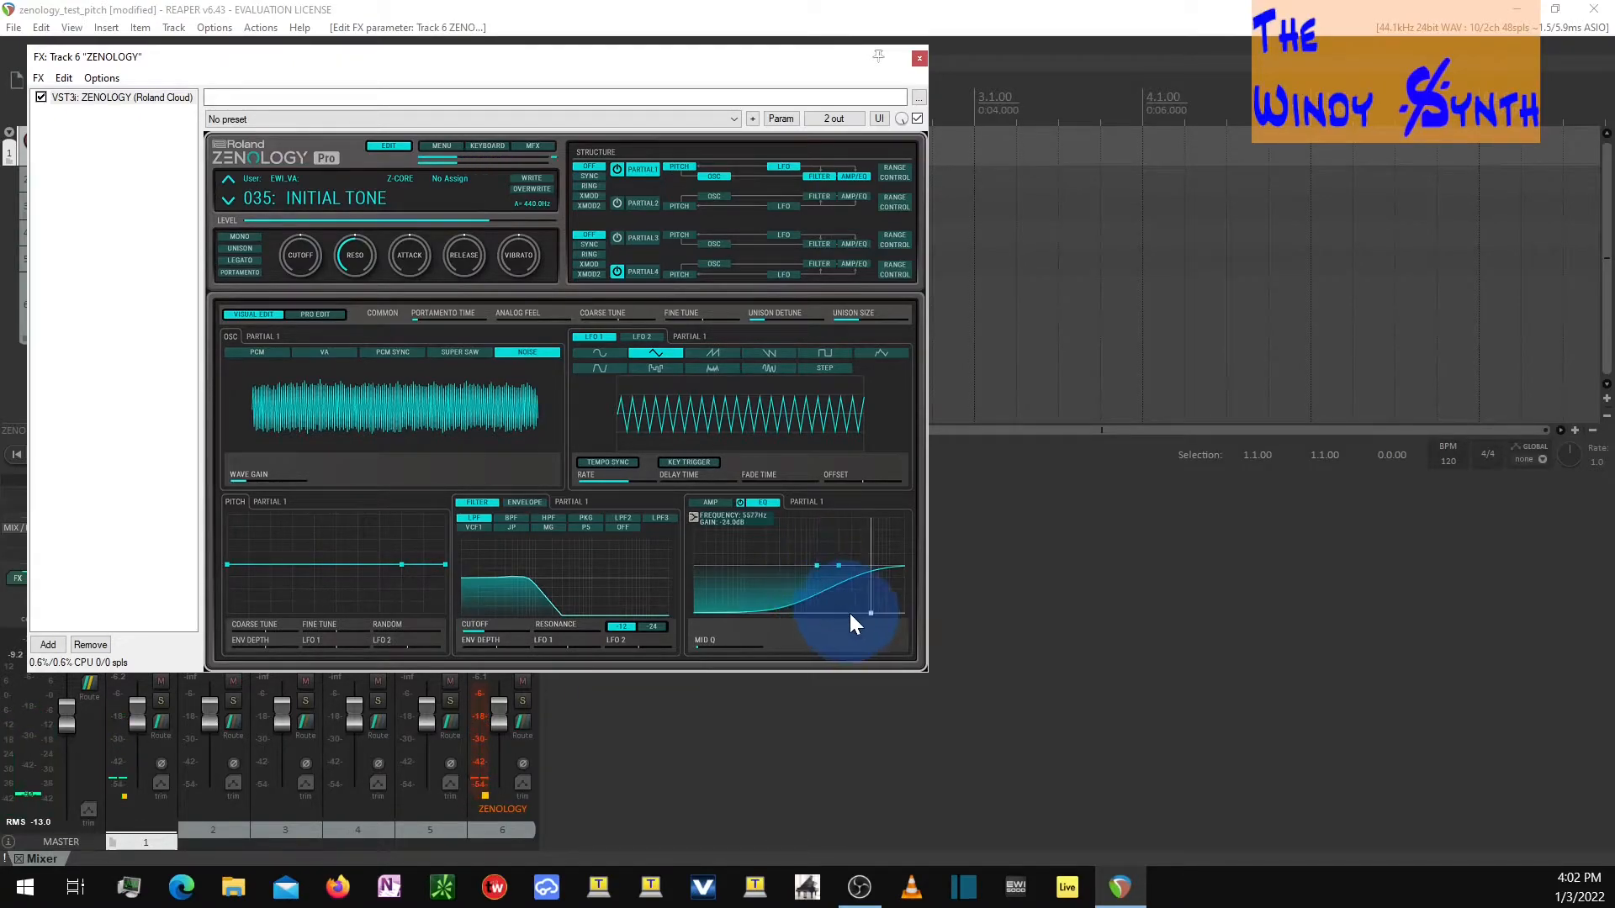
mouse_move(867, 610)
left_mouse_down()
mouse_move(689, 589)
mouse_move(880, 610)
left_mouse_up()
left_click_drag(880, 610, 862, 598)
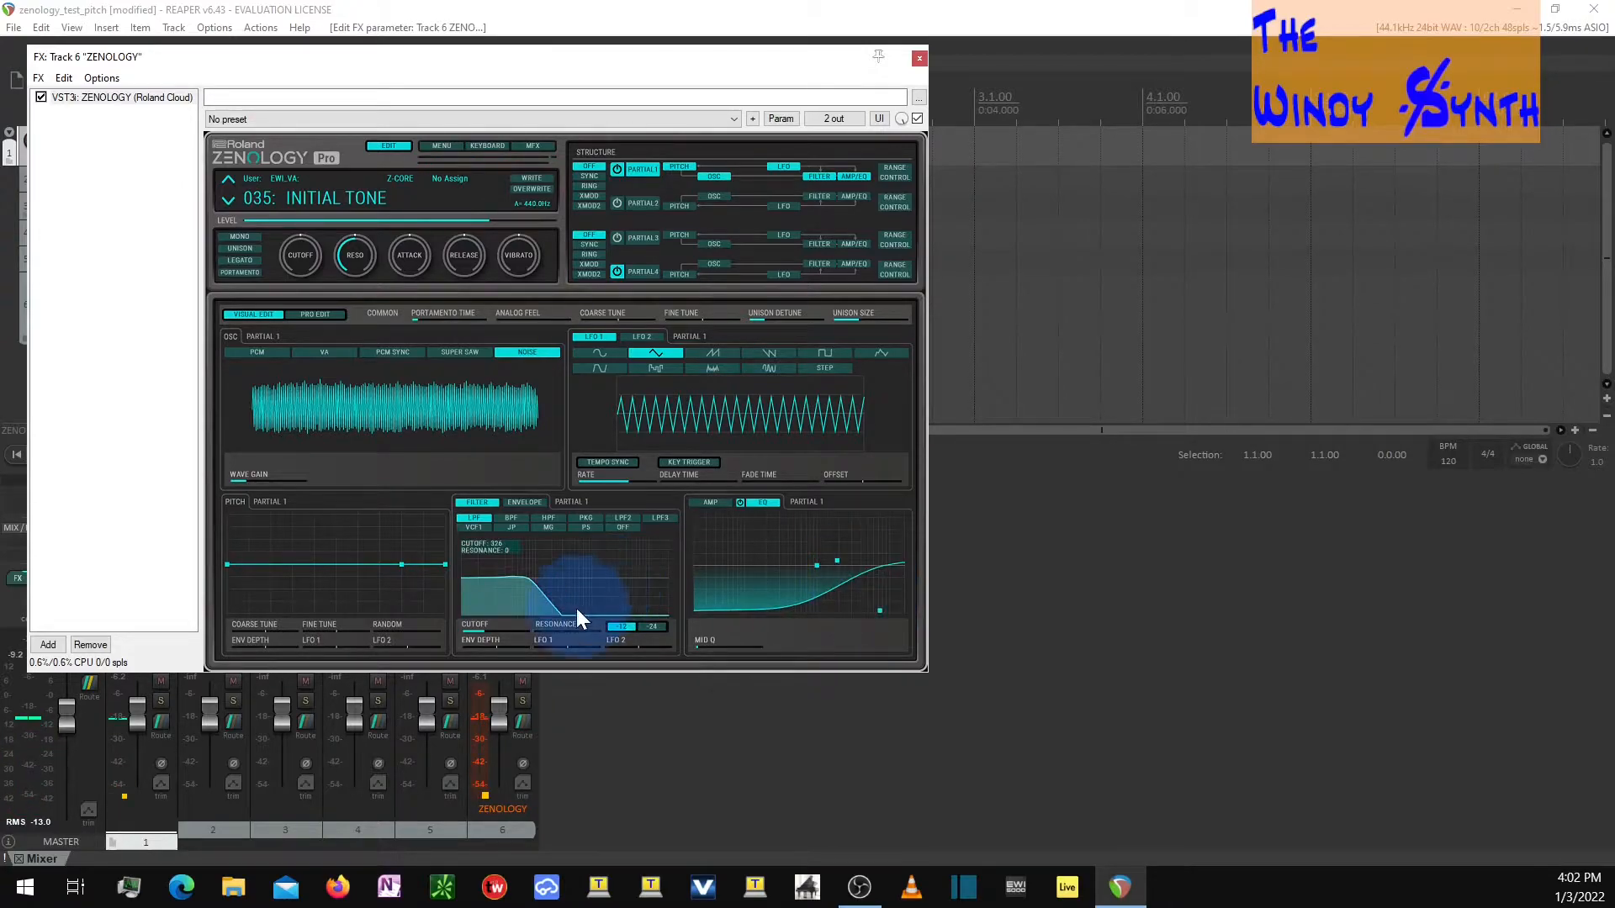
Step: Lower Partial 1's filter cutoff to about 288 and give its filter envelope a very short half-height initial spike with a small positive envelope depth
left_click_drag(481, 629, 483, 629)
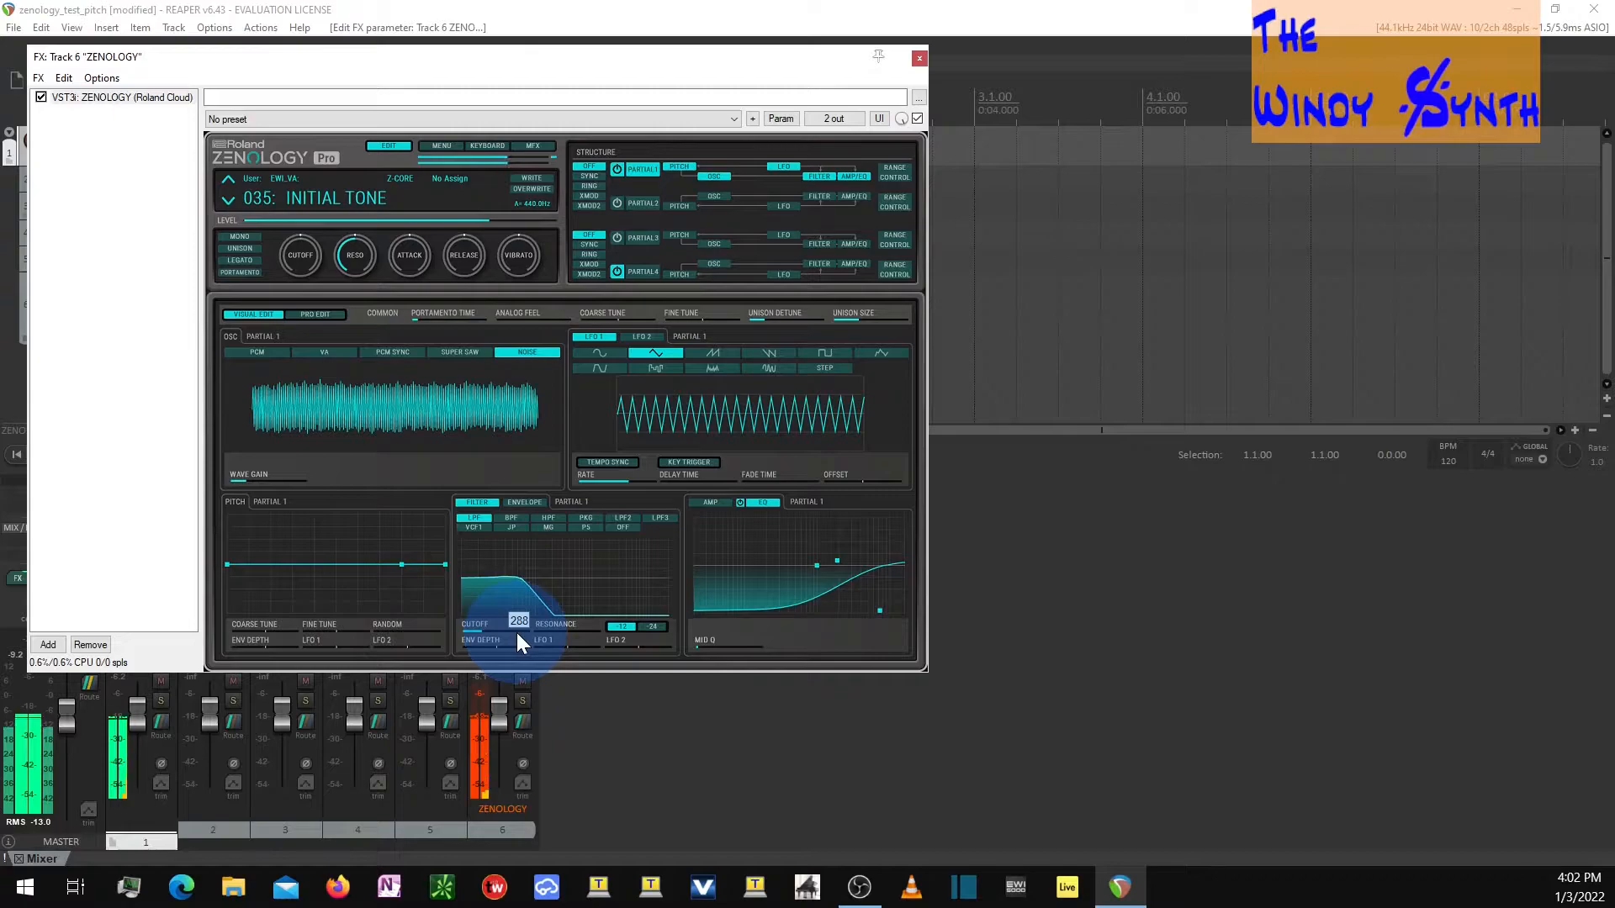
left_click(519, 502)
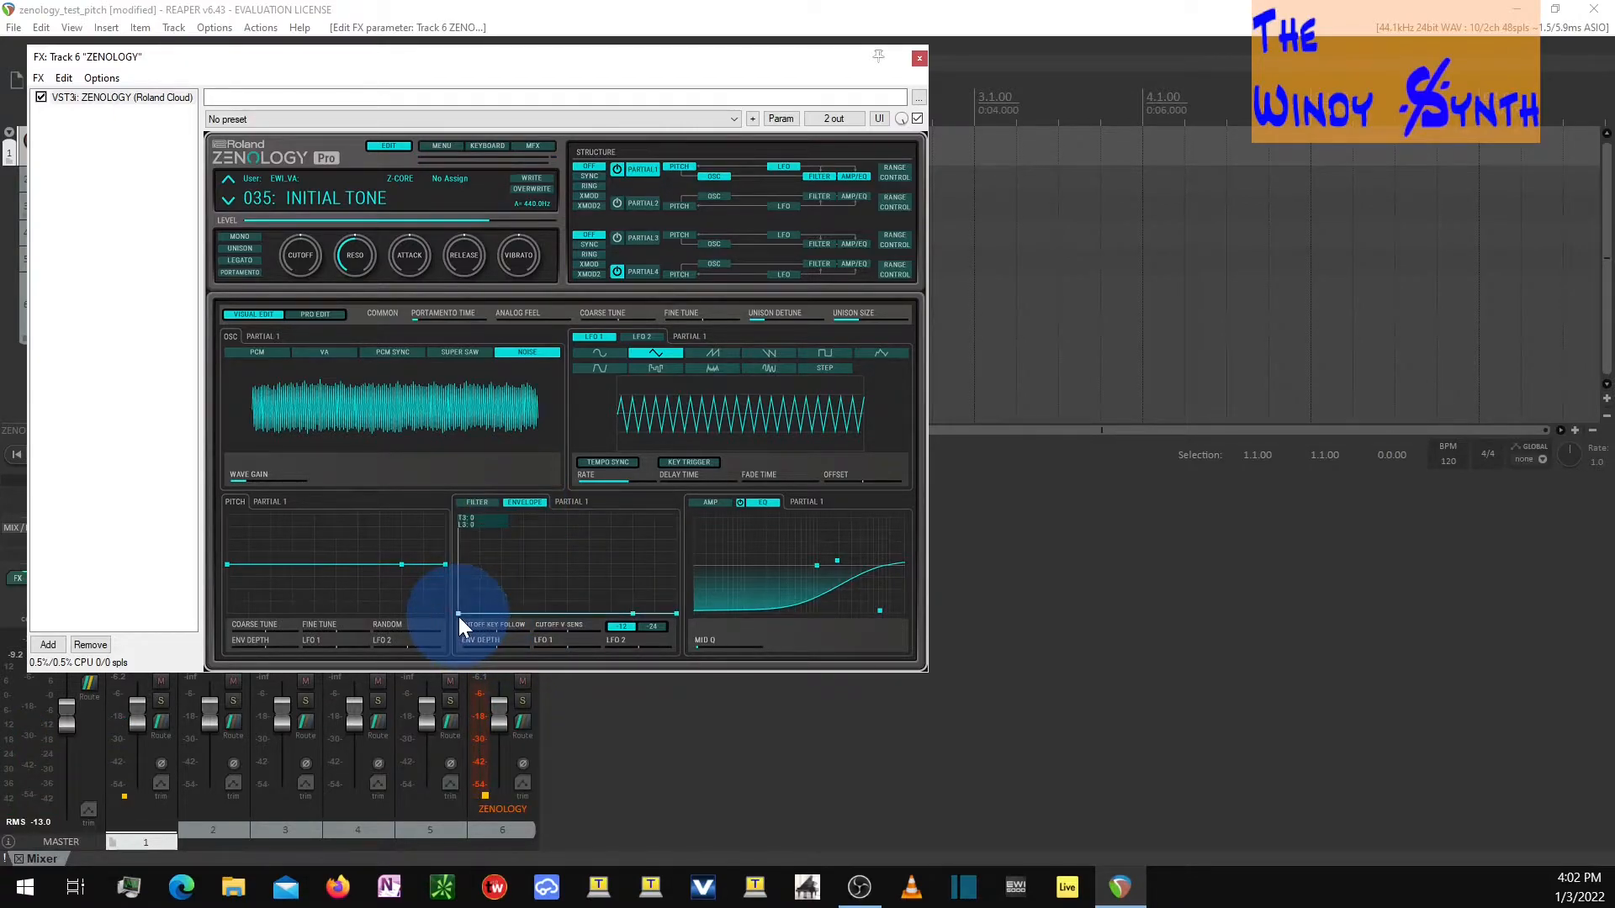
left_click_drag(457, 614, 476, 549)
mouse_move(459, 612)
left_mouse_down()
mouse_move(473, 549)
mouse_move(473, 630)
mouse_move(458, 621)
mouse_move(462, 547)
mouse_move(453, 614)
mouse_move(461, 540)
mouse_move(467, 614)
left_mouse_up()
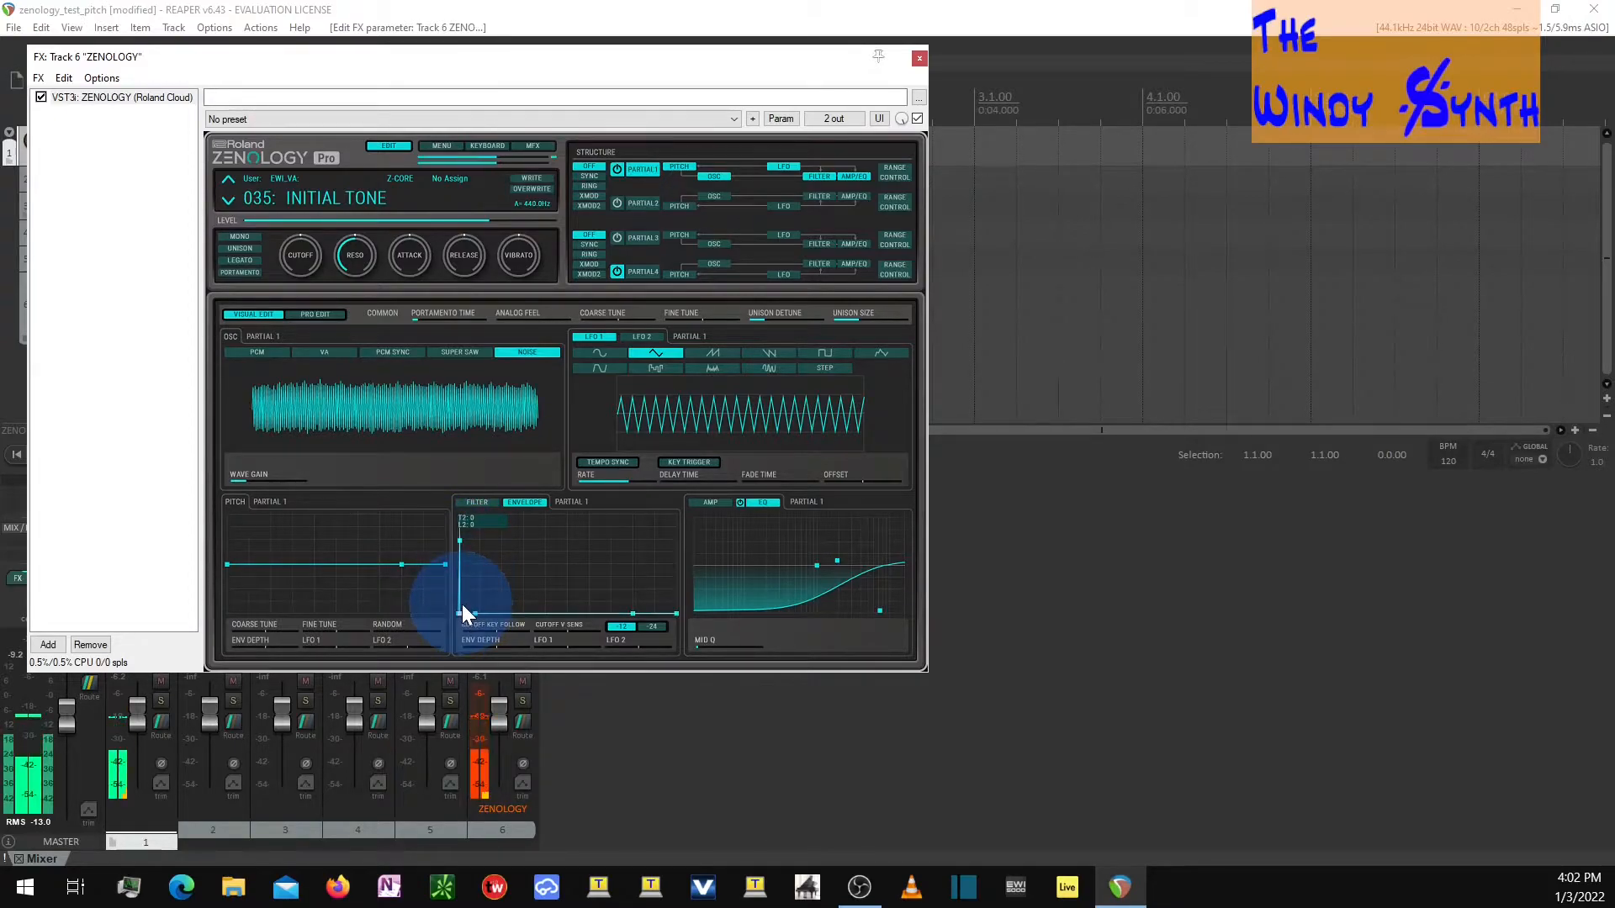
left_click_drag(510, 646, 503, 650)
left_click_drag(459, 540, 461, 565)
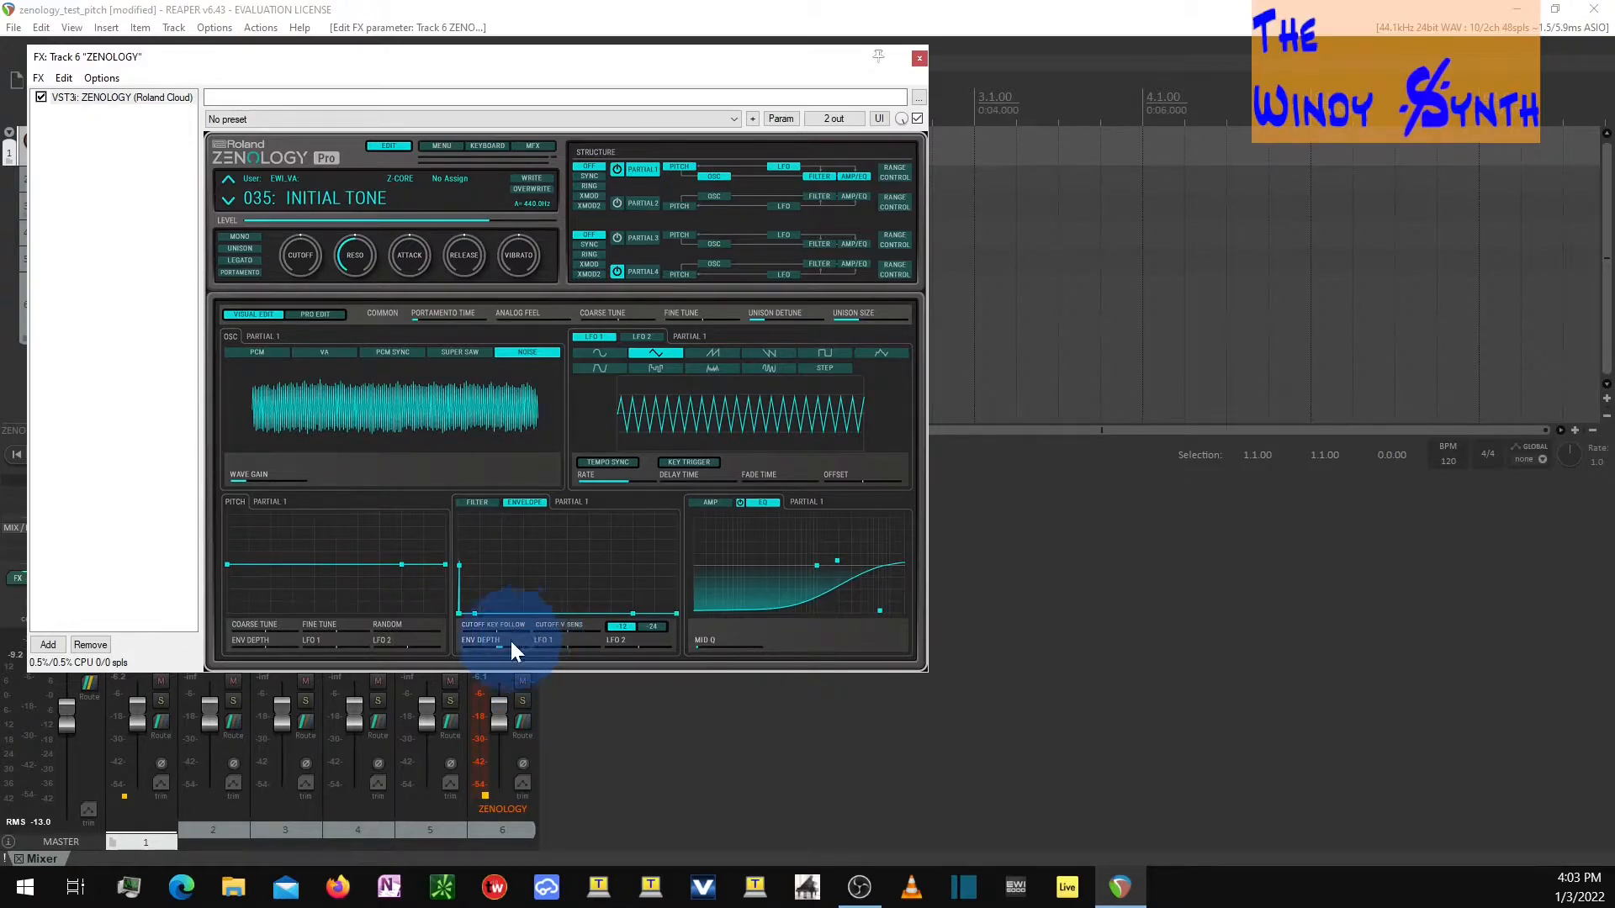
mouse_move(502, 613)
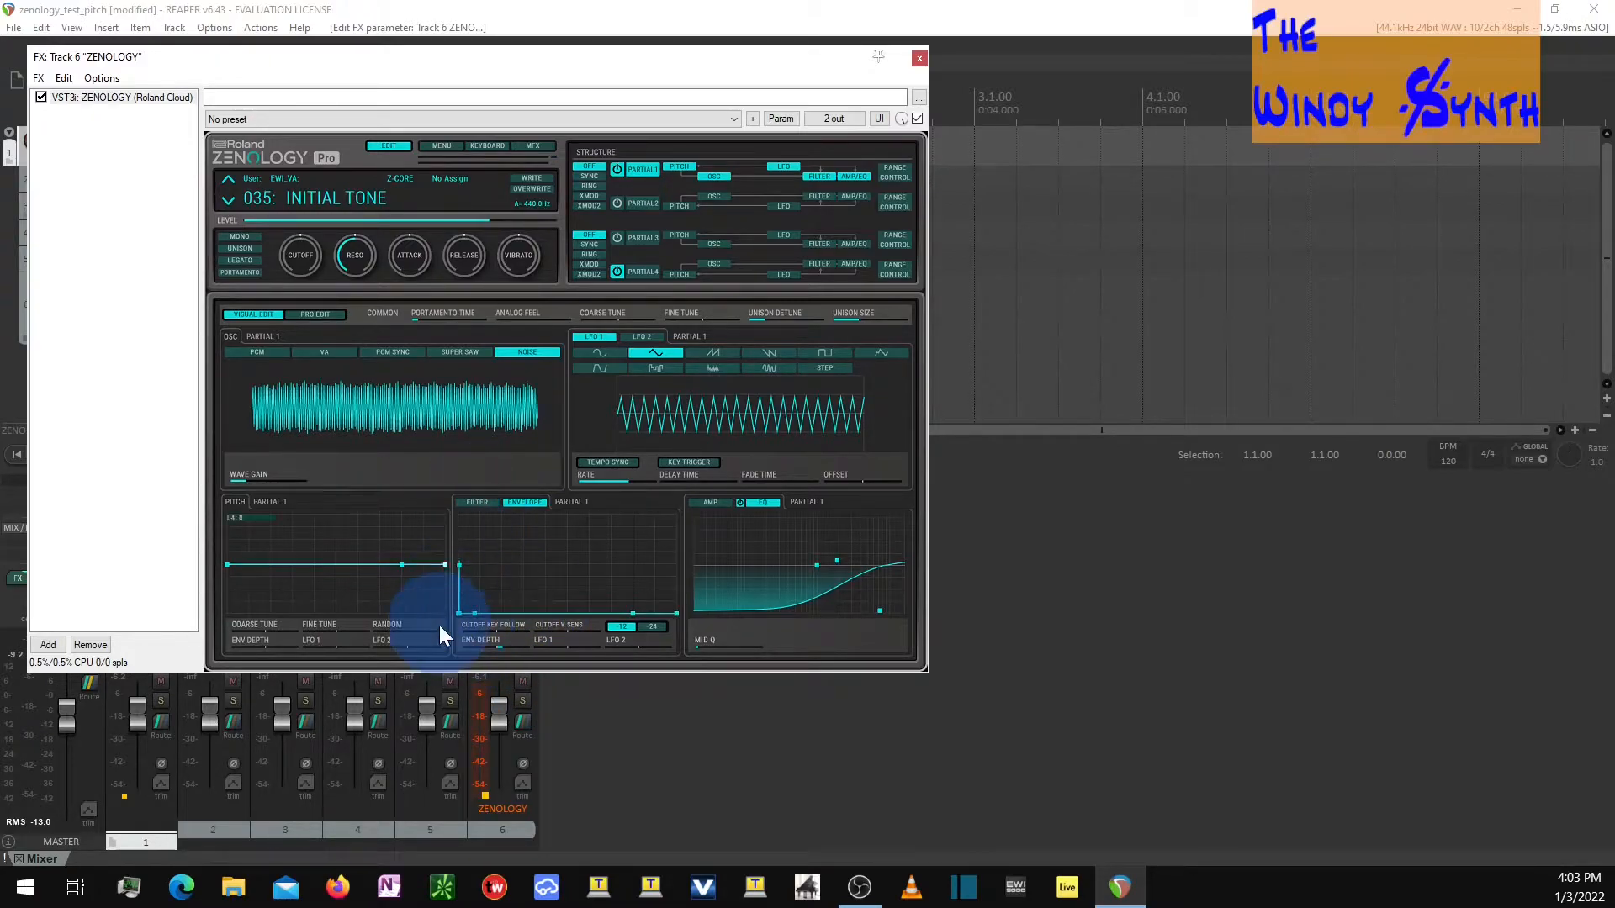
Step: Load tone 0022 Saw1 from the EWI_VA bank and close the tone browser
left_click(291, 195)
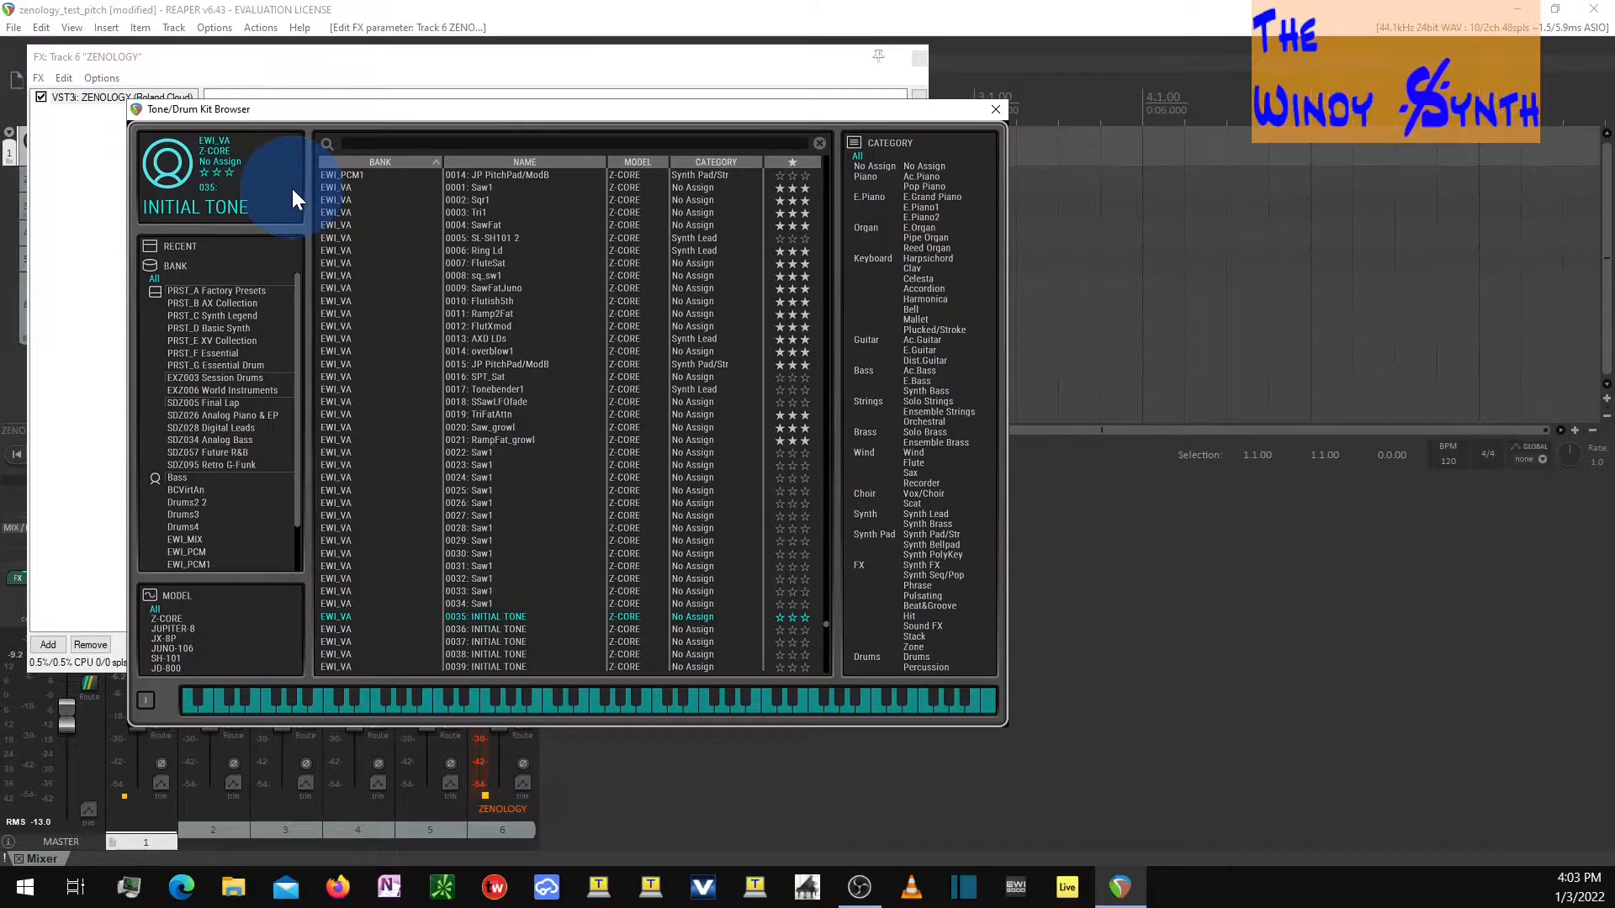
left_click(484, 452)
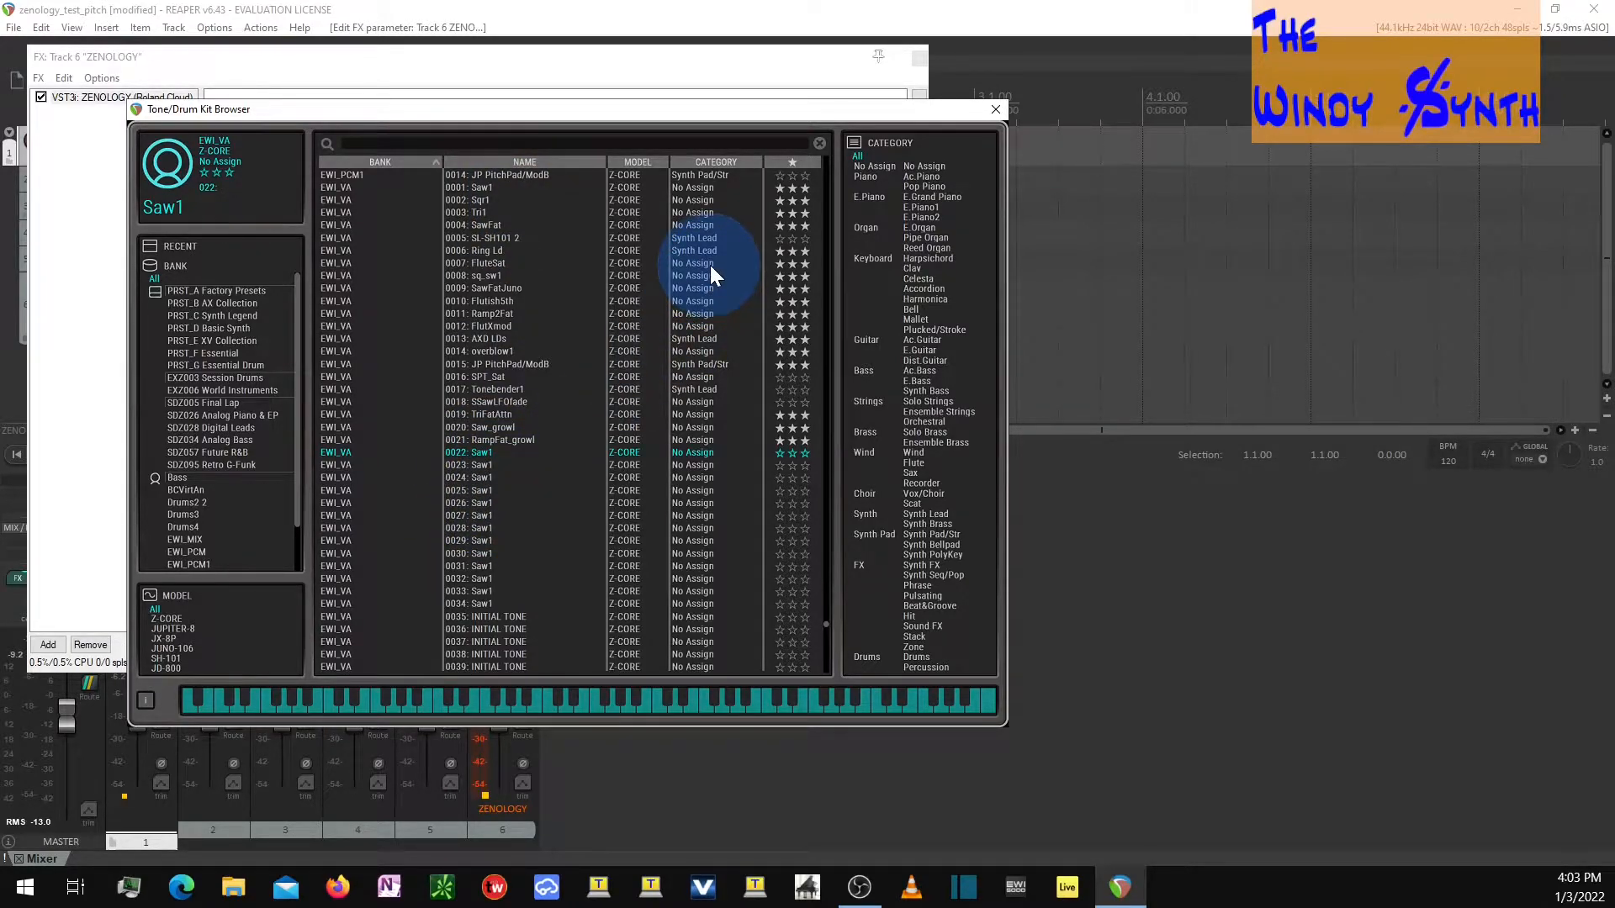
left_click(996, 110)
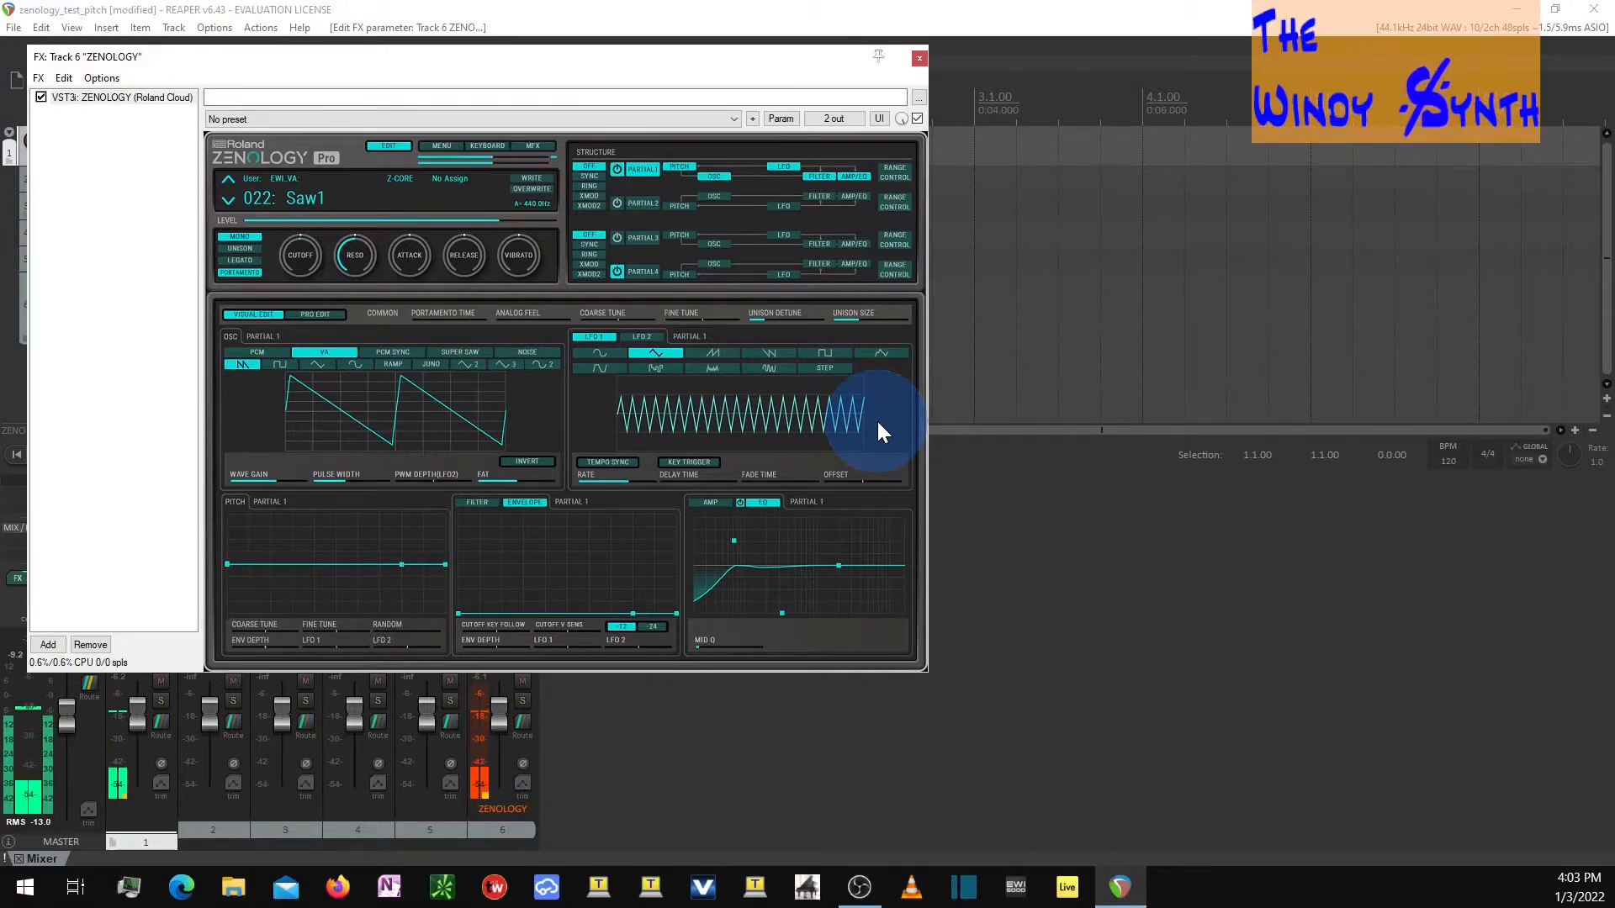
Step: Examine the noise oscillator, filter, filter envelope and EQ settings of the Saw1 tone's Partial 4
left_click(653, 202)
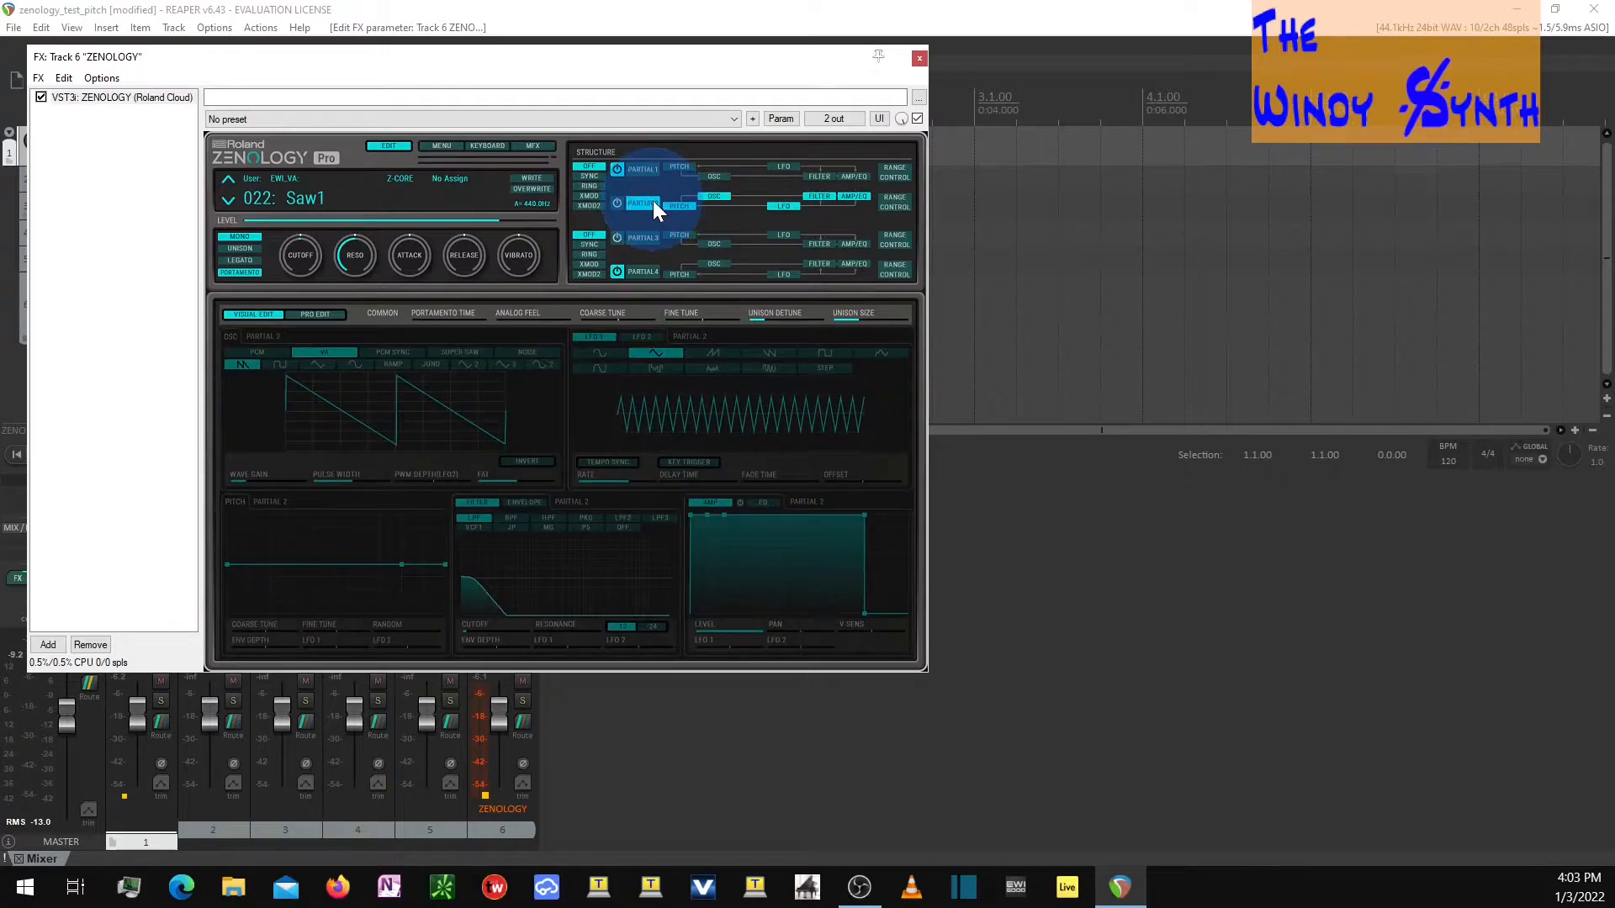
left_click(645, 269)
left_click(829, 597)
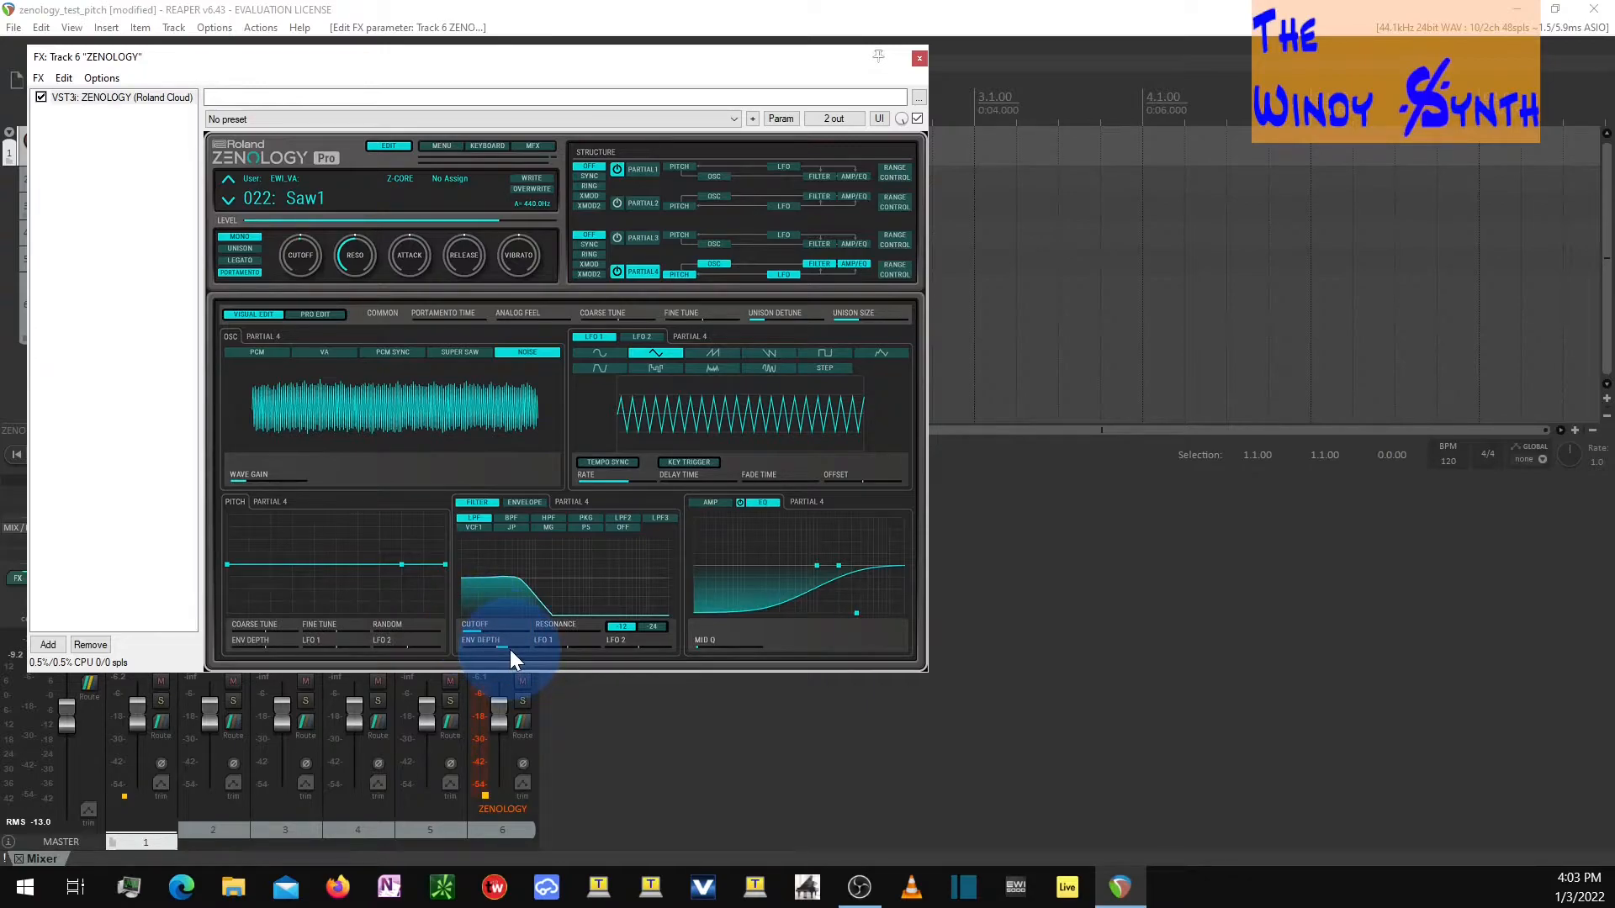
left_click(515, 504)
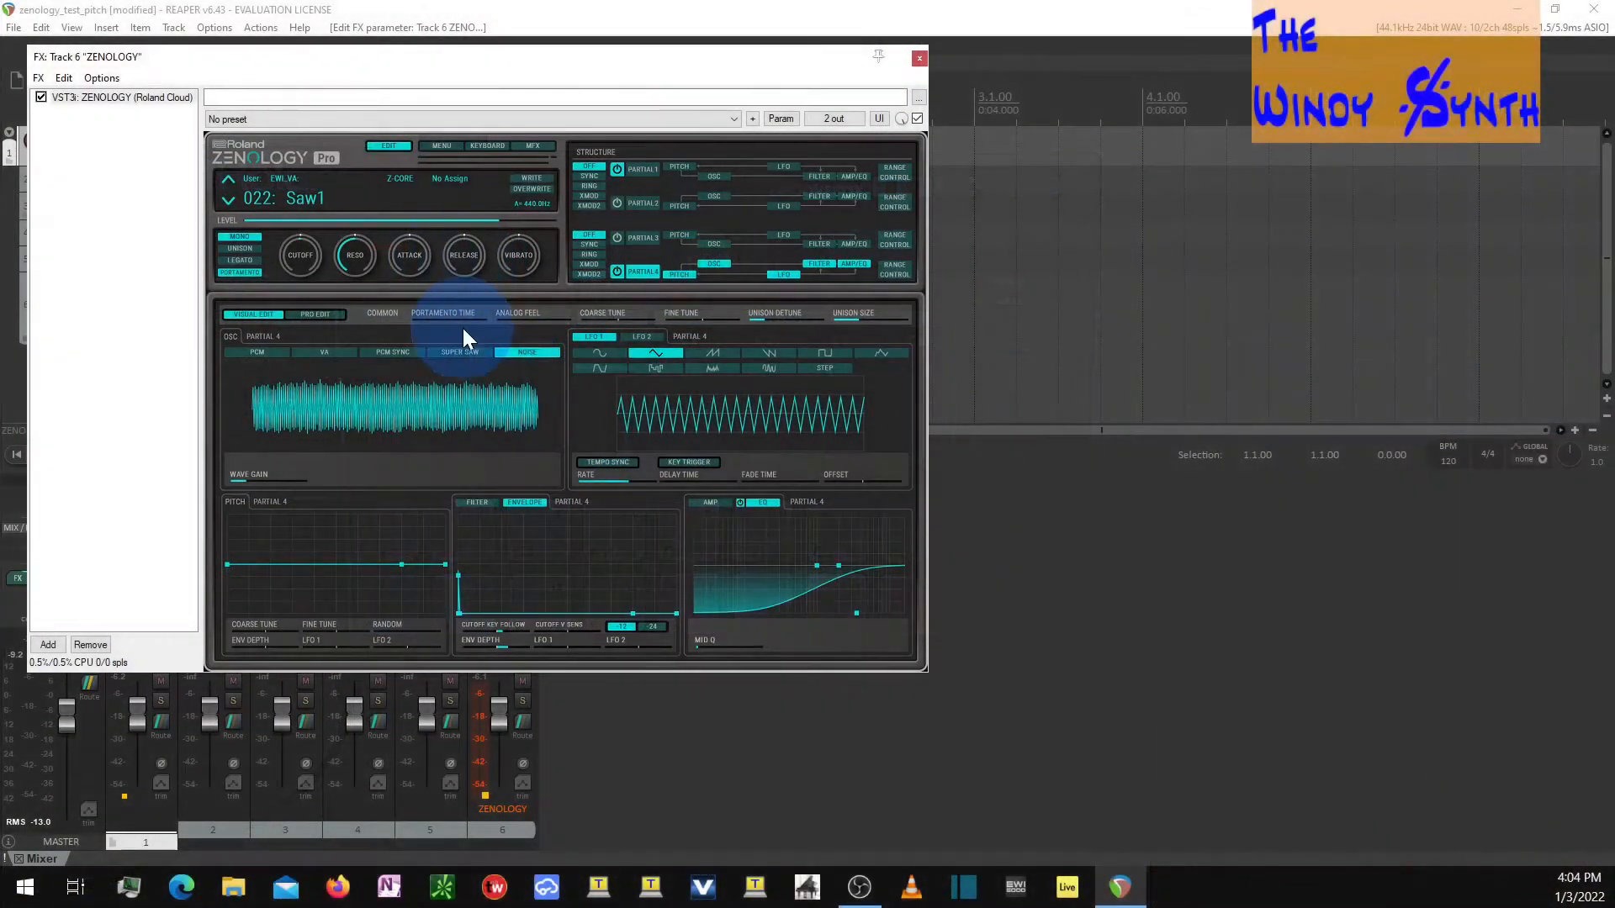
Step: Load tone 0004 SawFat from the EWI_VA bank
left_click(296, 197)
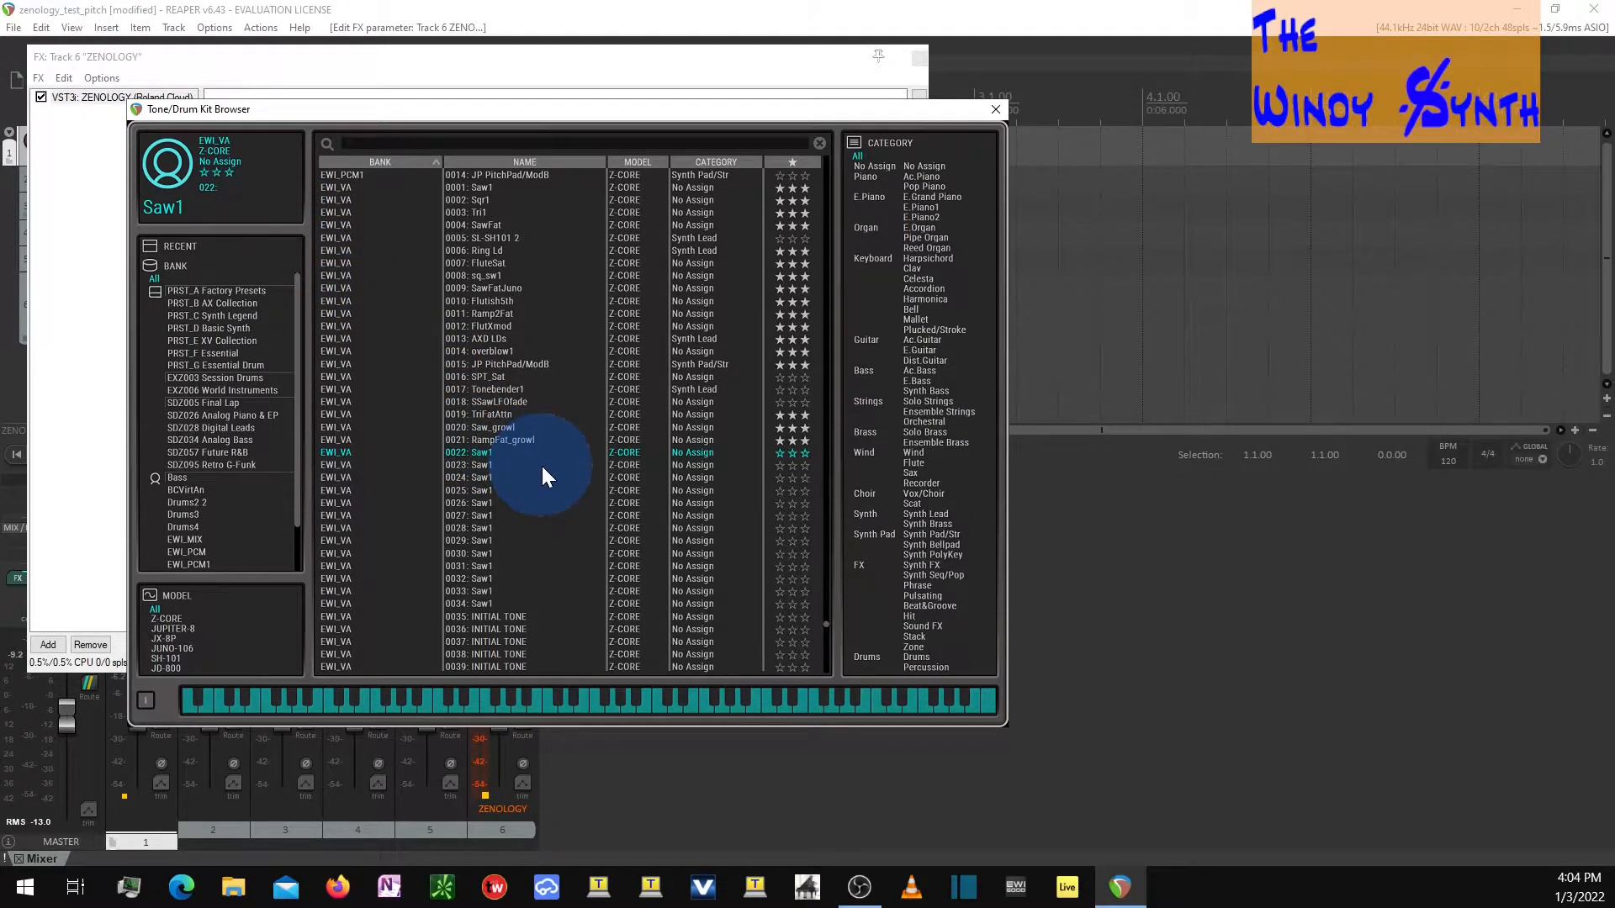
left_click(491, 224)
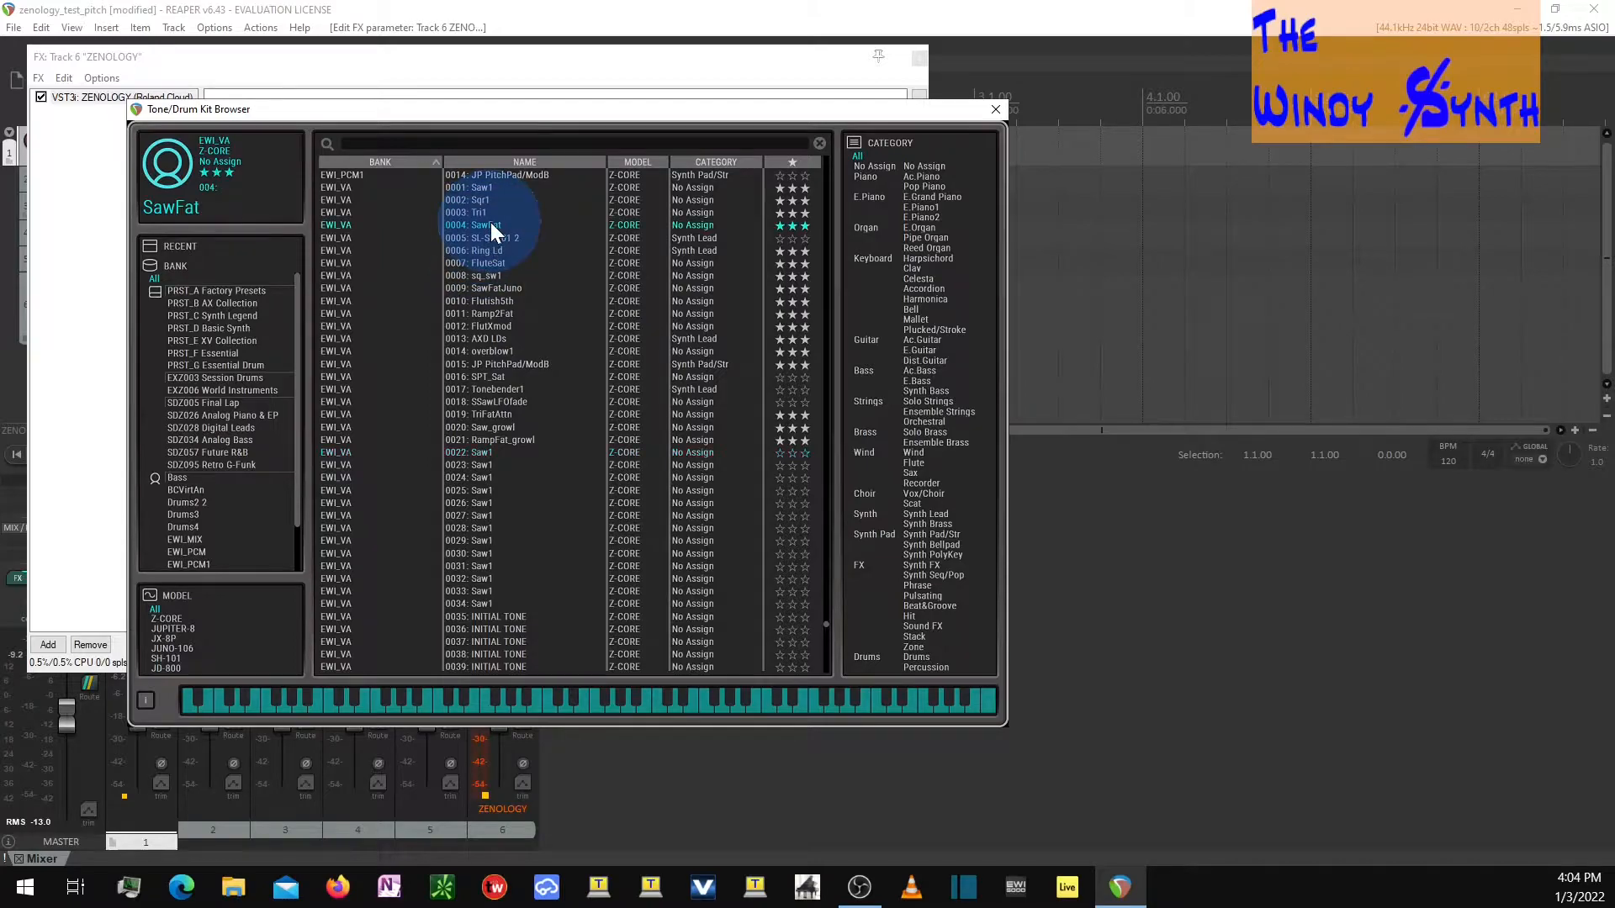
Step: Close the tone browser and show Partial 1 of the SawFat tone for editing
left_click(996, 110)
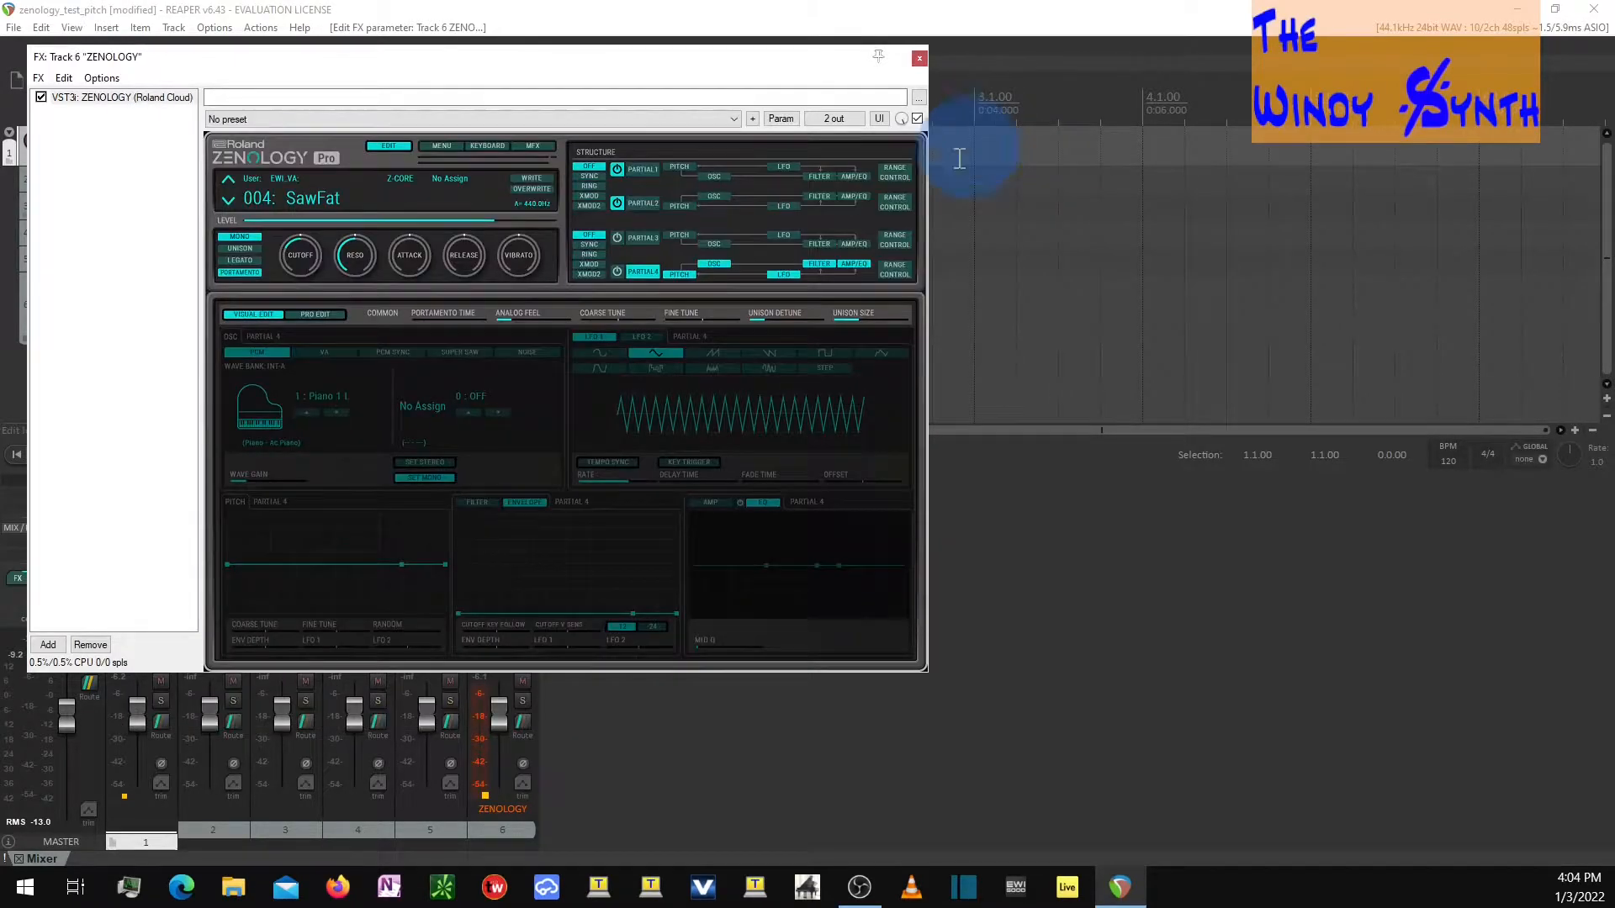
left_click(636, 203)
left_click(642, 169)
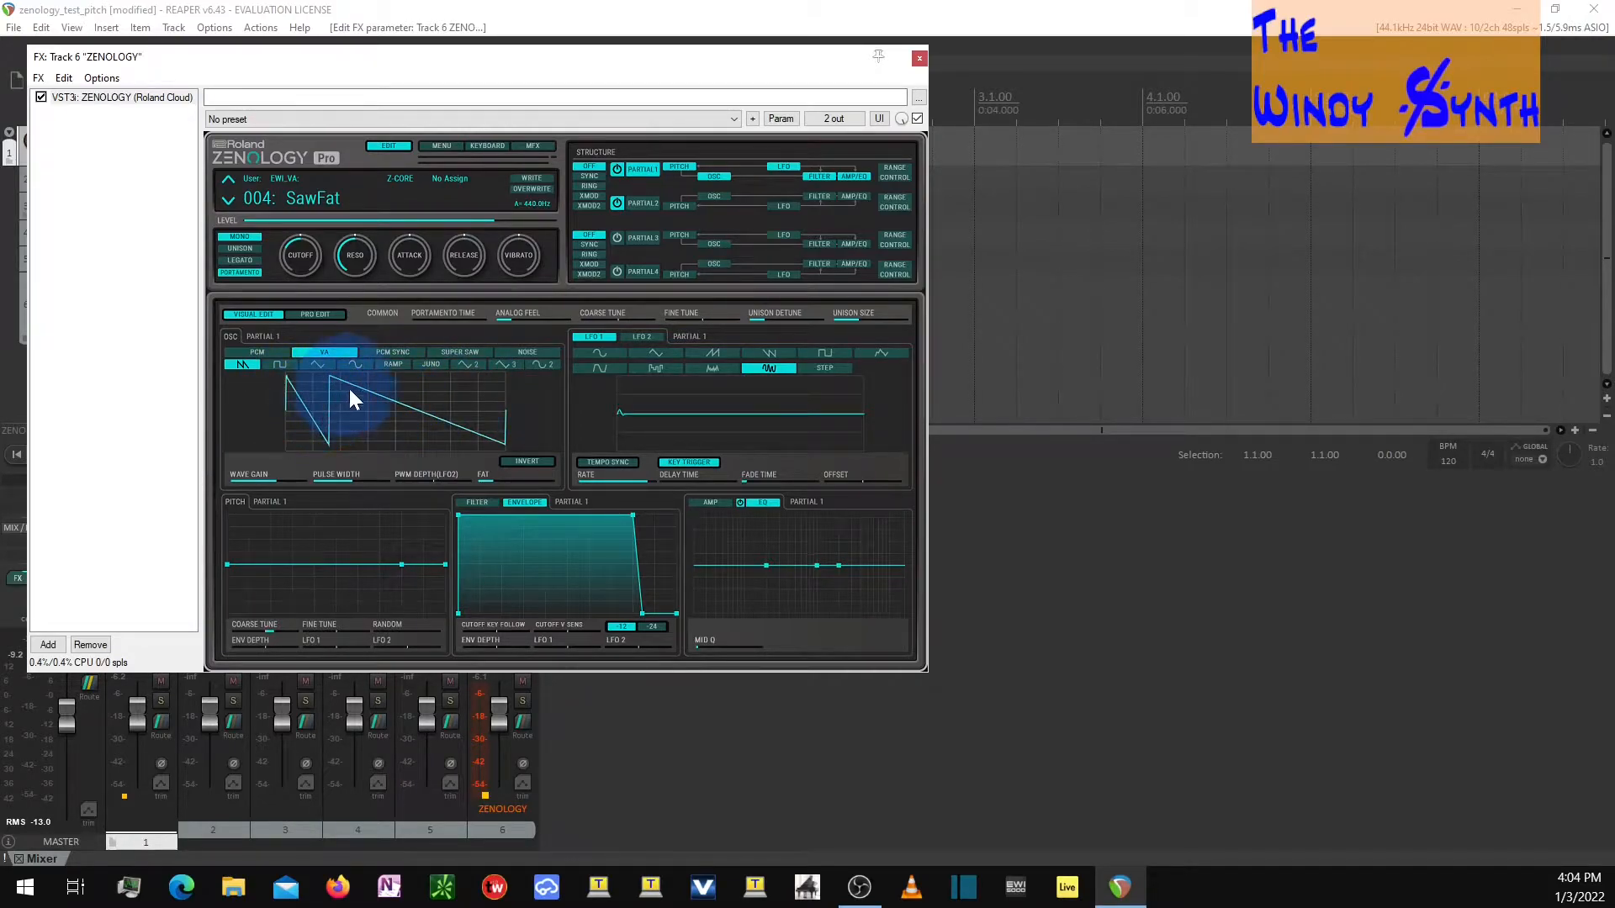
Step: Try different Fat amounts on Partial 1's oscillator, around 26, with a CC02 Fat modulation depth of 29 in its matrix control
mouse_move(491, 478)
left_mouse_down()
mouse_move(557, 476)
mouse_move(476, 483)
mouse_move(517, 483)
mouse_move(493, 477)
left_mouse_up()
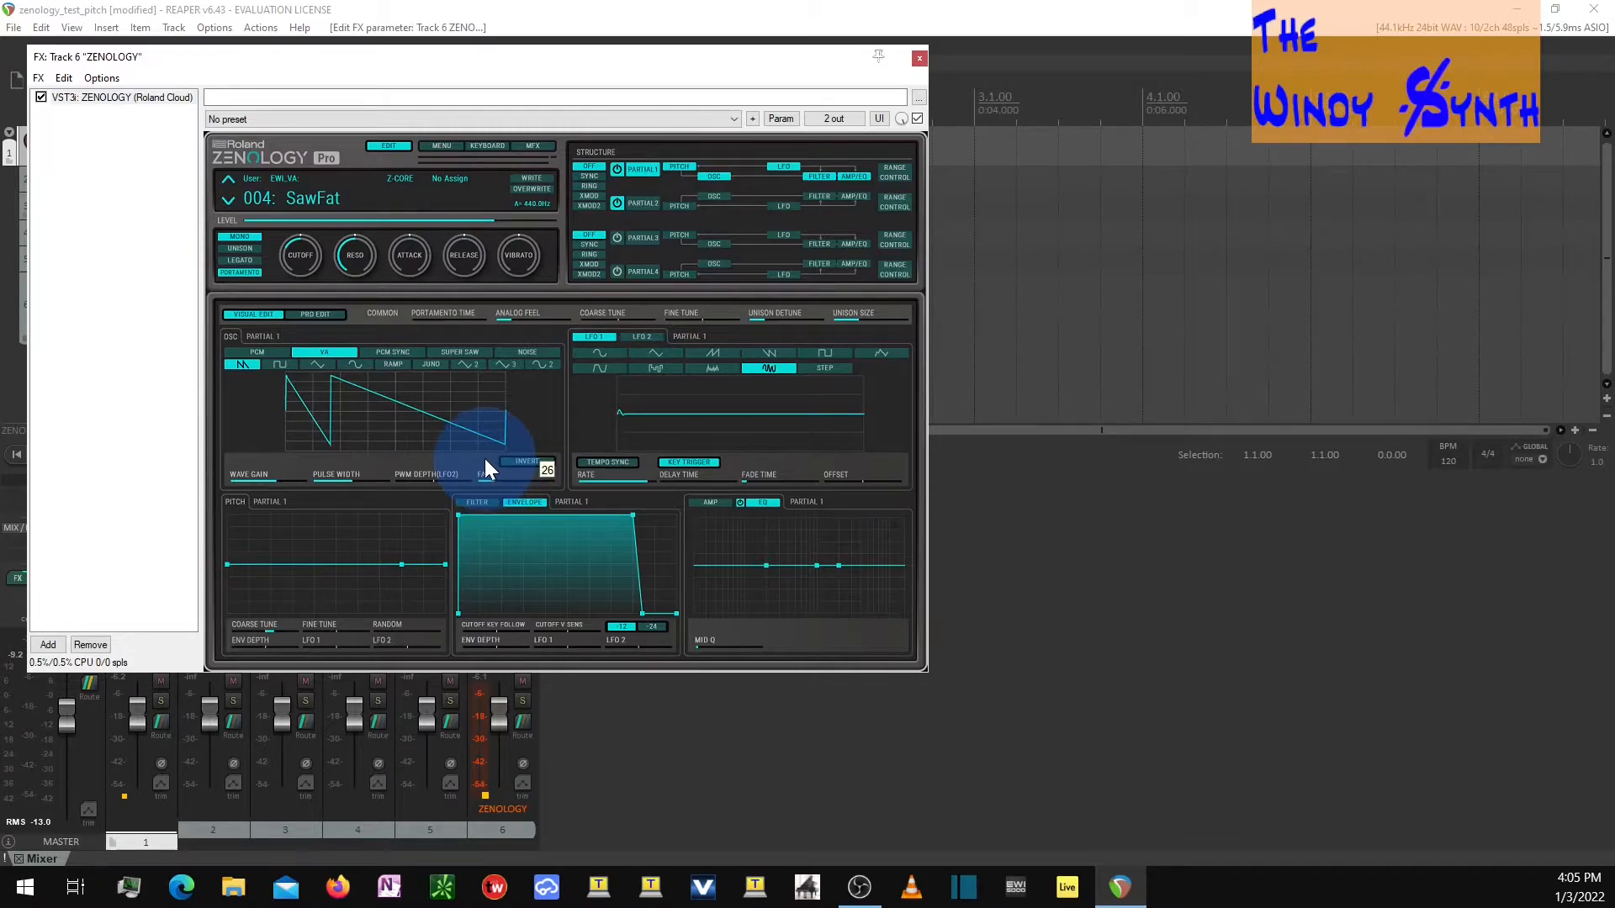
left_click(901, 170)
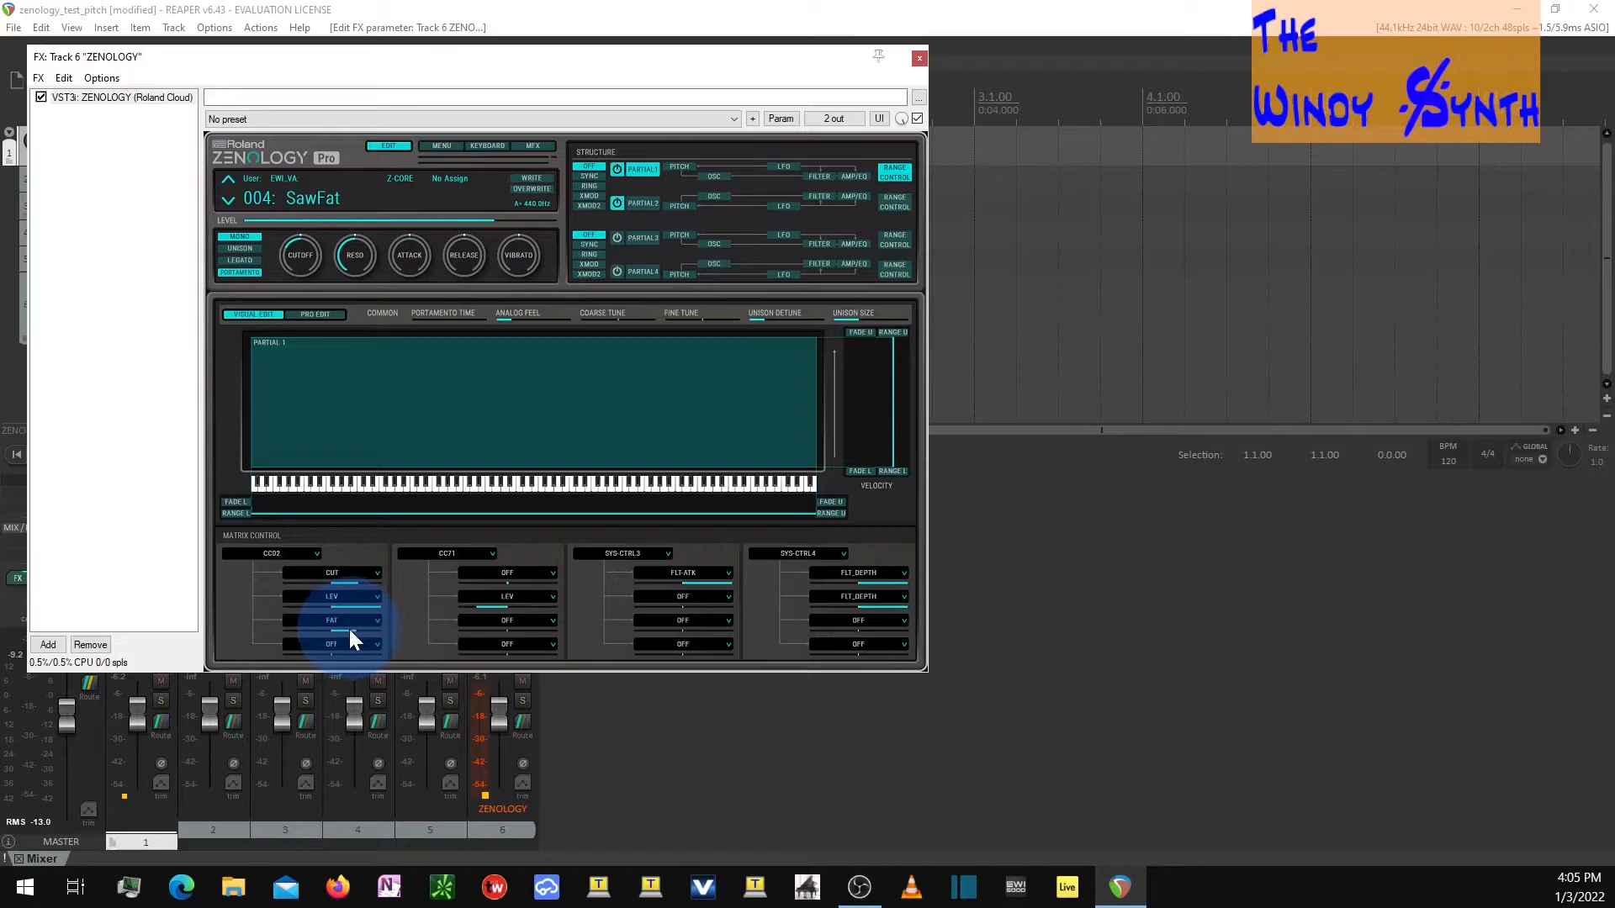
left_click_drag(353, 631, 352, 630)
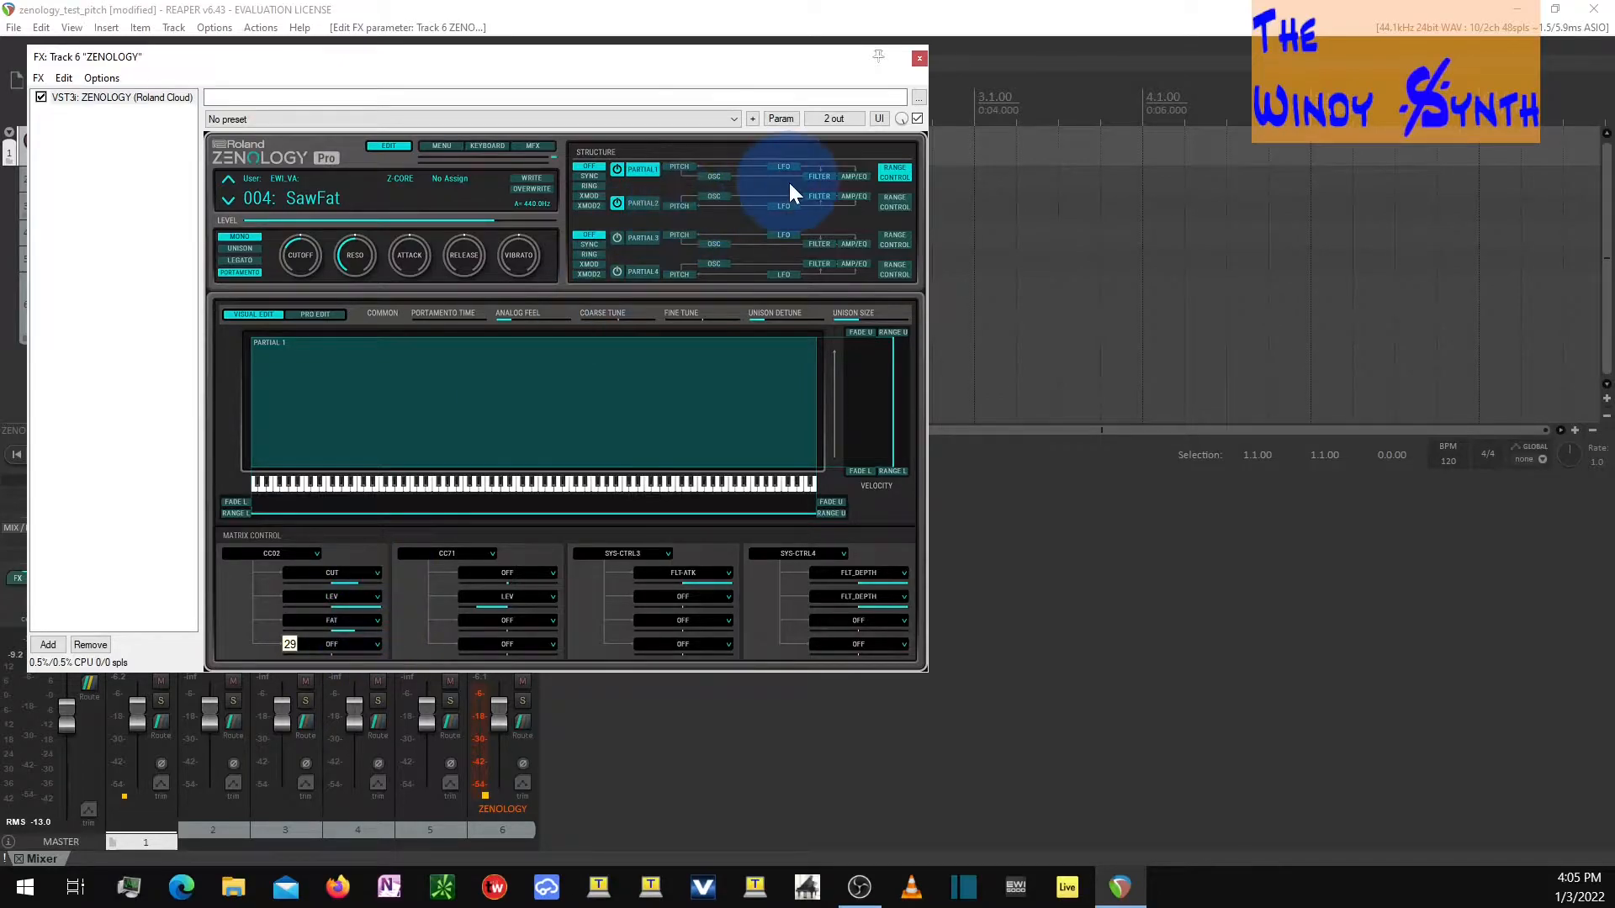
left_click(639, 168)
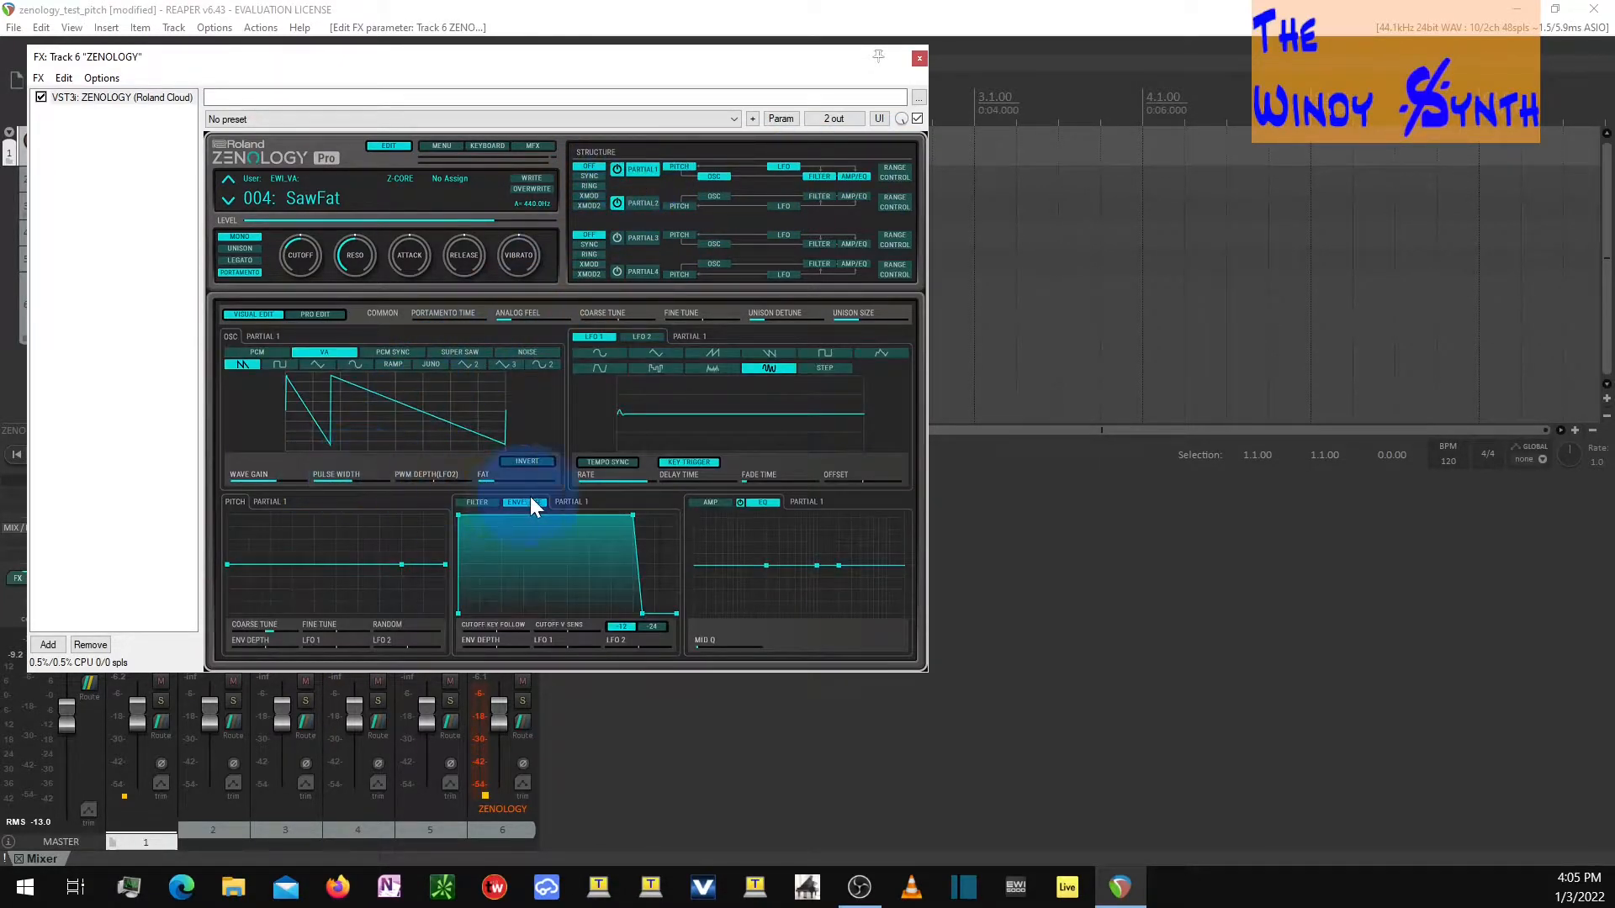
mouse_move(492, 483)
left_mouse_down()
mouse_move(516, 483)
mouse_move(498, 473)
left_mouse_up()
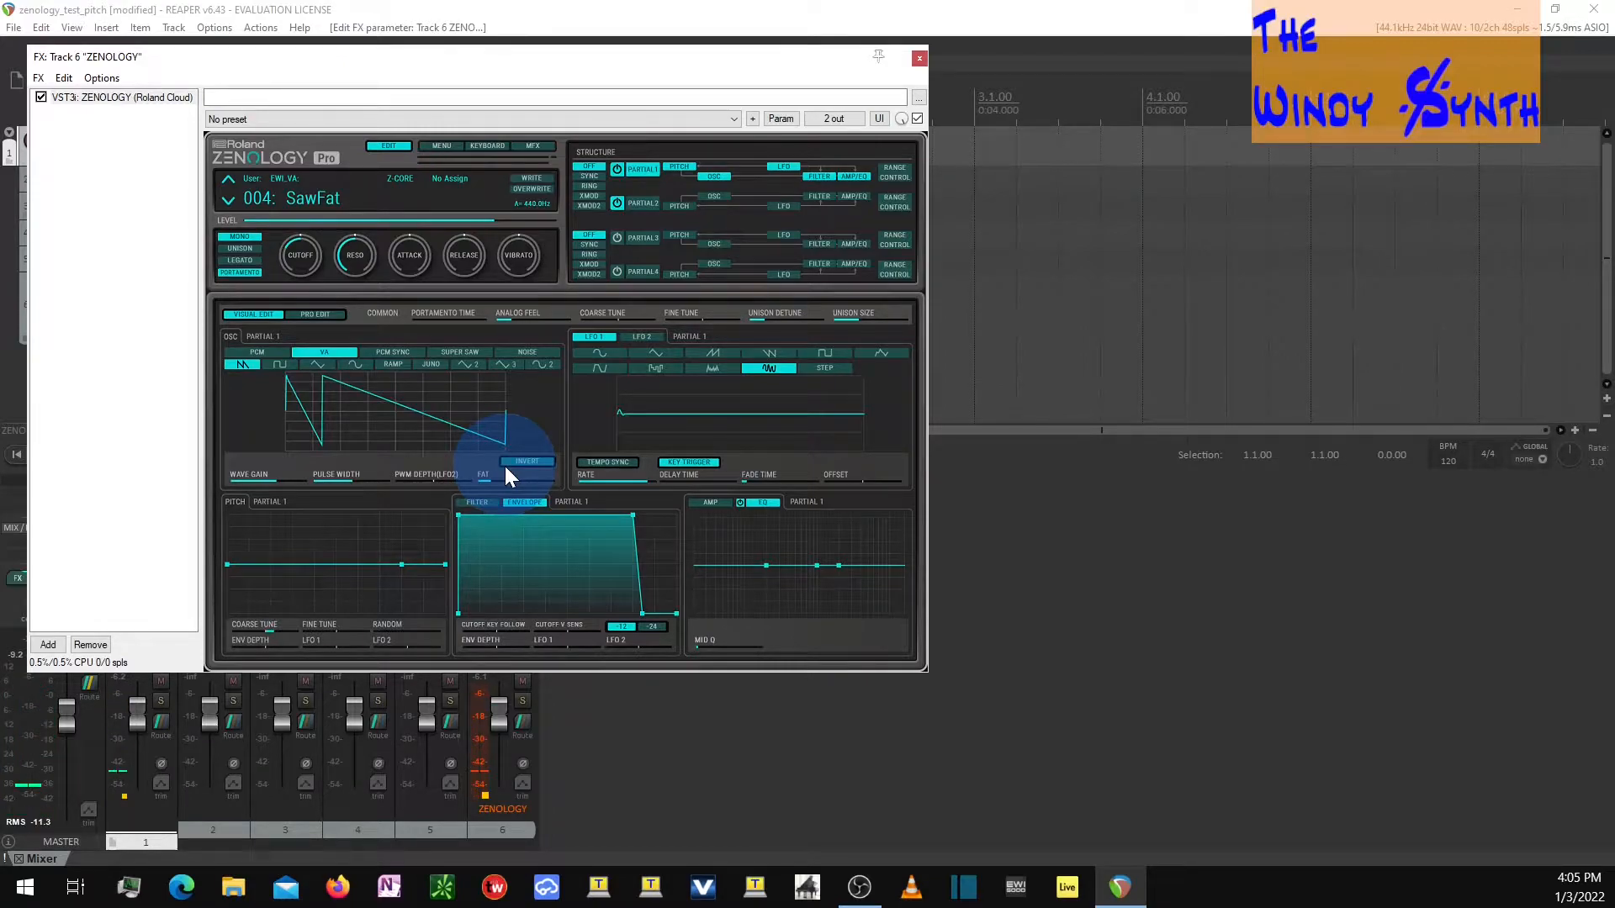
Step: Switch off Partial 1 to audition Partial 2 alone, and examine Partial 2's oscillator, filter and matrix control settings
left_click(638, 206)
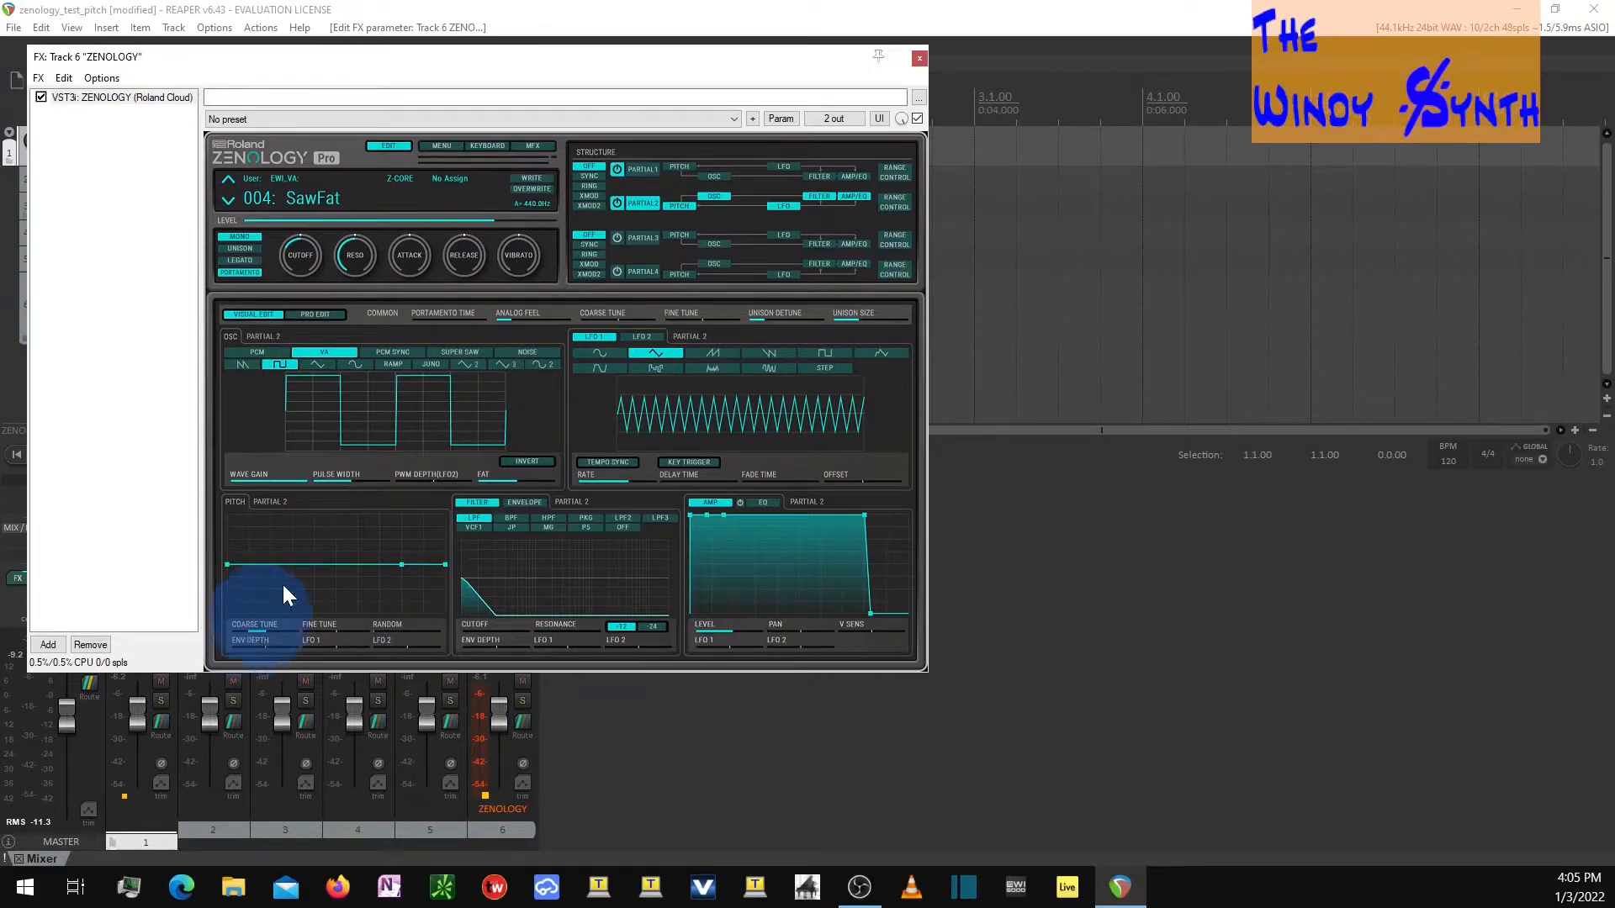
left_click(633, 209)
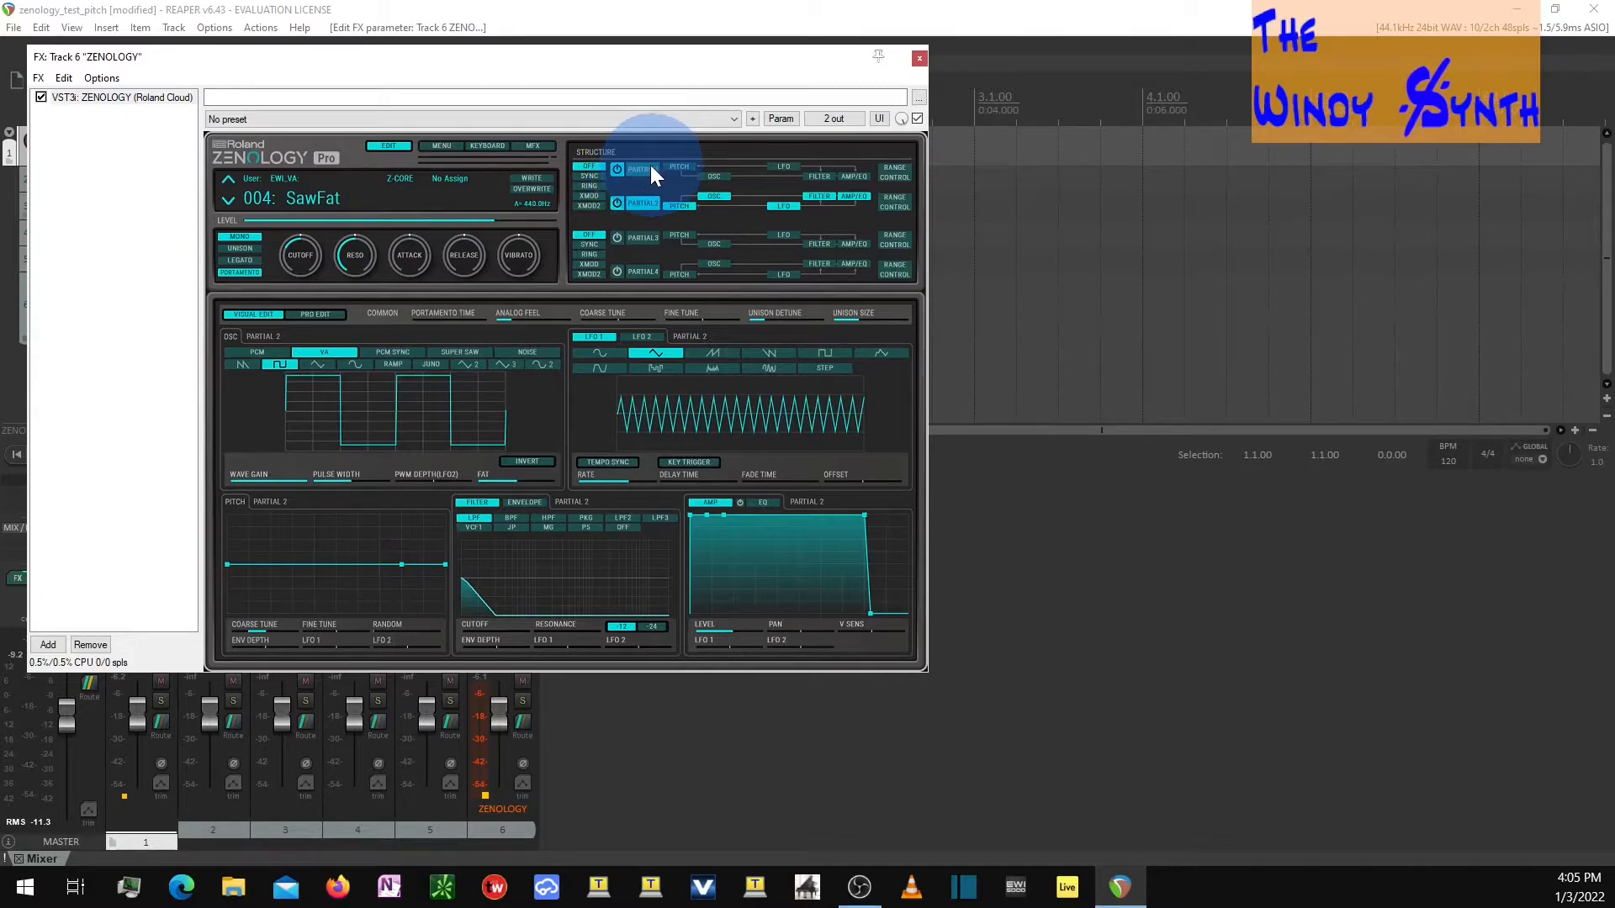
left_click(644, 169)
left_click(615, 167)
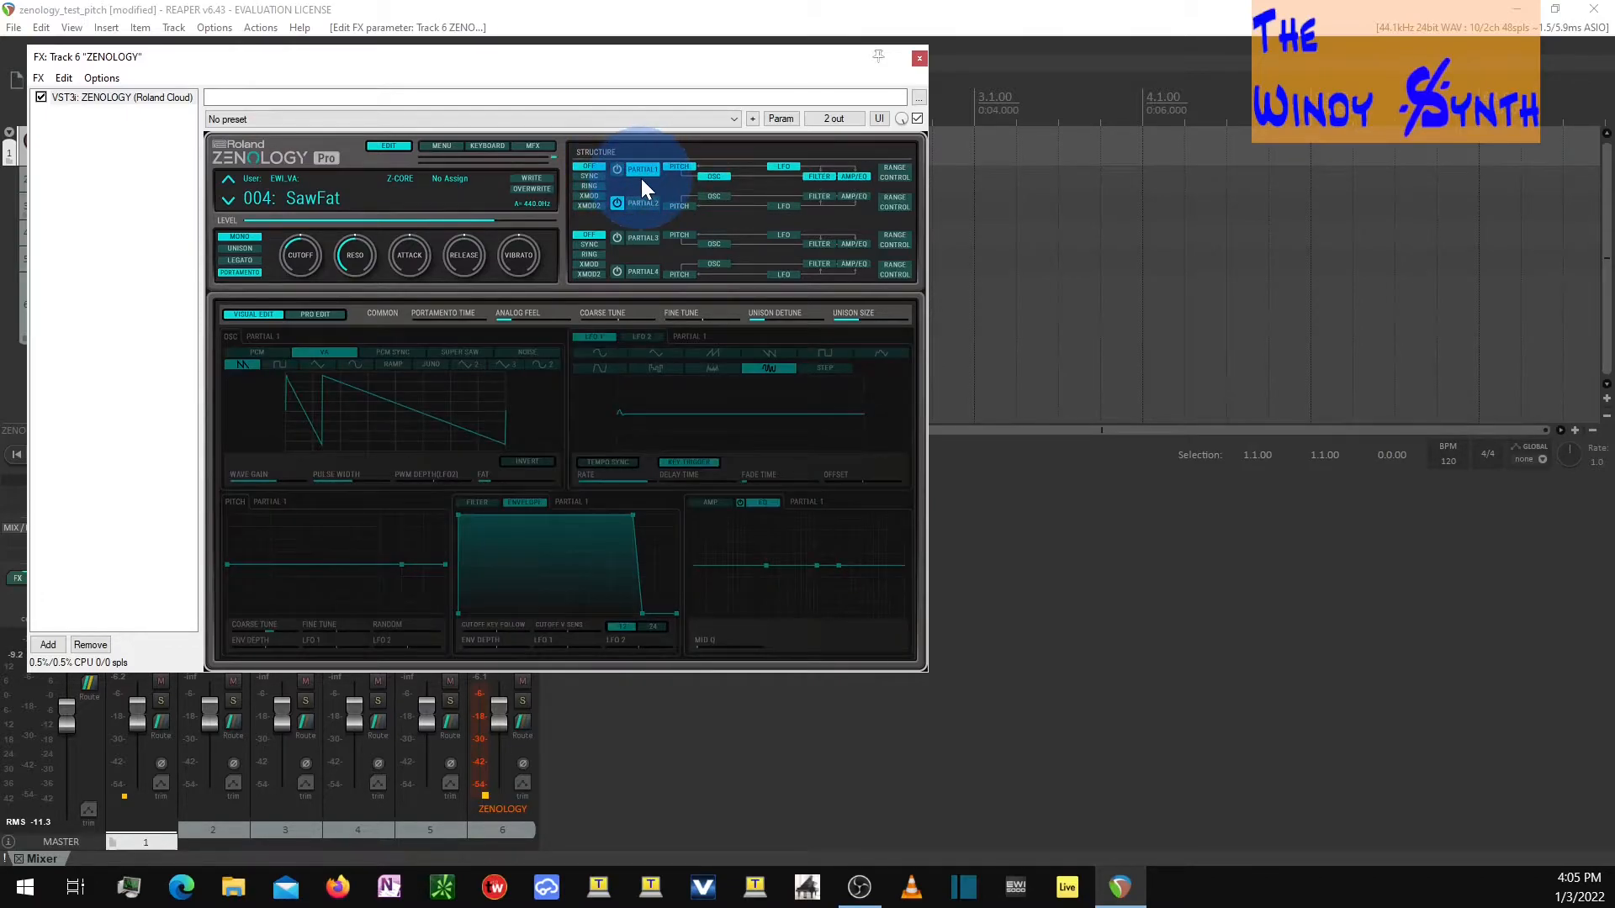
left_click(646, 206)
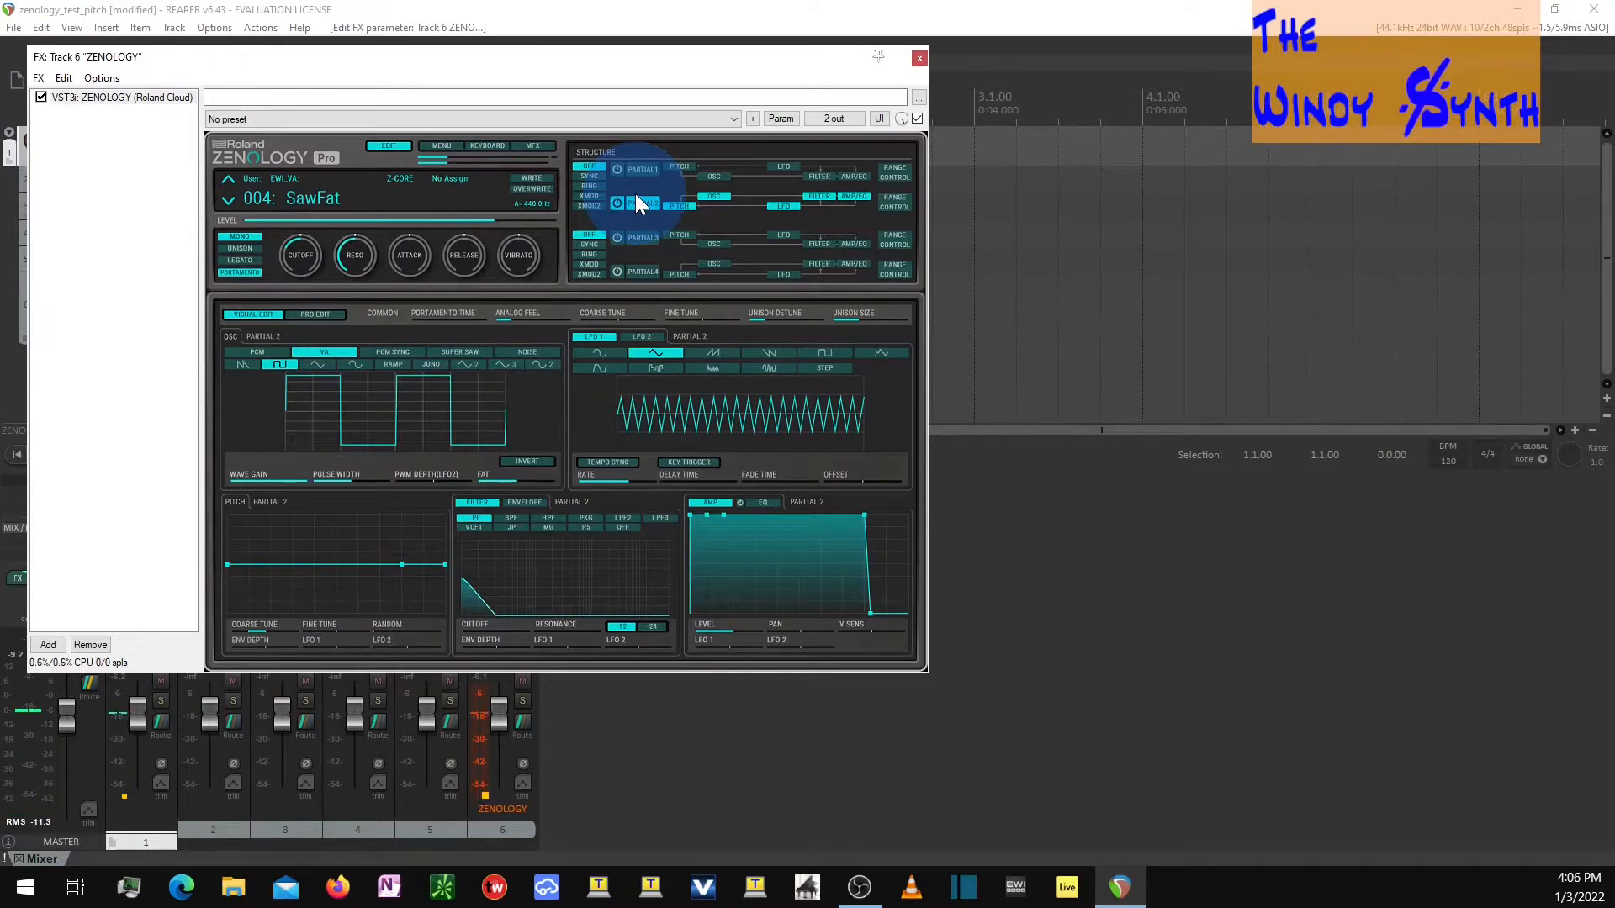
left_click(884, 202)
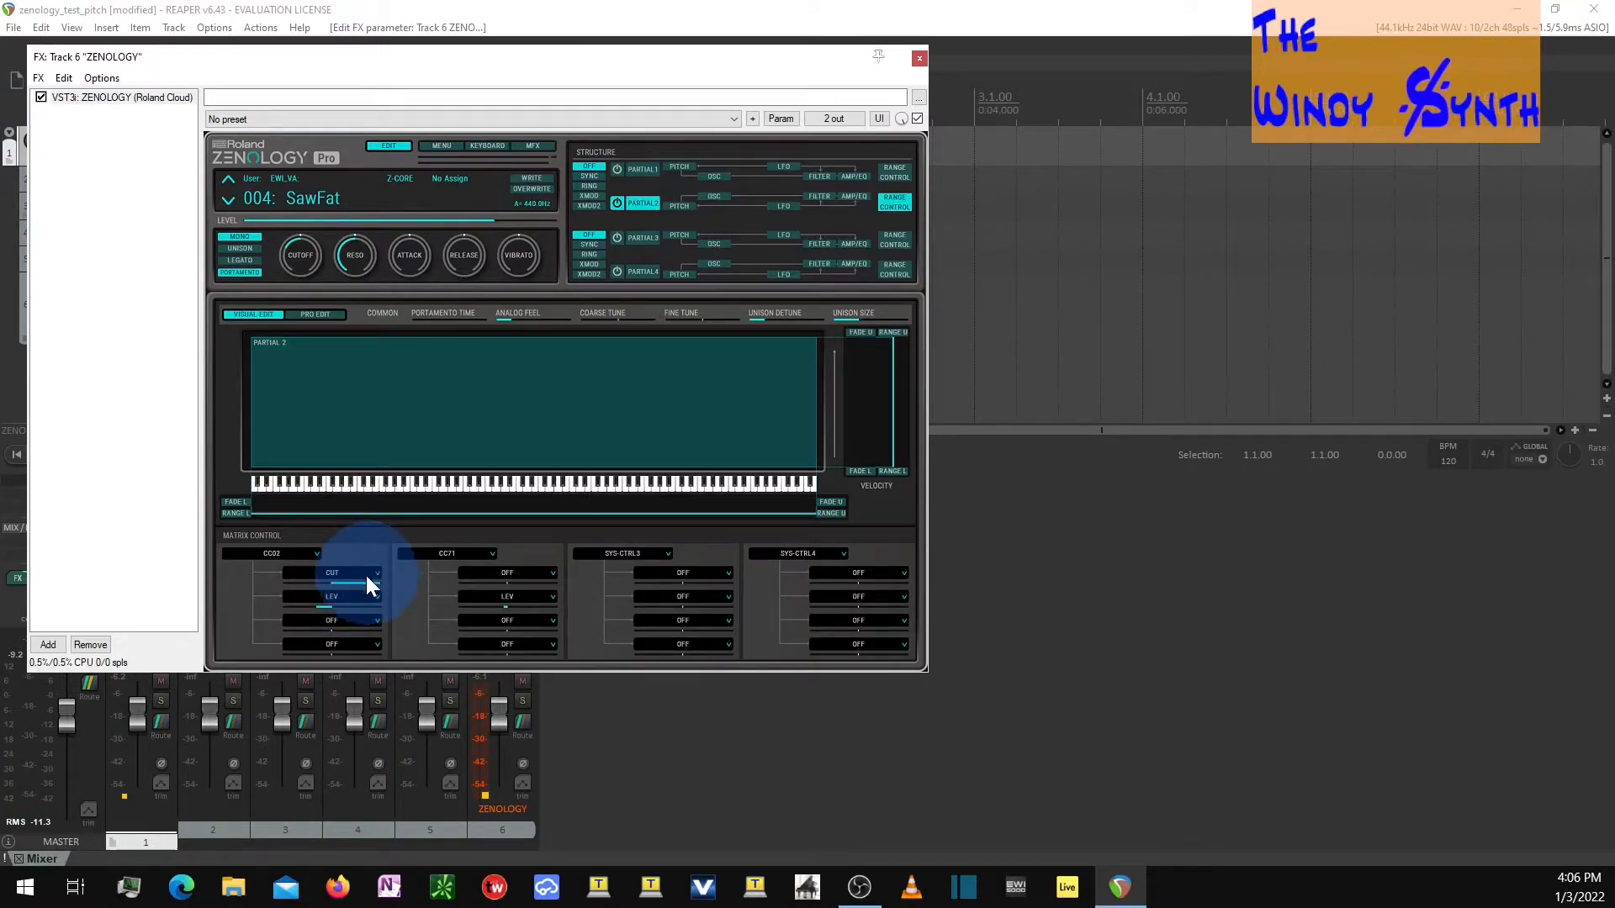
Step: Try a long fade time on Partial 1's LFO 1 and shorten it to near the minimum
left_click(644, 168)
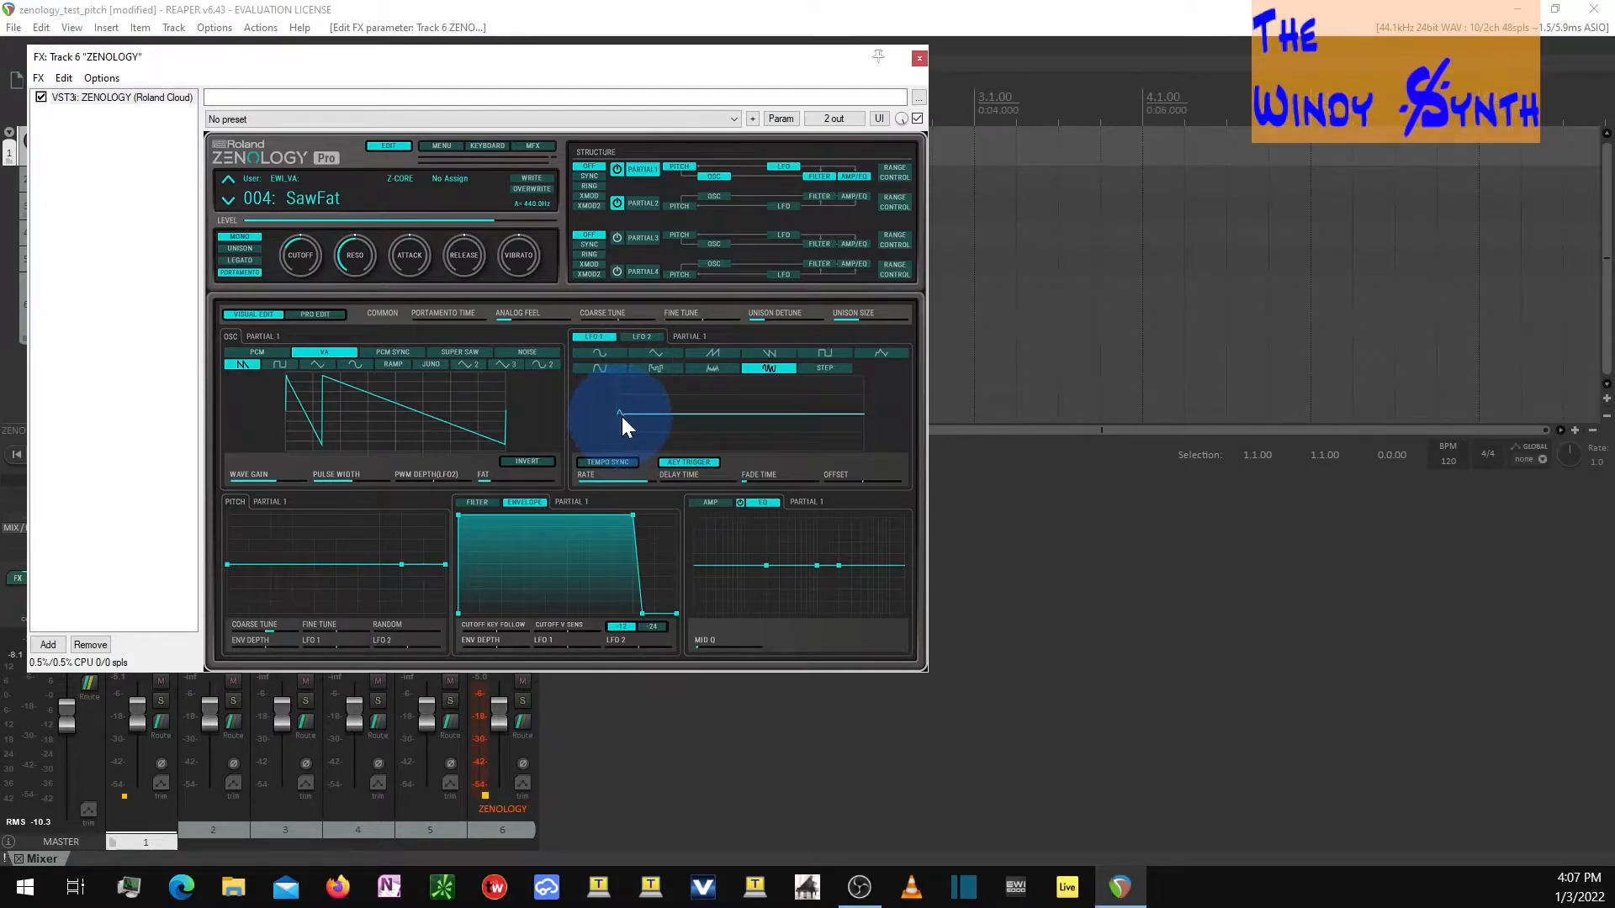
left_click_drag(748, 481, 814, 482)
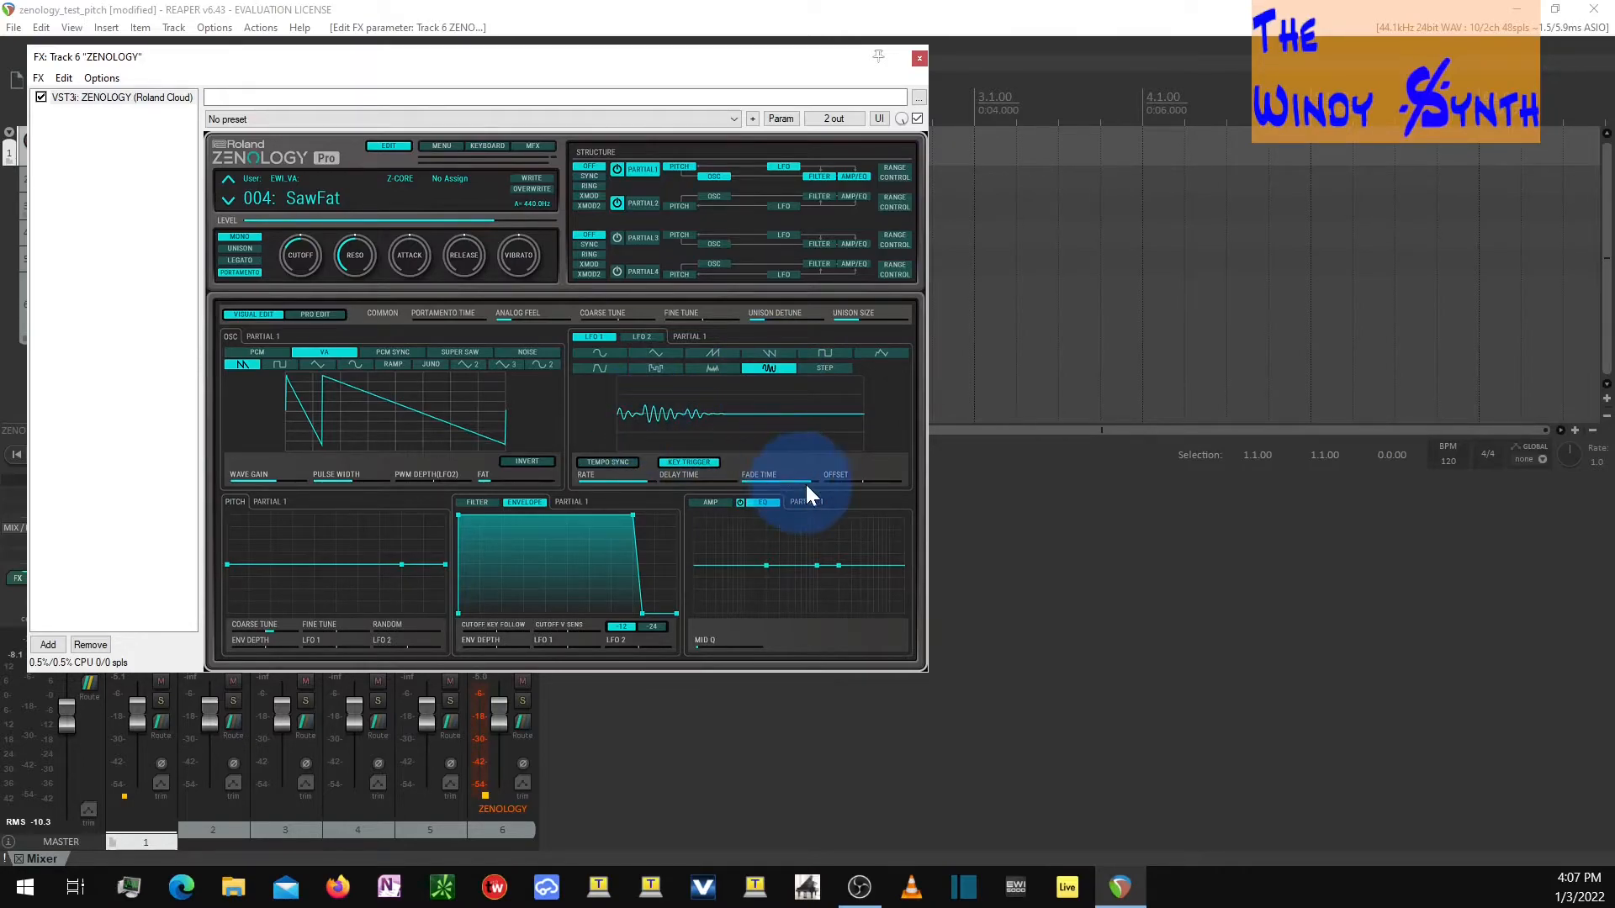
left_click_drag(813, 481, 750, 478)
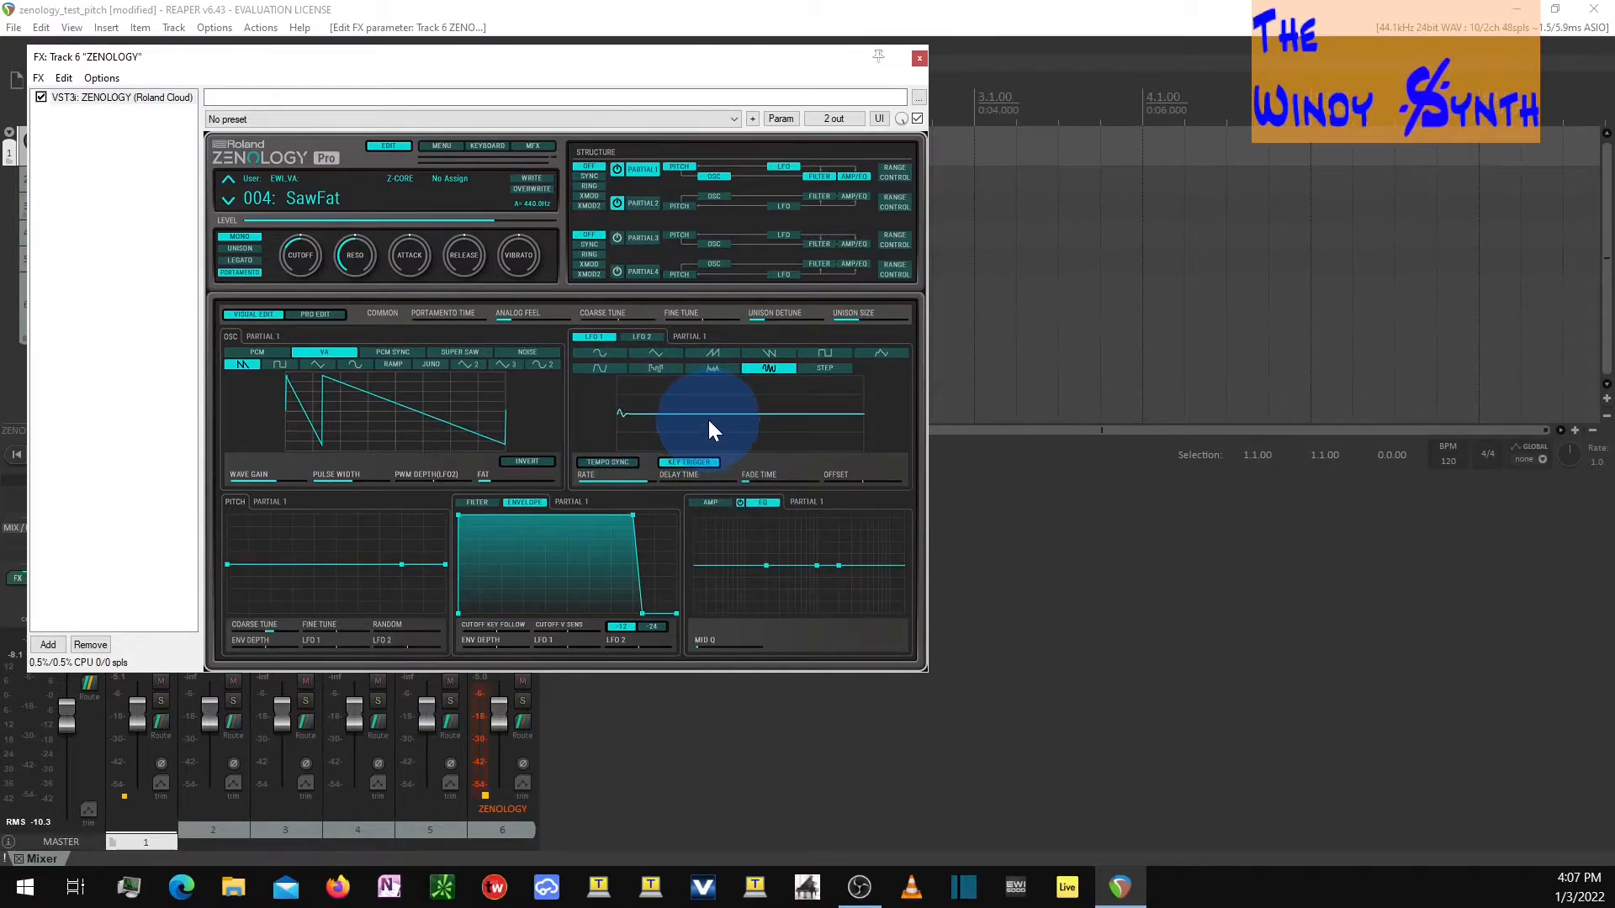
Step: Set Partial 1's LFO 1 fade mode to ON-IN in the detailed parameters and return to the visual editor
left_click(313, 315)
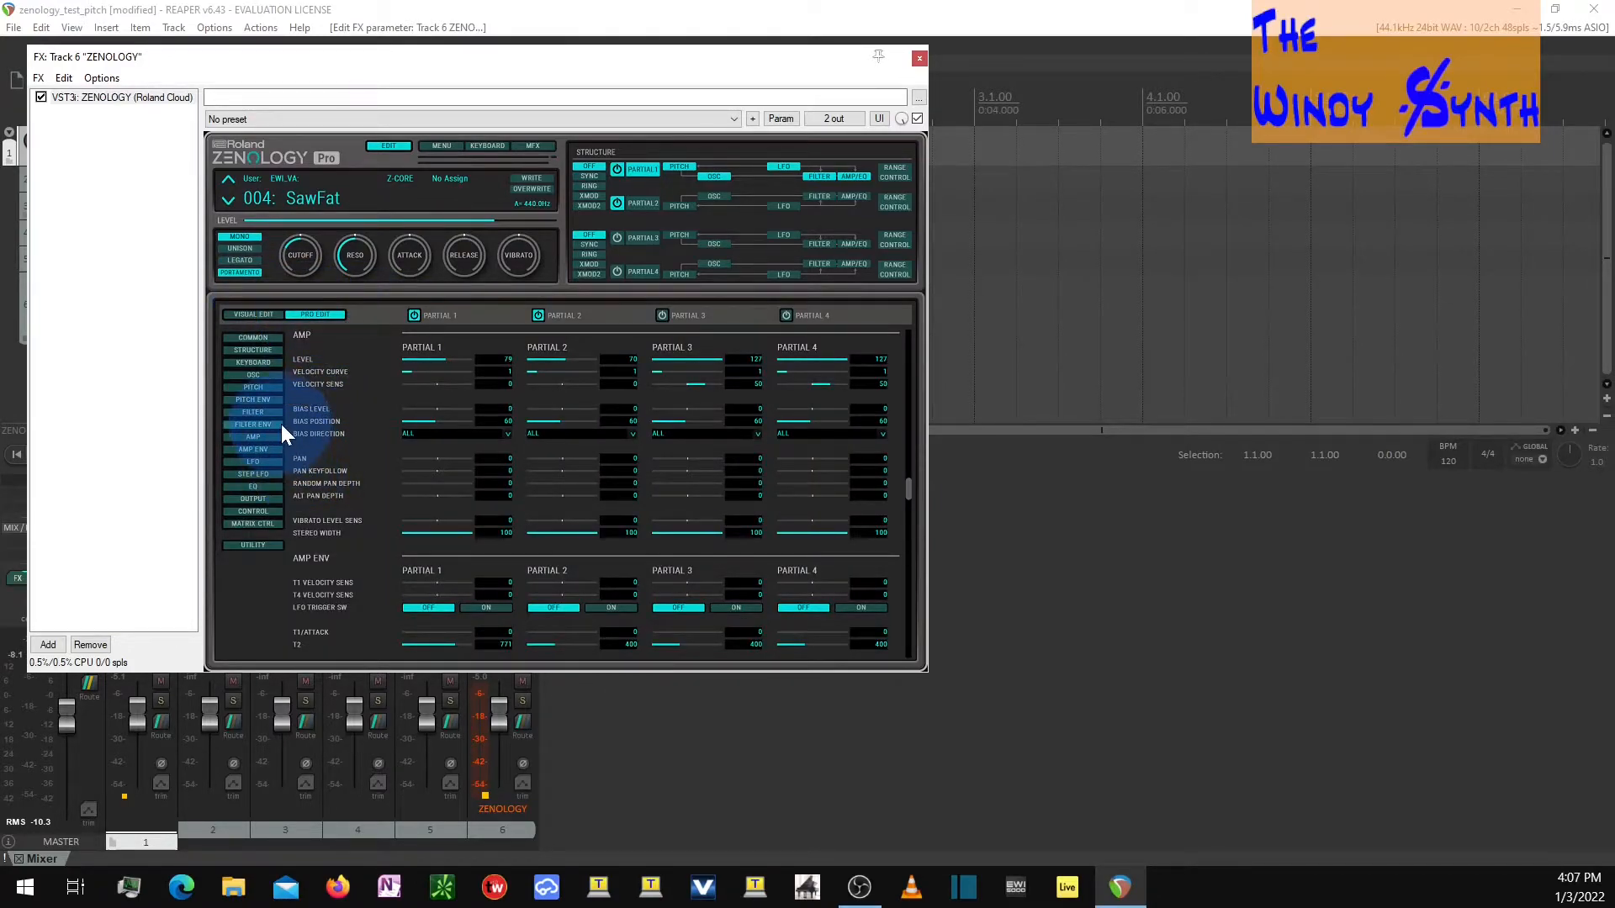
left_click(270, 459)
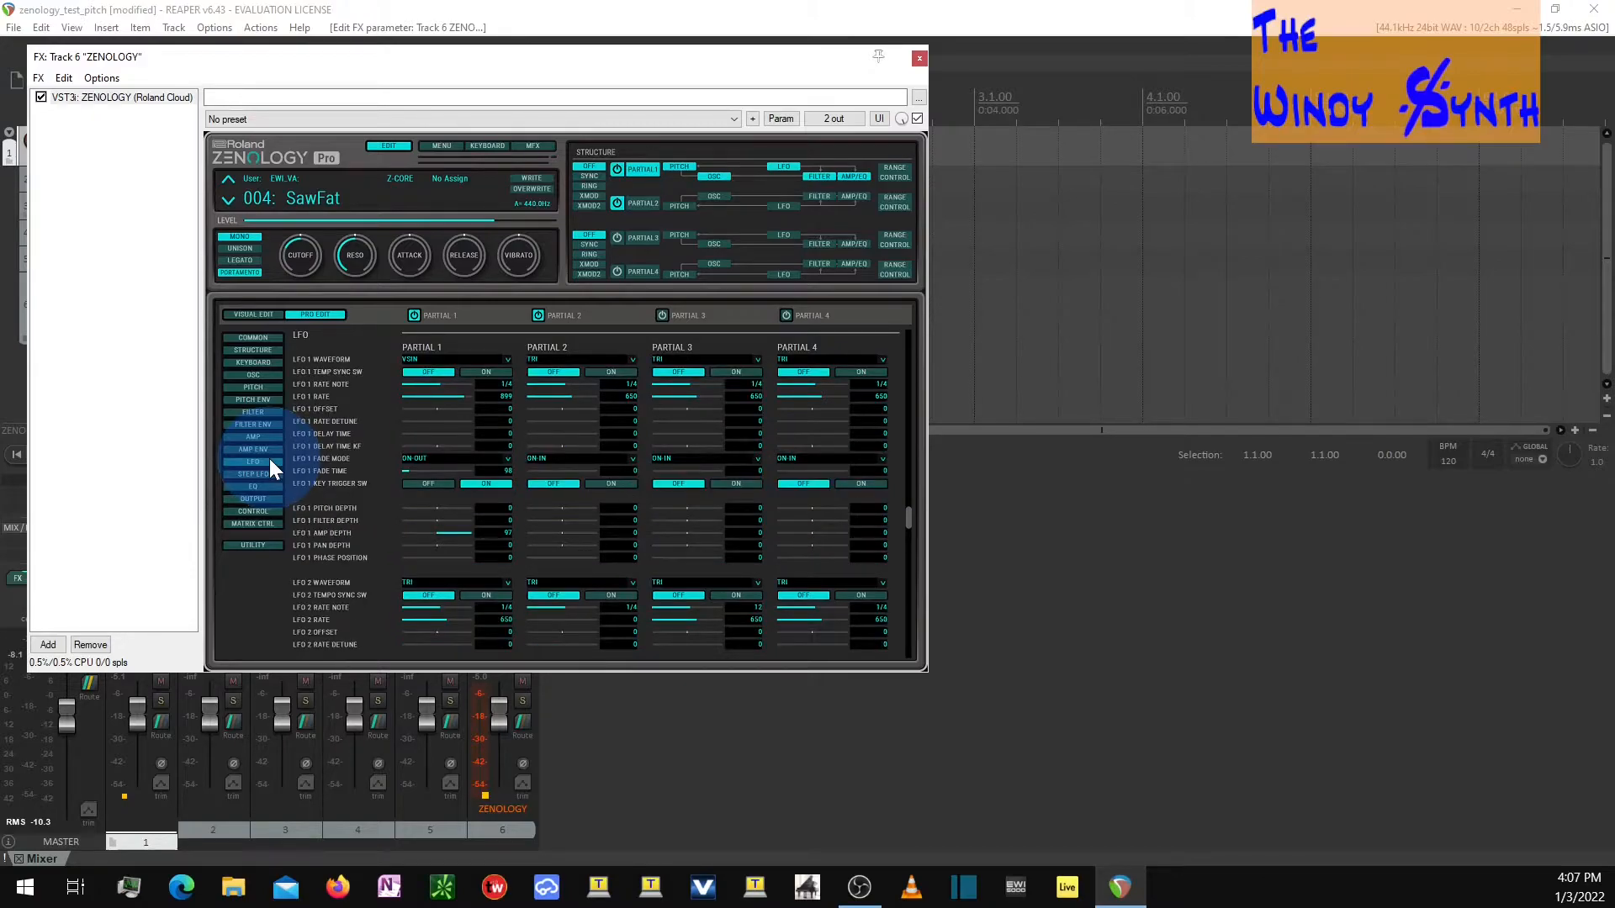
left_click(431, 458)
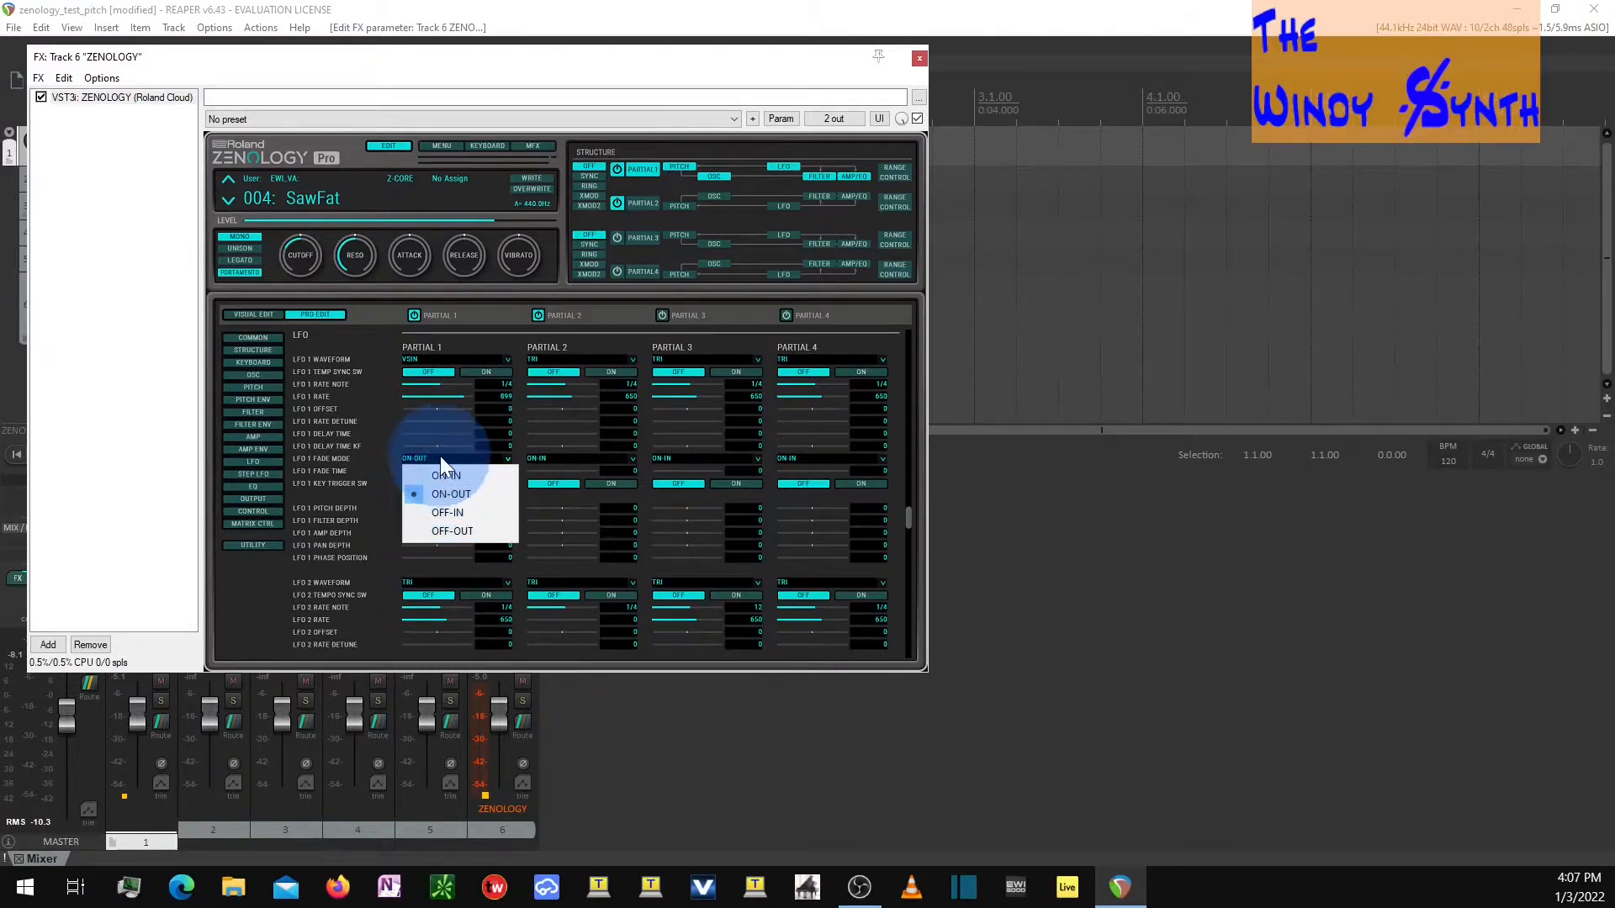
left_click(453, 474)
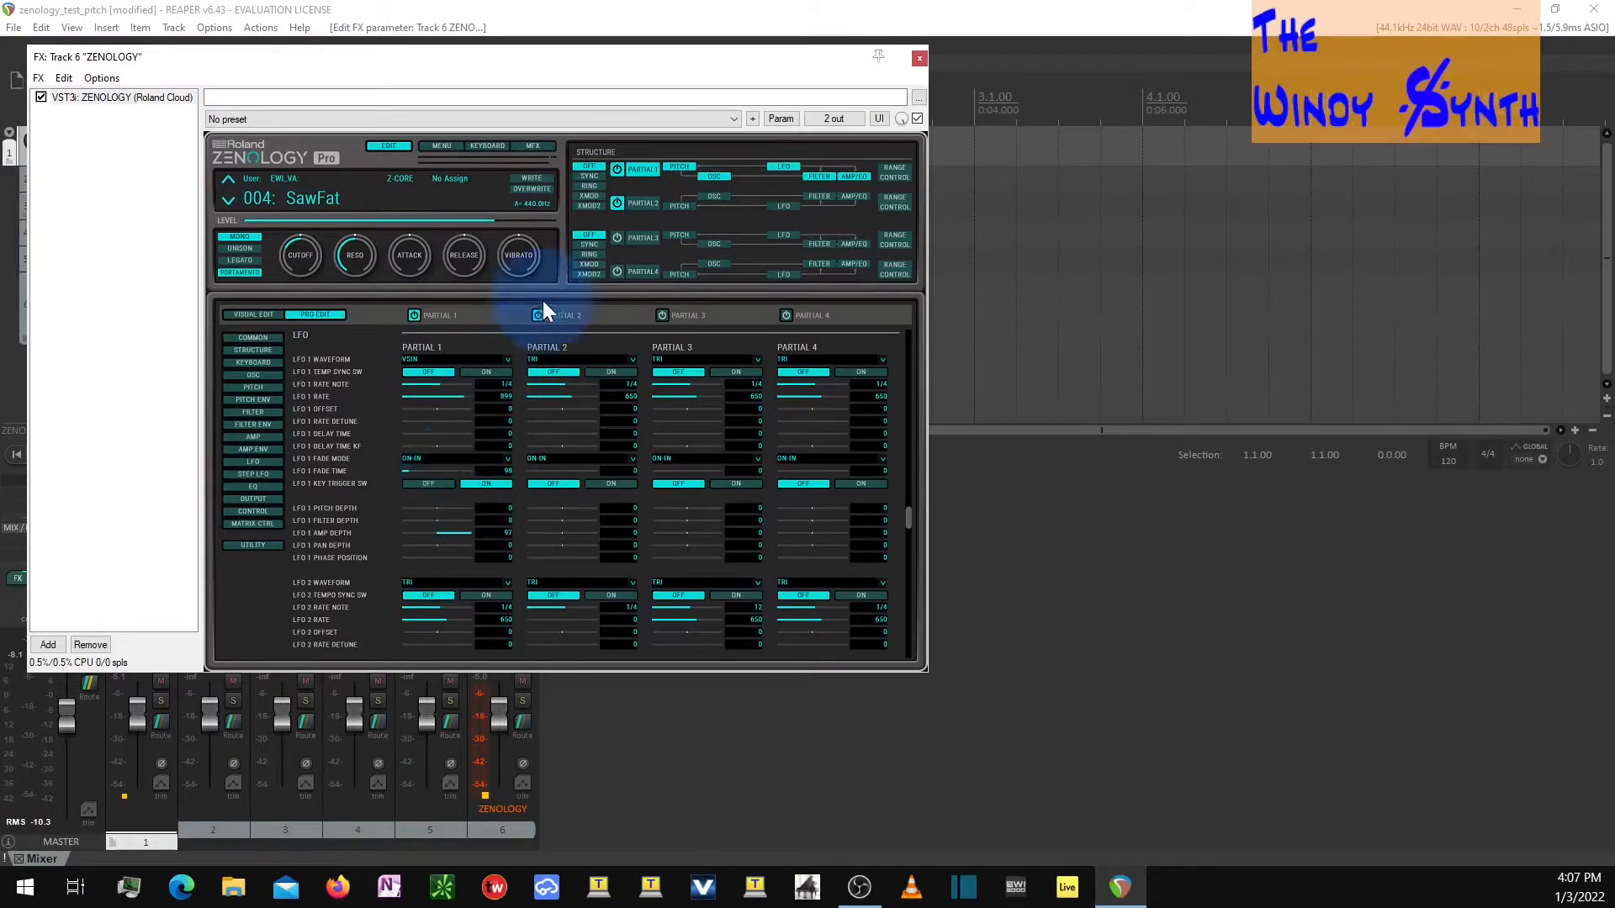
left_click(235, 316)
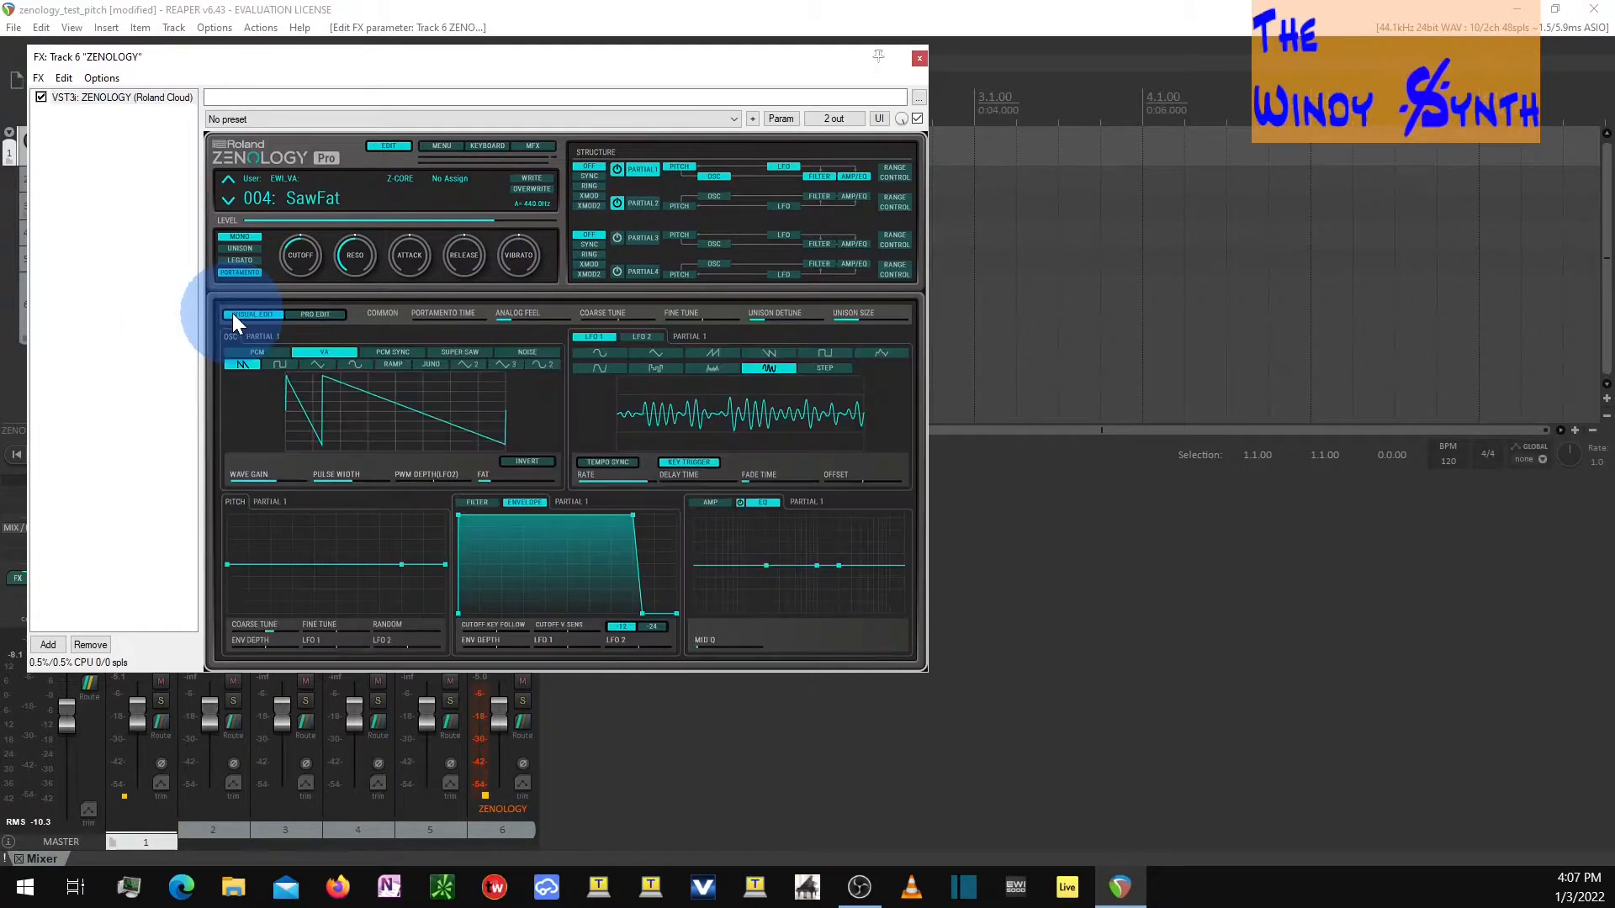
Step: Give Partial 1's LFO 1 a sine waveform with a fade time of about 675, and switch its oscillator to PCM
left_click(611, 352)
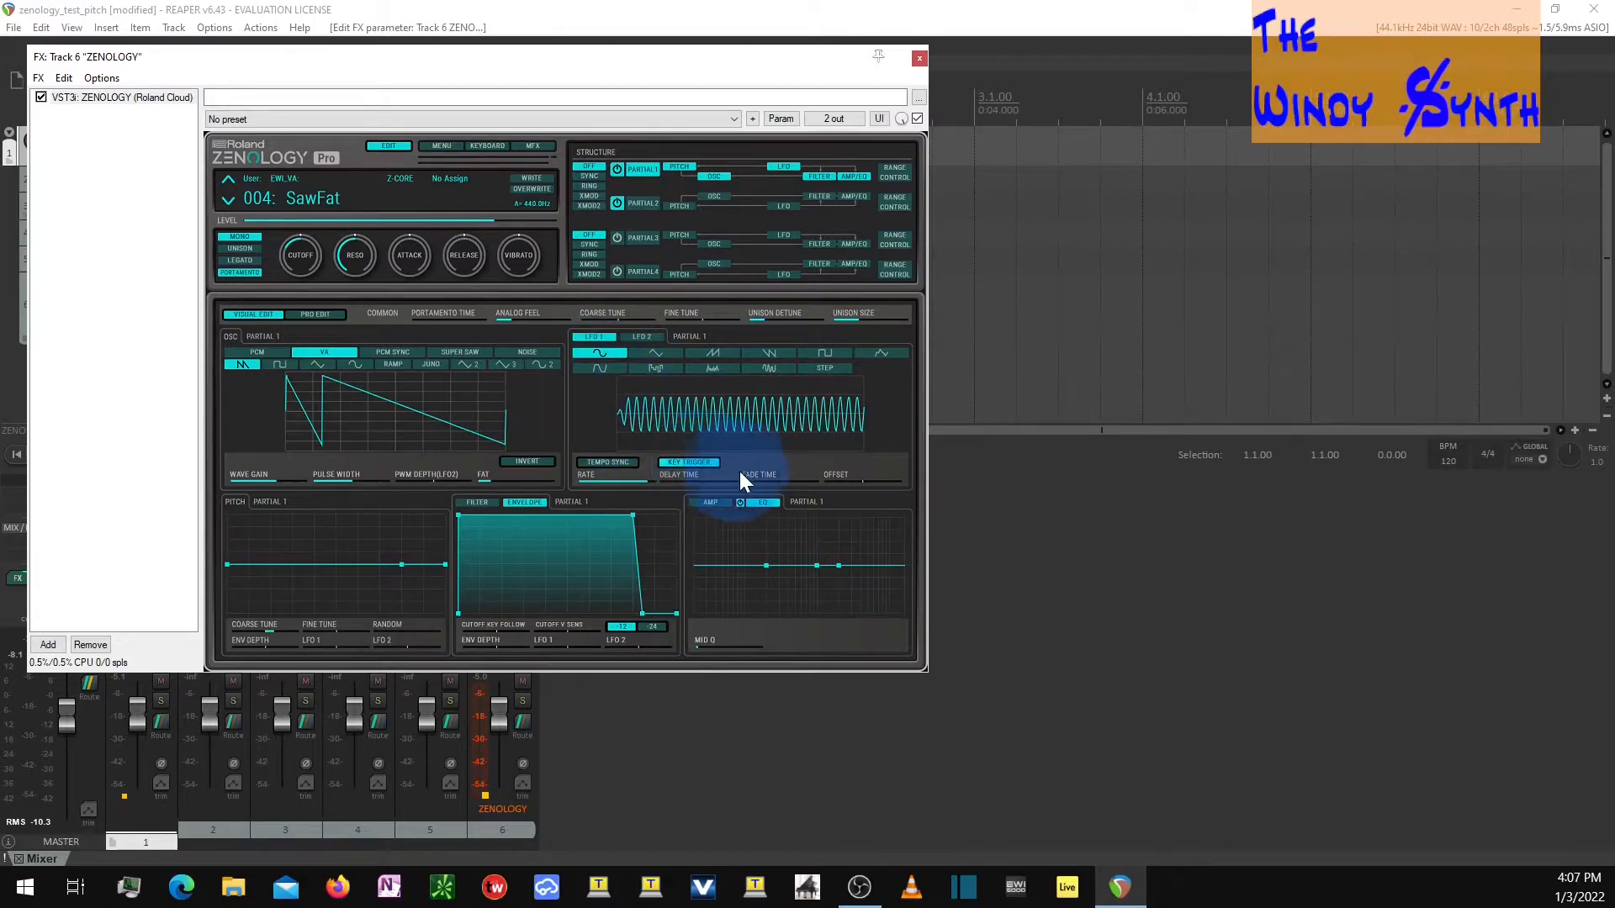
left_click_drag(750, 482, 786, 468)
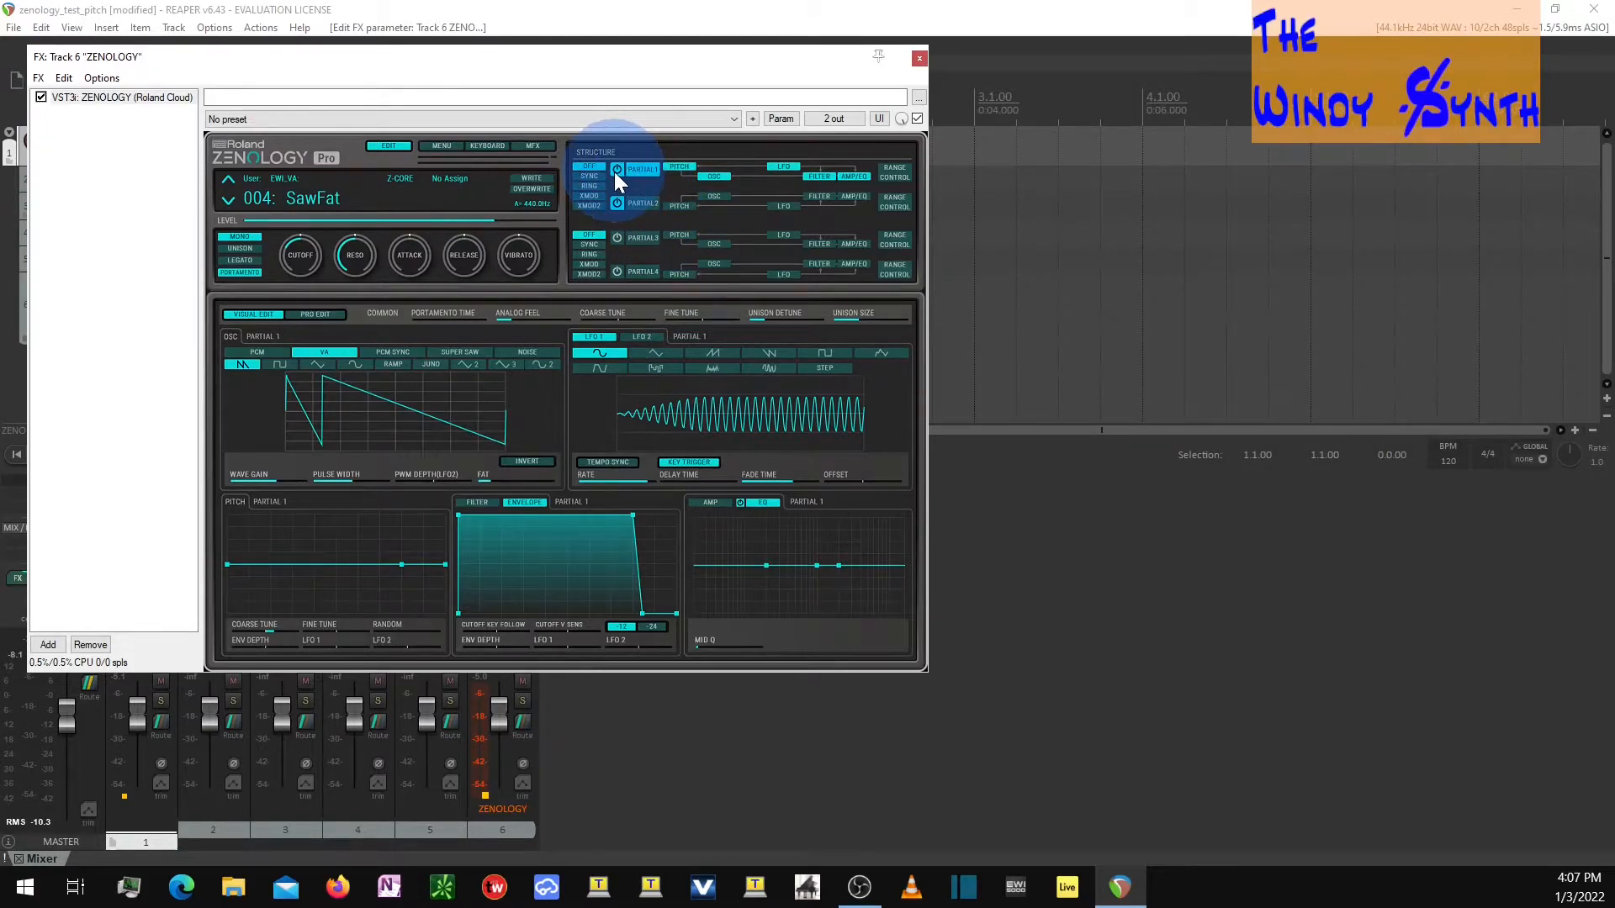
left_click(260, 351)
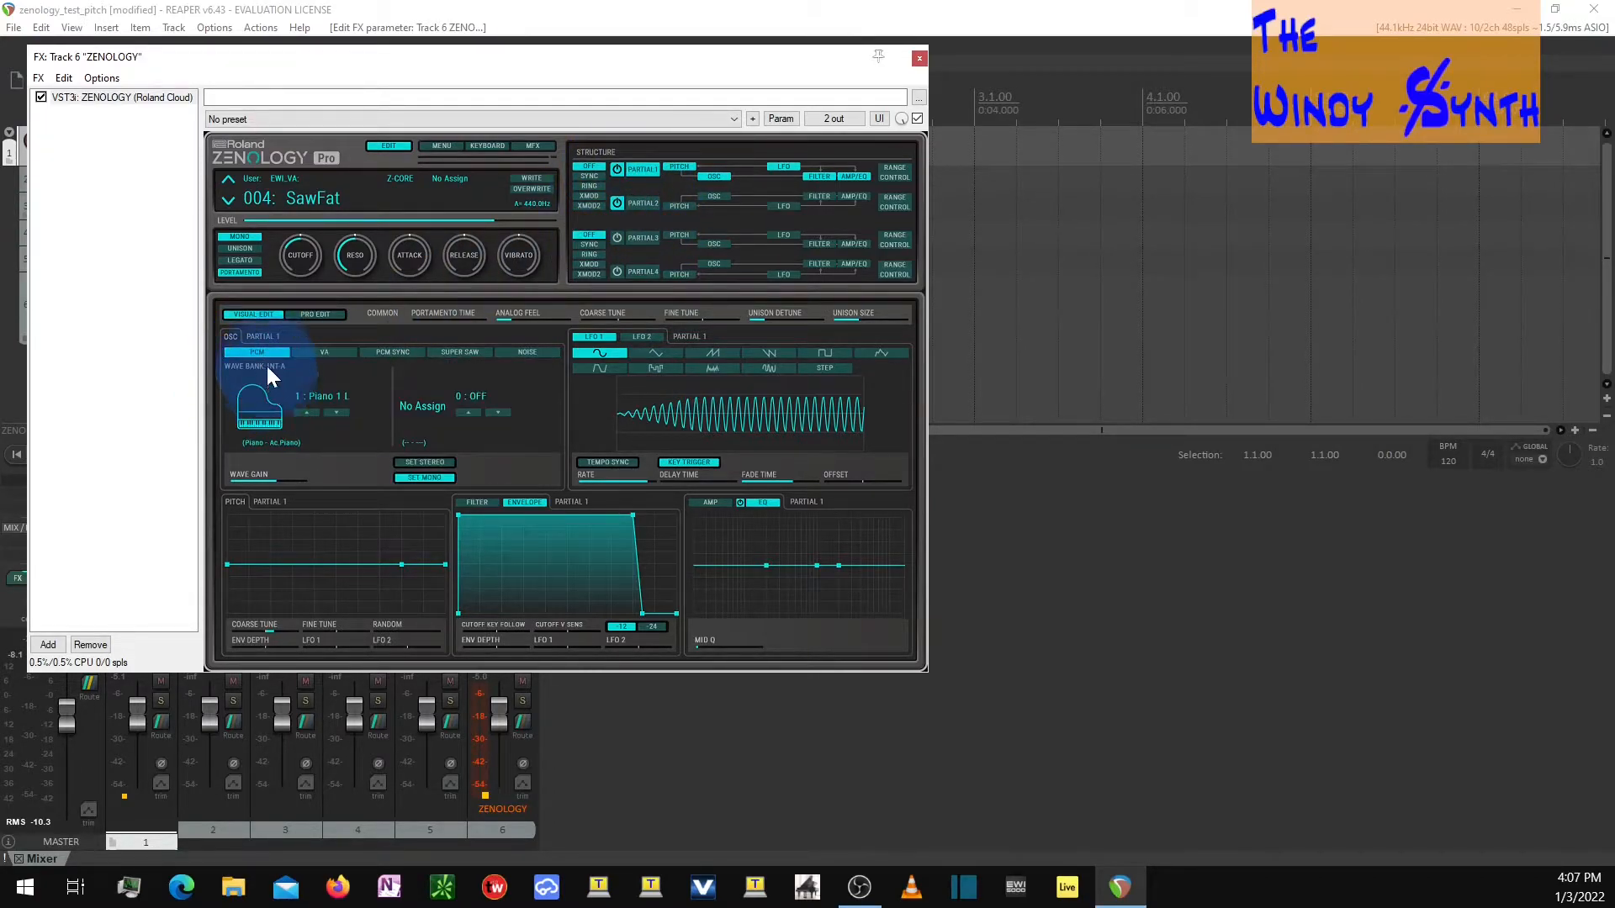
Step: Set Partial 1's LFO 1 fade mode to ON-OUT and return its oscillator to the VA sawtooth
left_click(326, 314)
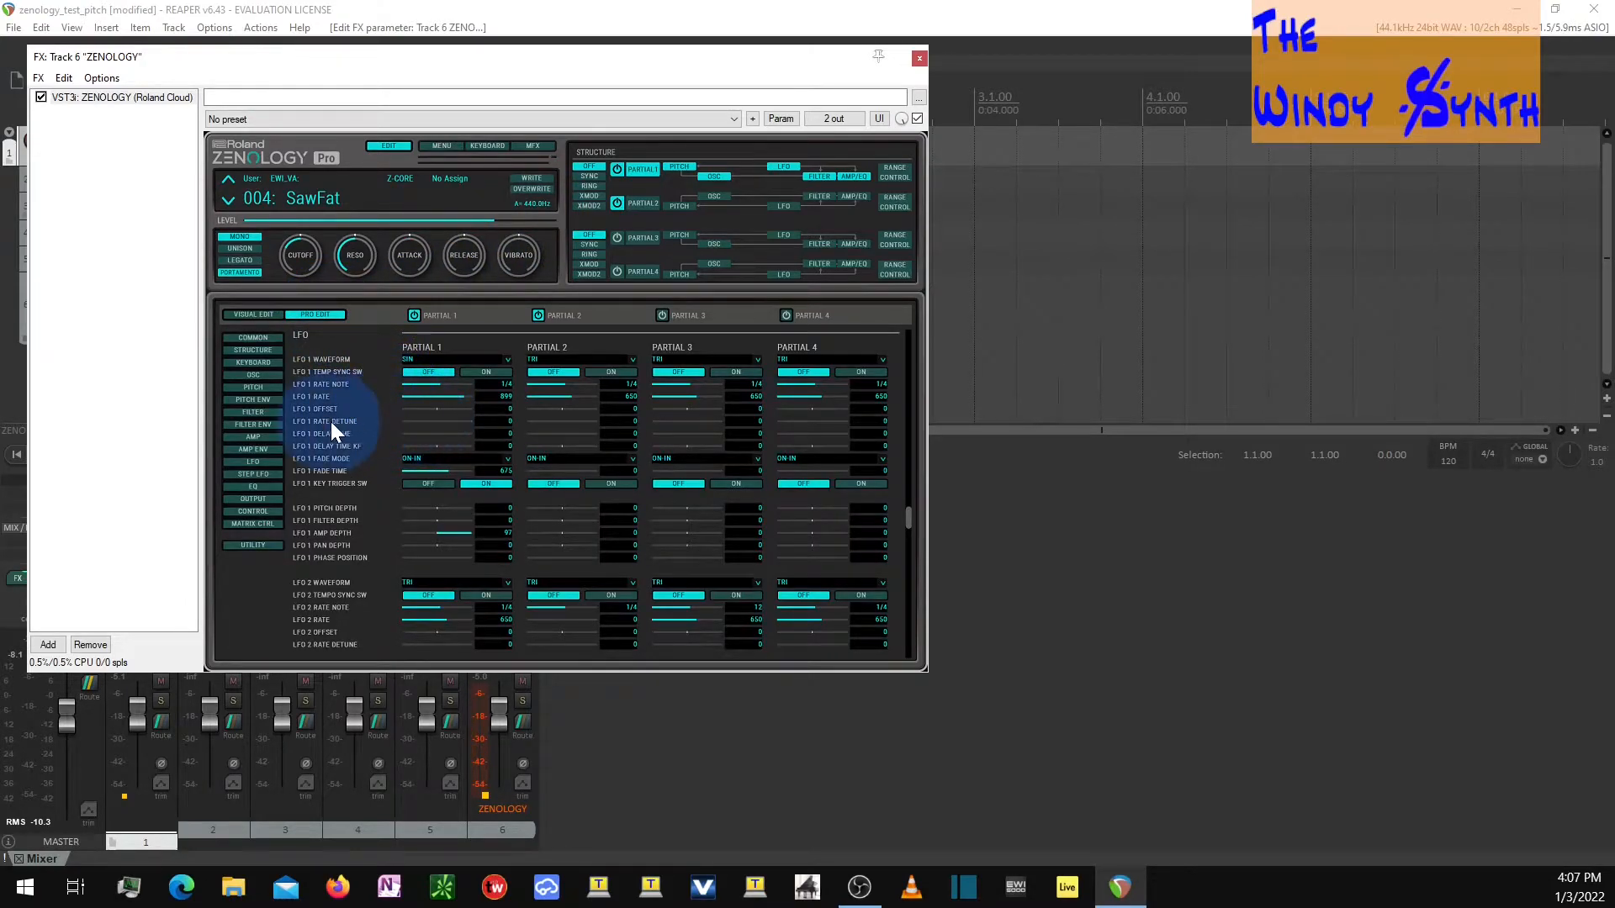
left_click(436, 461)
left_click(446, 490)
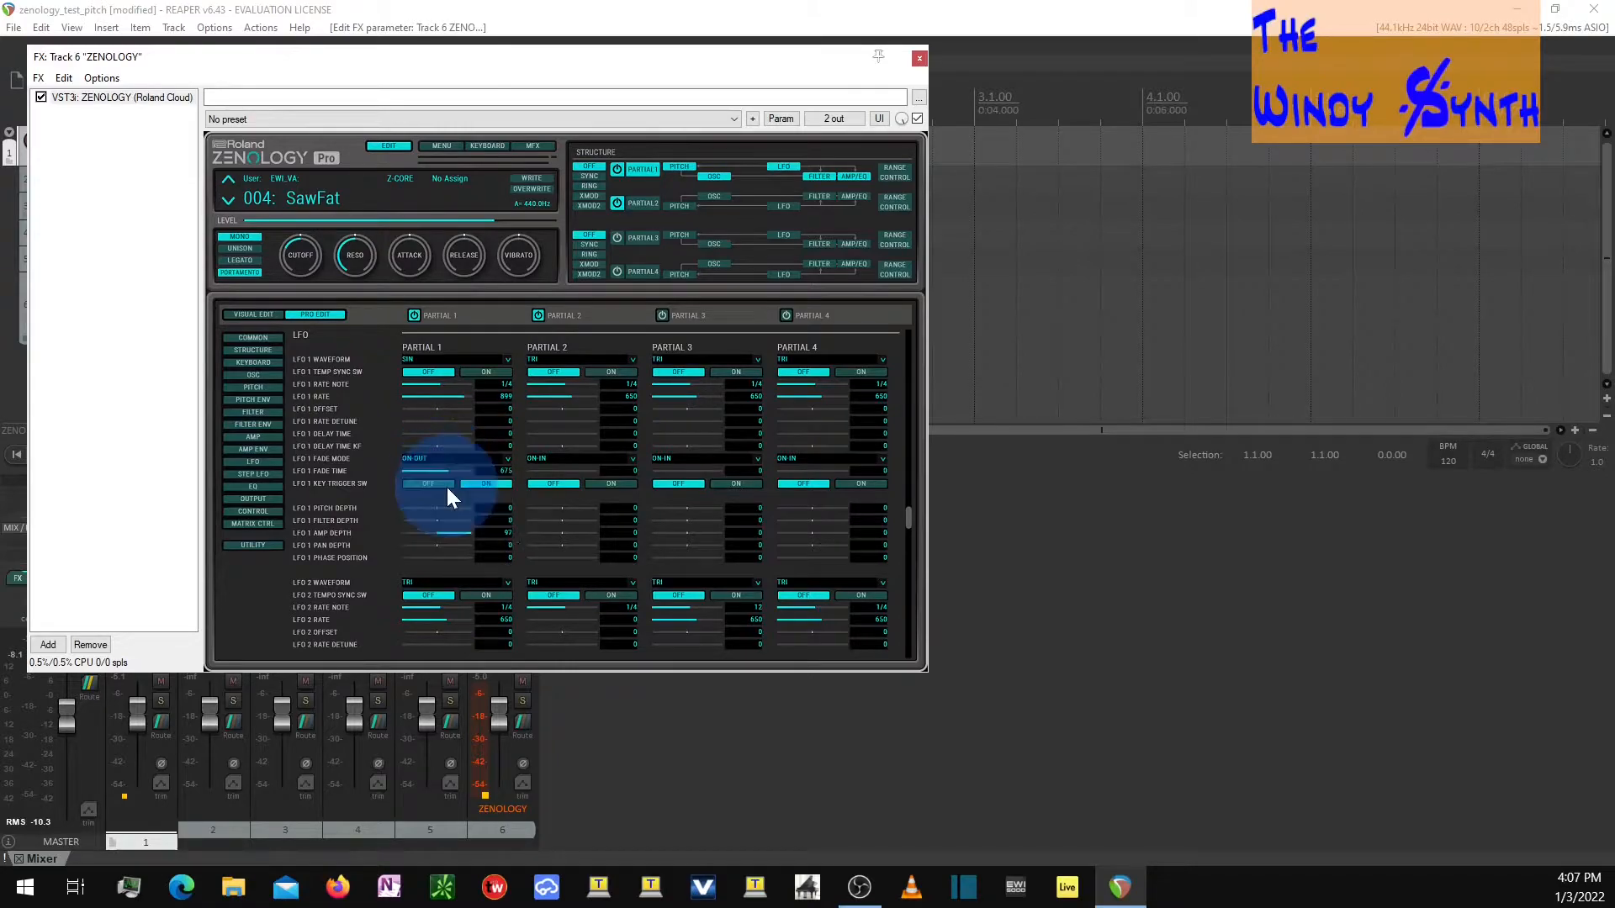
left_click(265, 311)
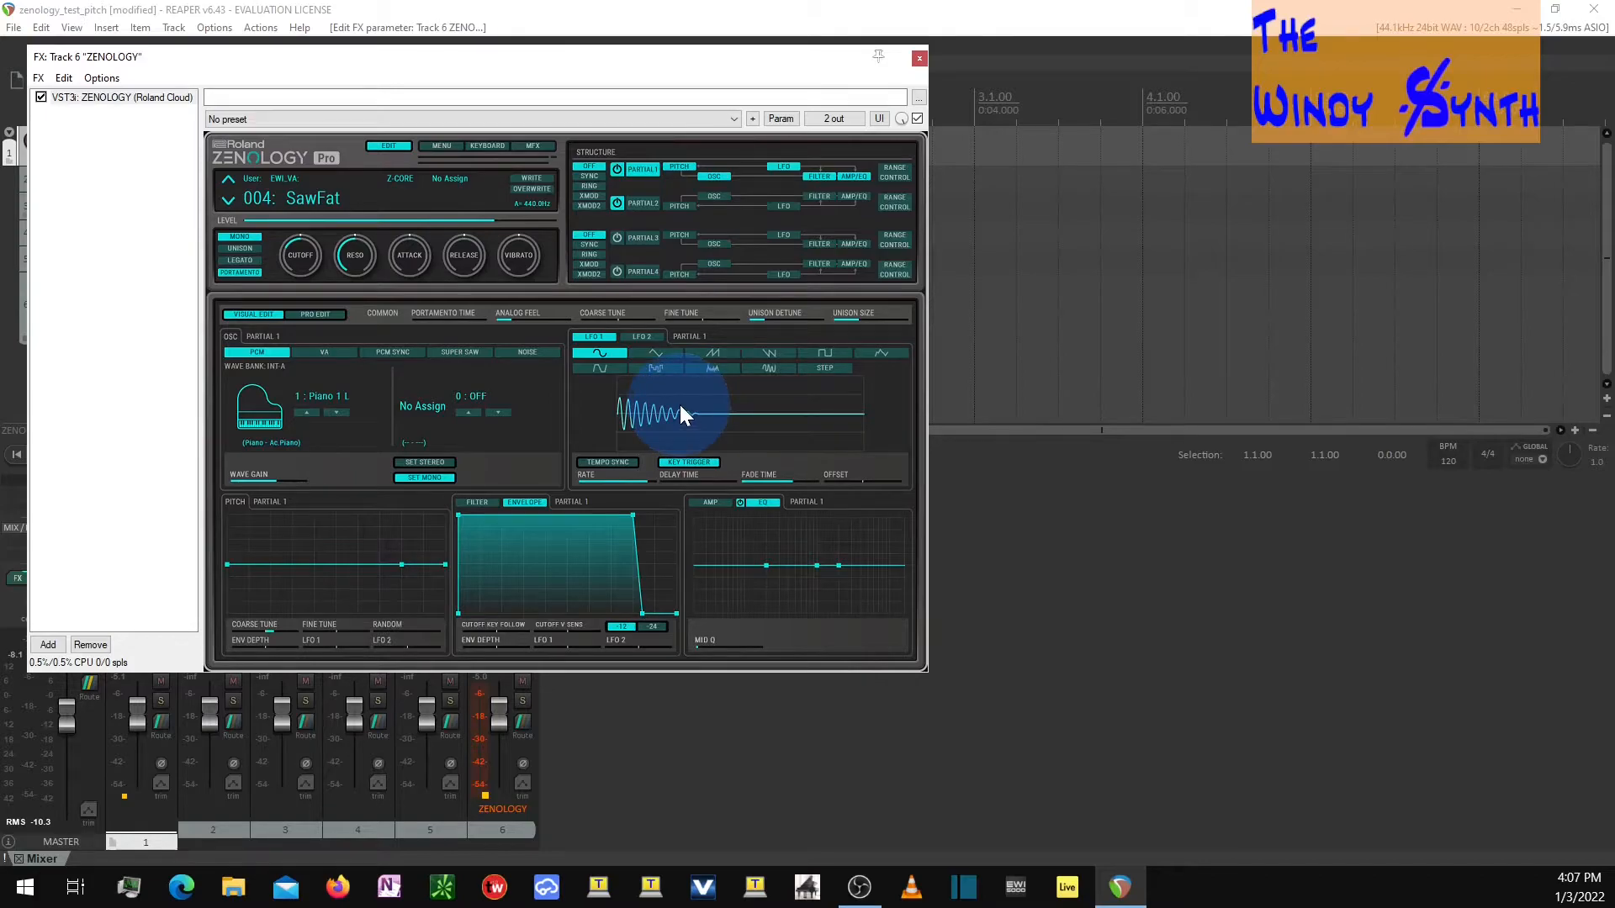
left_click(332, 352)
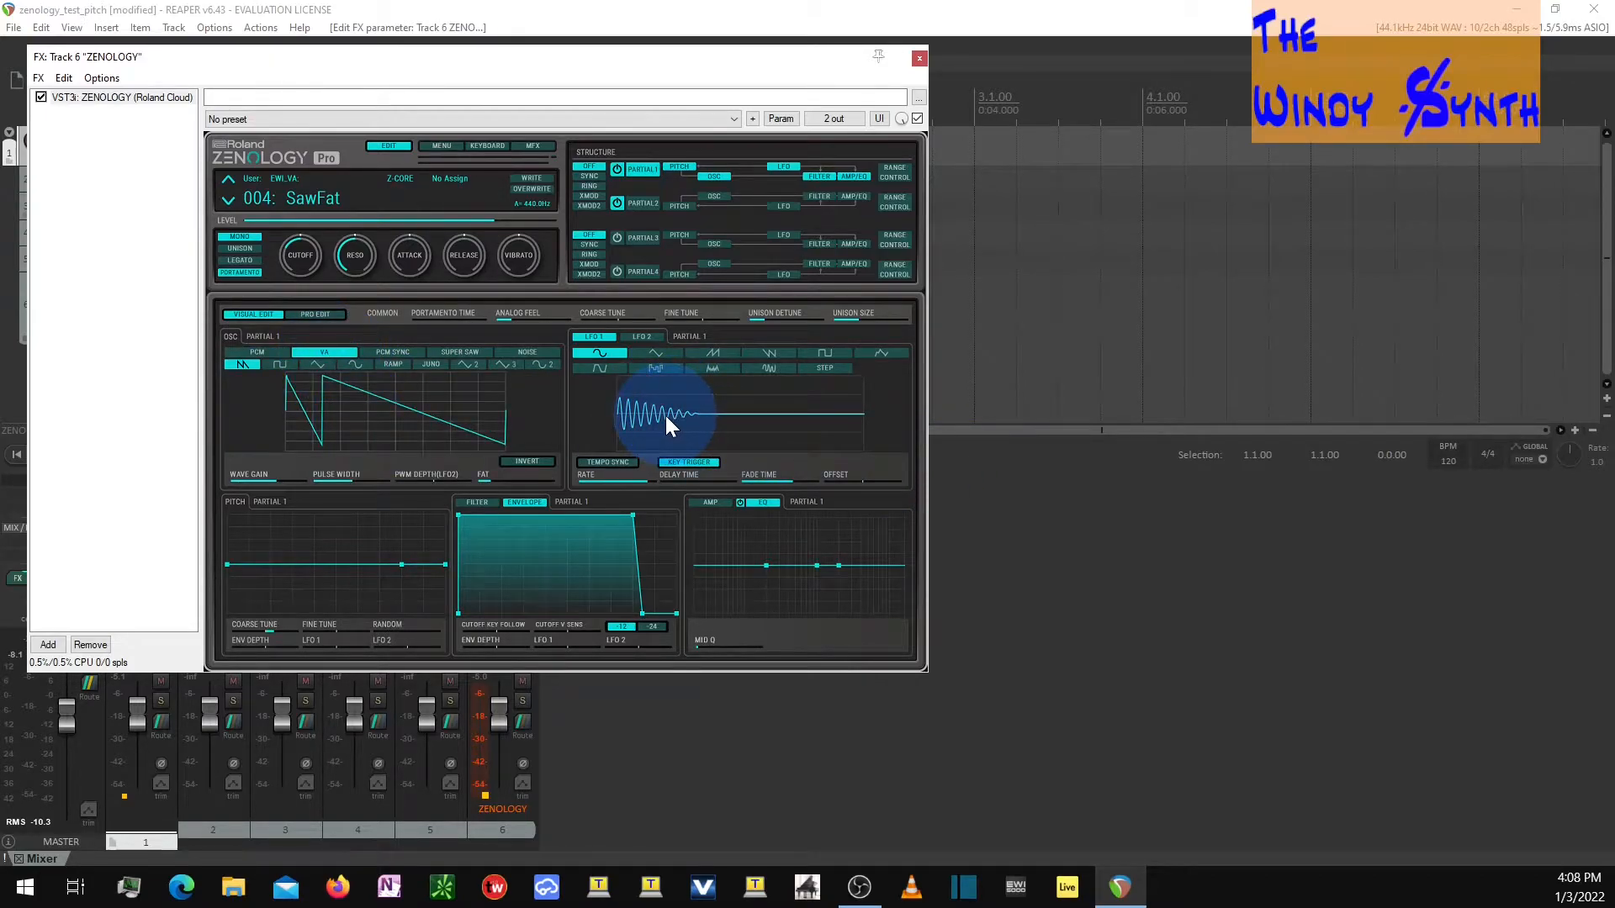
Step: Set Partial 1's LFO 1 to the VSIN waveform with a fade time of about 118, and reload the SawFat tone
left_click(766, 370)
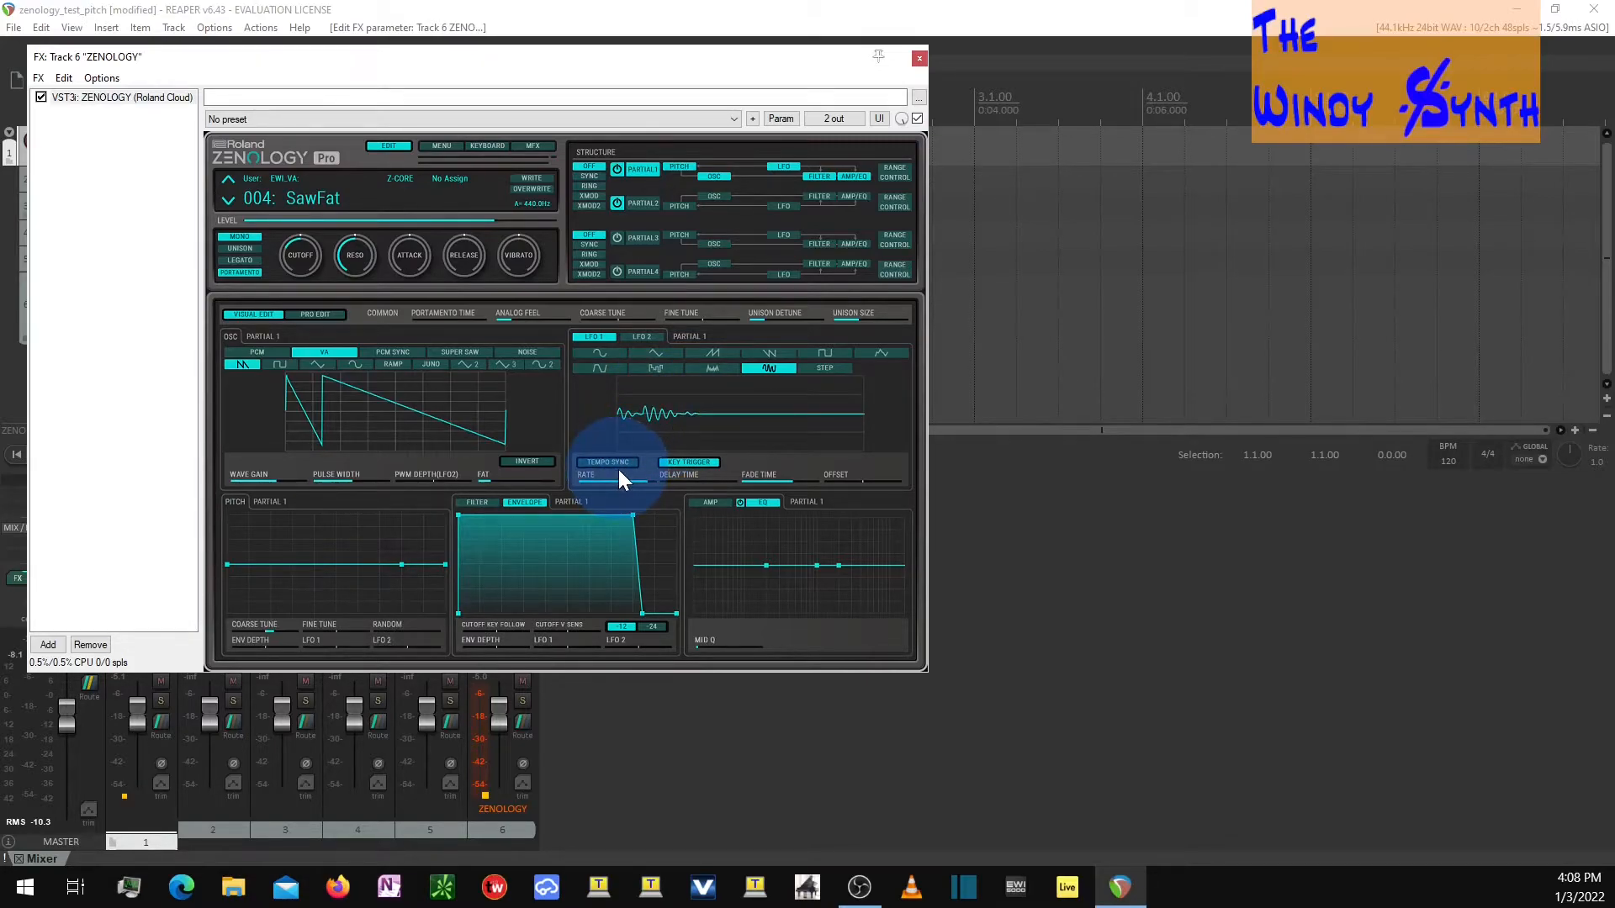
left_click_drag(794, 480, 750, 478)
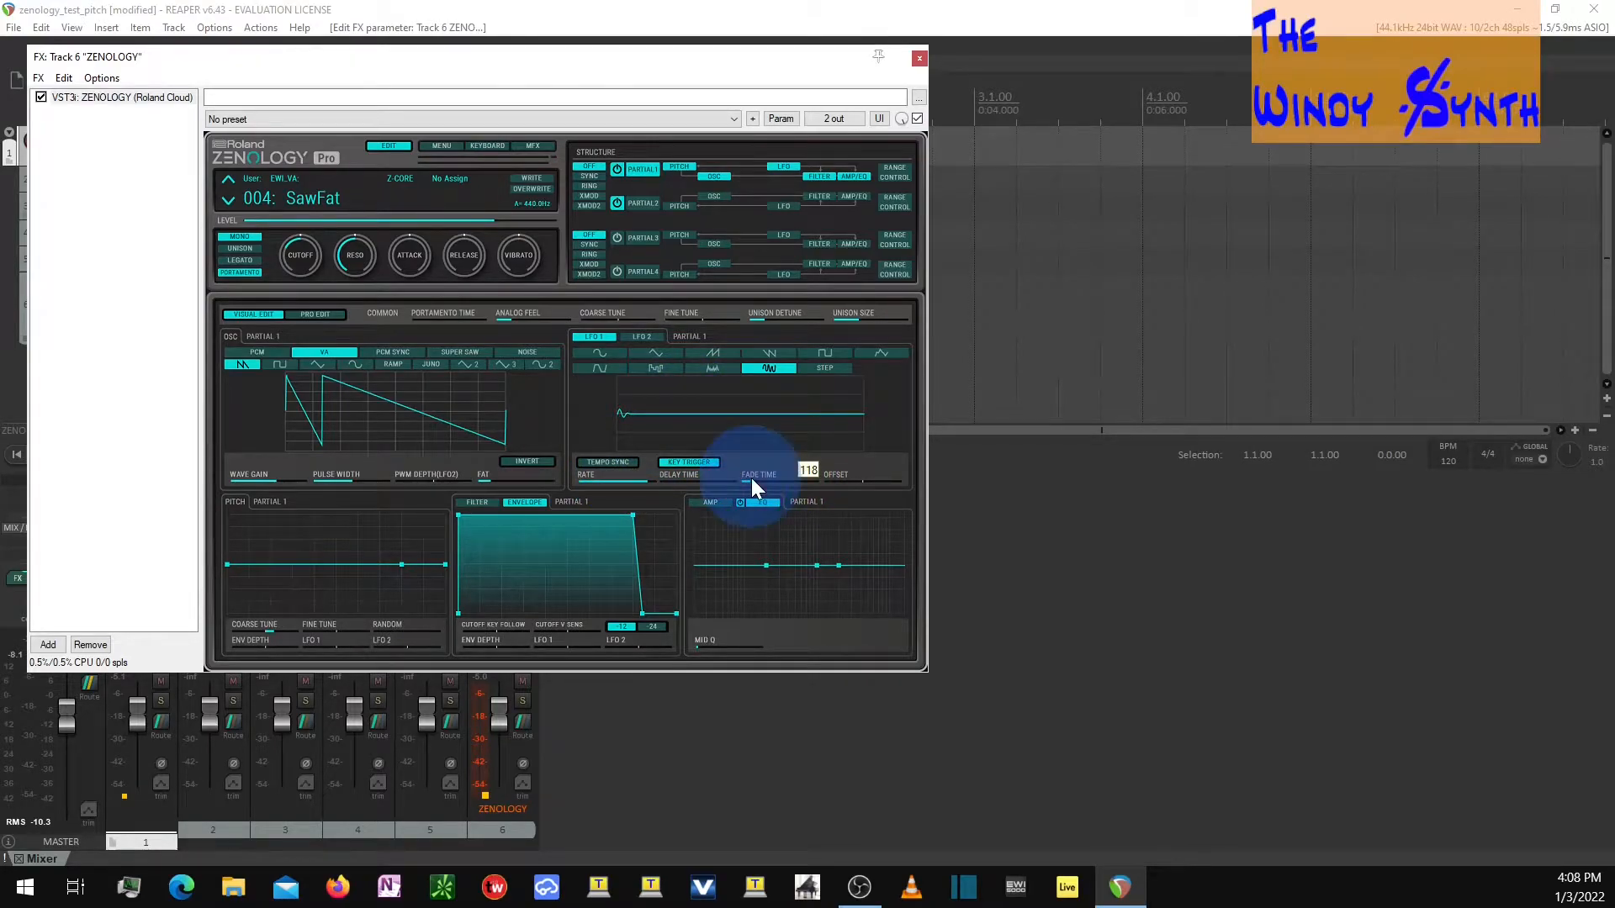
left_click(228, 200)
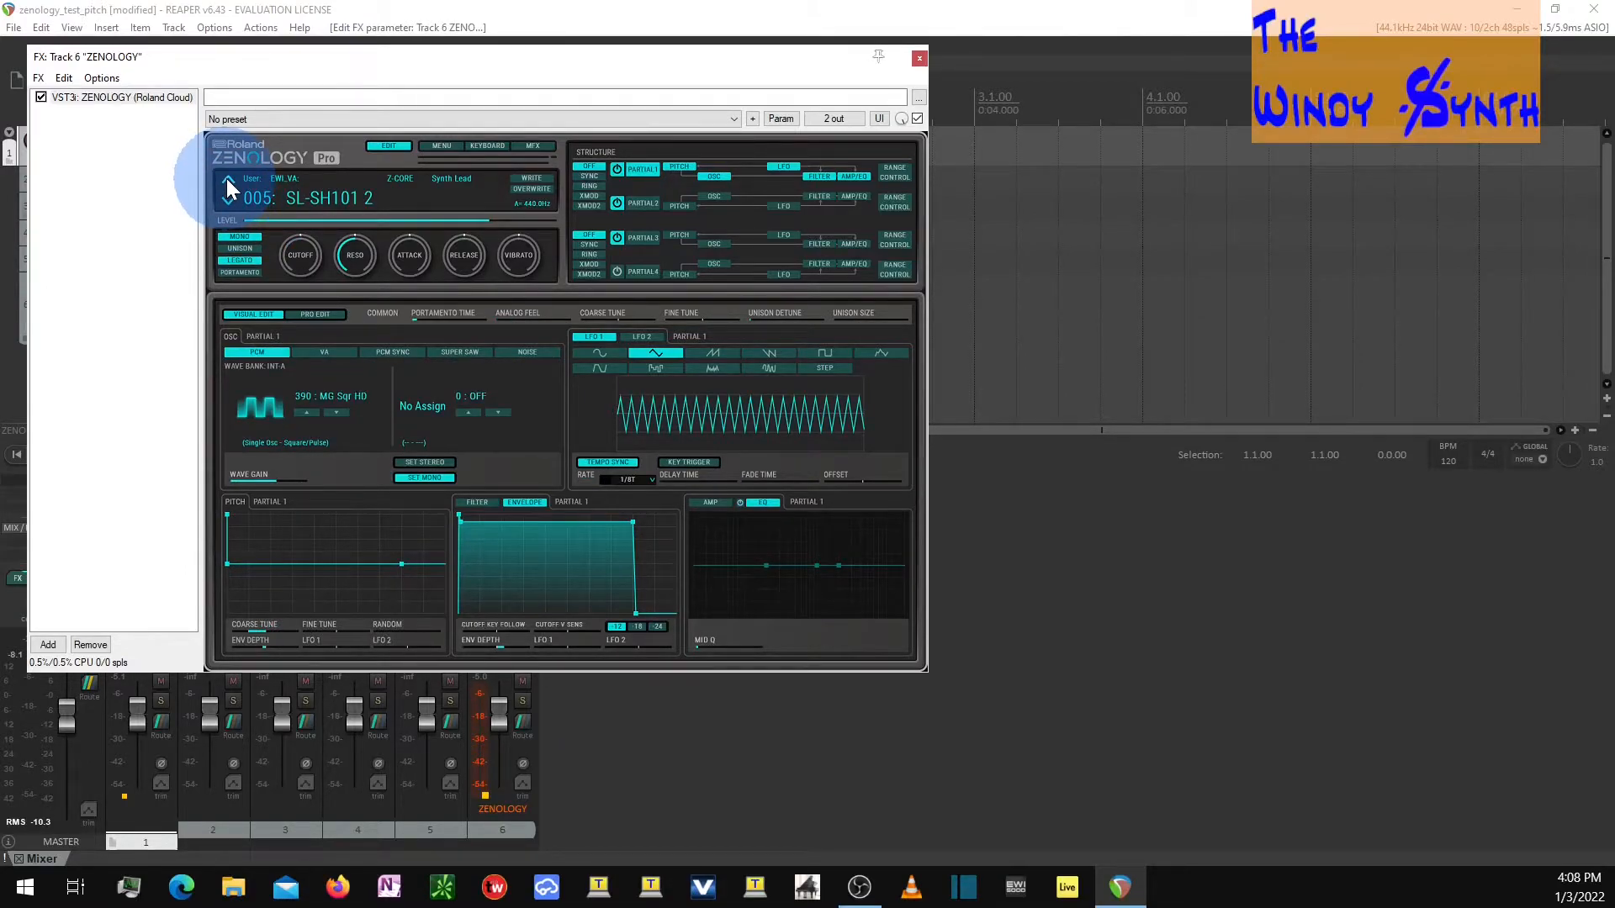
left_click(226, 180)
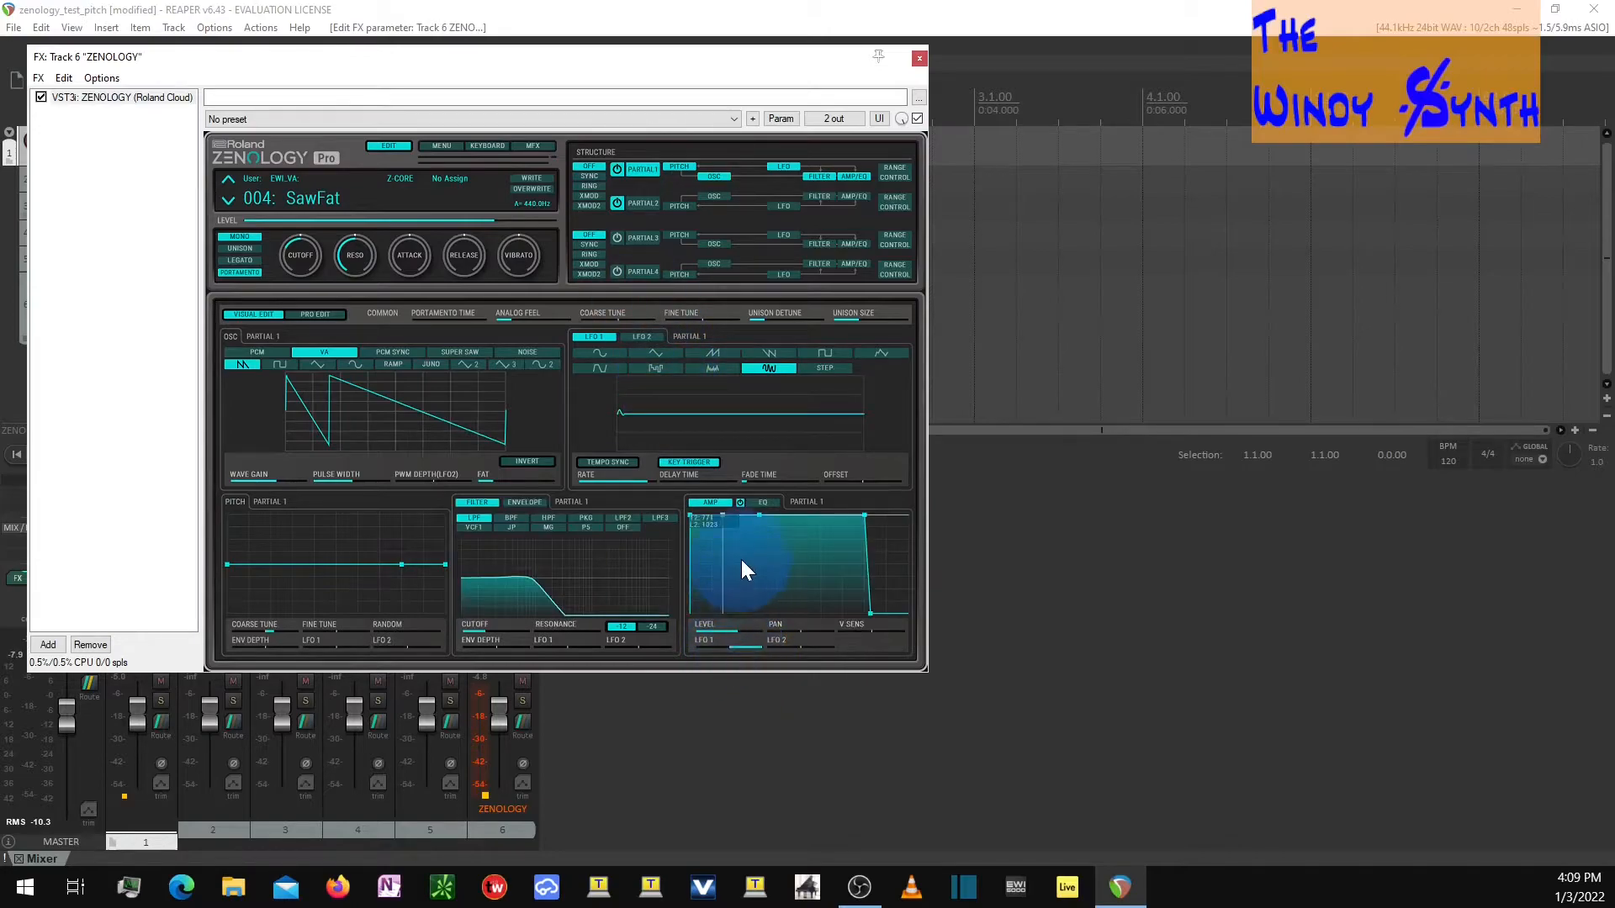
Step: Audition Partial 1 with a deeper LFO 1 amp modulation and a fade time of 433, and shorten the fade again
mouse_move(746, 648)
left_mouse_down()
mouse_move(732, 647)
mouse_move(762, 652)
left_mouse_up()
left_click_drag(744, 485, 777, 477)
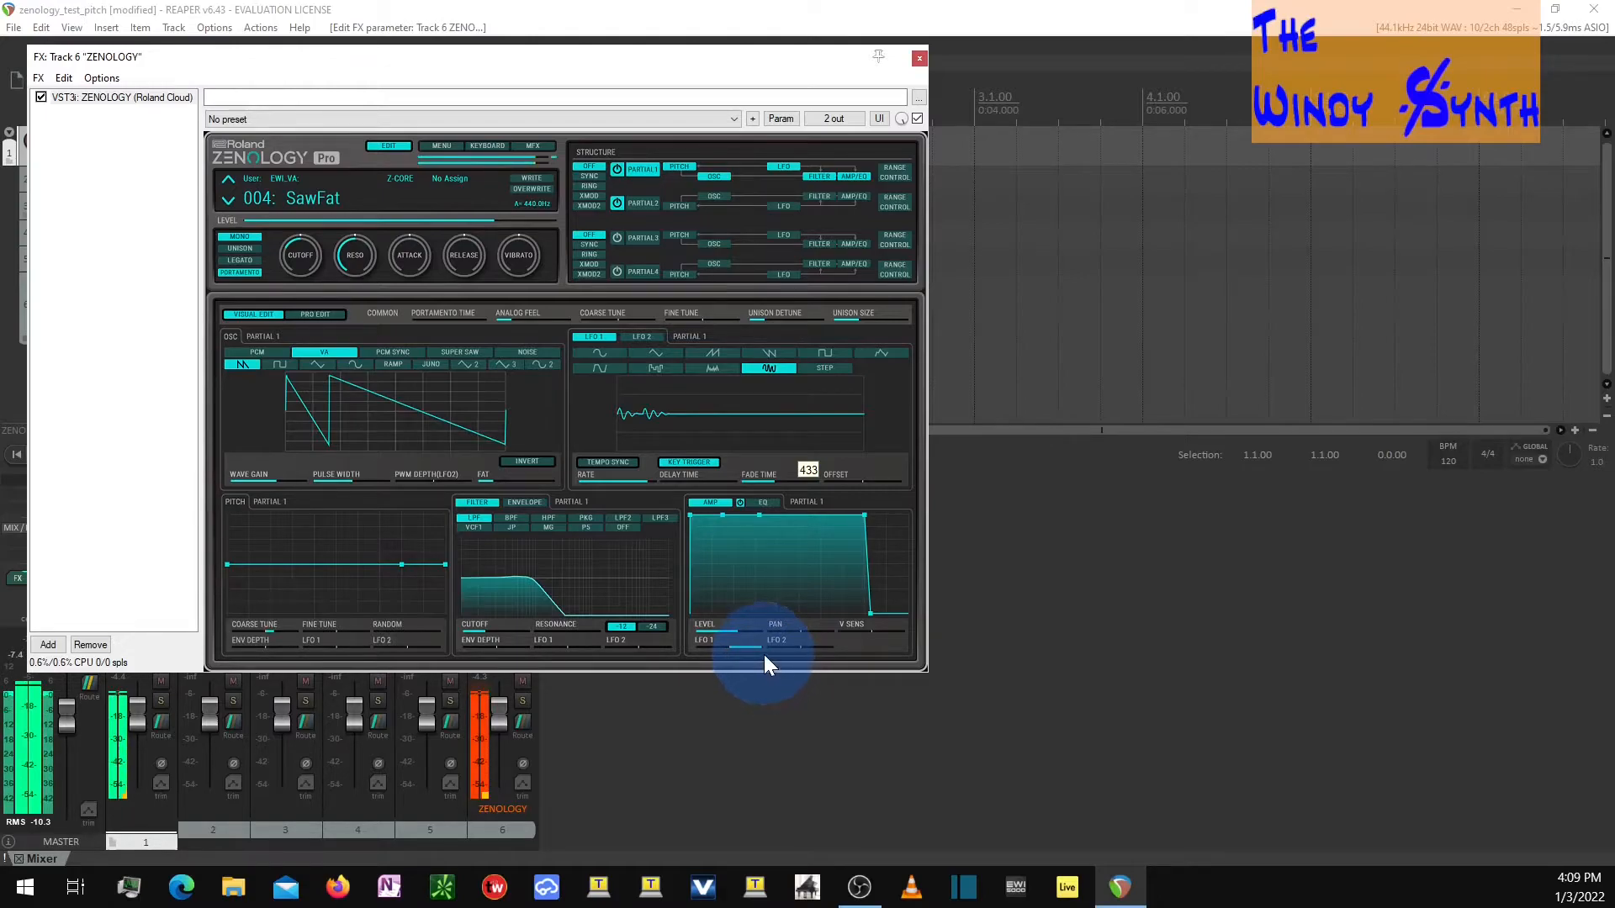
left_click_drag(761, 648, 766, 648)
left_click_drag(778, 479, 751, 479)
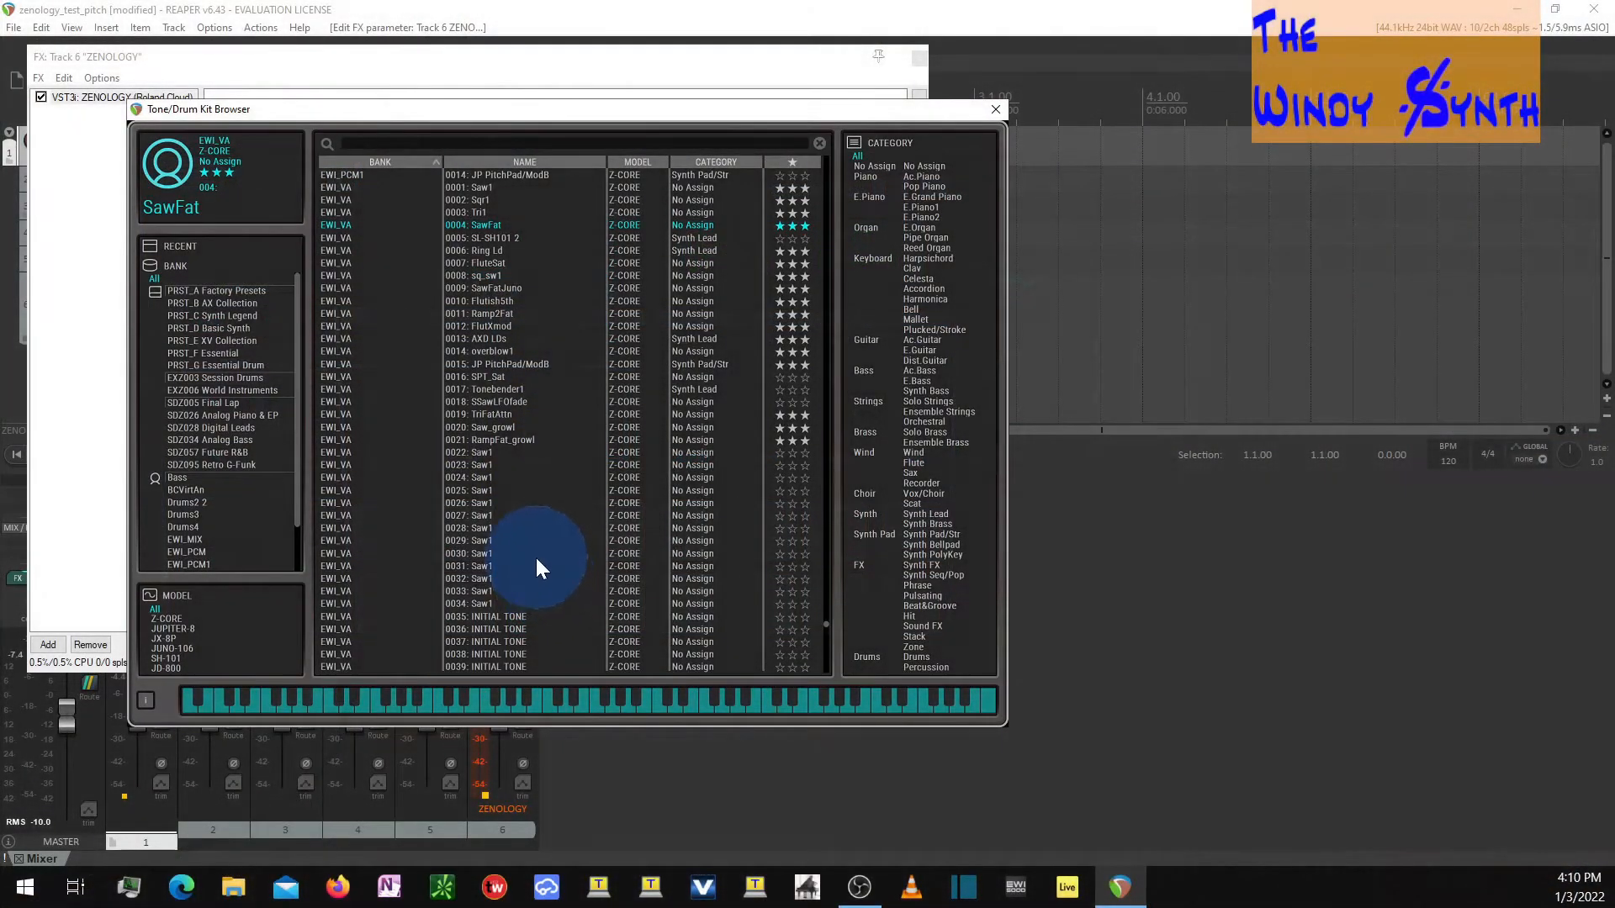
Step: Load tone 0020 Saw_growl from the EWI_VA bank and close the tone browser
left_click(503, 429)
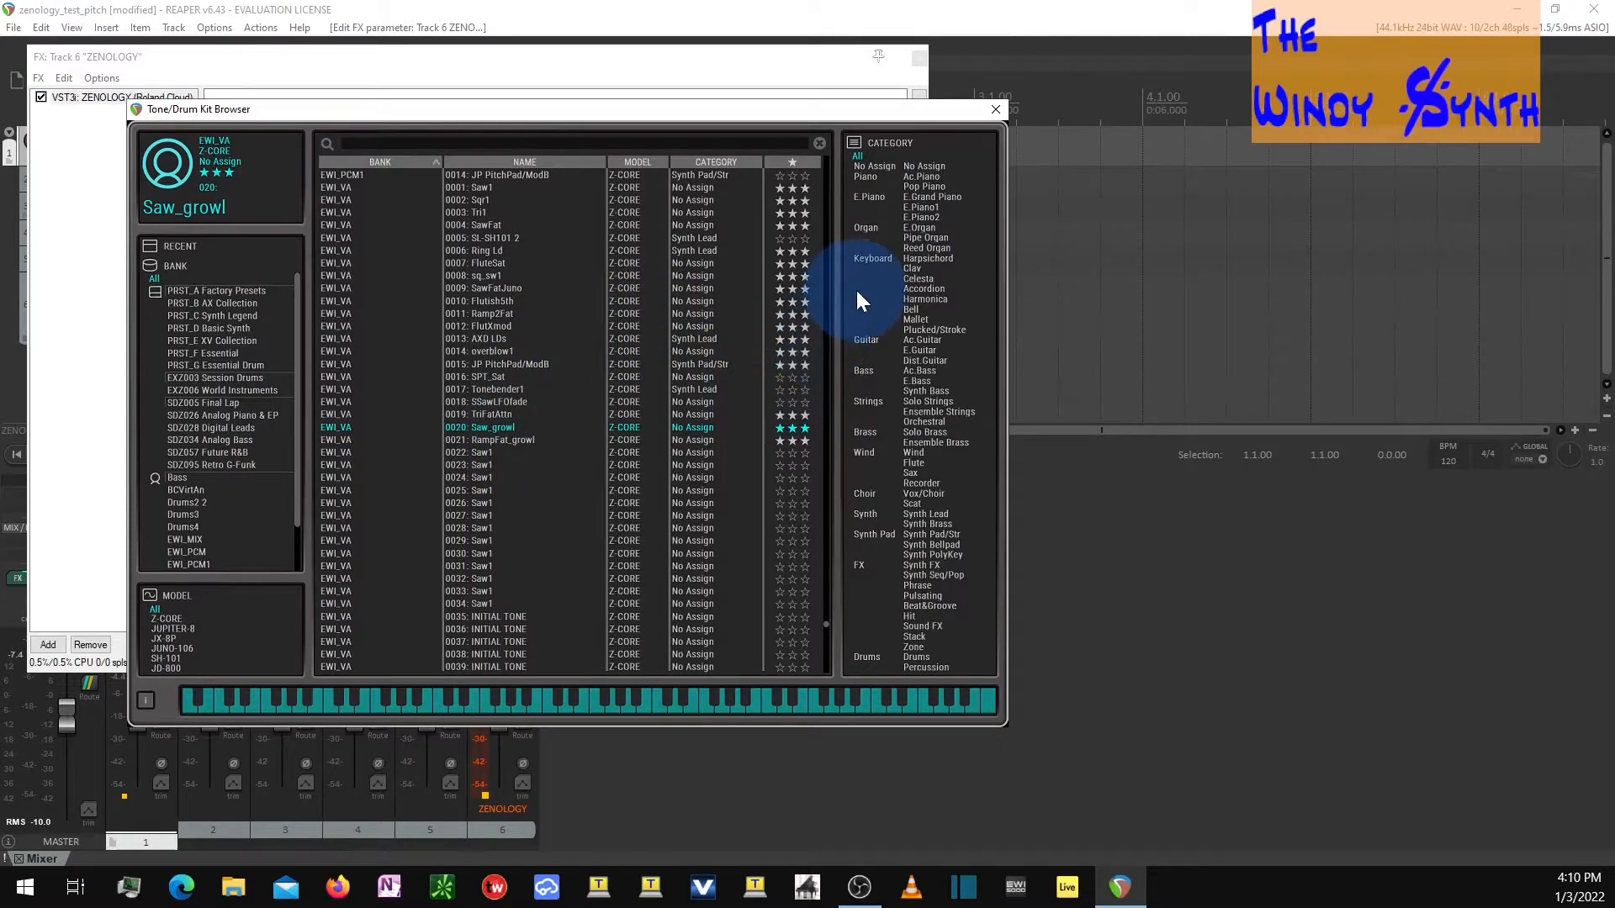
left_click(995, 110)
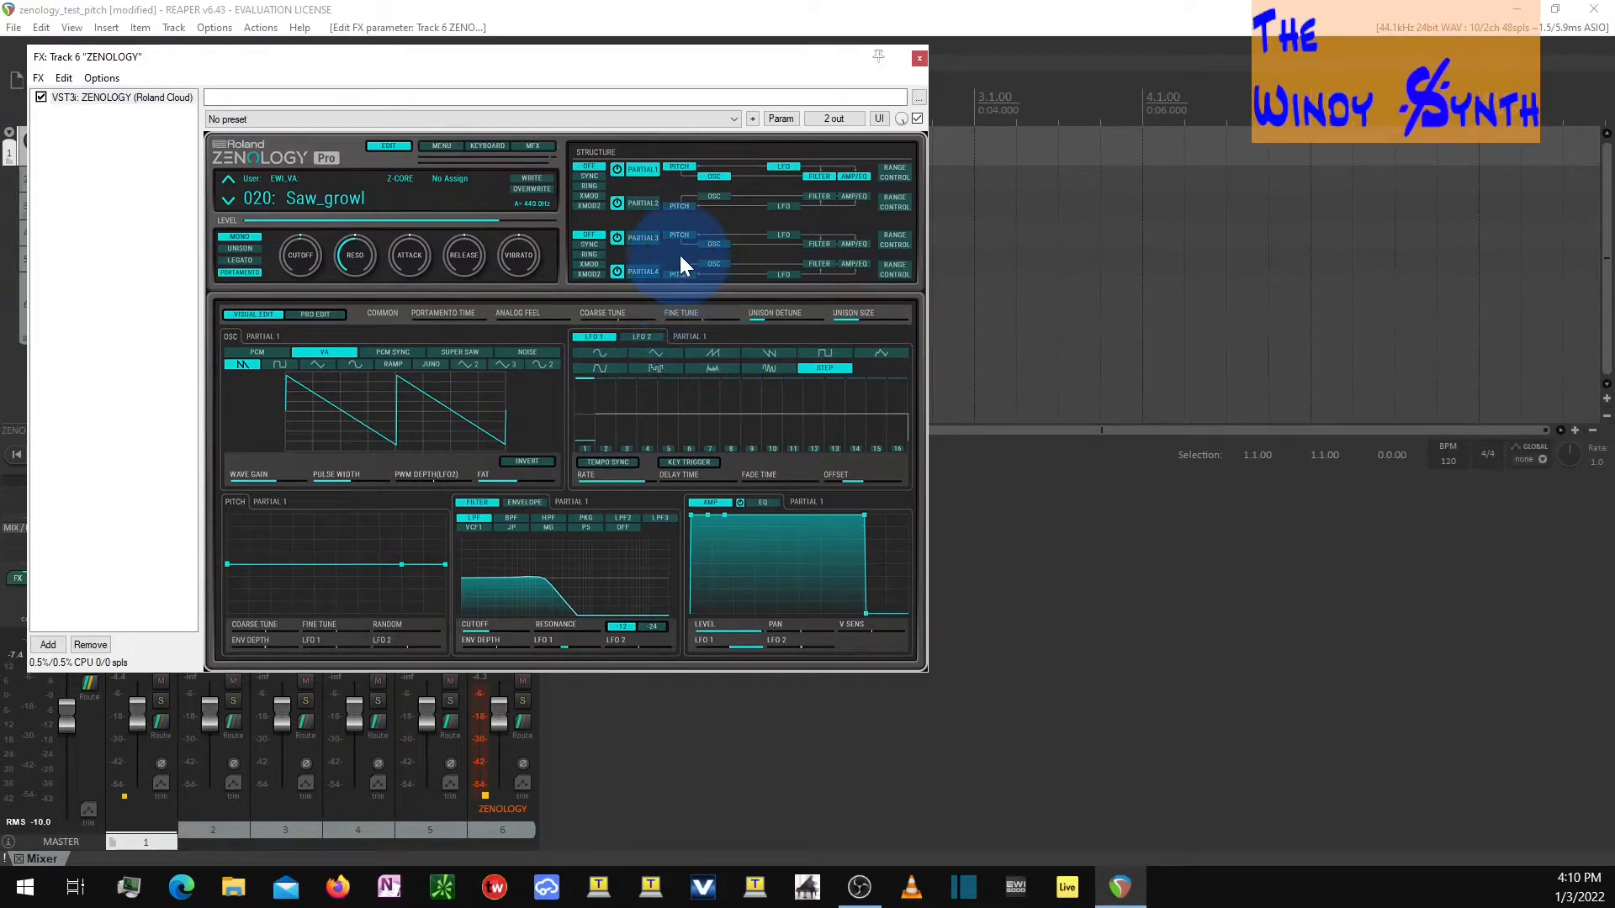
Step: Compare Partials 4, 3 and 2 of the Saw_growl tone, switching Partial 2 off to audition Partial 3
left_click(647, 271)
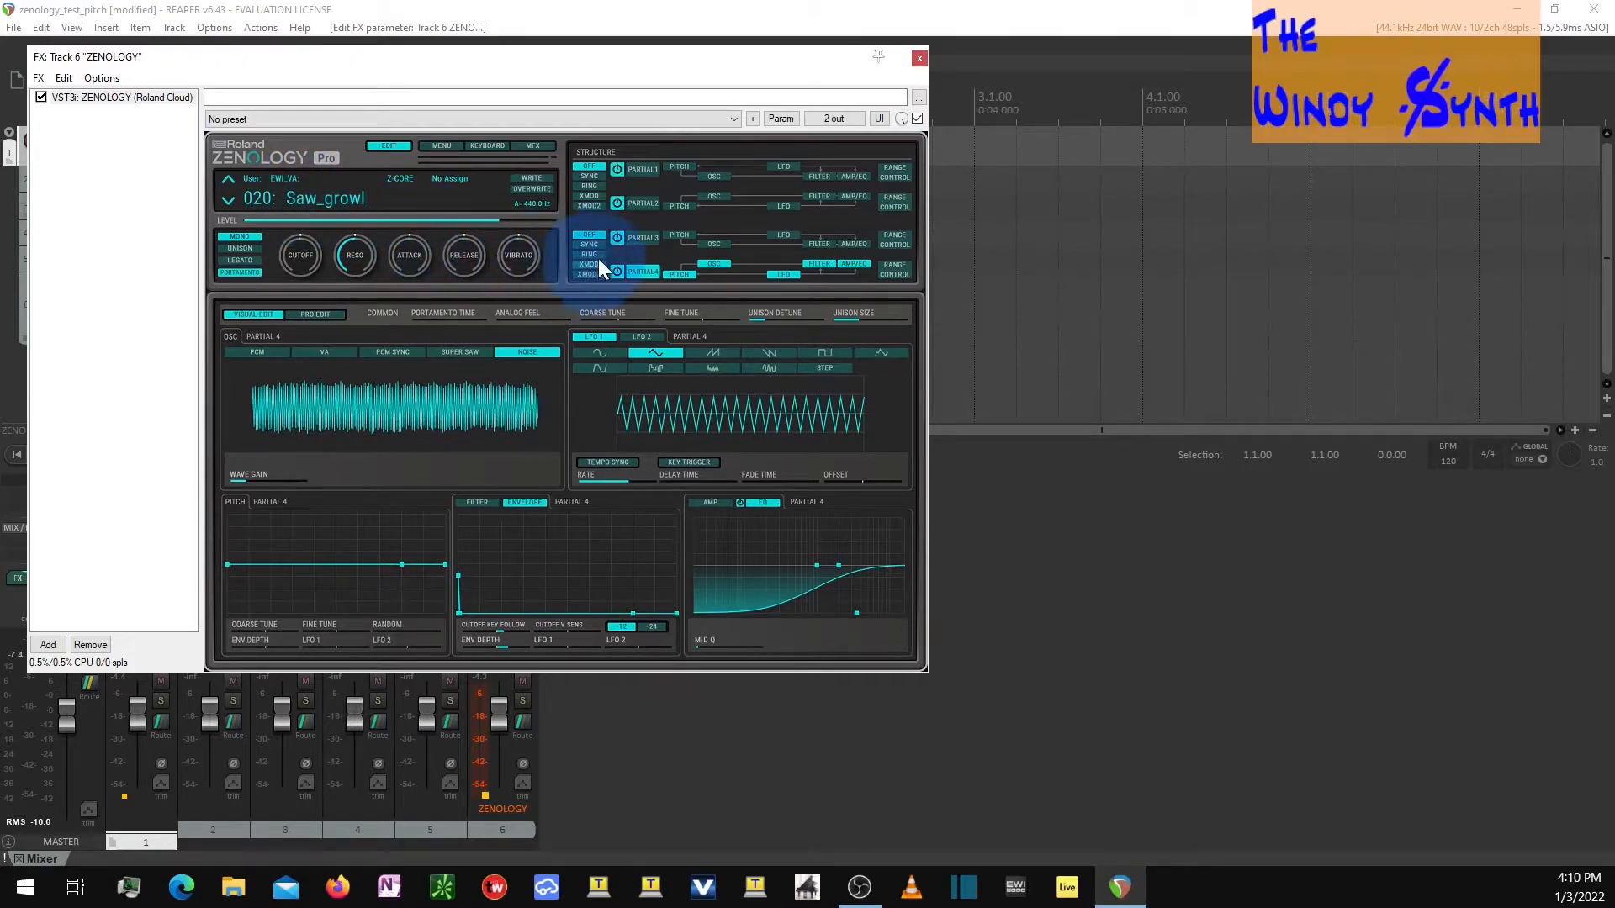
left_click(643, 235)
left_click(644, 203)
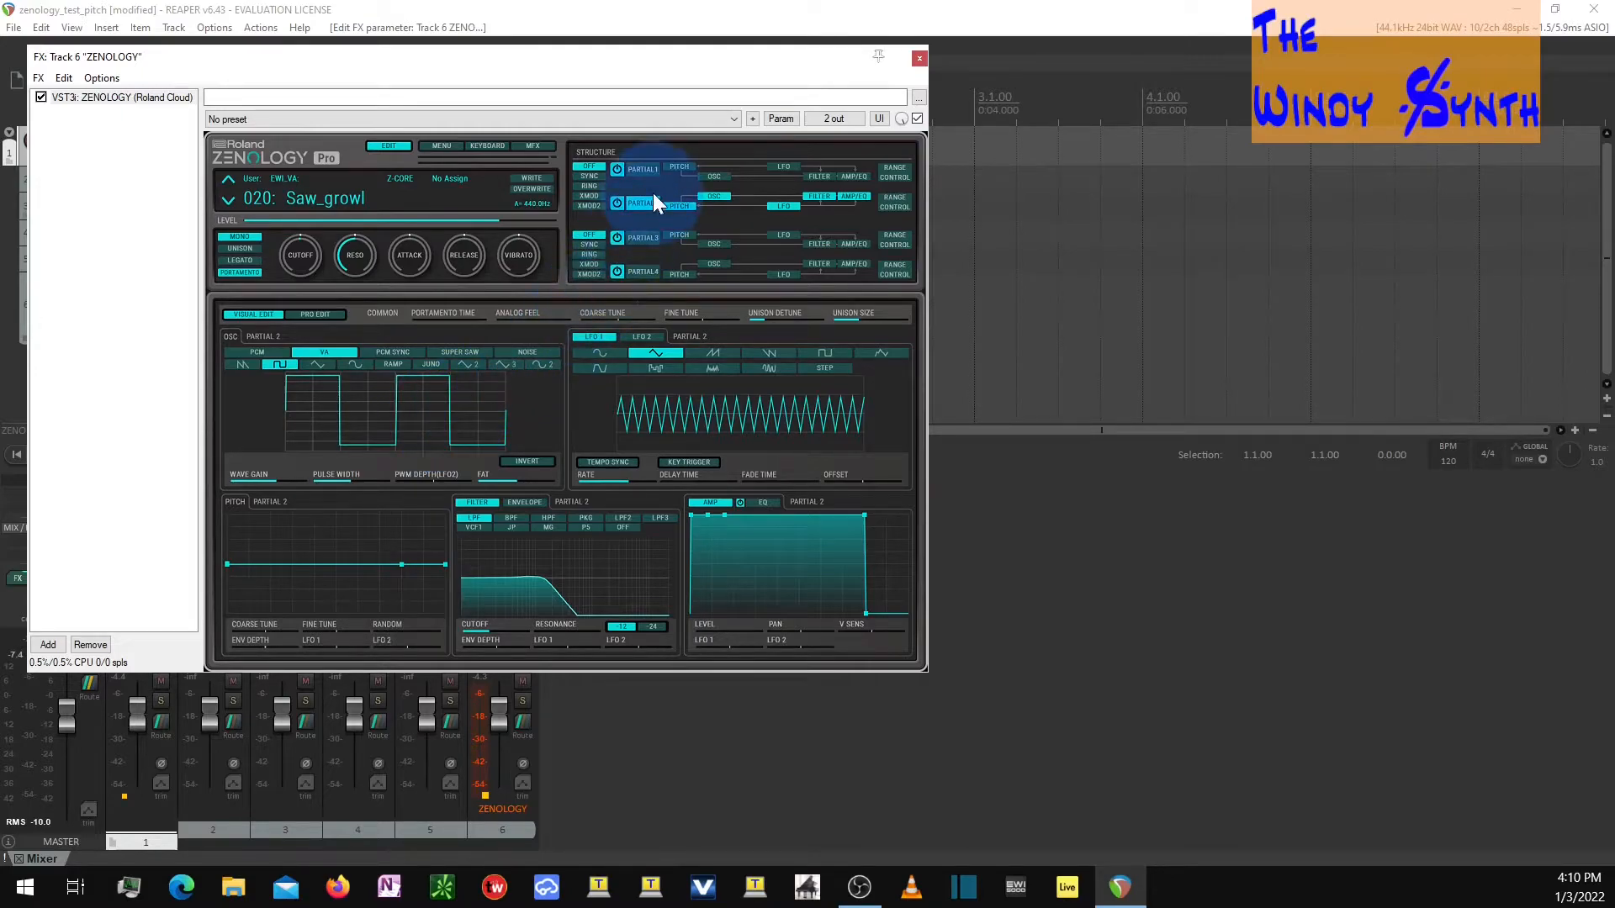
left_click(653, 236)
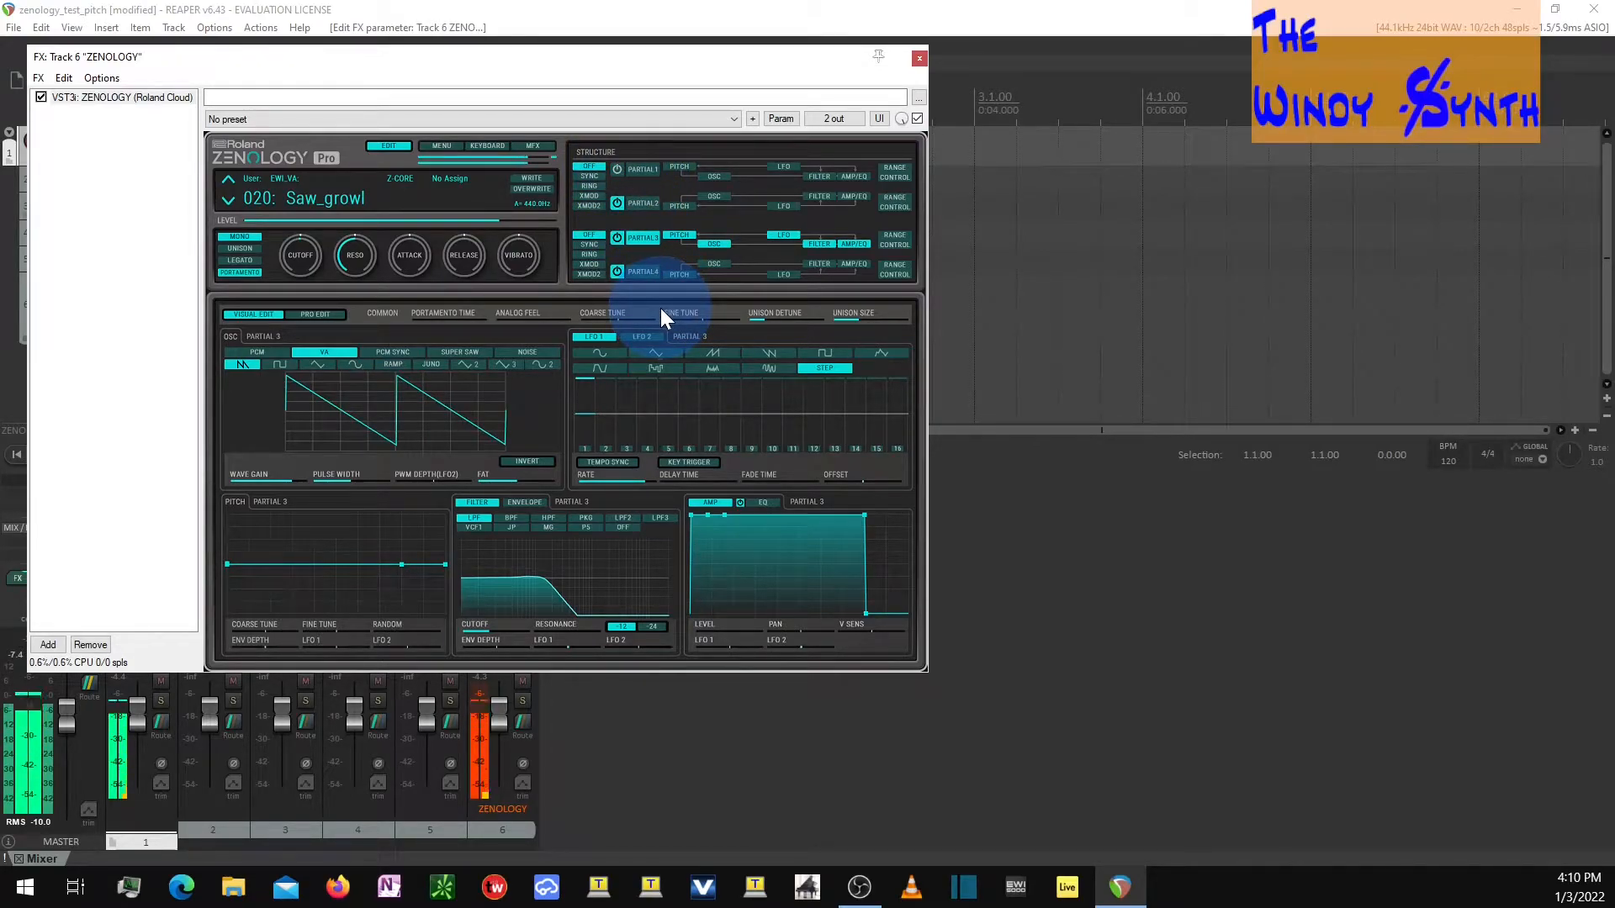
left_click(618, 204)
left_click(649, 236)
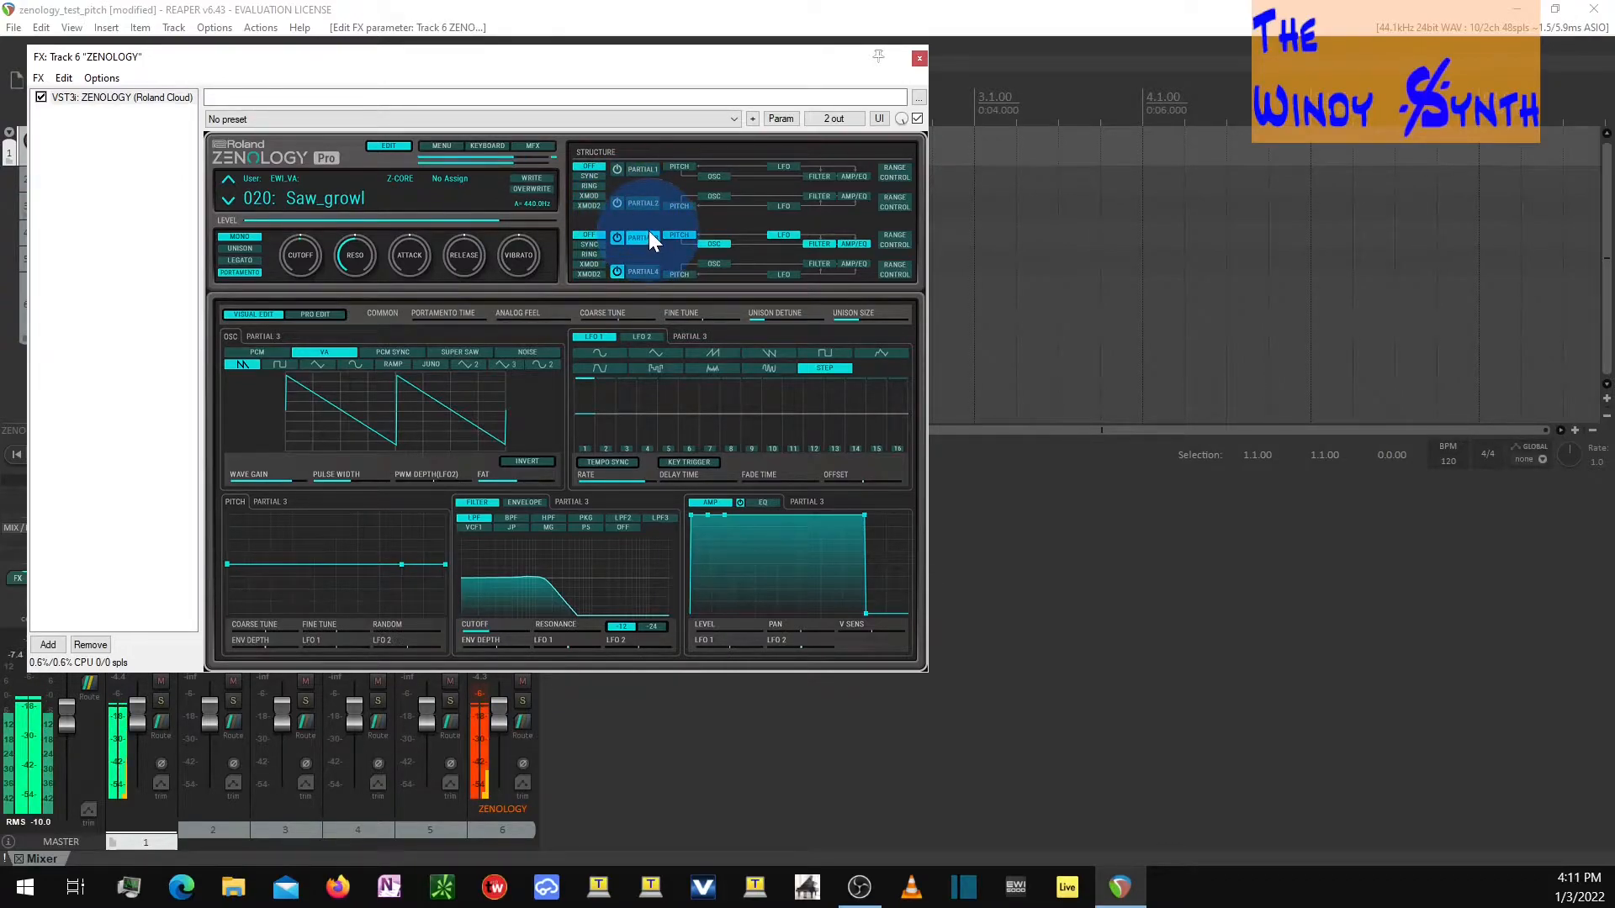
left_click(406, 200)
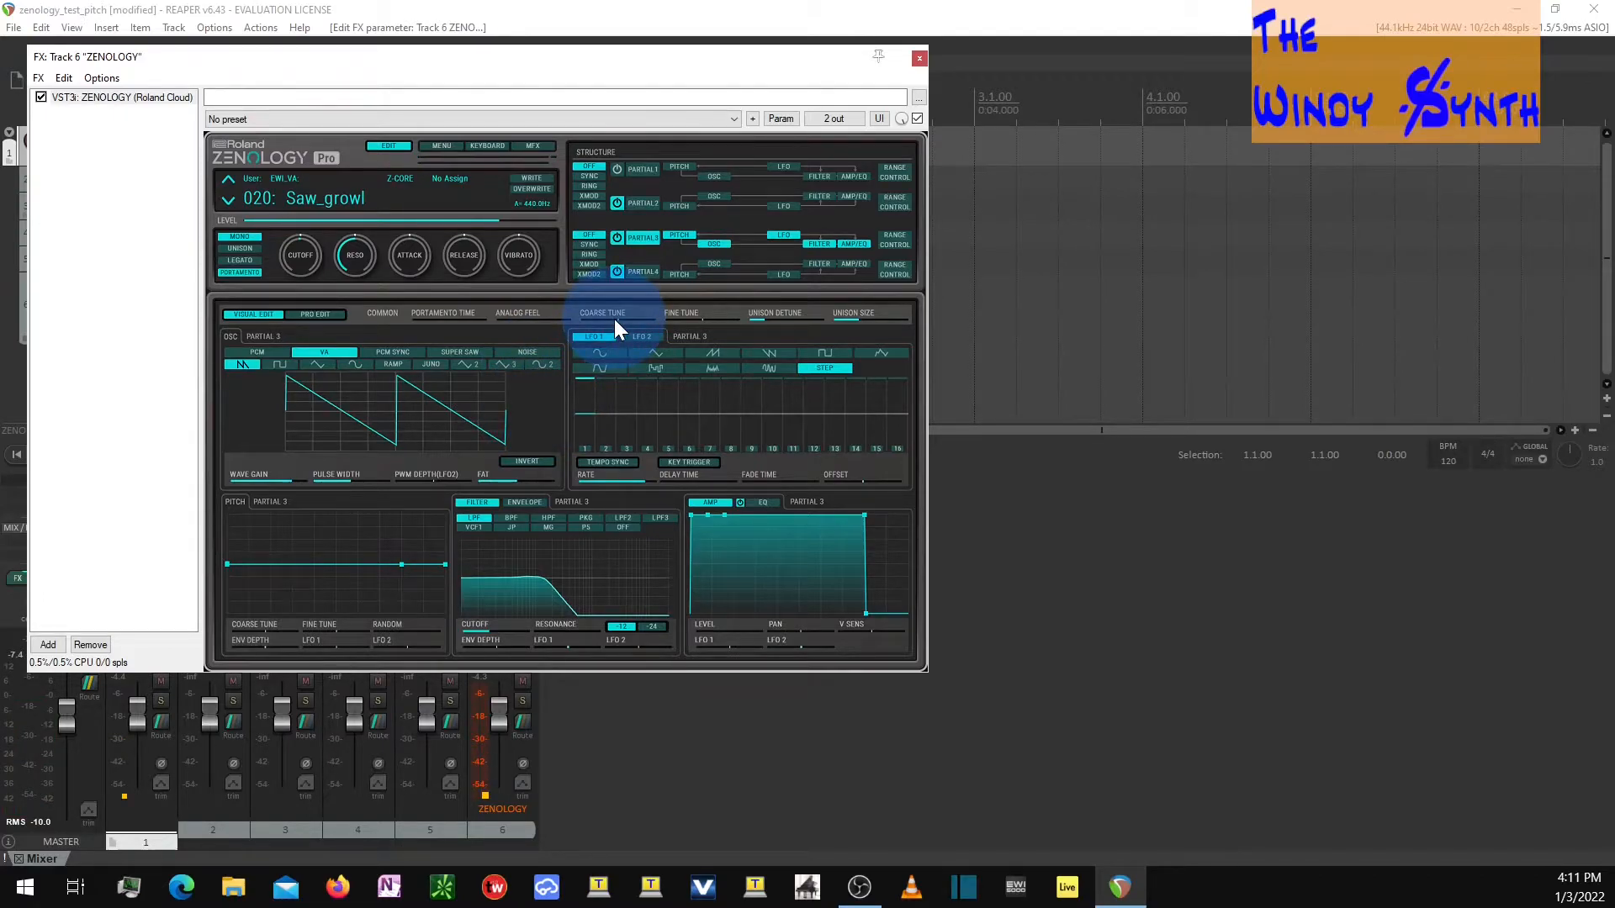
Step: Examine Partial 1's LFO 1 step pattern and offset, along with its amp level and LFO 1 amp depth
left_click(643, 173)
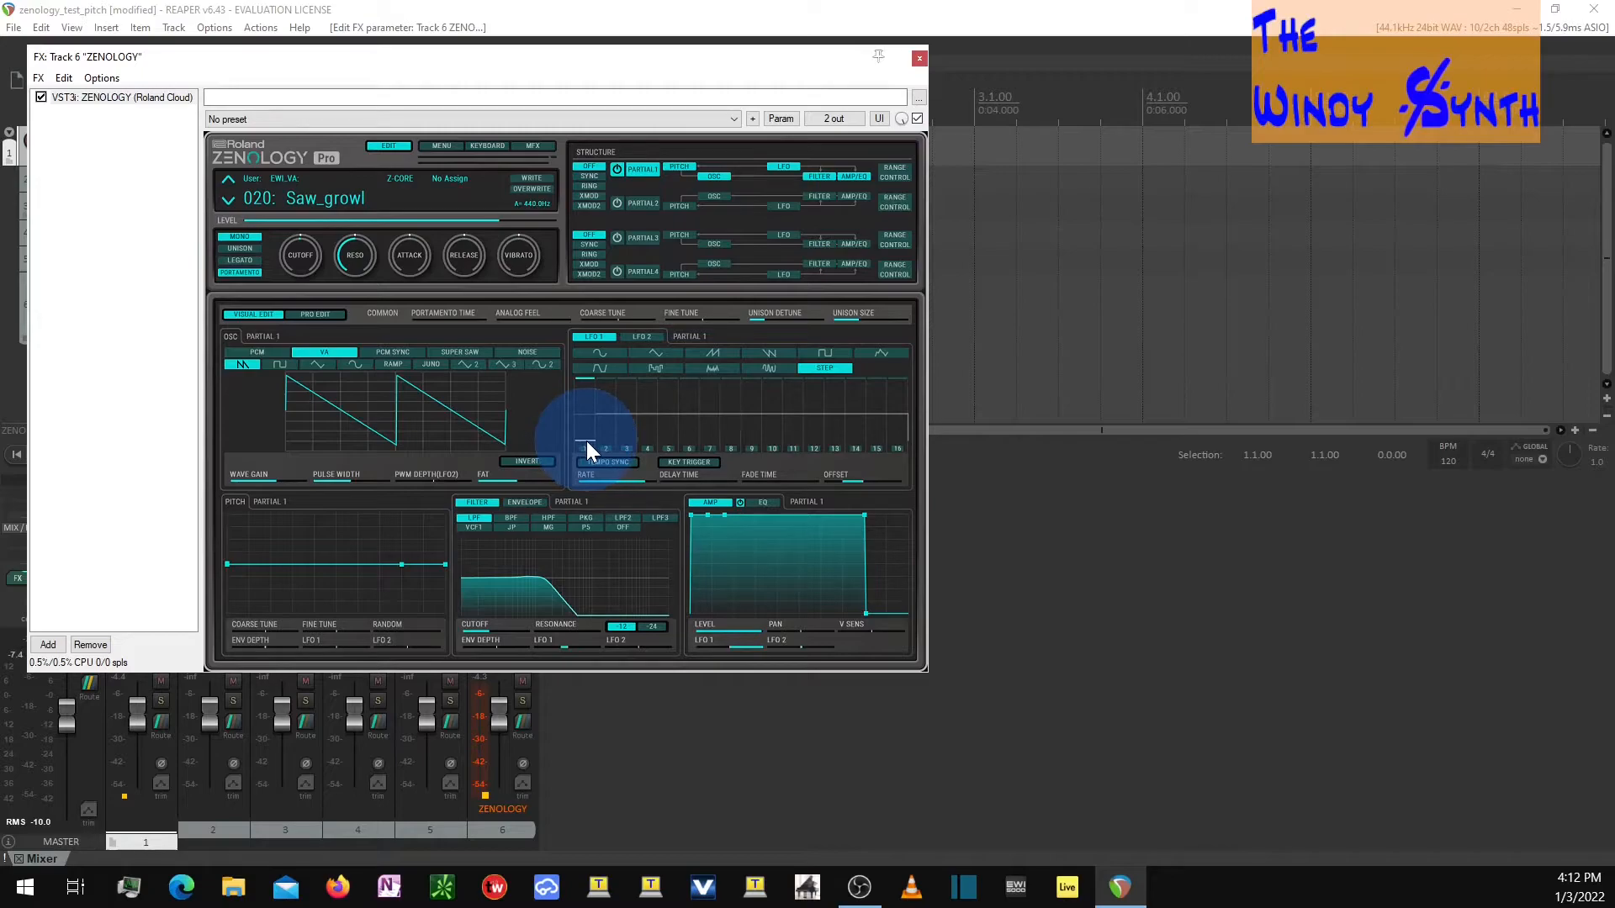
mouse_move(589, 441)
left_mouse_down()
mouse_move(583, 416)
mouse_move(587, 442)
left_mouse_up()
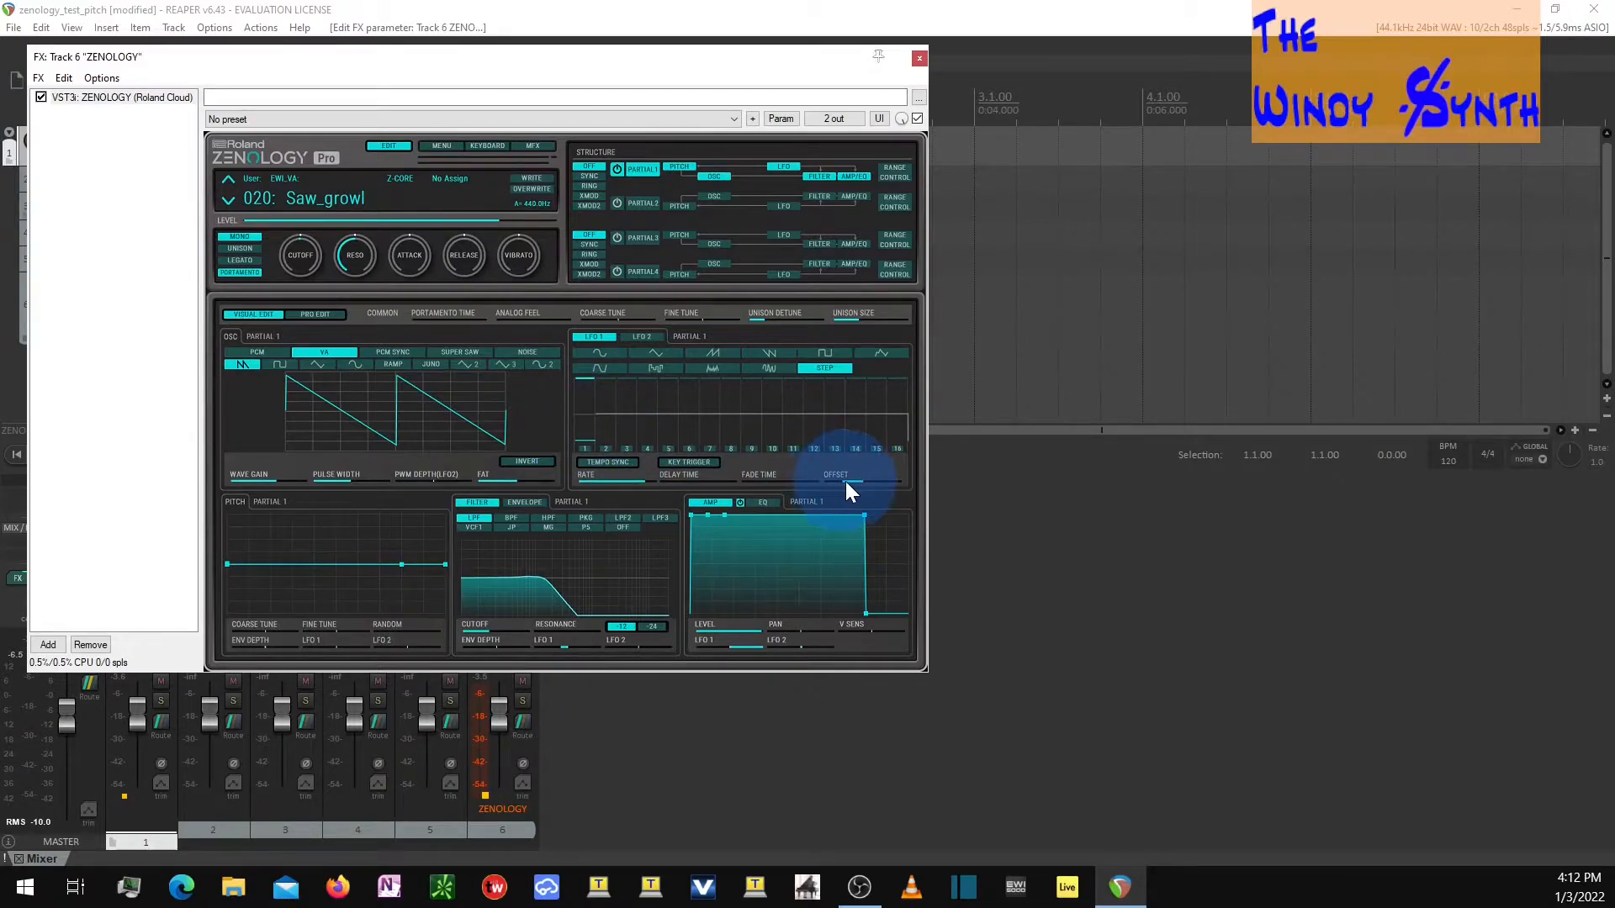
left_click_drag(844, 481, 863, 486)
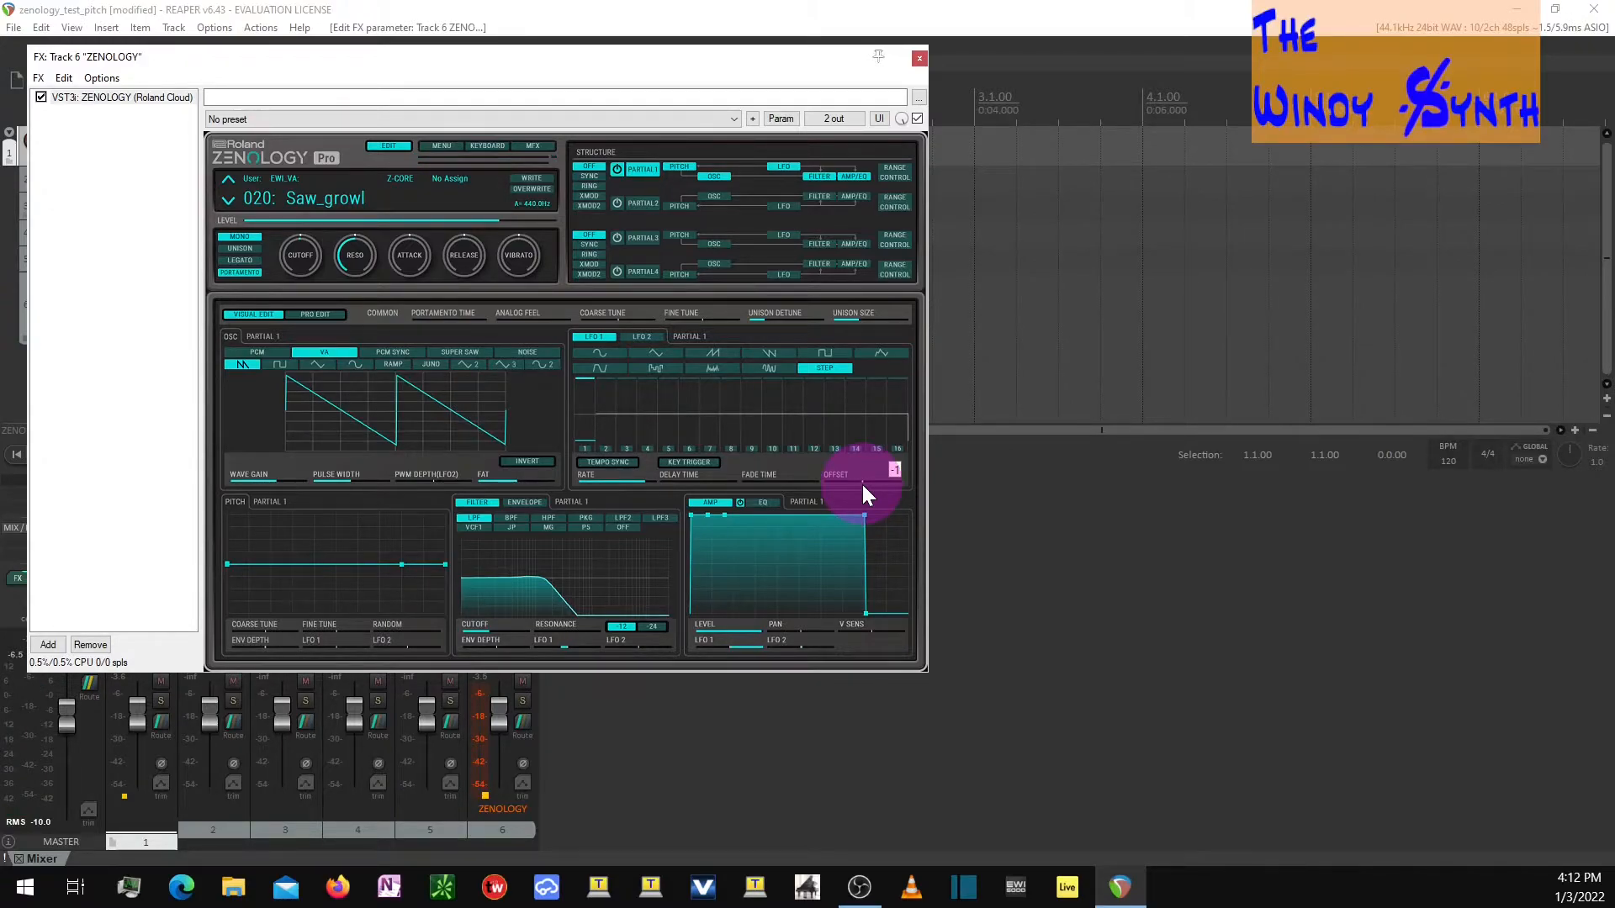
mouse_move(863, 486)
left_mouse_down()
mouse_move(843, 483)
mouse_move(857, 493)
left_mouse_up()
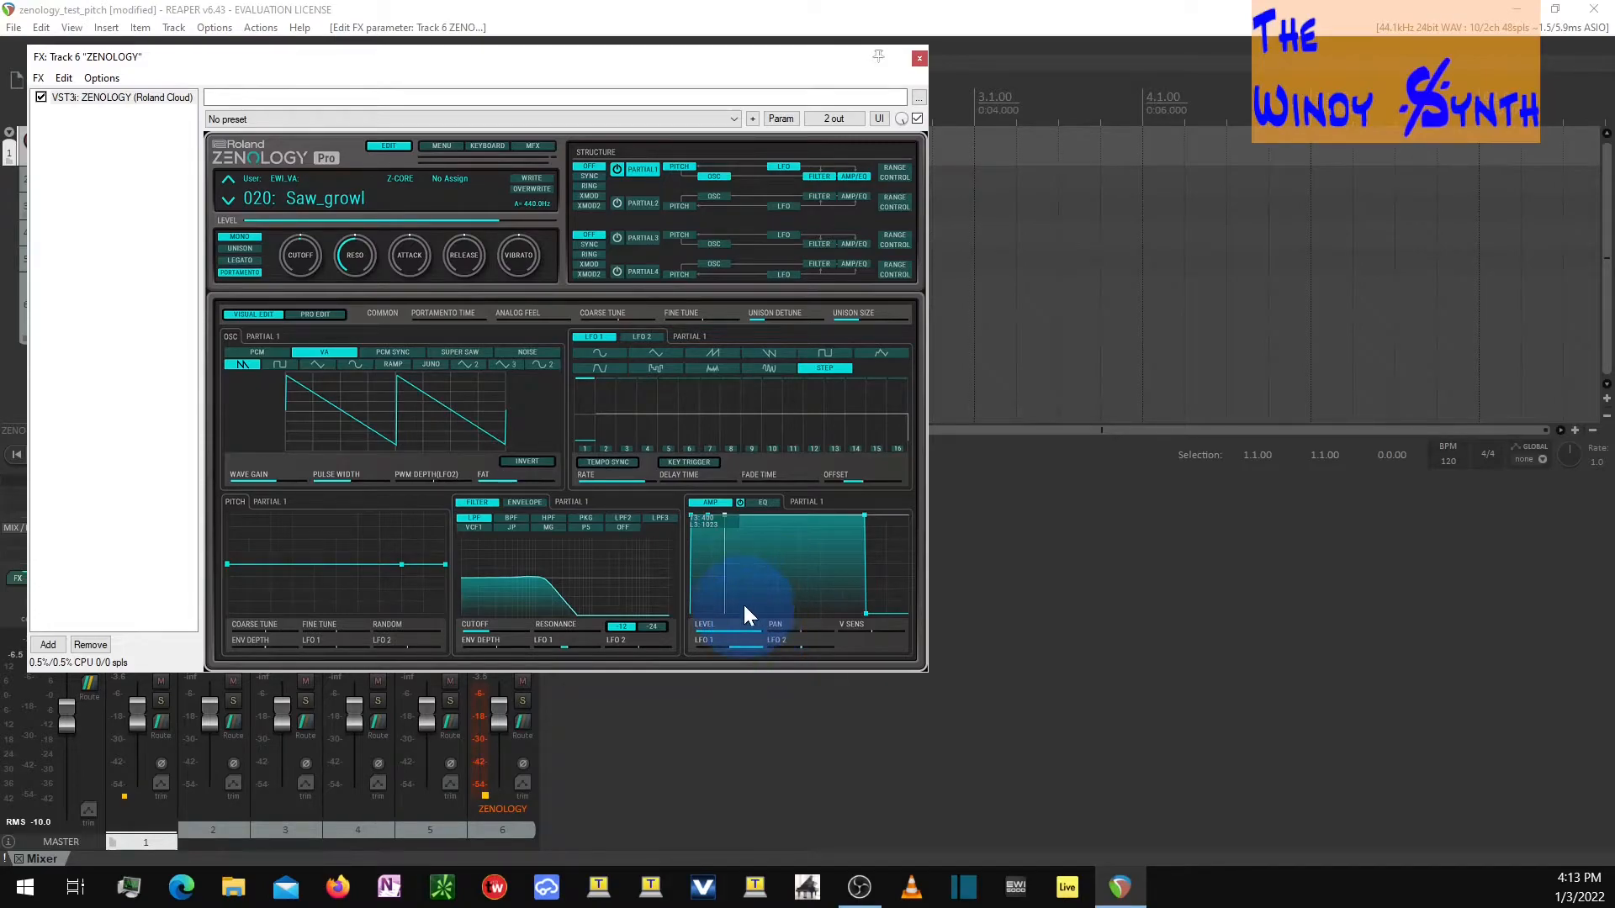
left_click_drag(759, 629, 705, 635)
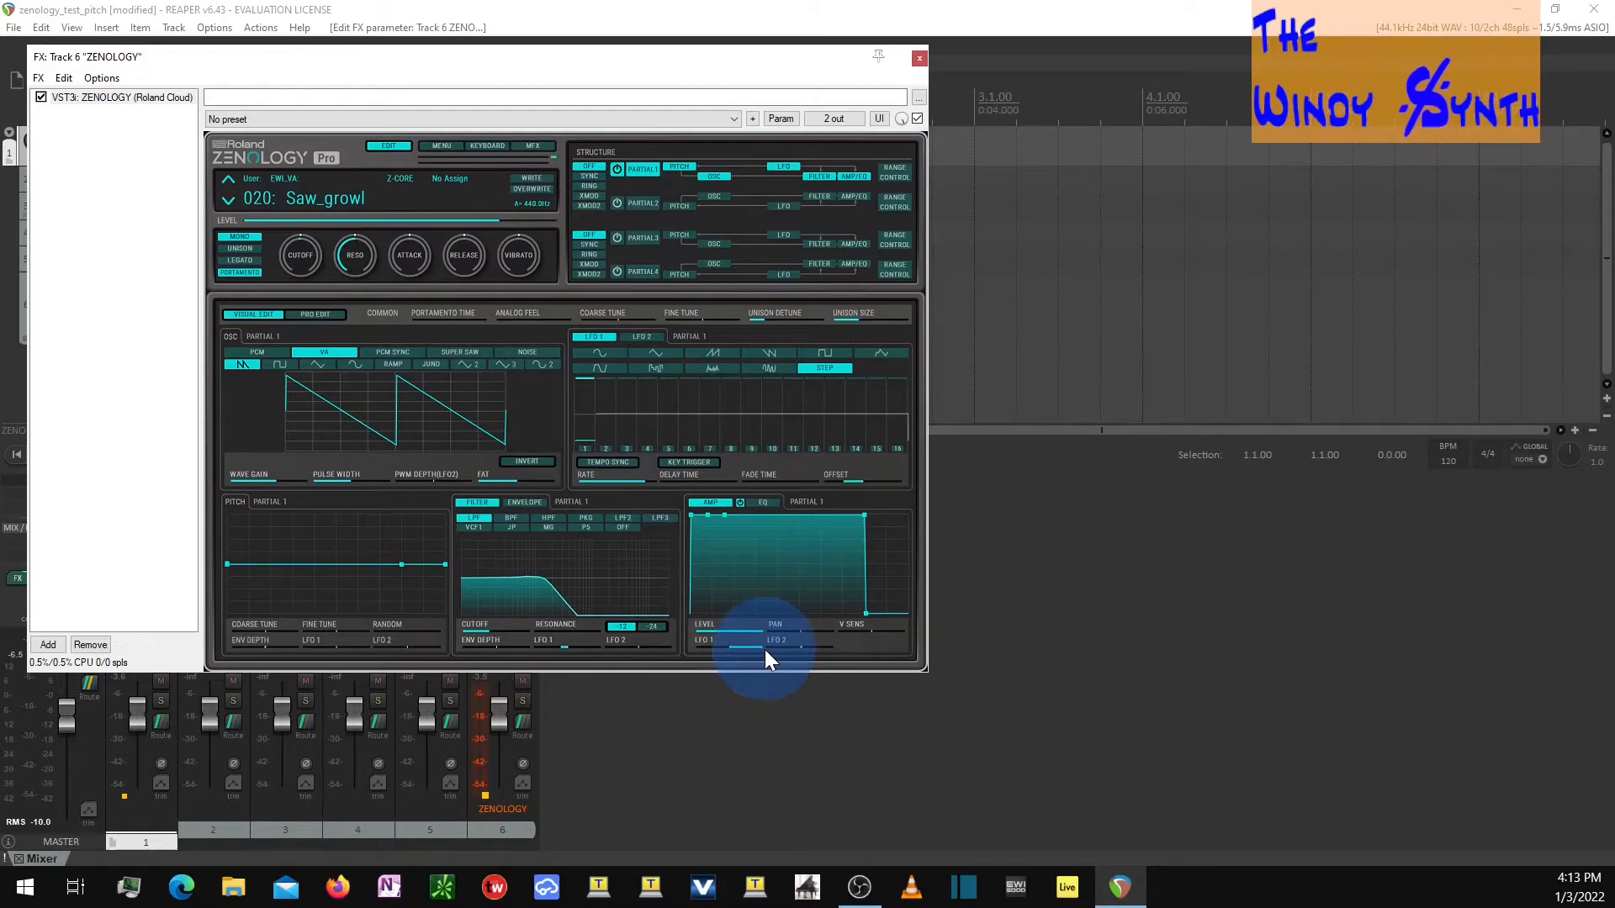
mouse_move(764, 648)
left_mouse_down()
mouse_move(732, 648)
mouse_move(767, 648)
left_mouse_up()
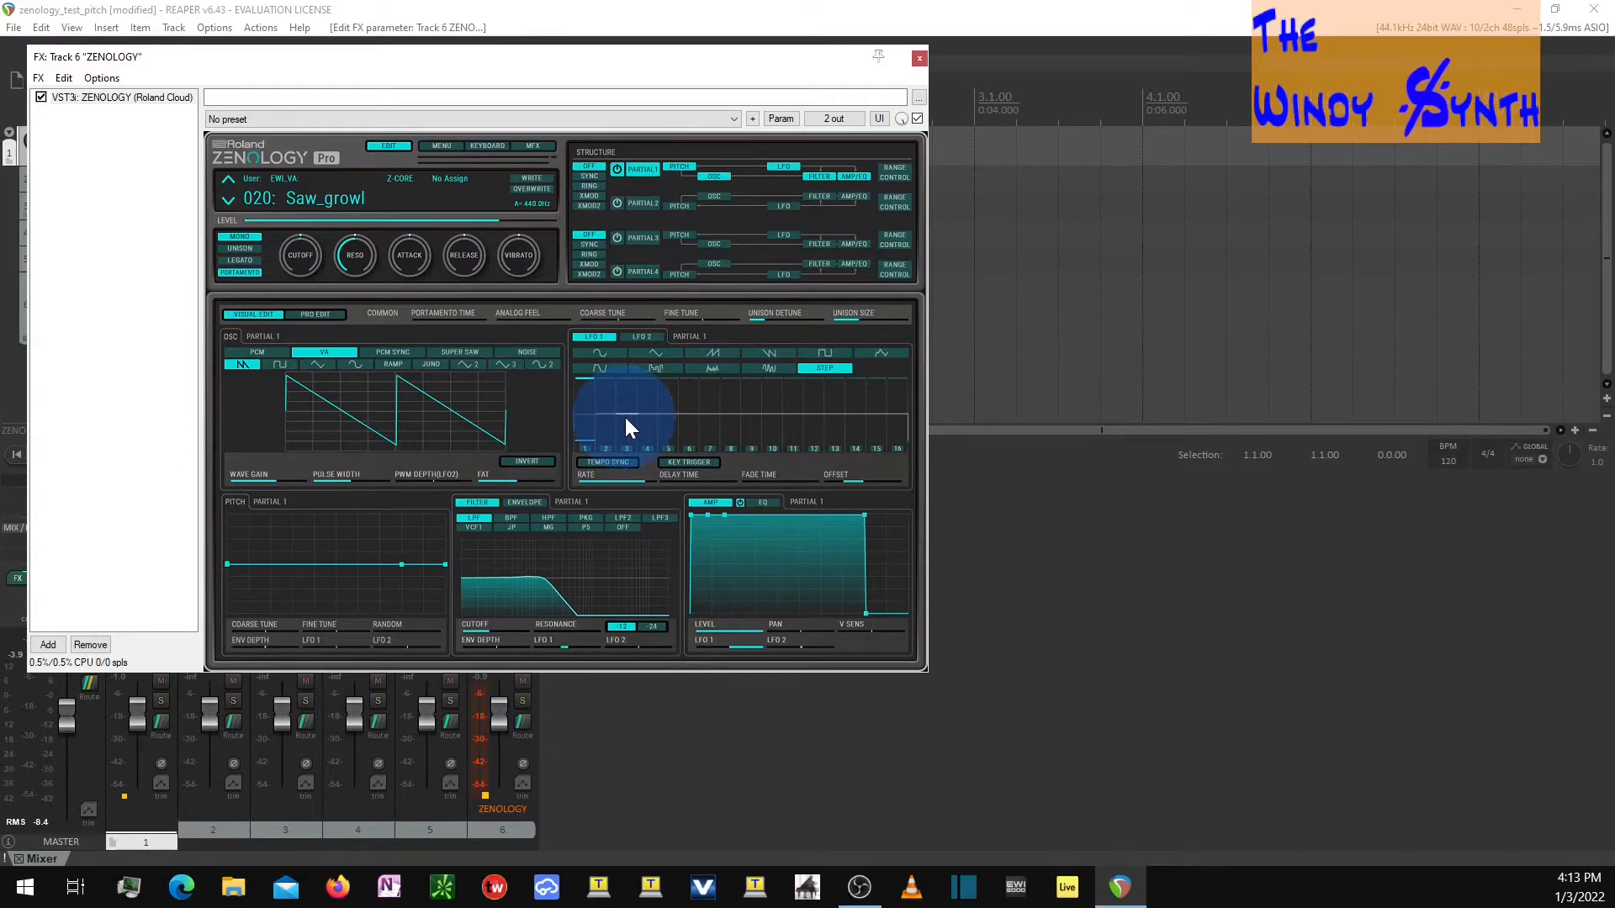
Step: Check Partial 1's LFO 2 waveform and rate, its matrix control assignments, and its LFO 1 amp depth
left_click(642, 338)
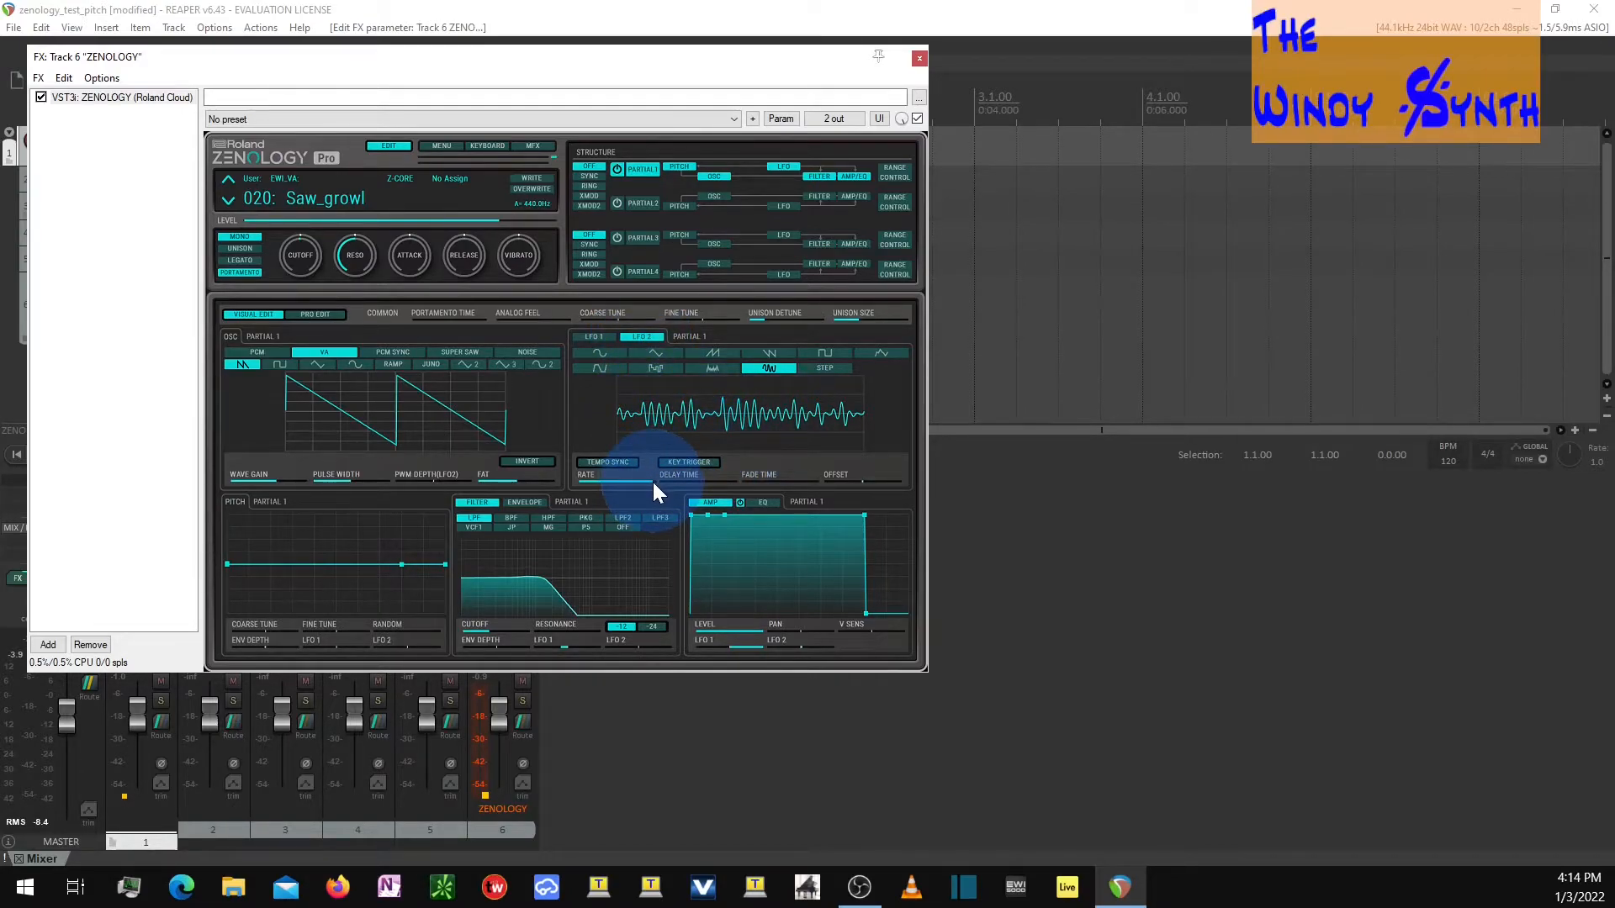
mouse_move(652, 482)
left_mouse_down()
mouse_move(635, 486)
mouse_move(655, 487)
left_mouse_up()
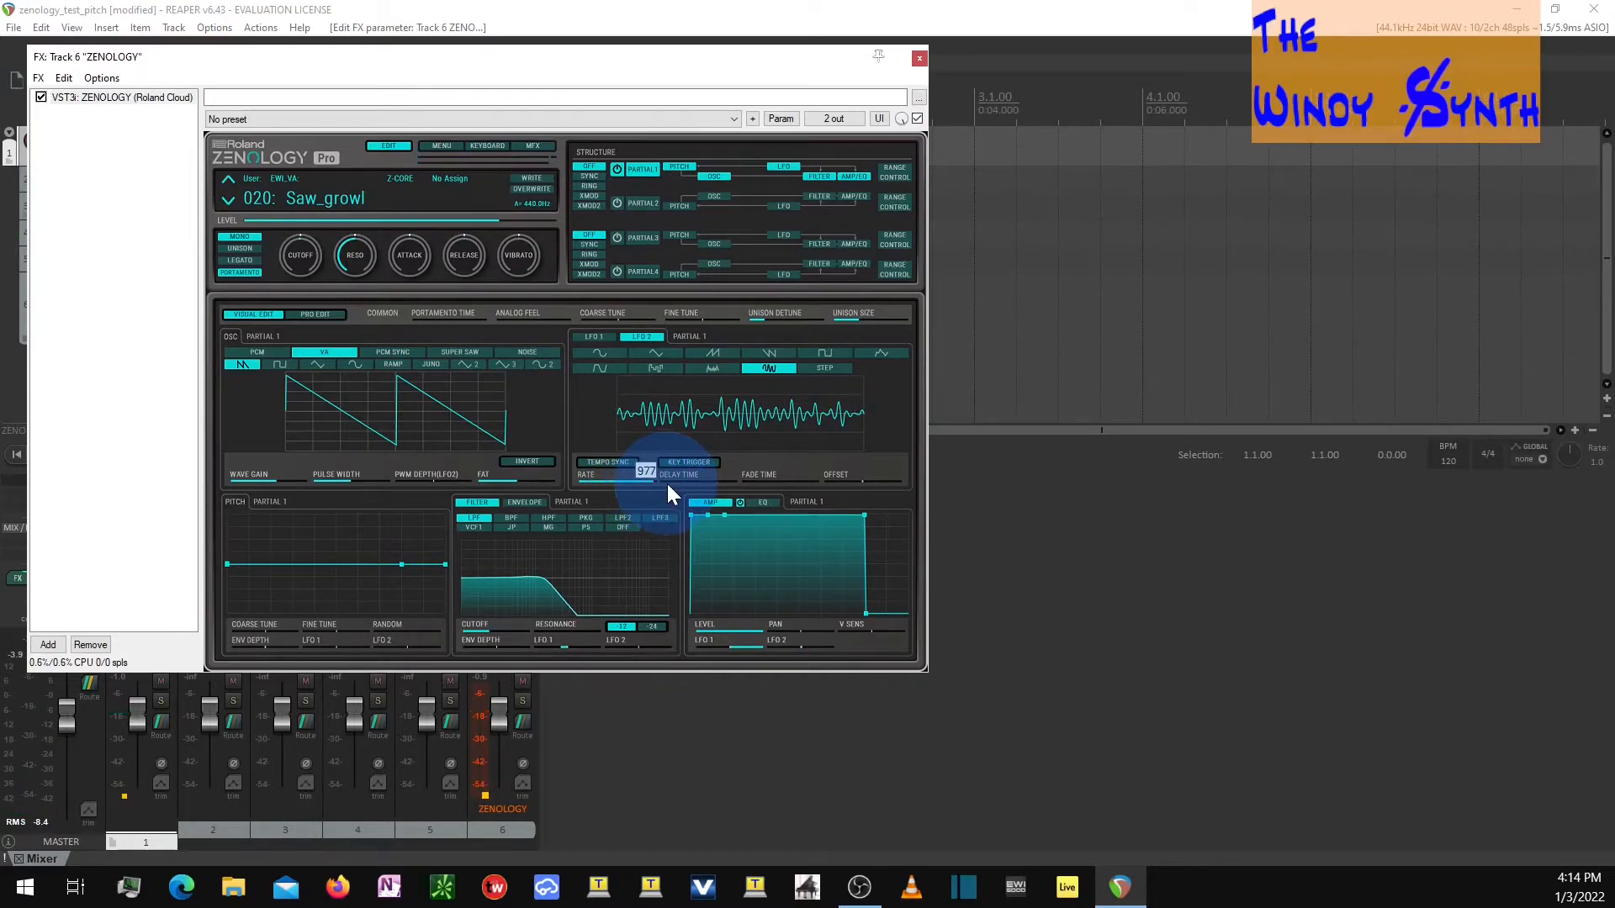
left_click(903, 172)
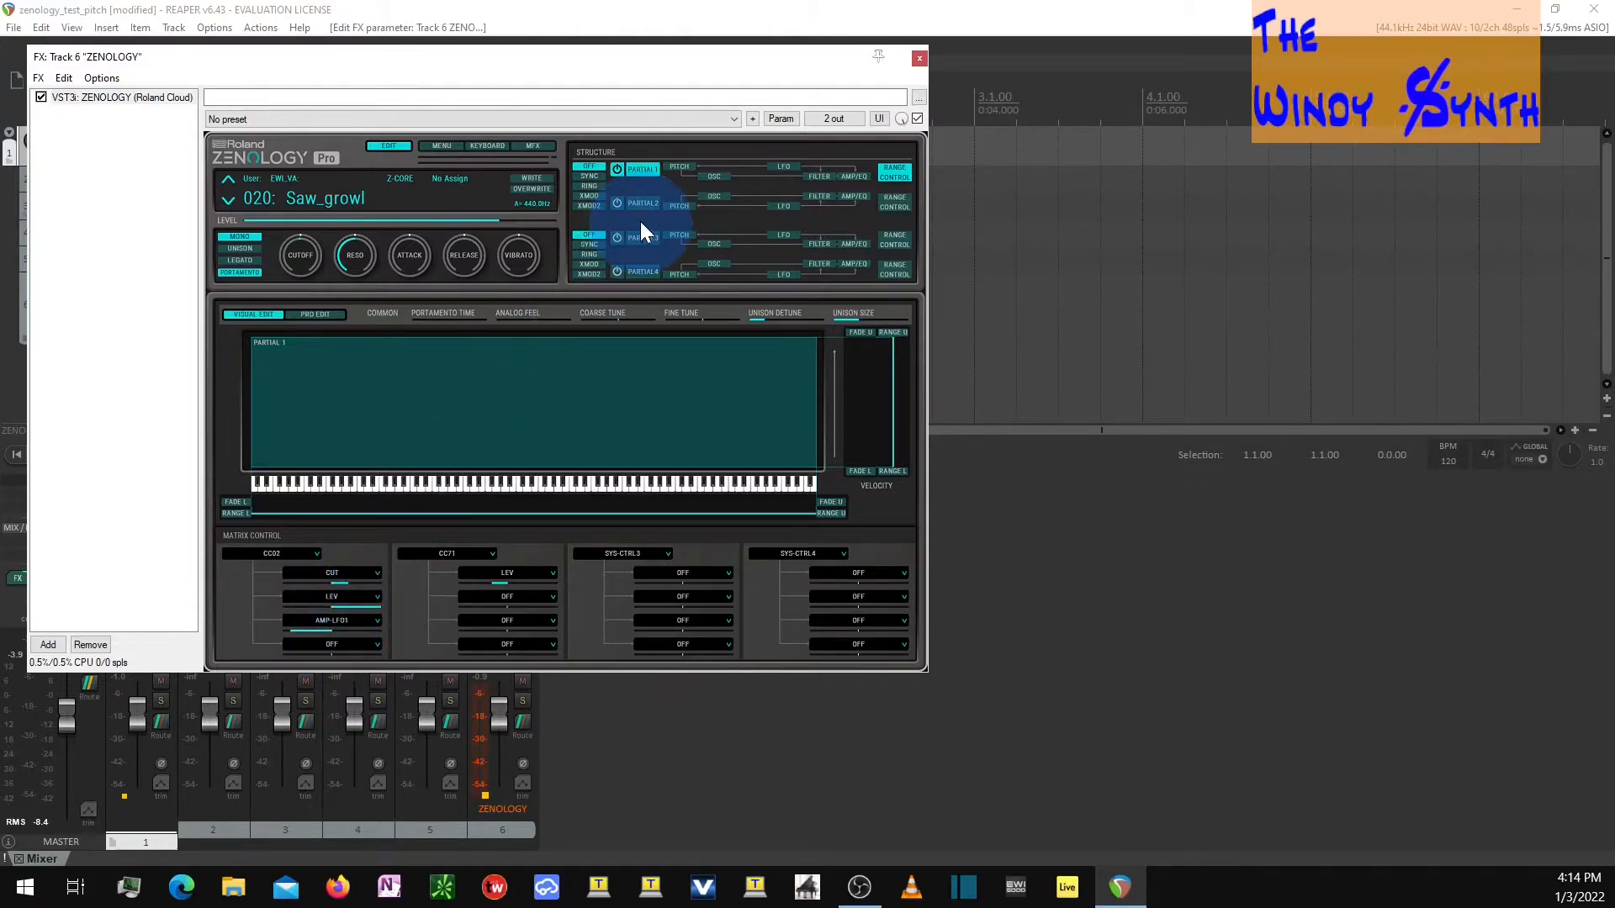
left_click(645, 168)
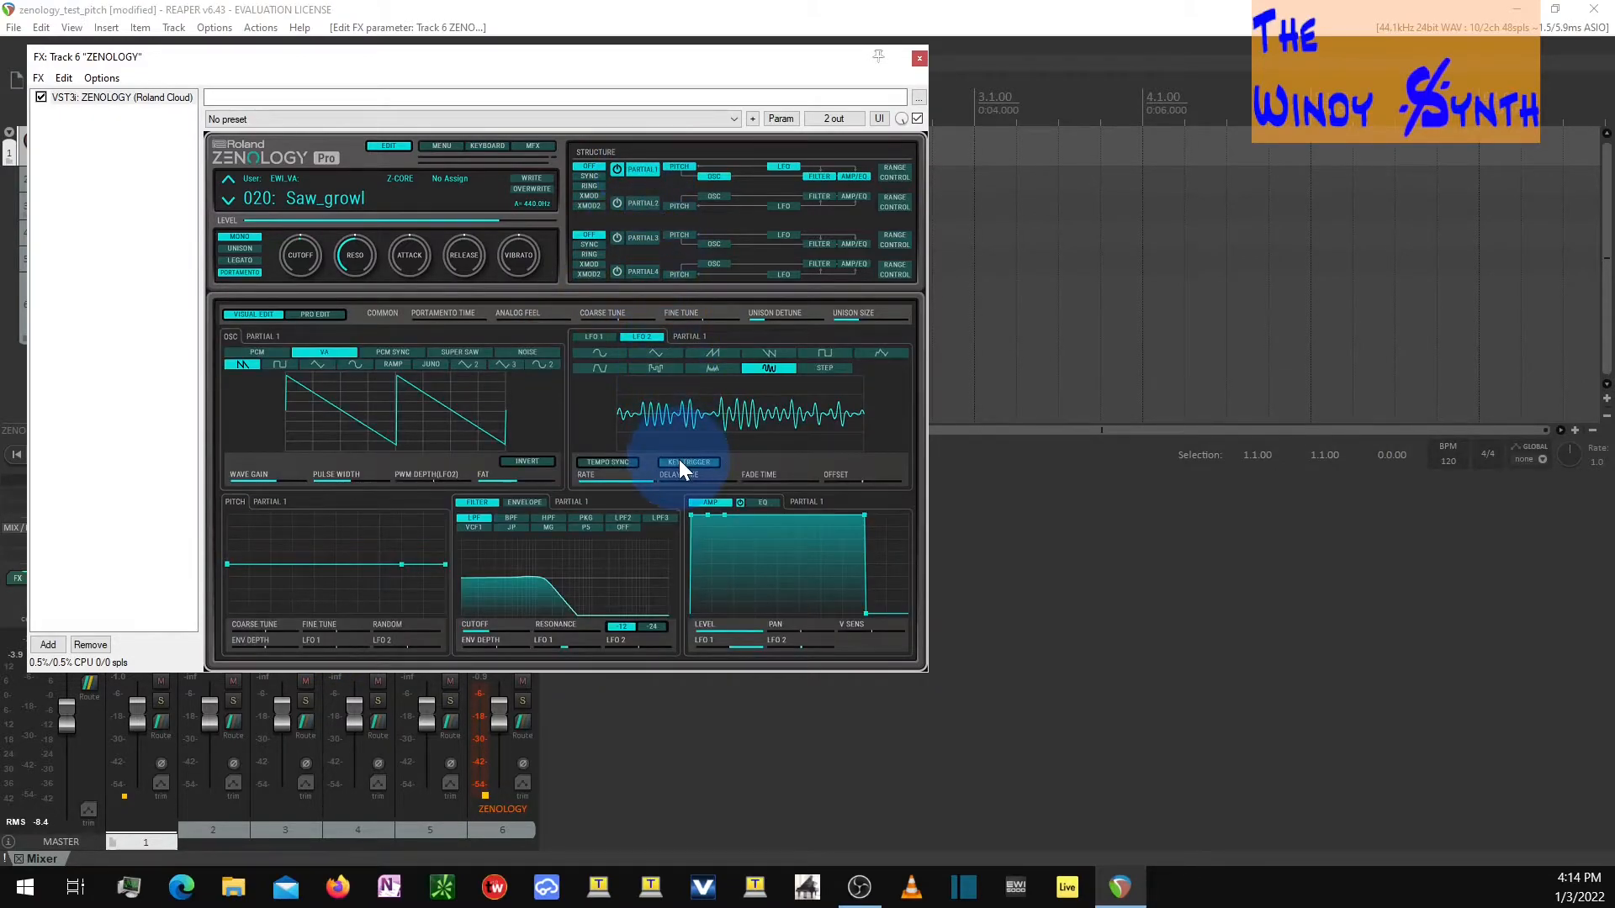
left_click(597, 335)
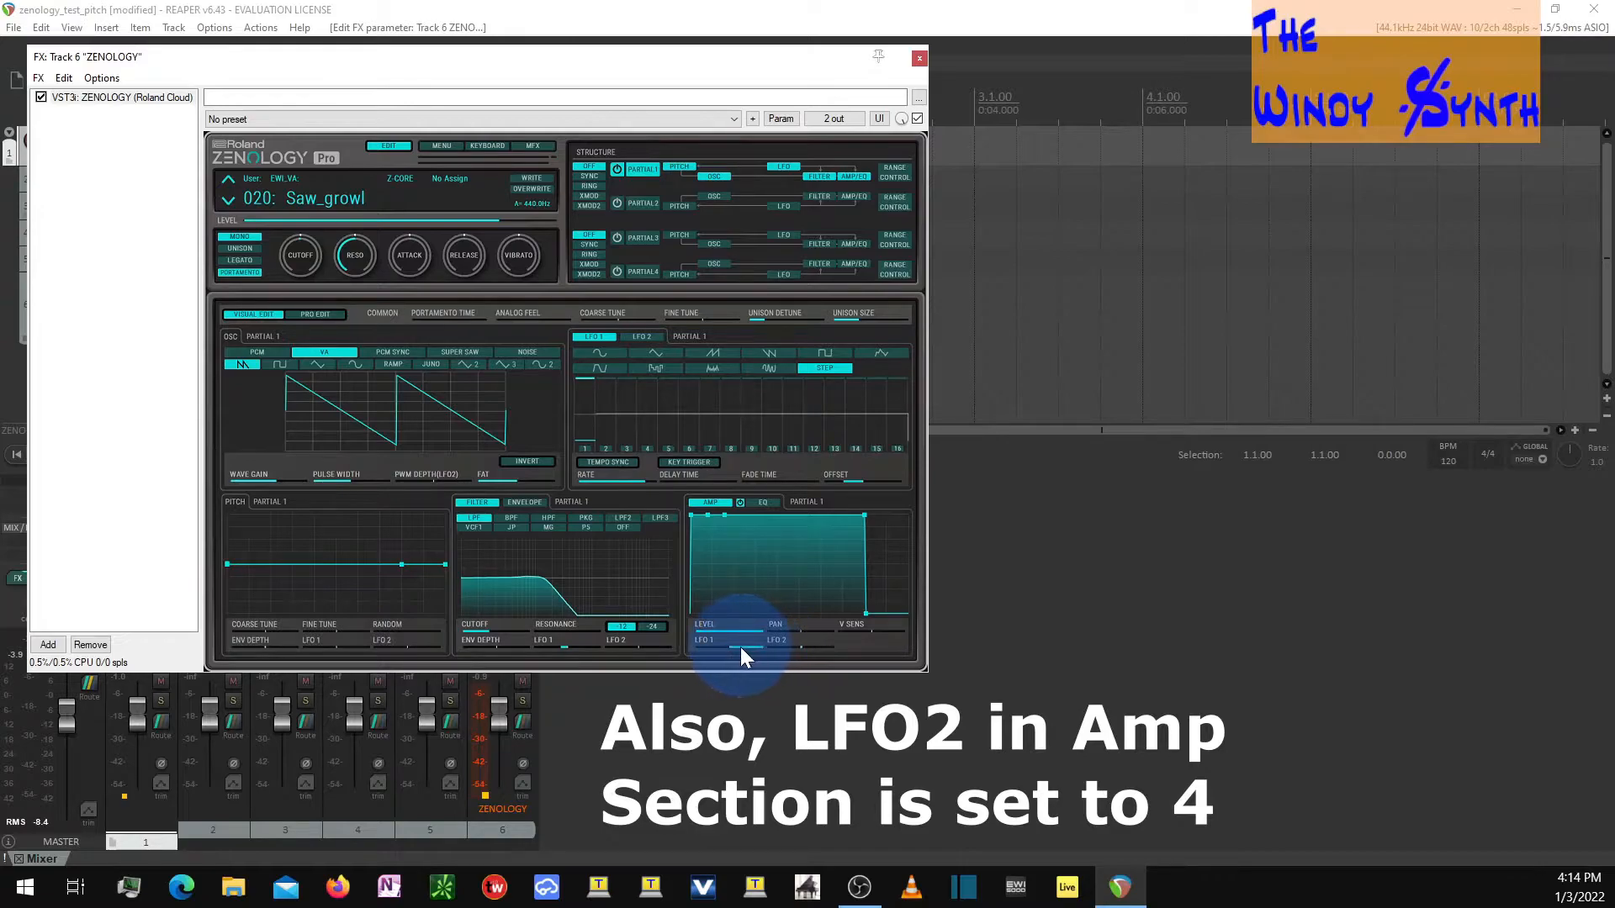
mouse_move(761, 647)
left_mouse_down()
mouse_move(738, 646)
mouse_move(765, 646)
left_mouse_up()
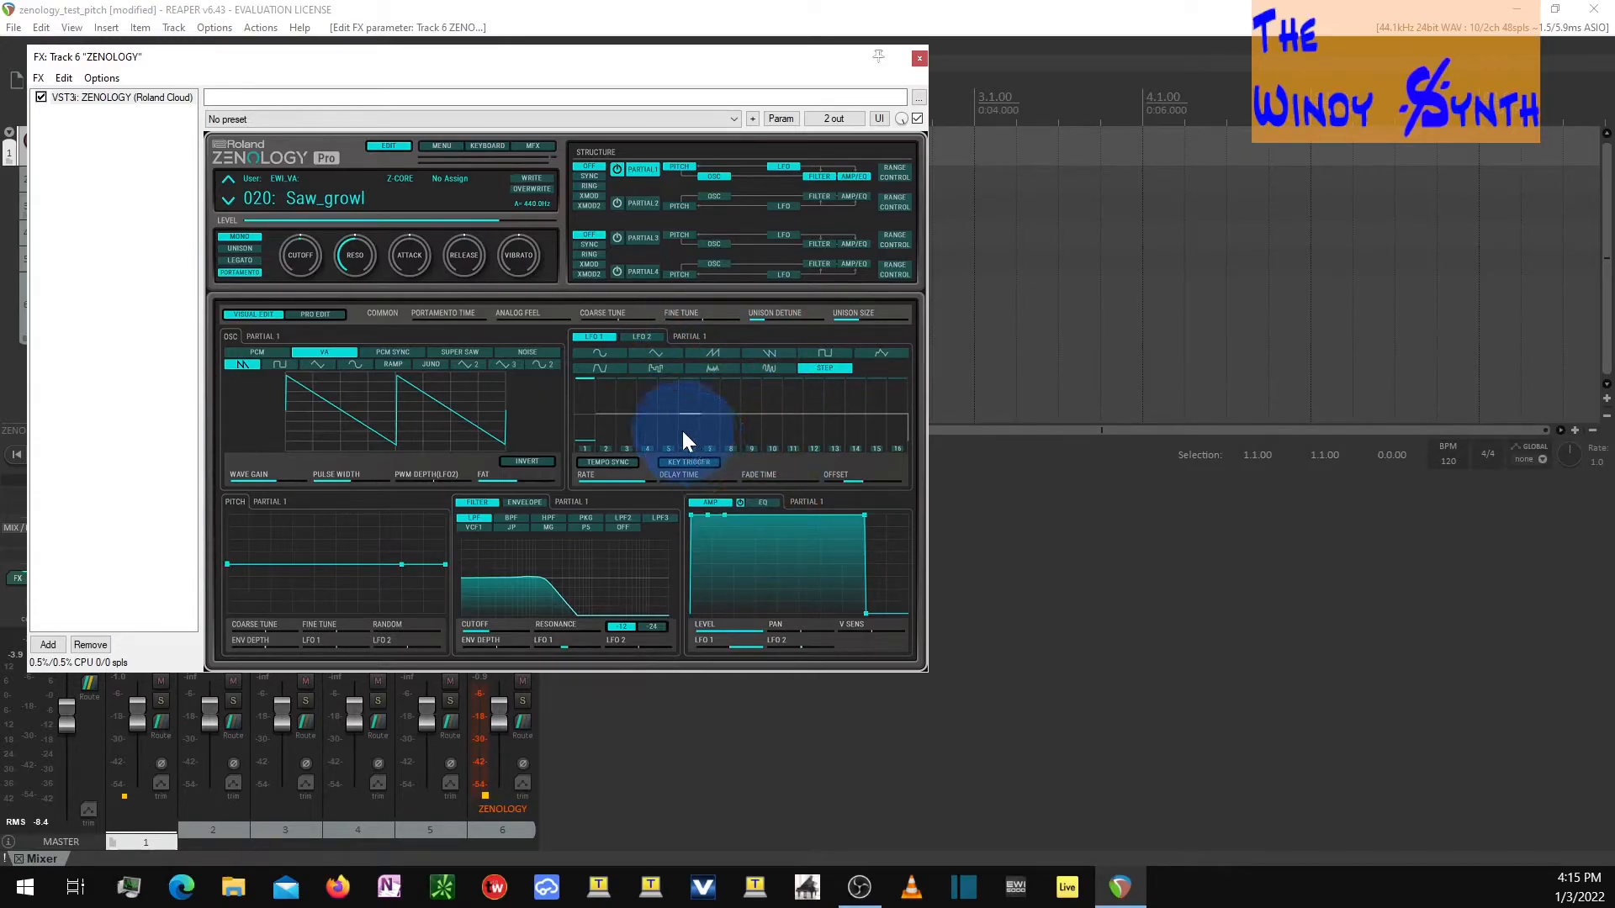
left_click(893, 171)
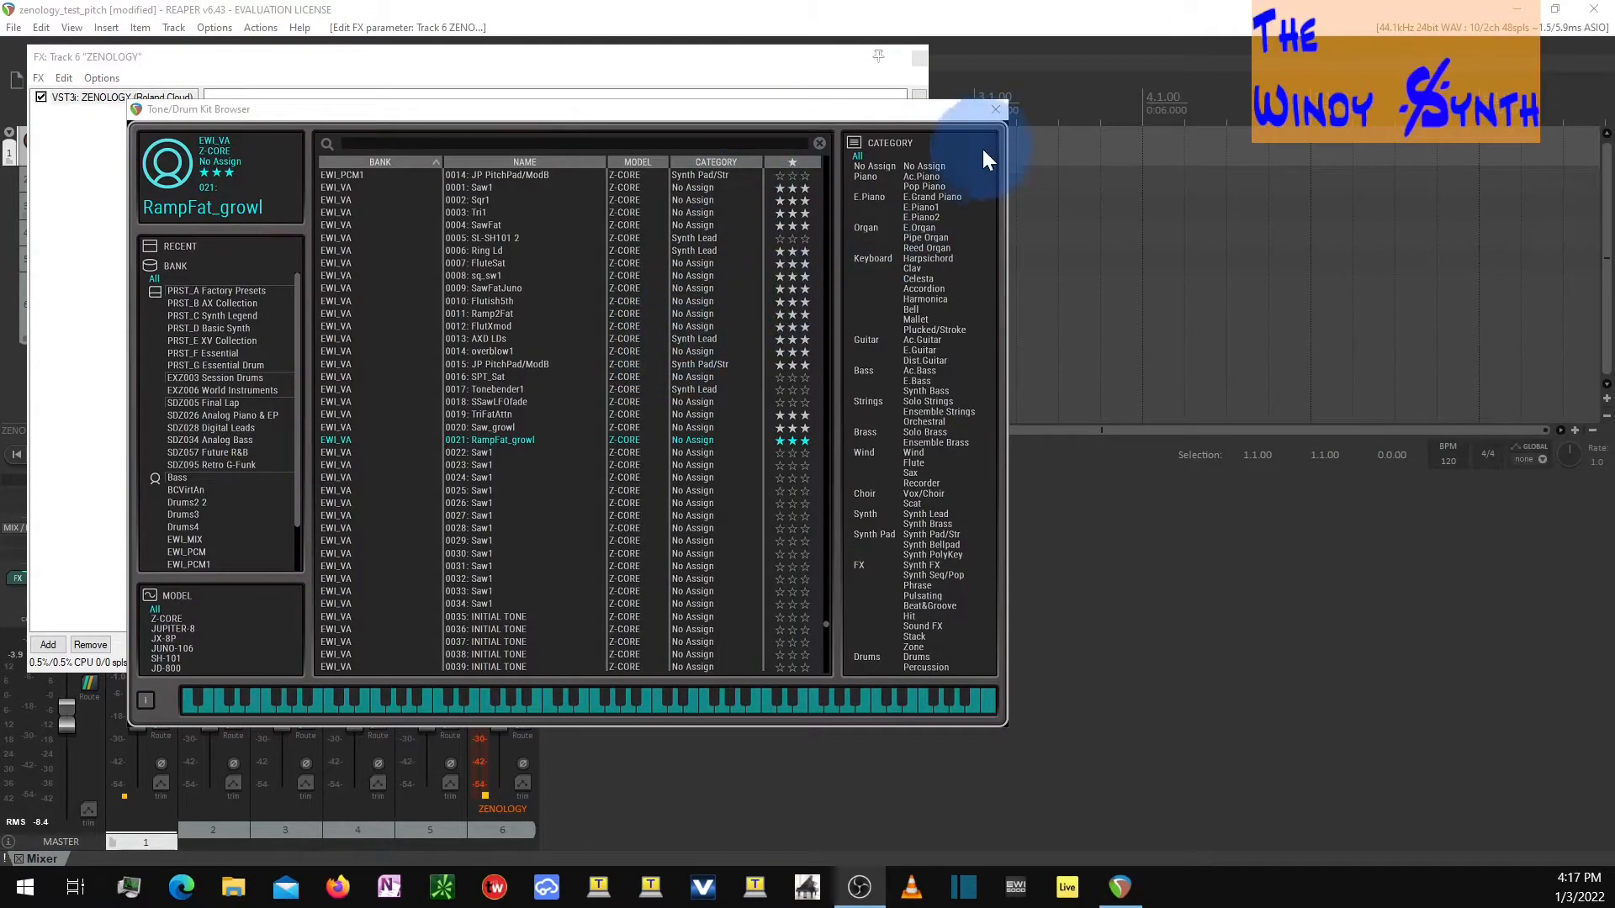
Step: Load tone 0016 Huey Axxe from the EWI_PCM bank
left_click(982, 147)
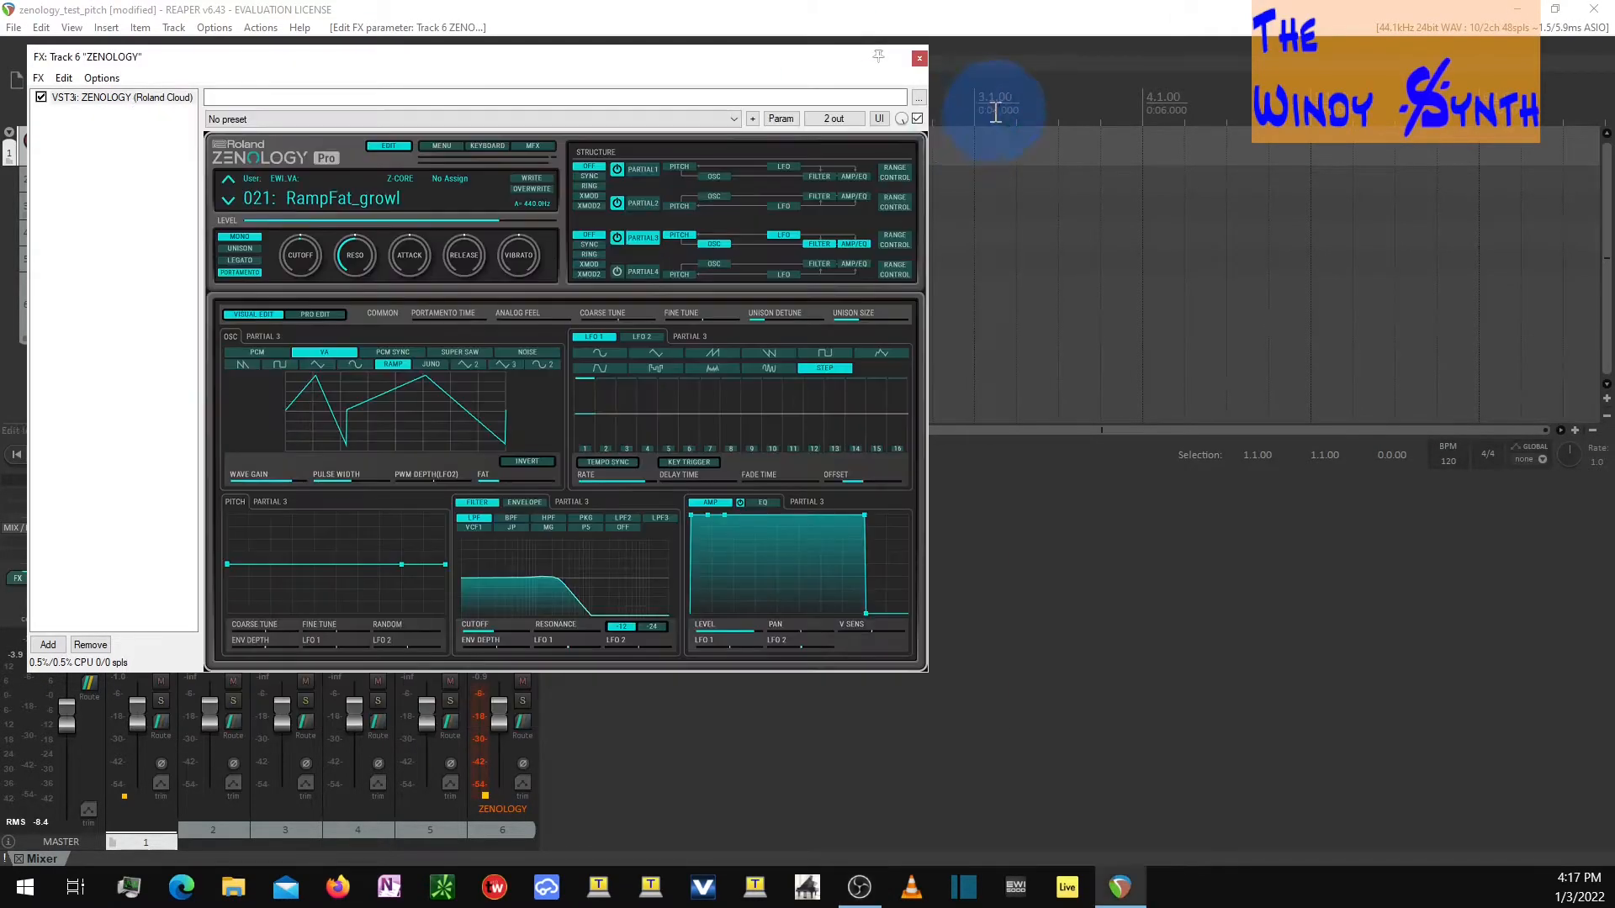
left_click(361, 199)
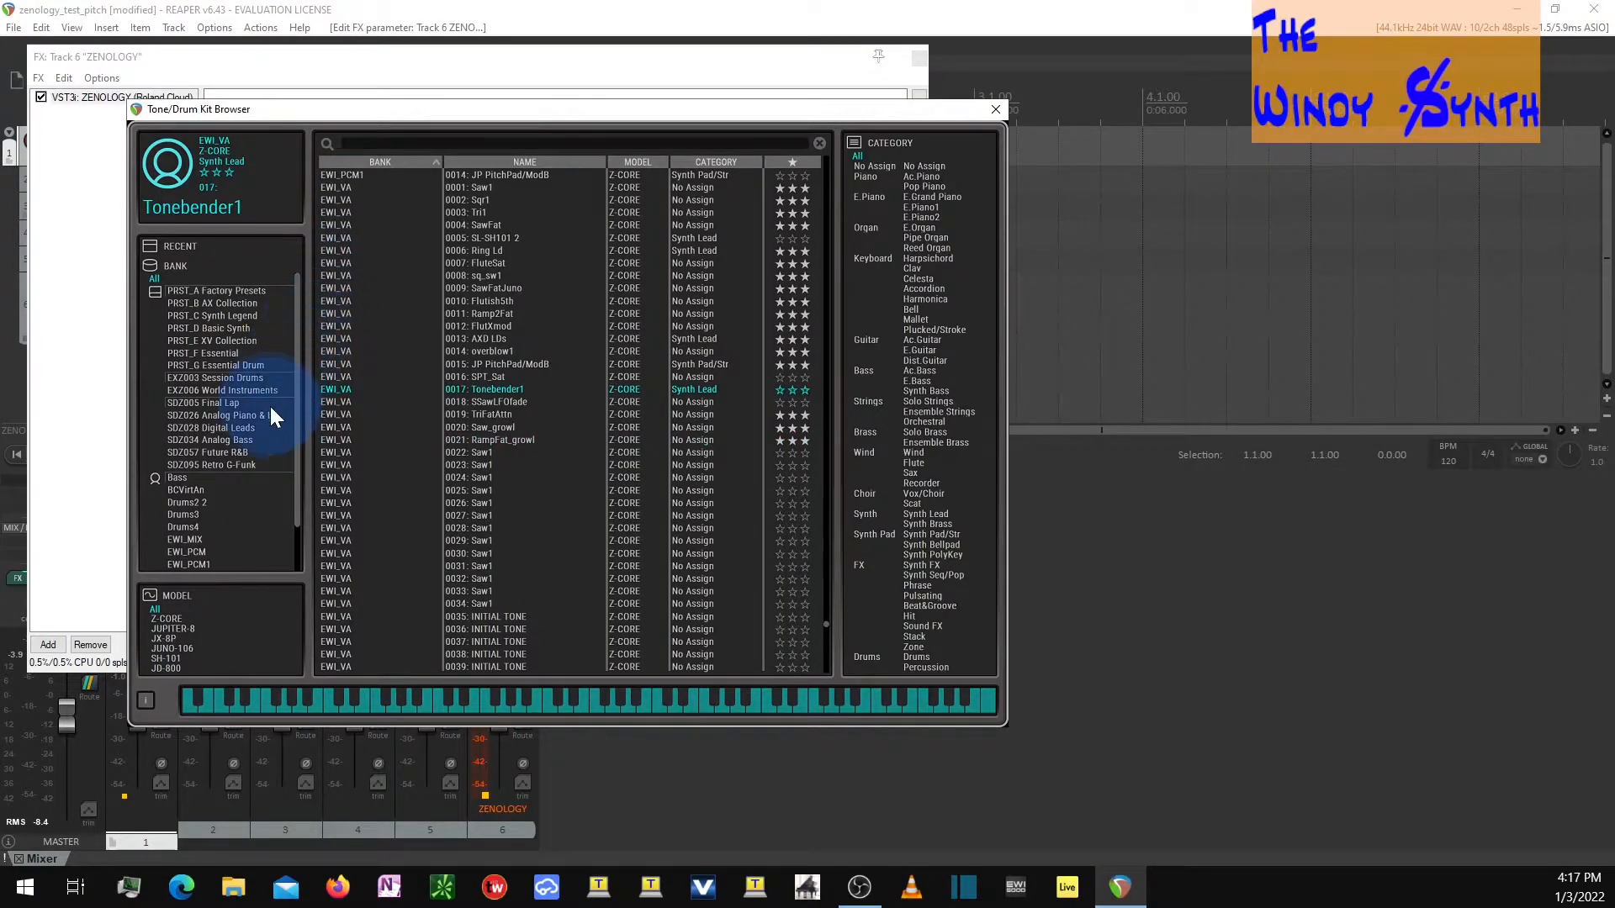
scroll(253, 471, "down", 2)
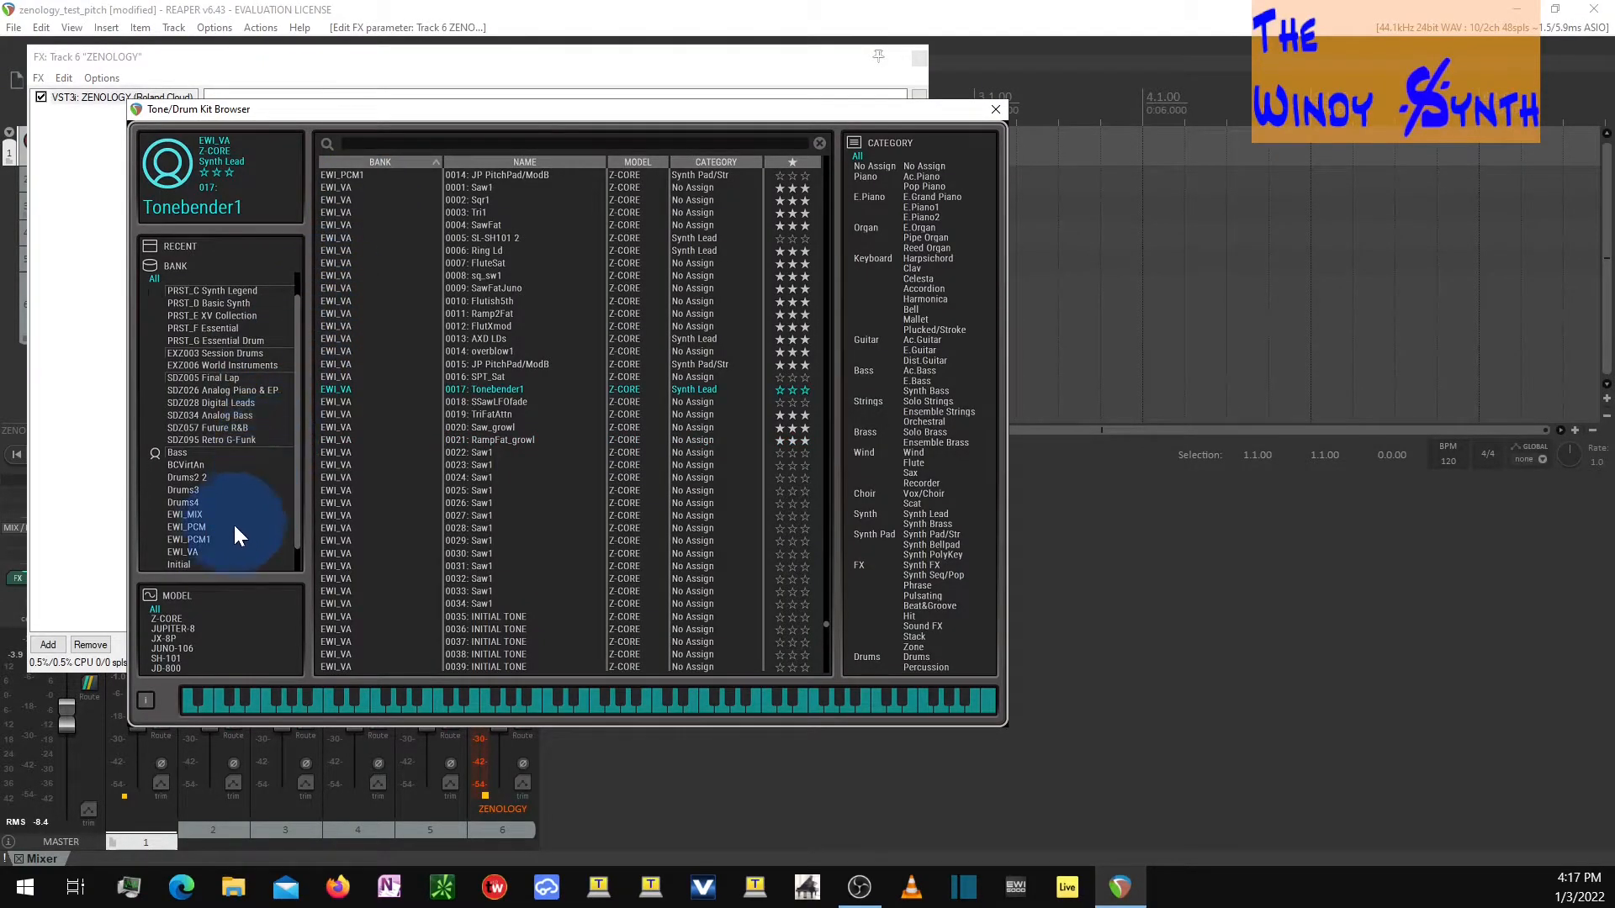
left_click(205, 526)
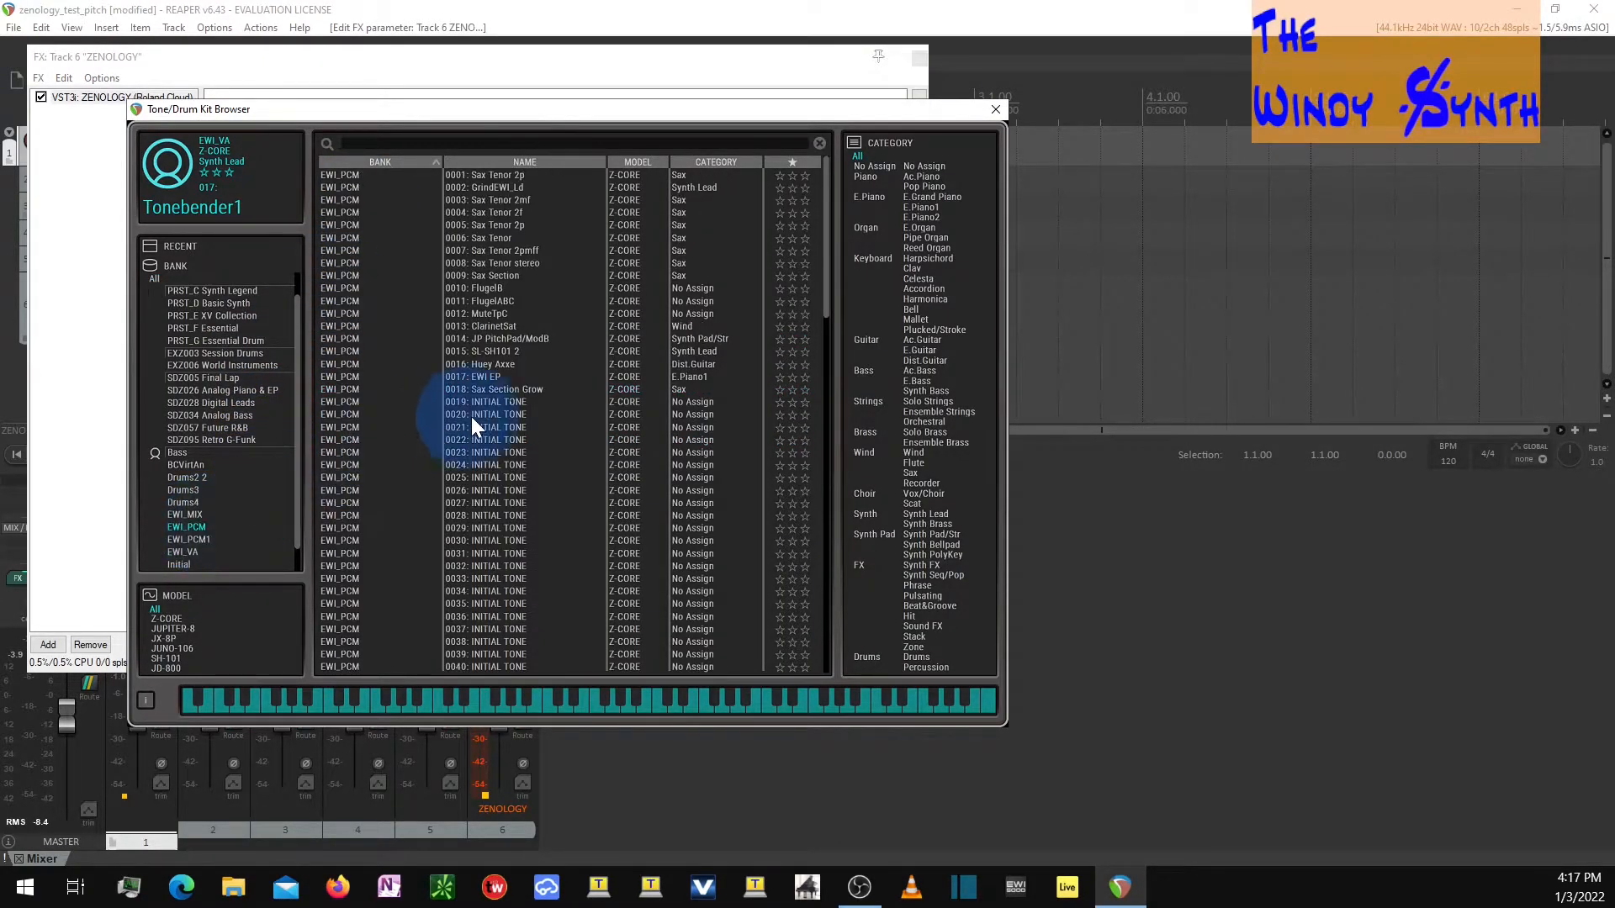
left_click(503, 376)
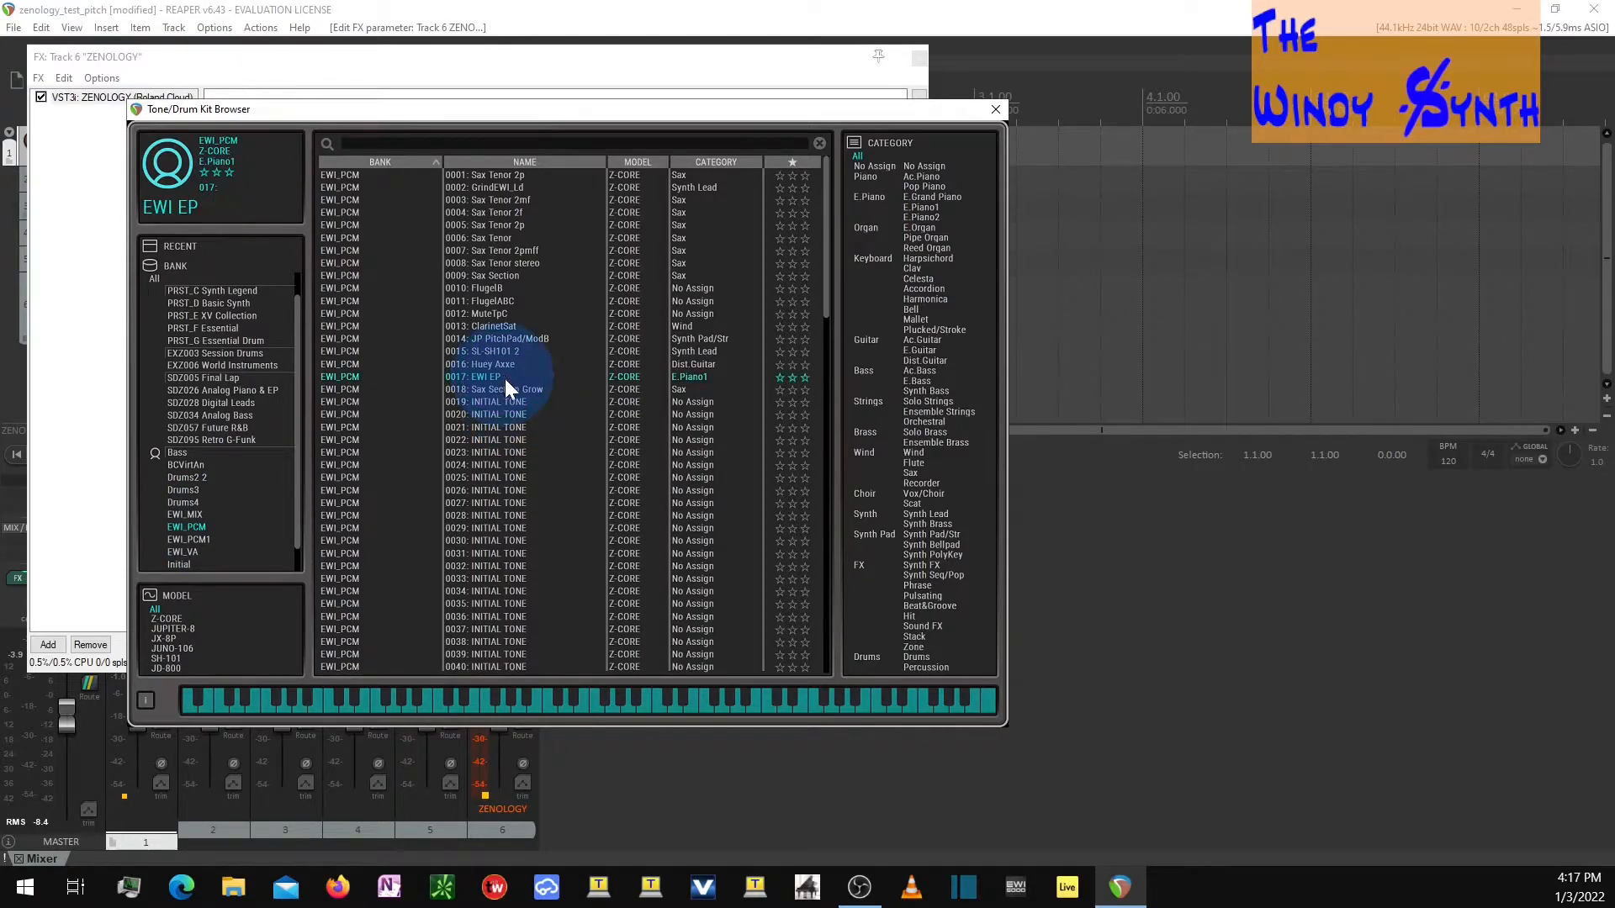
left_click(505, 364)
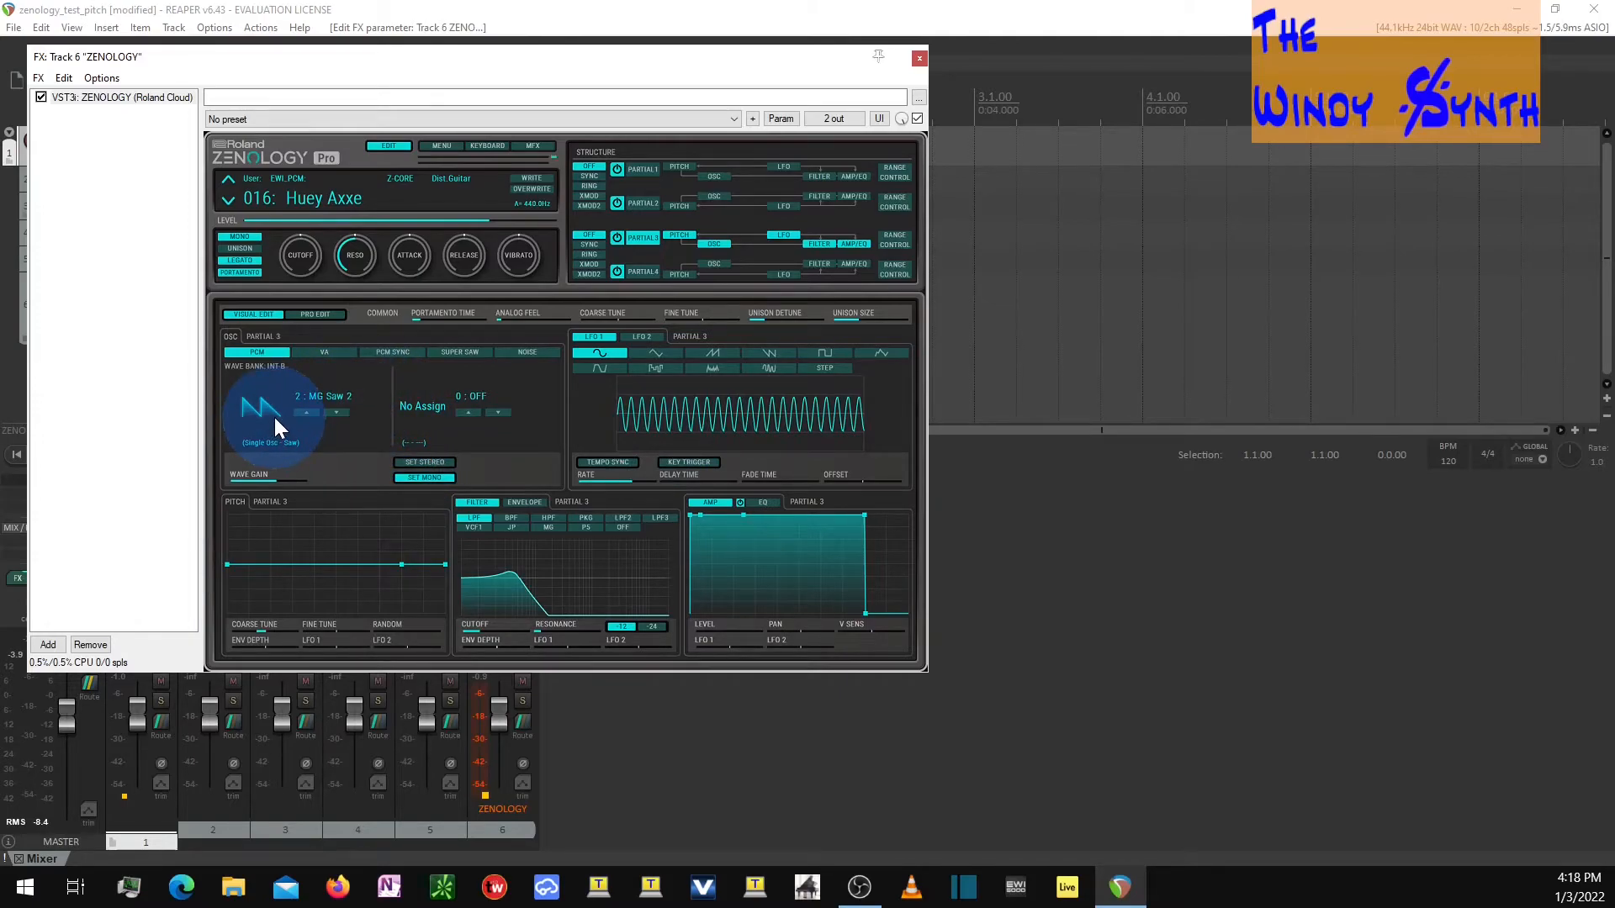
Step: Show the multi-effect section, switch the GtAmpSim -> Delay effect off to audition the dry tone, and view Partial 1's matrix control
left_click(535, 146)
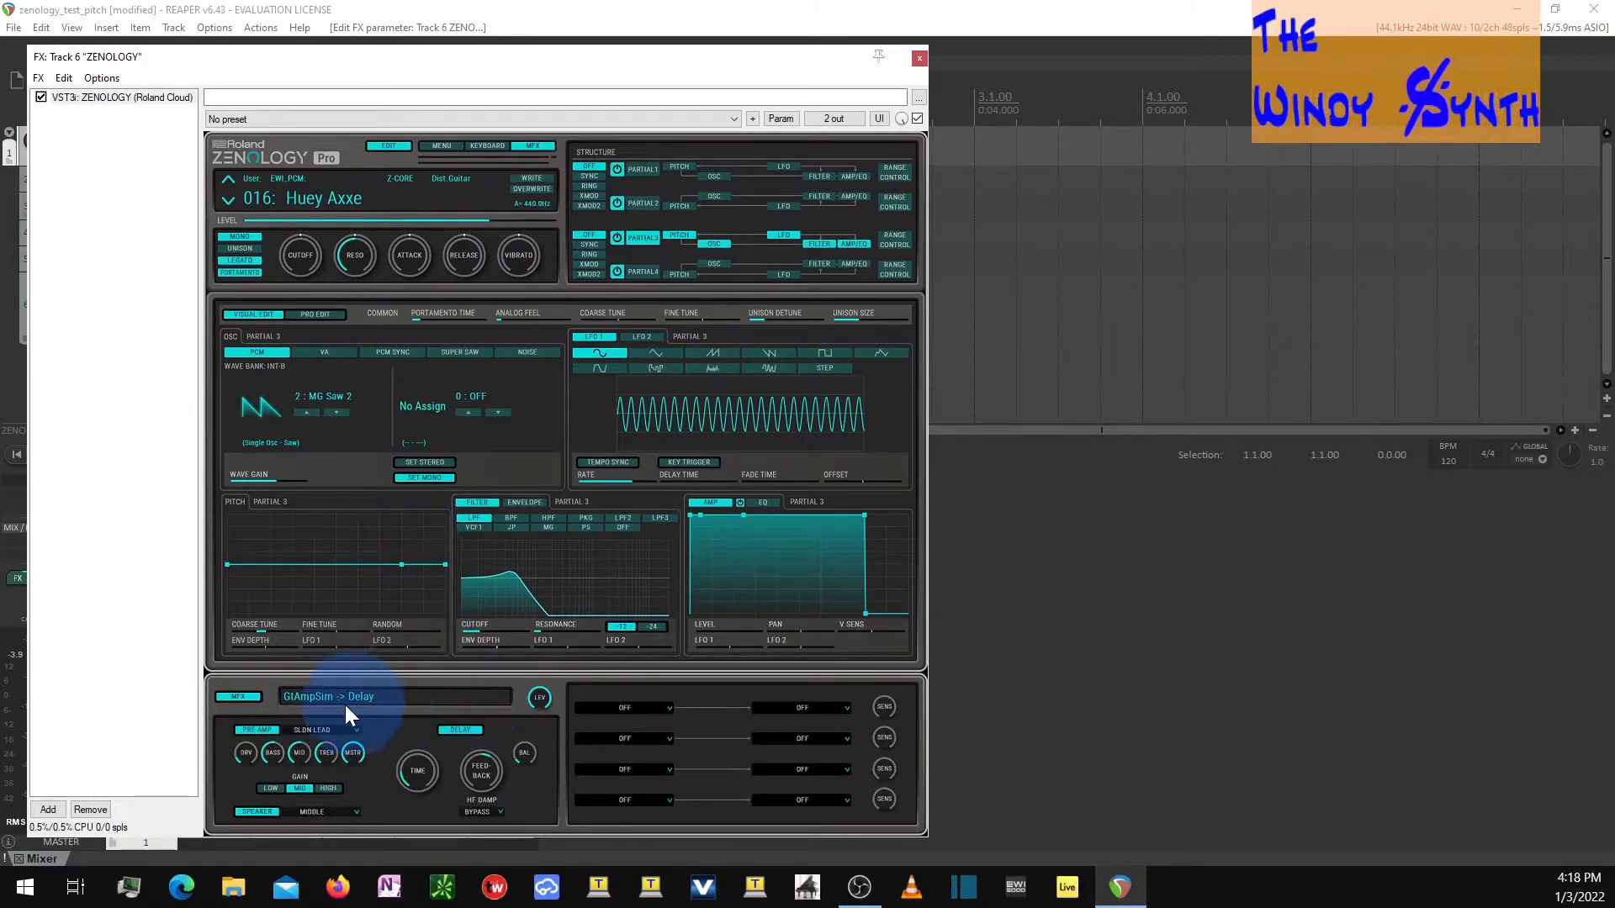
left_click(254, 699)
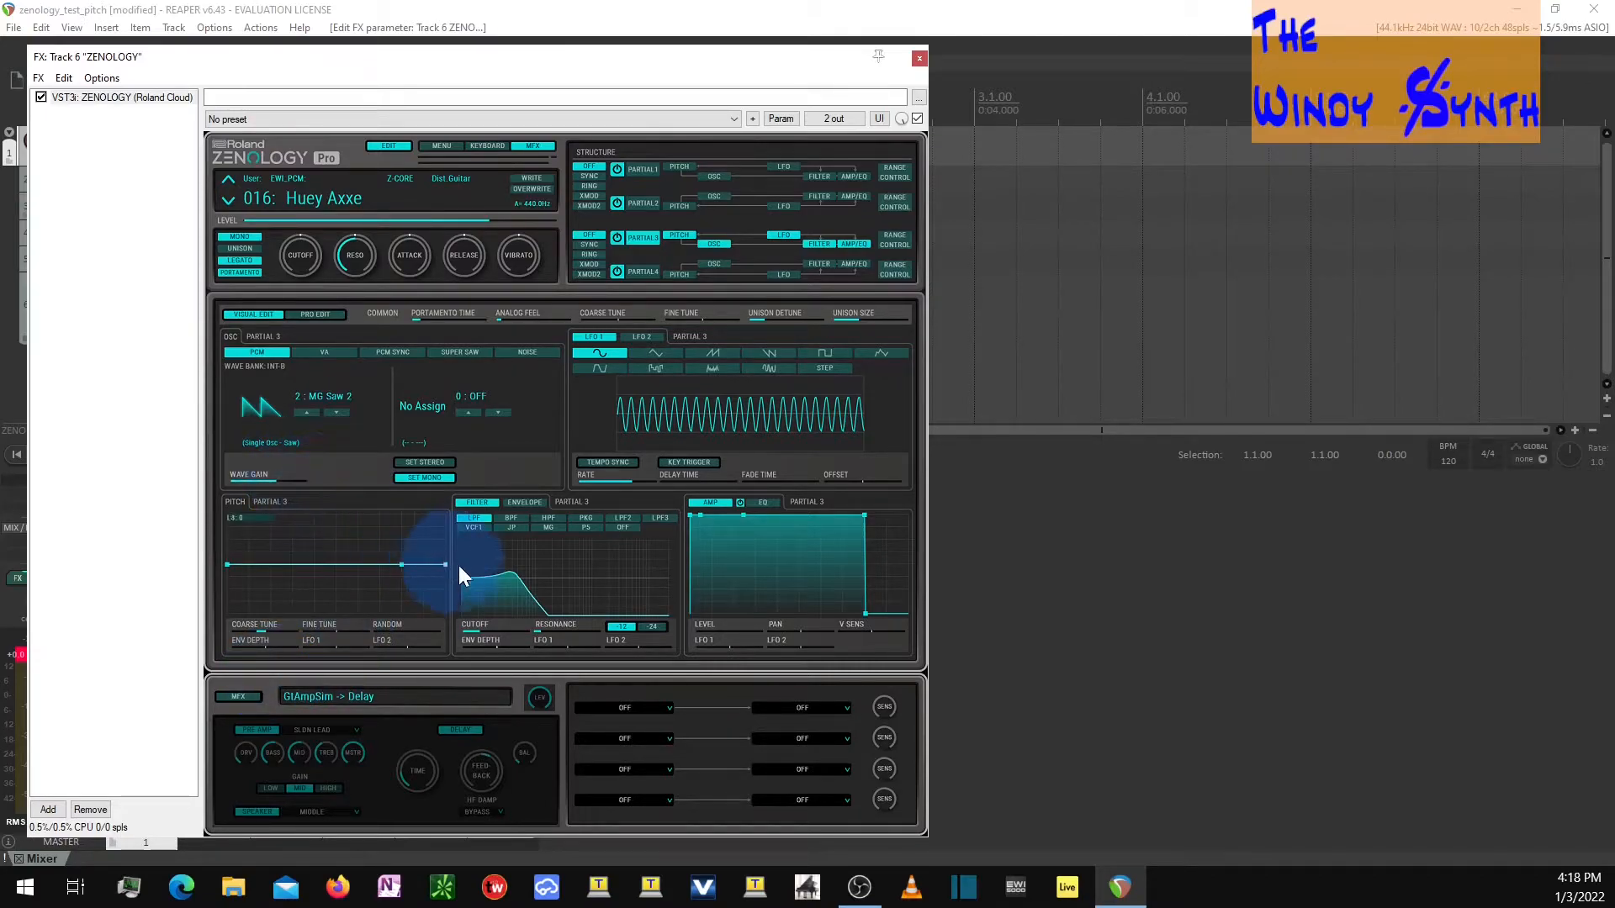
left_click(896, 174)
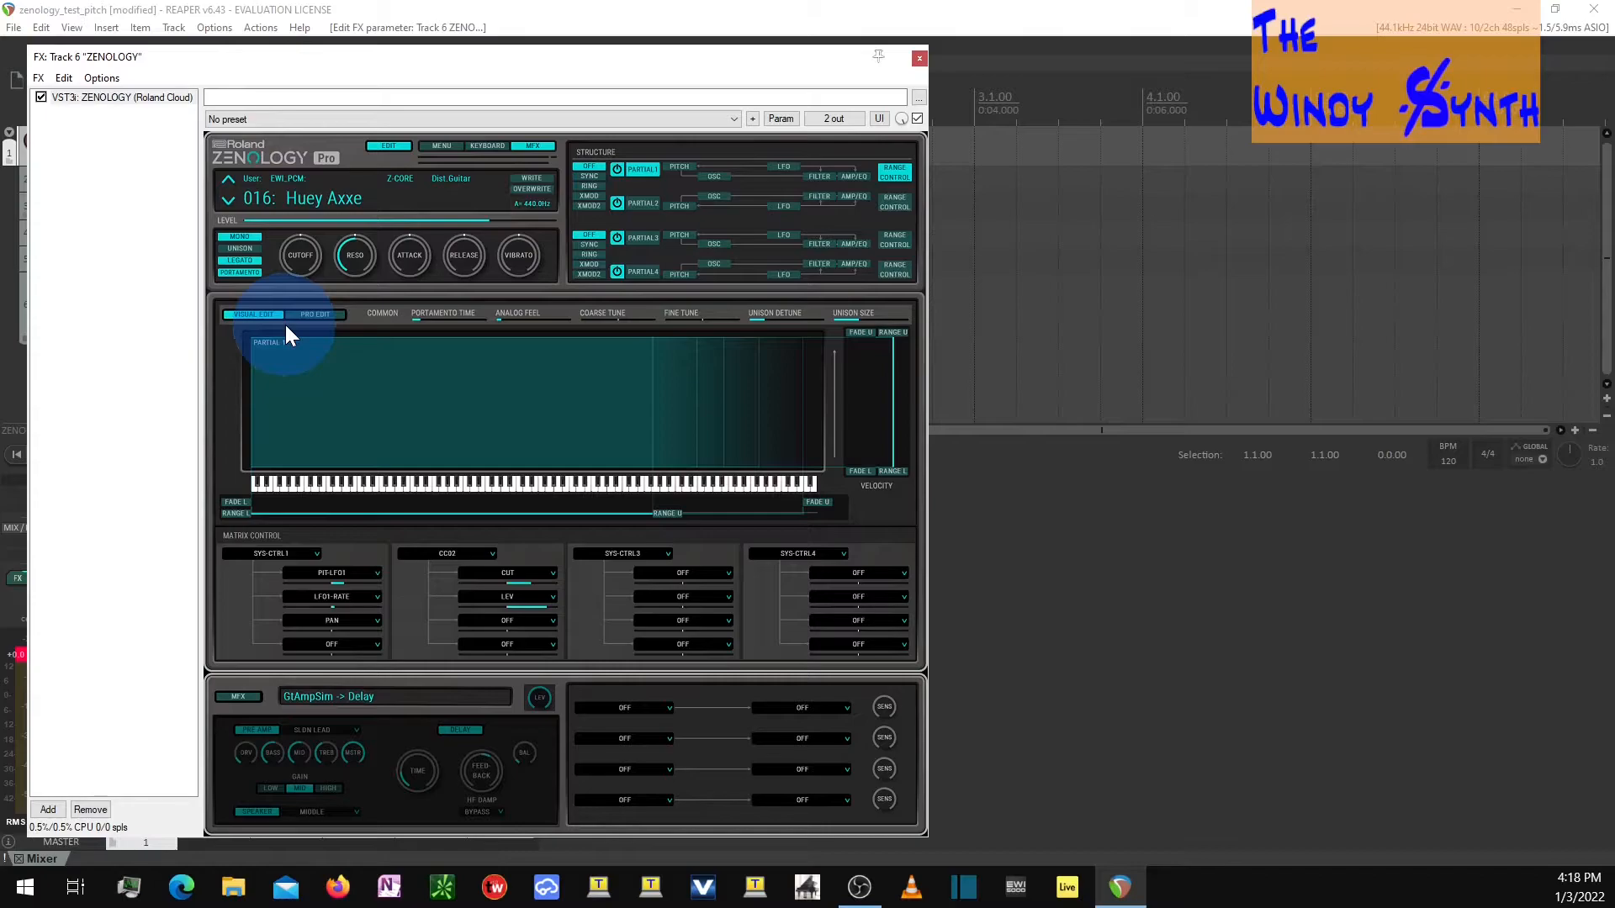
Step: Load the factory tone 0014 Huey Axxe from the SDZ028 Digital Leads bank and close the tone browser
left_click(310, 196)
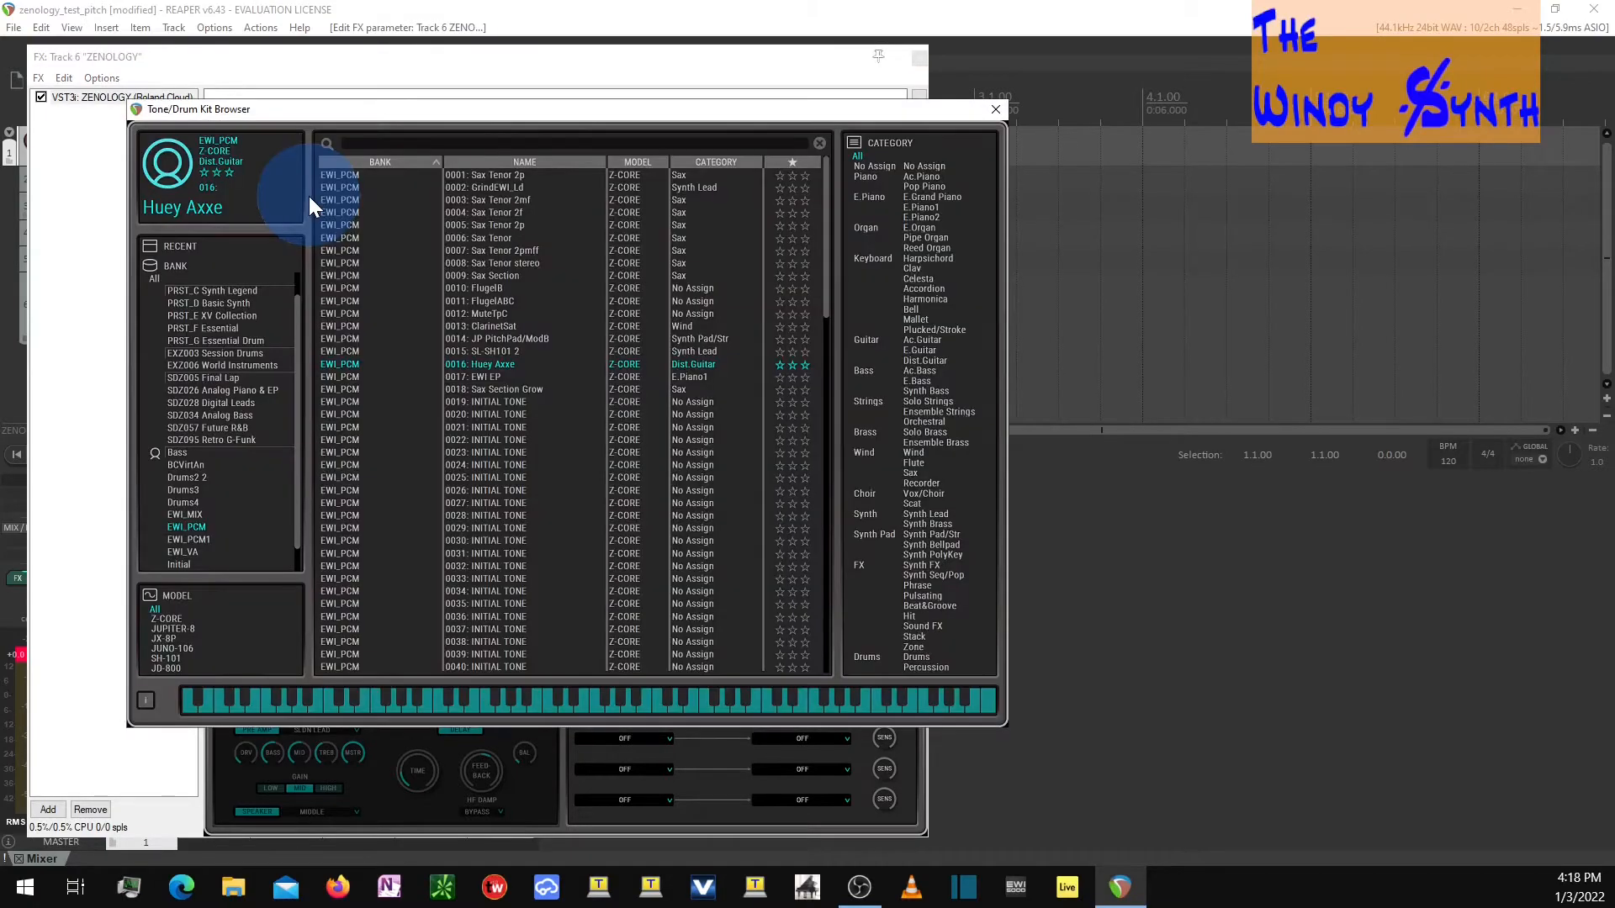
left_click(248, 402)
left_click(507, 337)
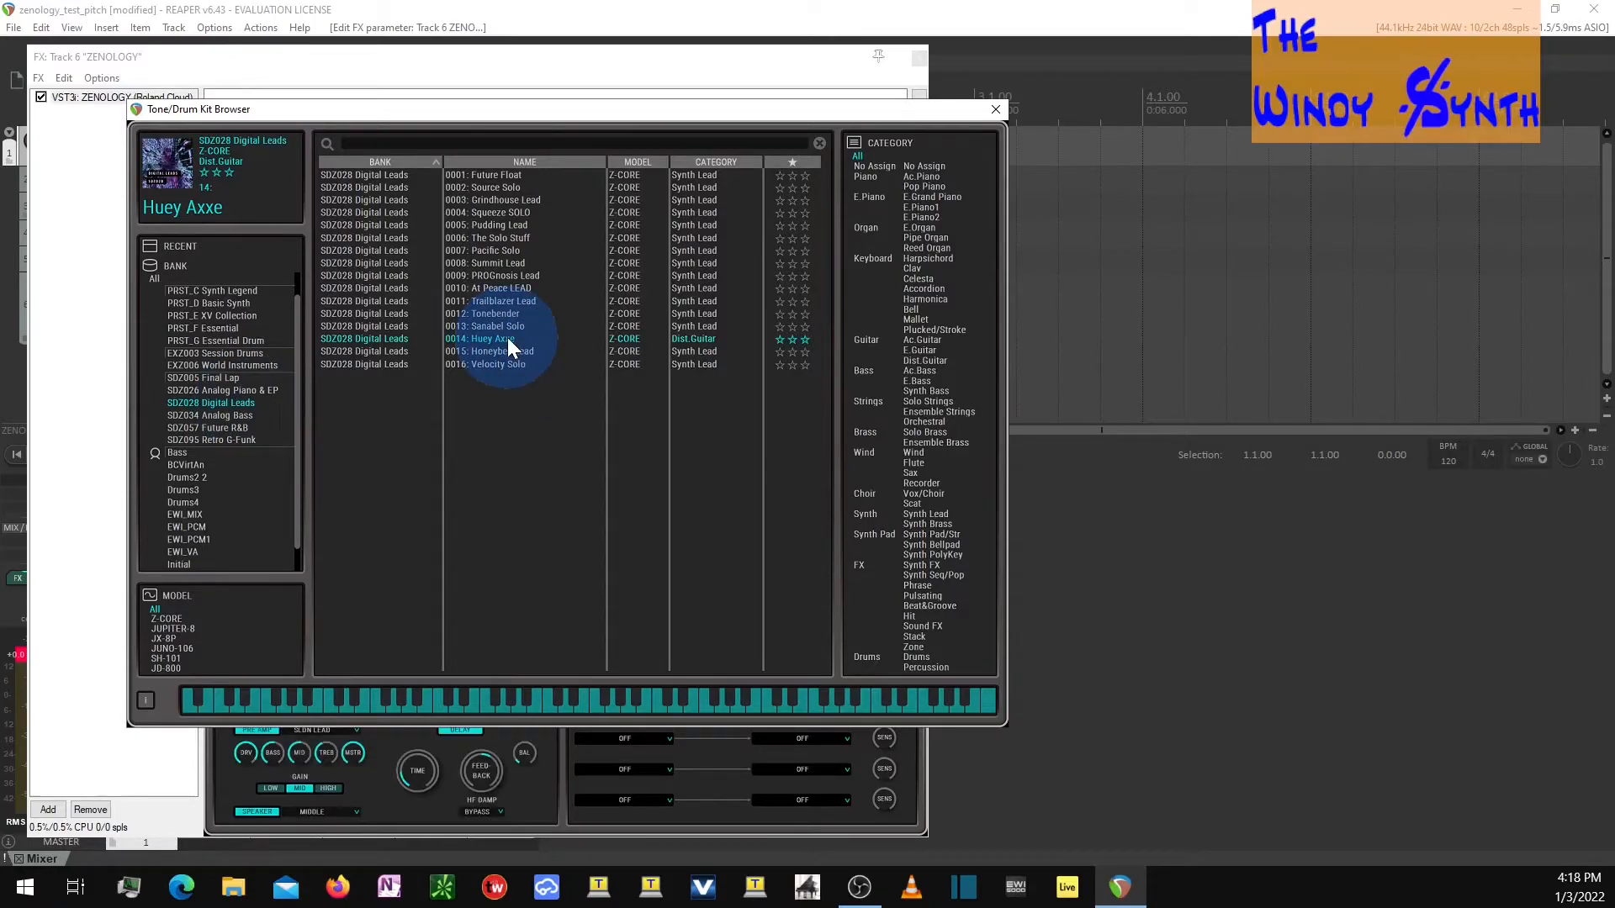
left_click(994, 109)
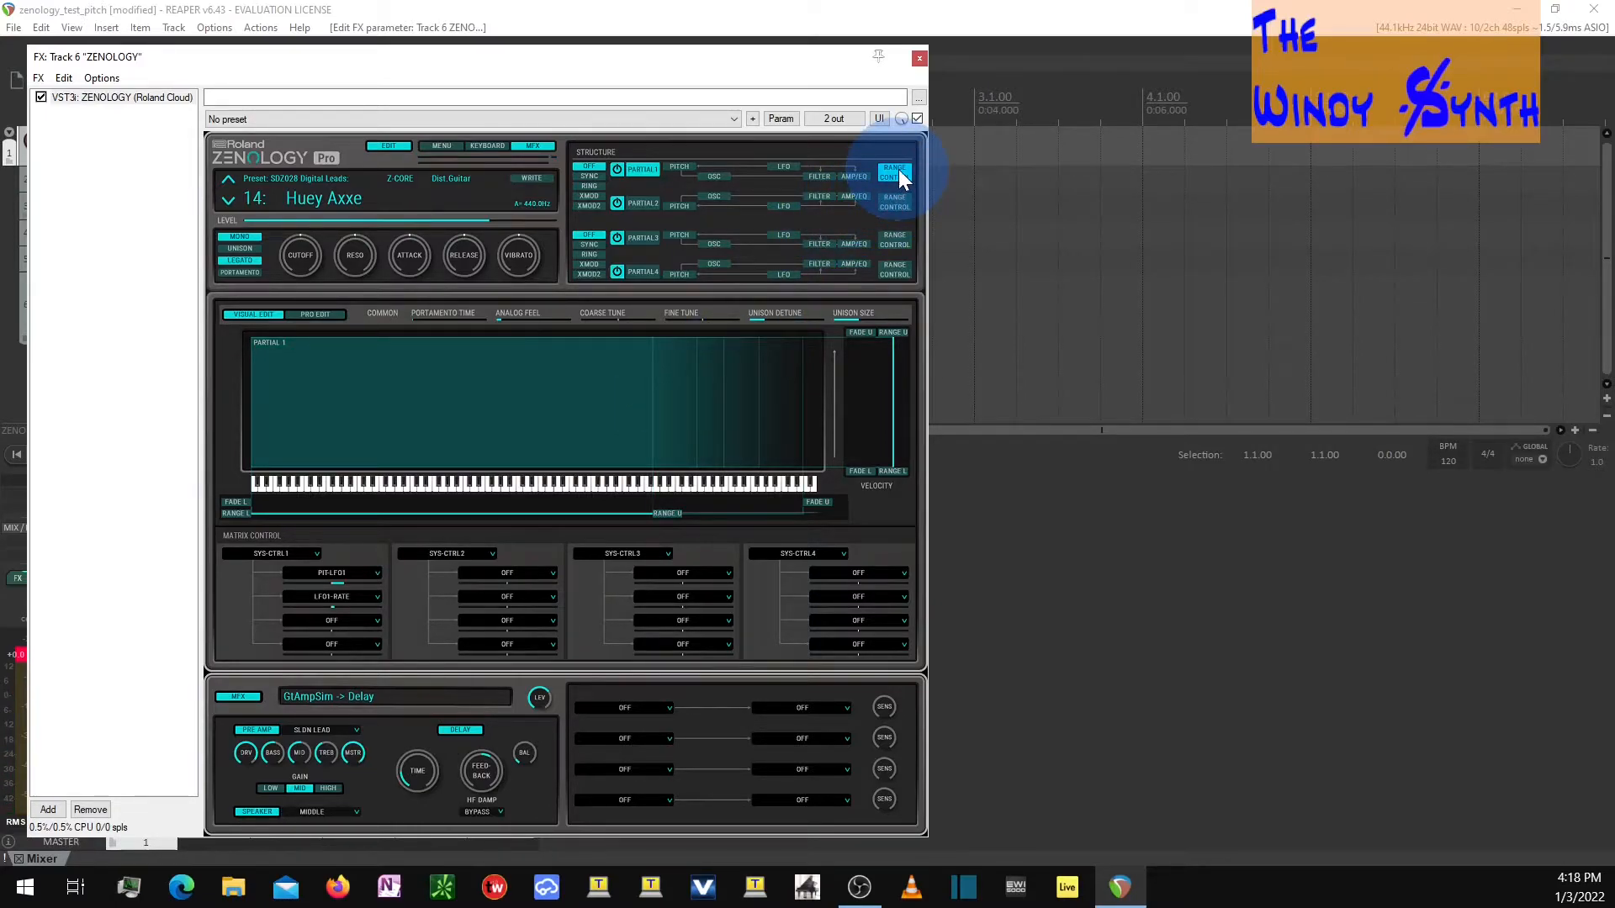
Step: View Partial 2's matrix control in the factory tone and list the CC01-20 sources for its second controller
left_click(899, 199)
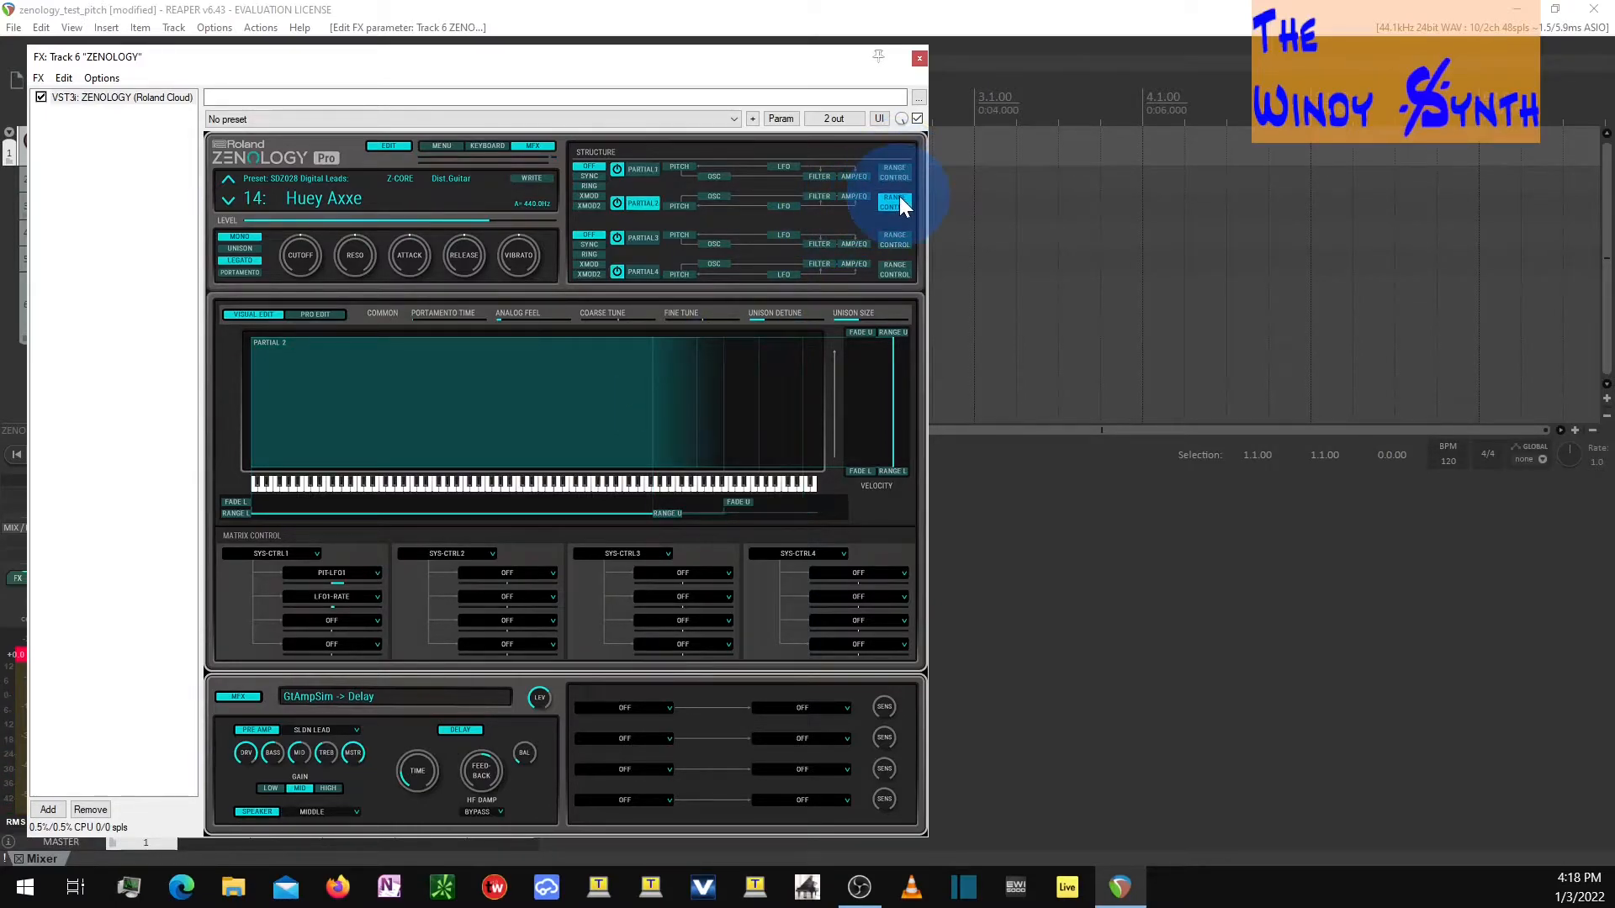
left_click(468, 552)
mouse_move(472, 593)
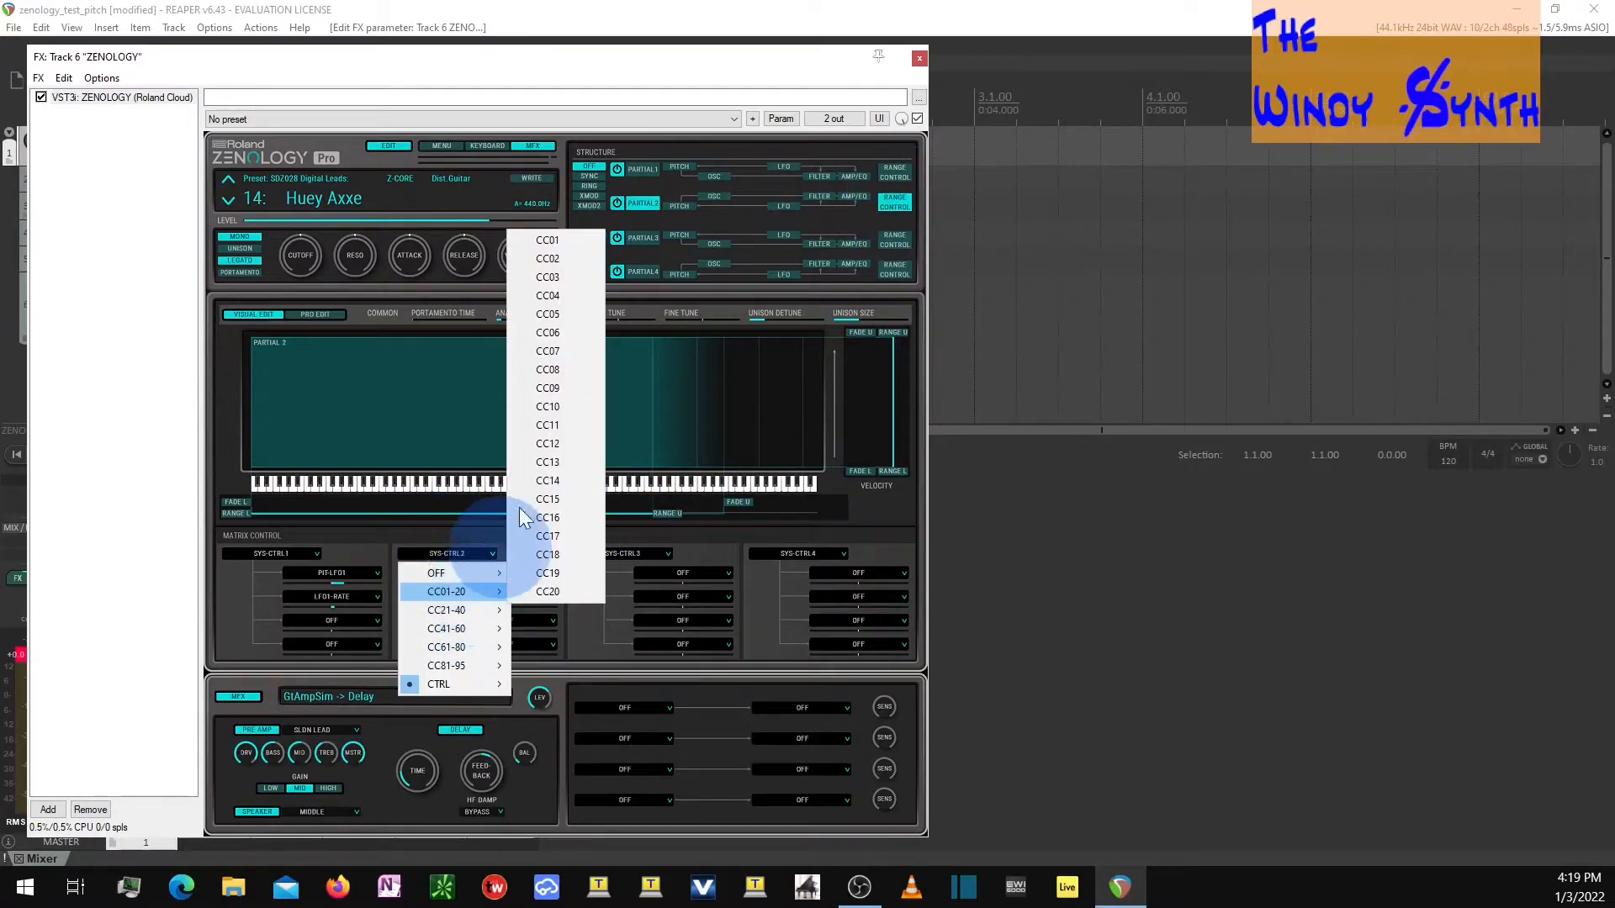
left_click(547, 119)
Step: Reload the customized Huey Axxe tone 0016 from the EWI_PCM bank and close the tone browser
left_click(314, 201)
left_click(314, 200)
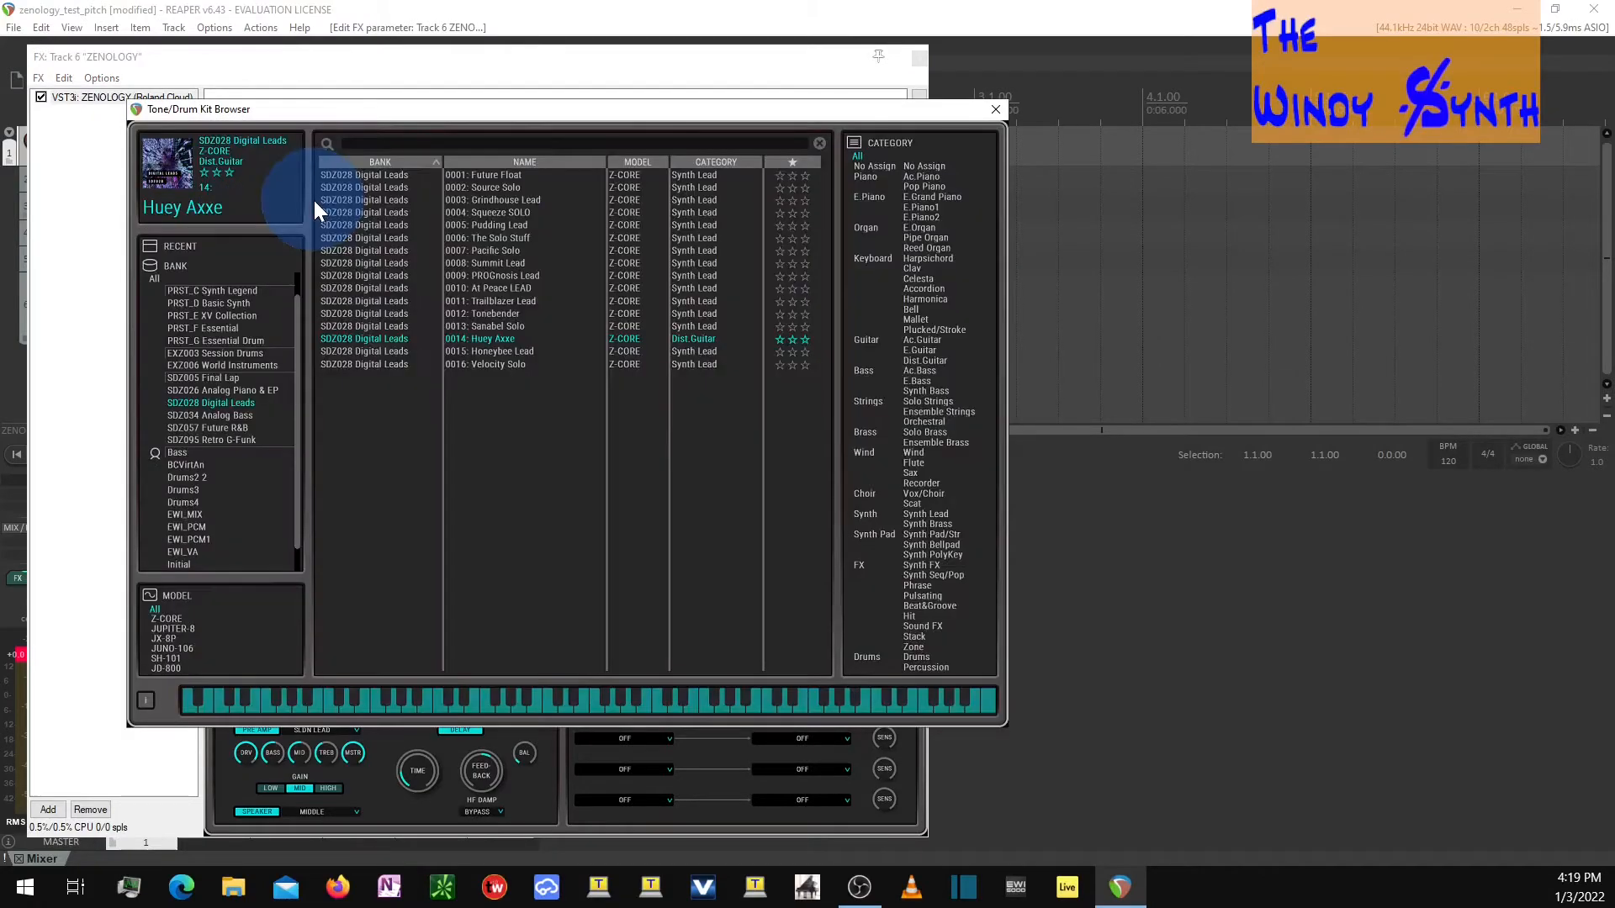
left_click(201, 527)
left_click(501, 365)
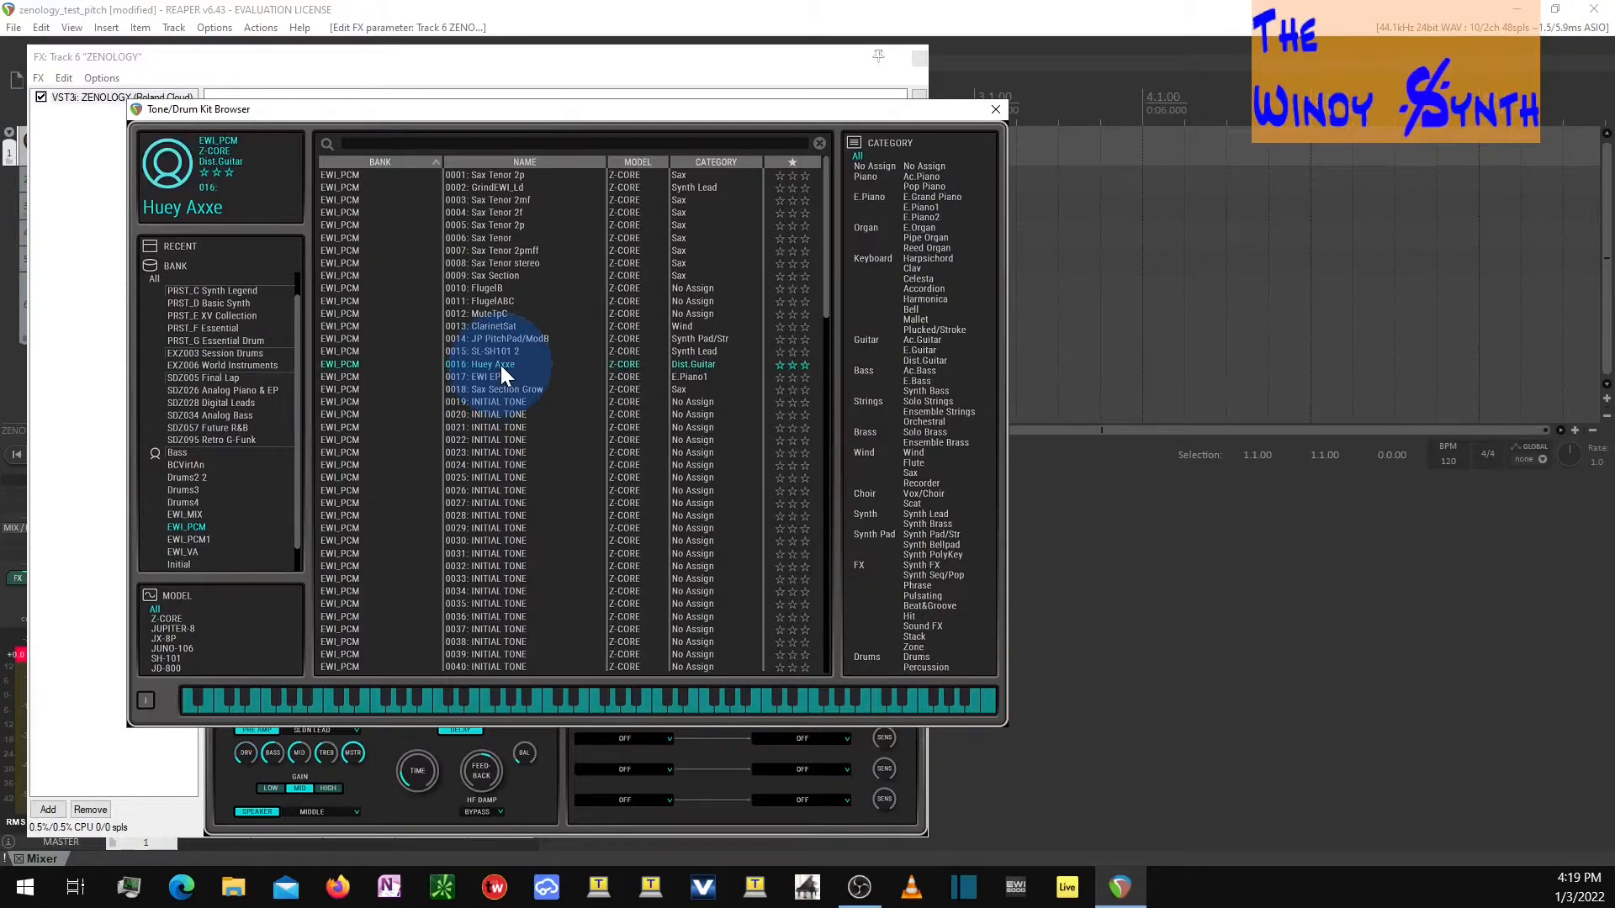
left_click(995, 110)
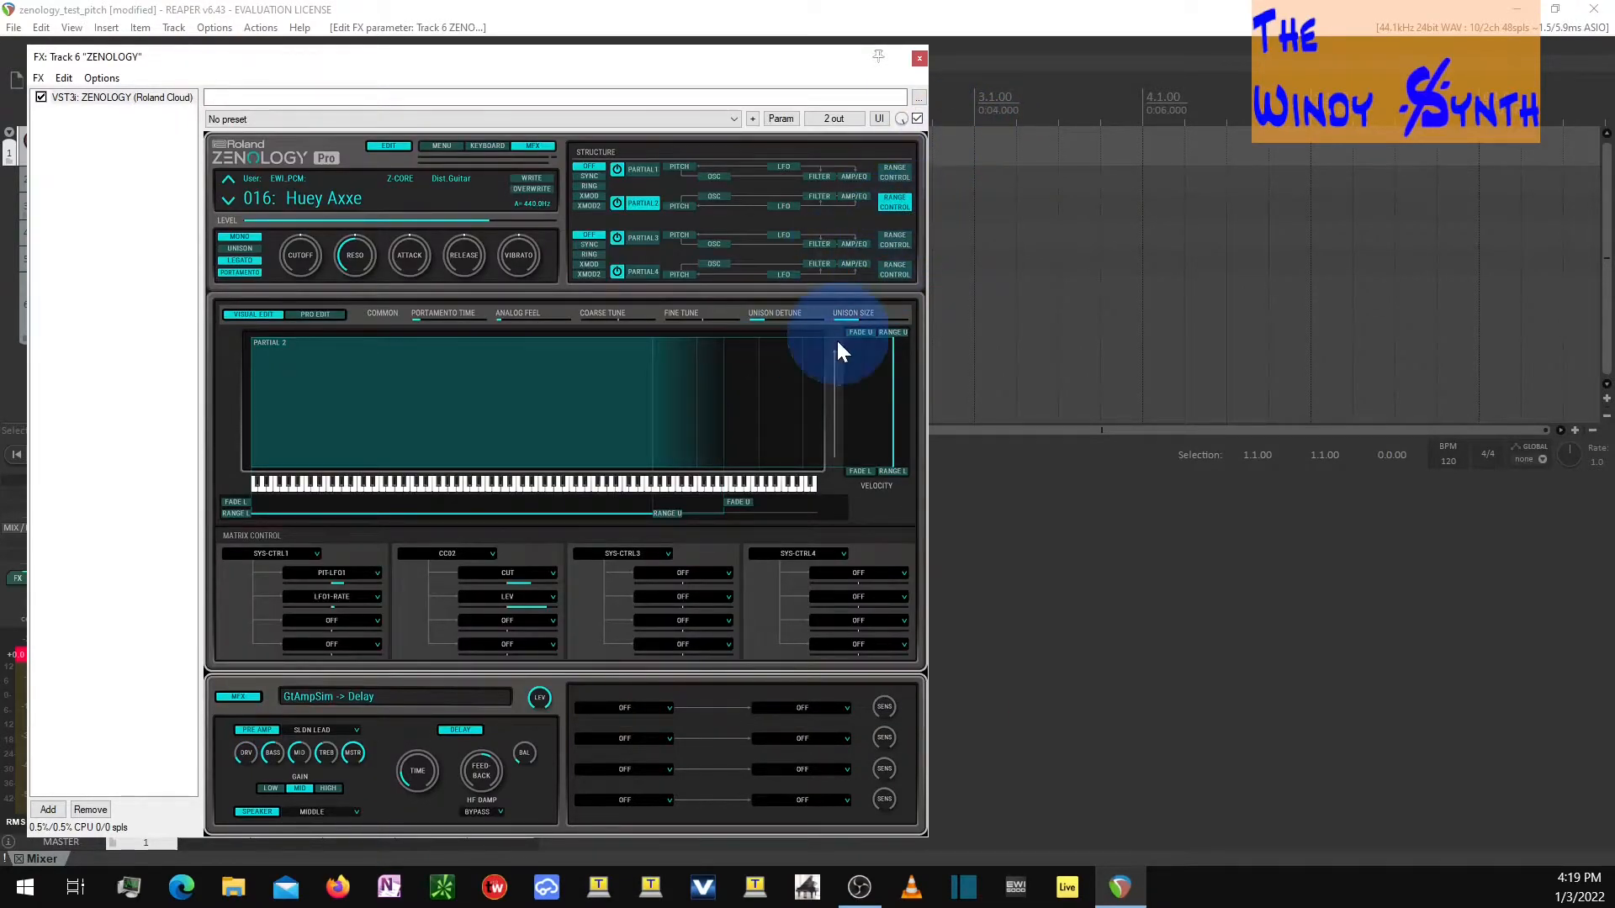
Step: View the key range and matrix control of Partials 1, 3 and 4 in the customized Huey Axxe tone
left_click(894, 172)
left_click(895, 244)
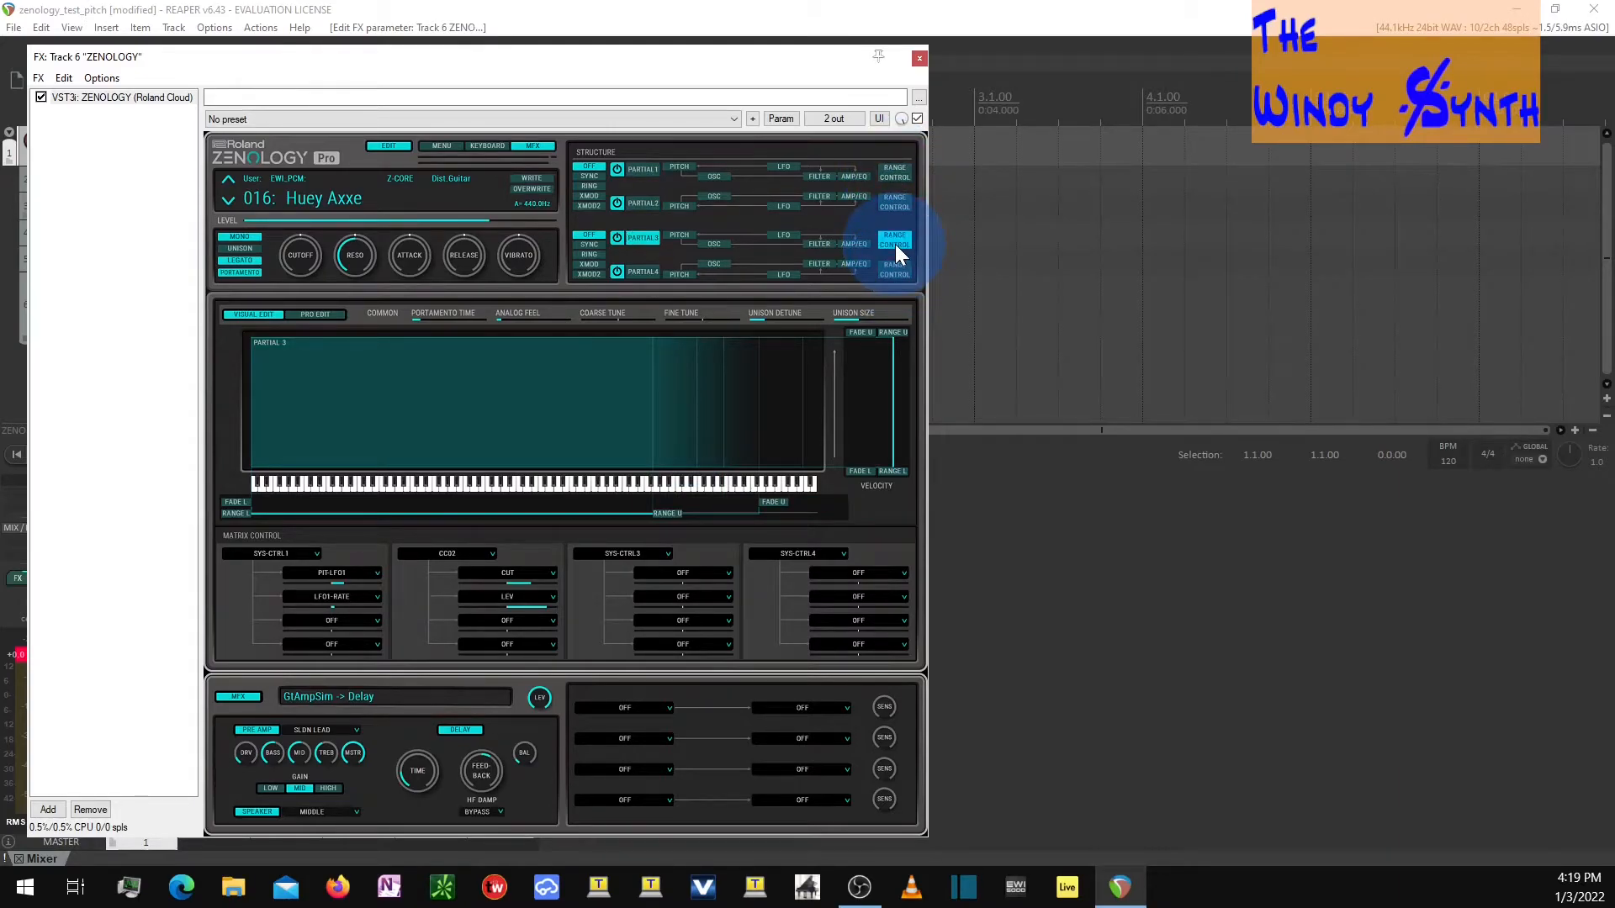
left_click(895, 272)
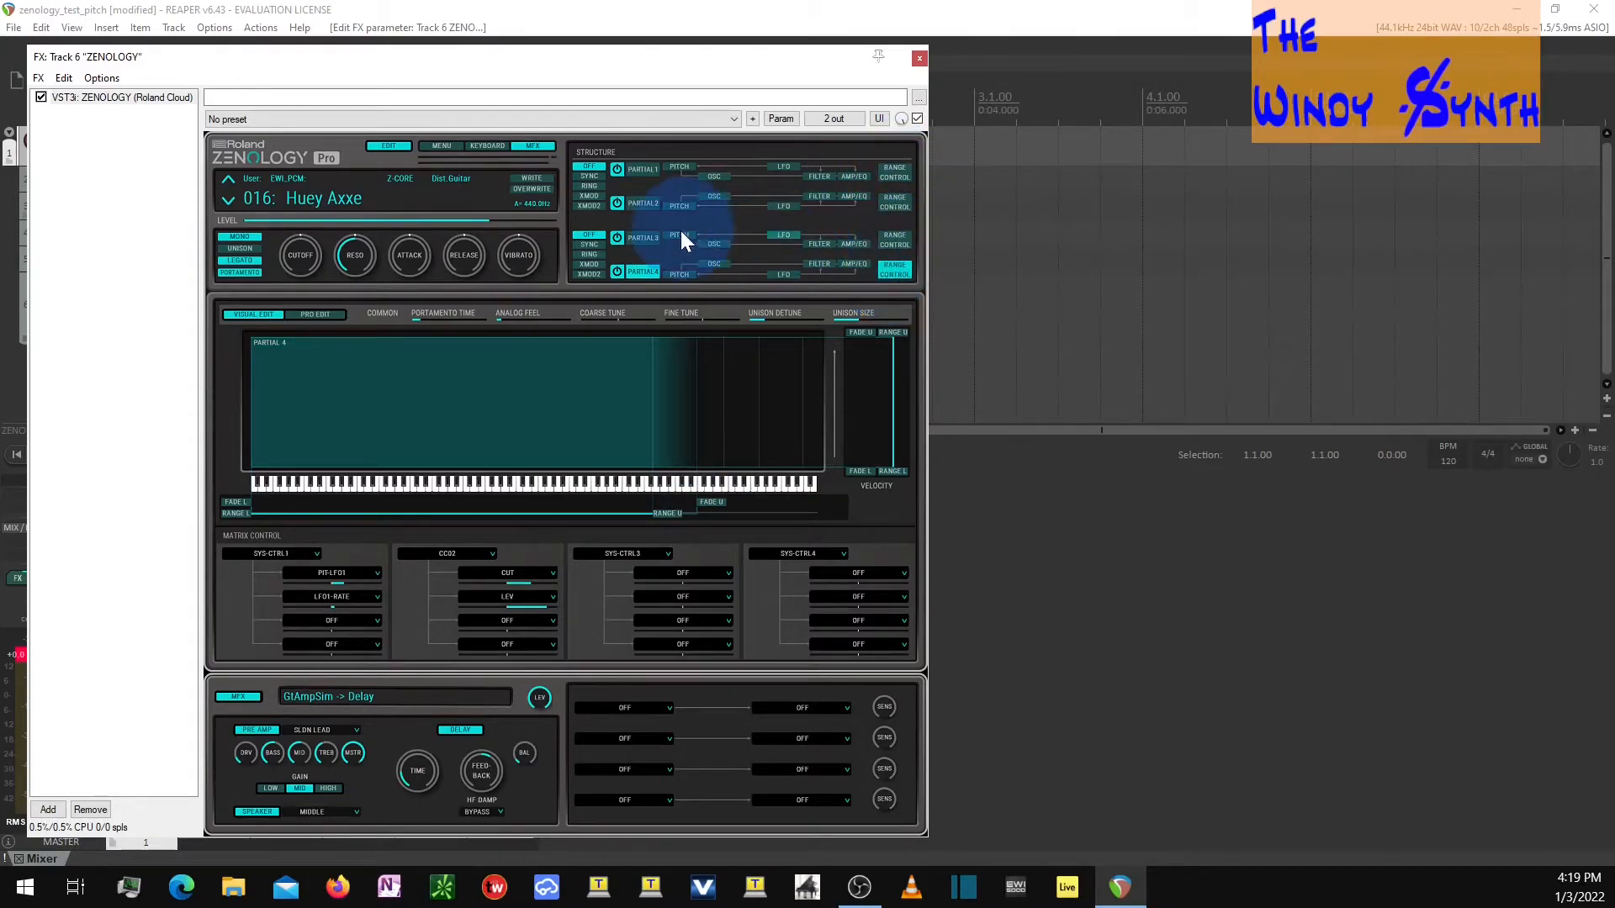
Step: Compare the oscillator, filter and amp settings of all four Huey Axxe partials, checking the levels of Partials 1 and 2
left_click(650, 170)
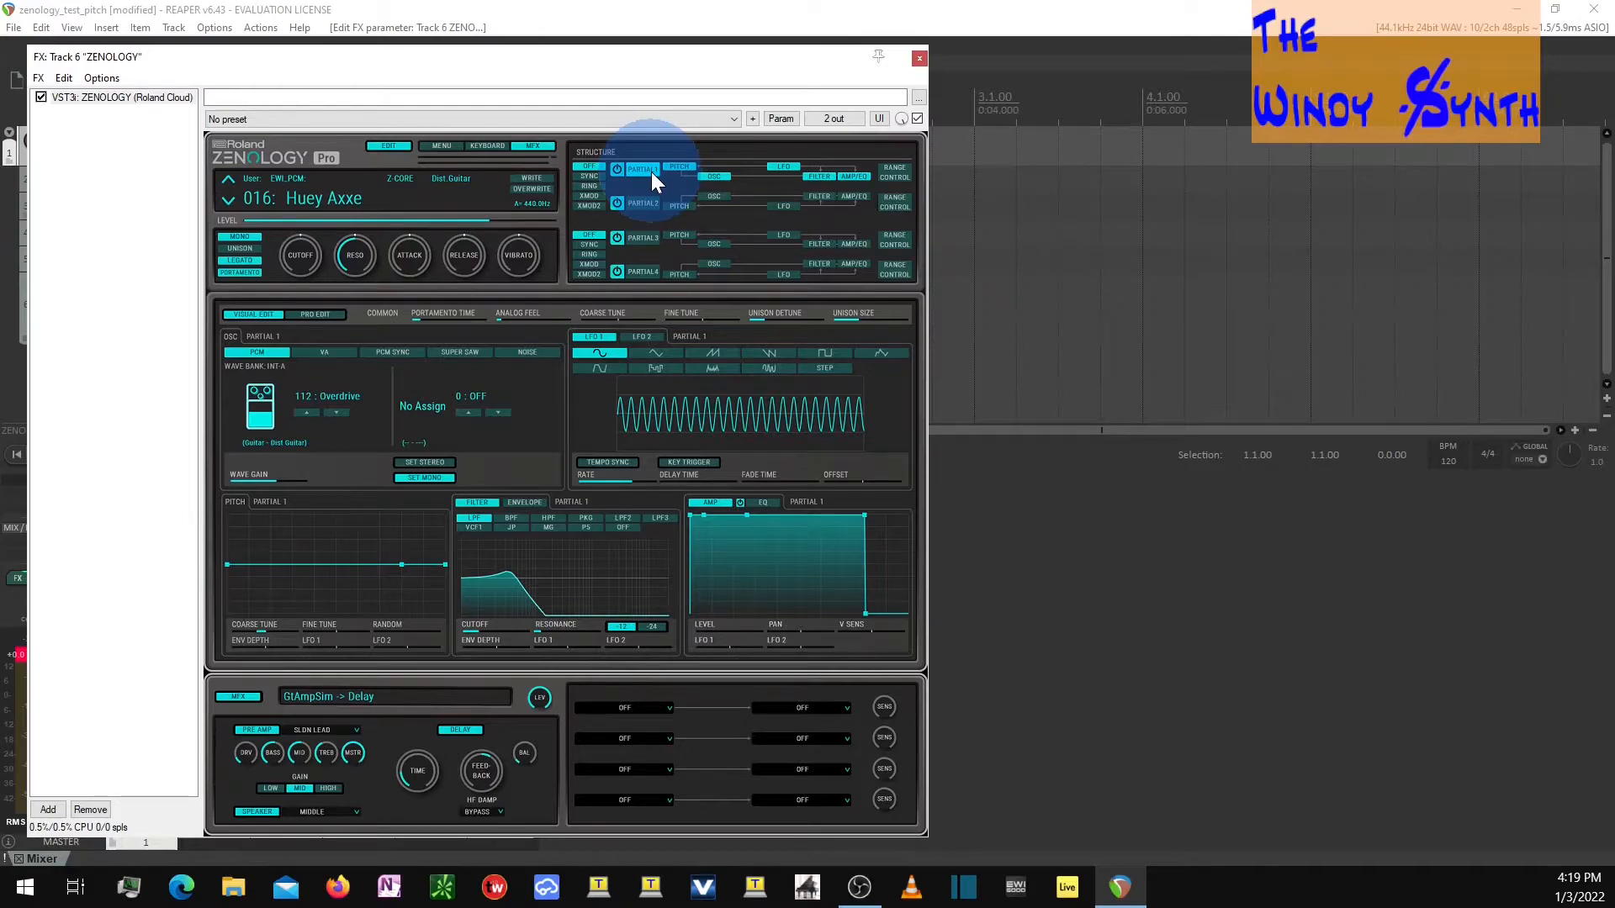
left_click(648, 202)
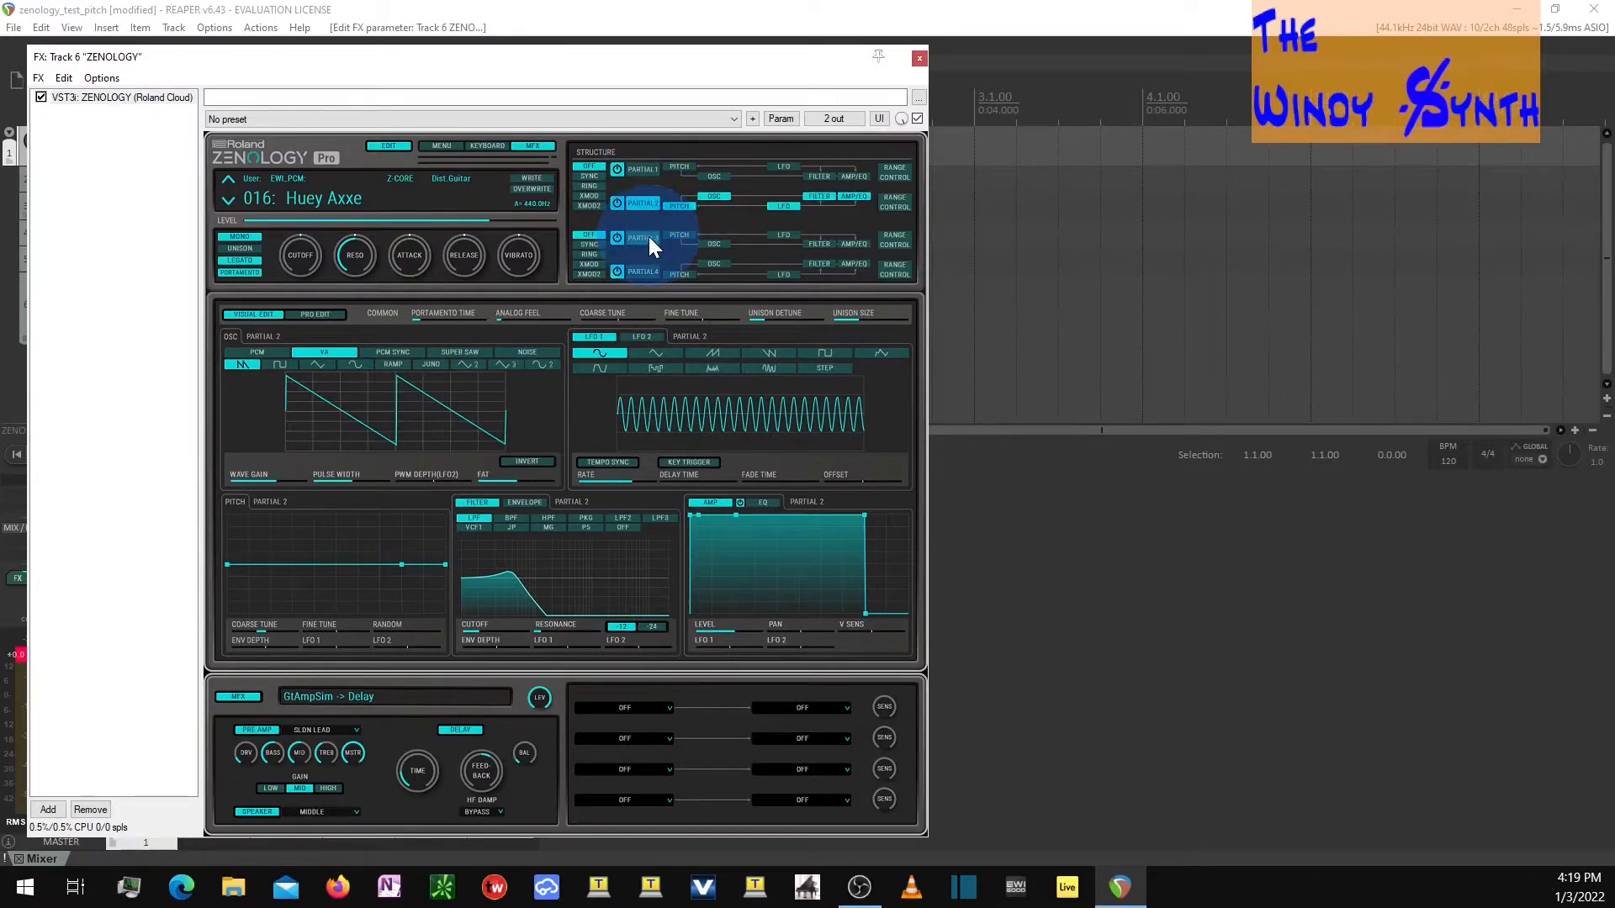
left_click(649, 236)
left_click(648, 273)
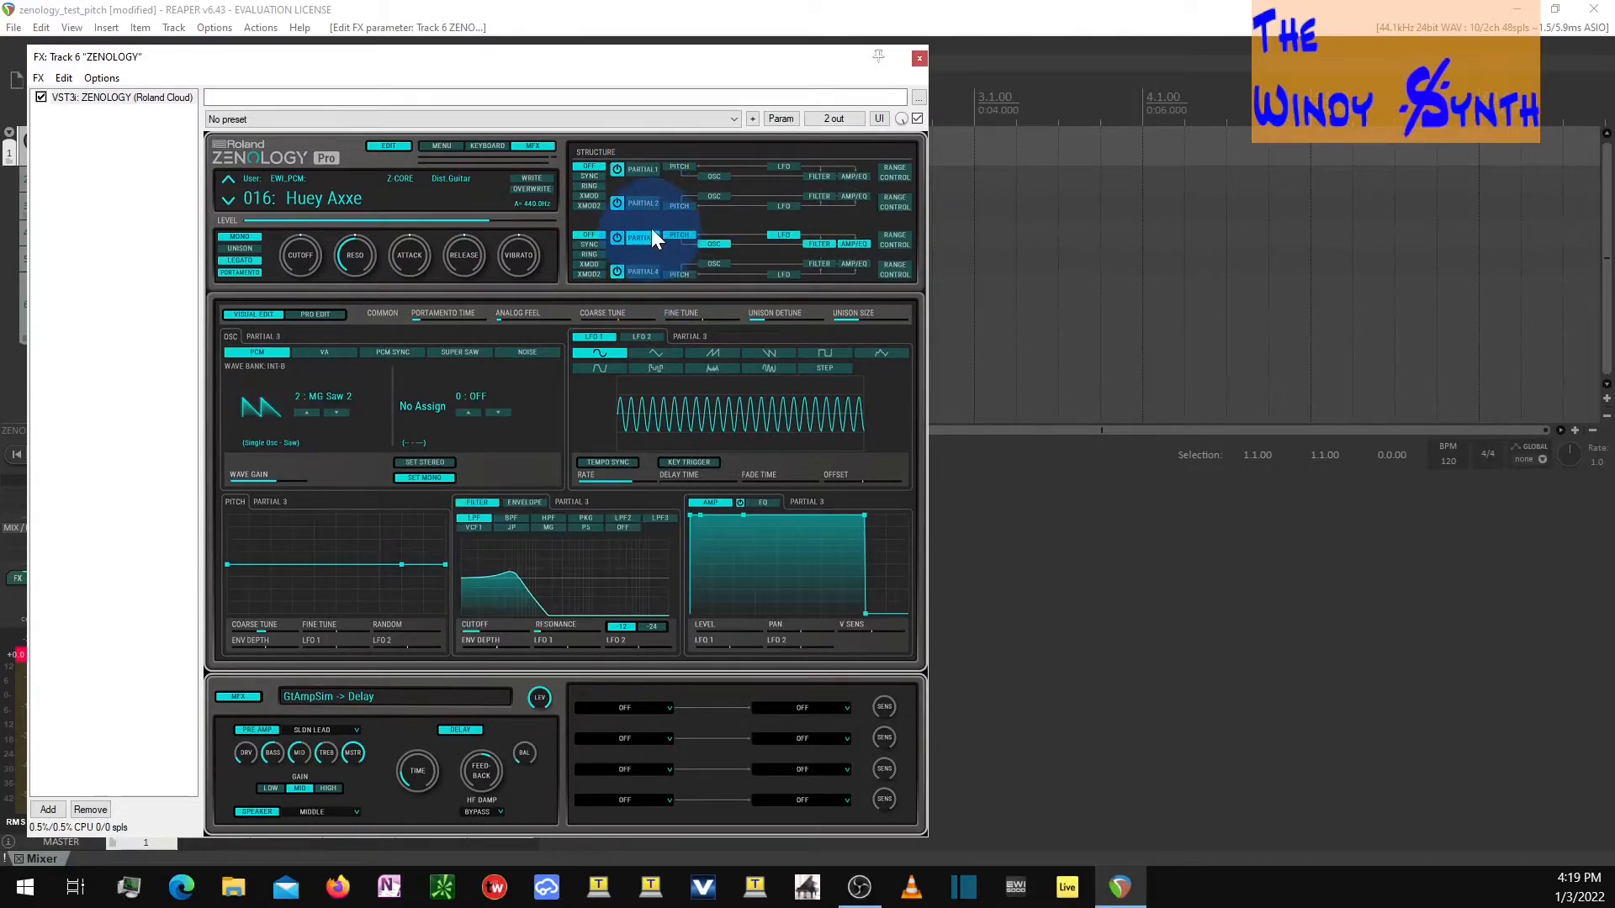
left_click(648, 205)
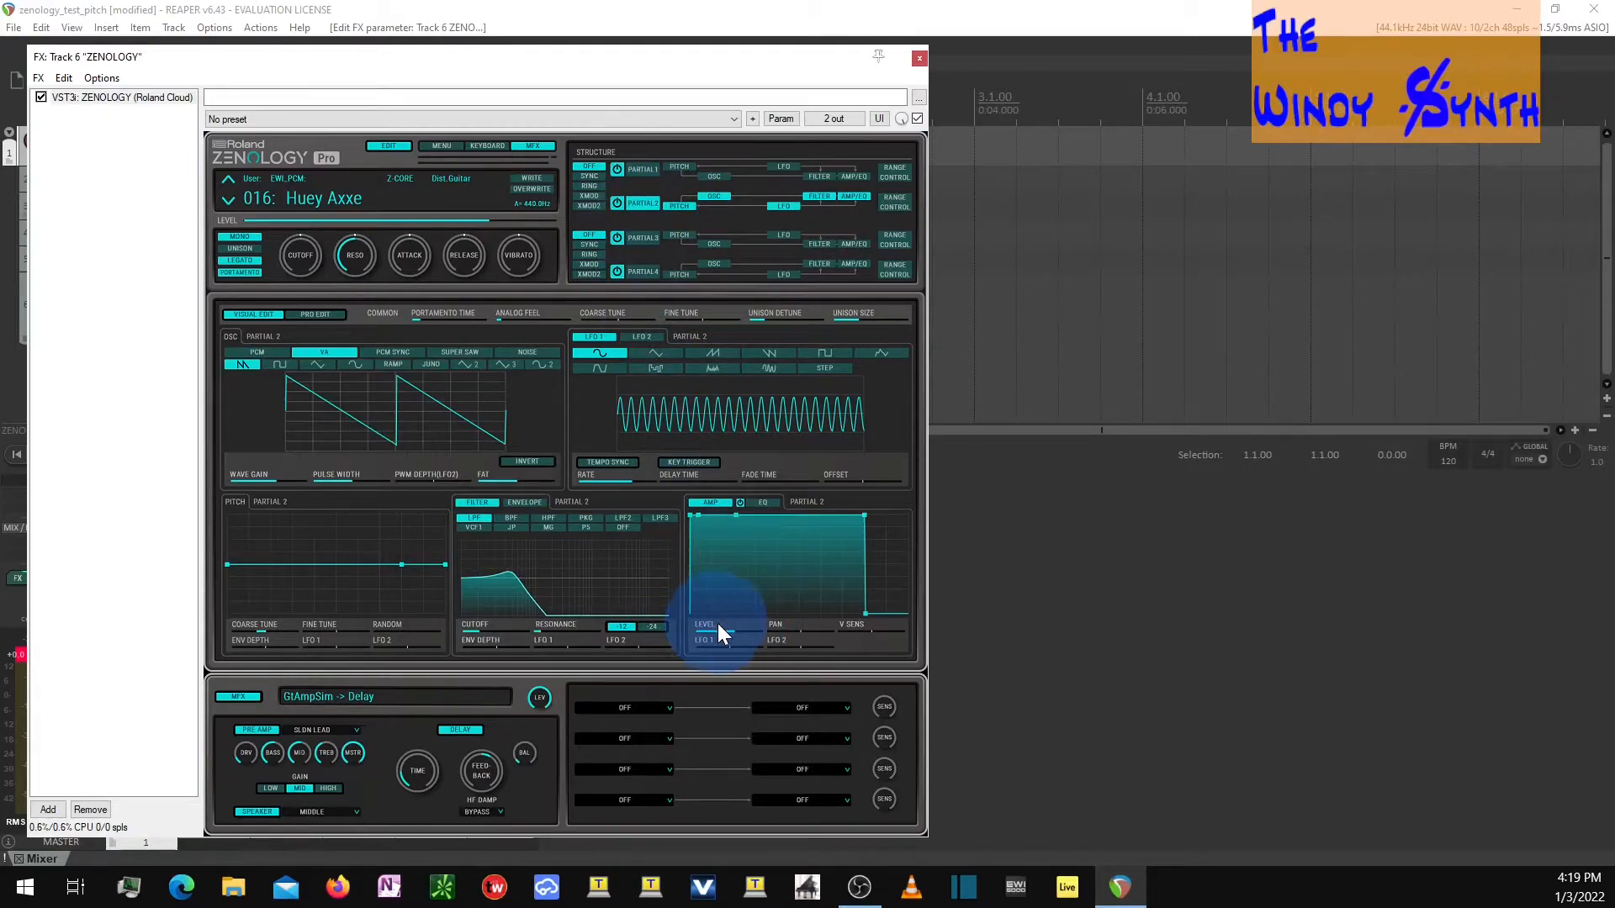
left_click(633, 169)
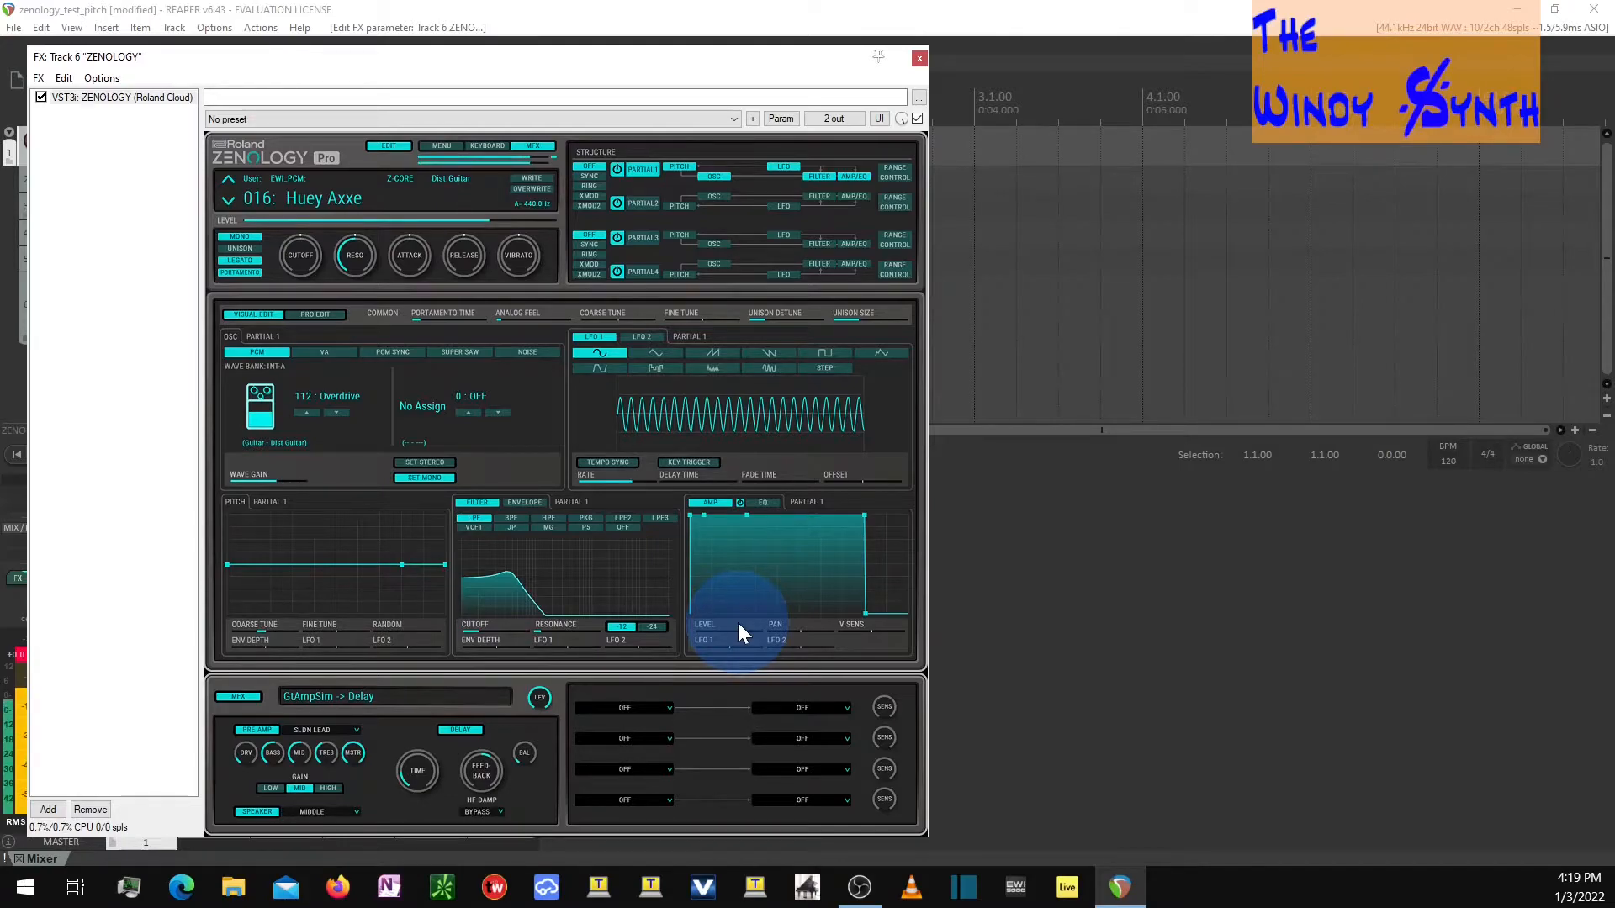
left_click(641, 202)
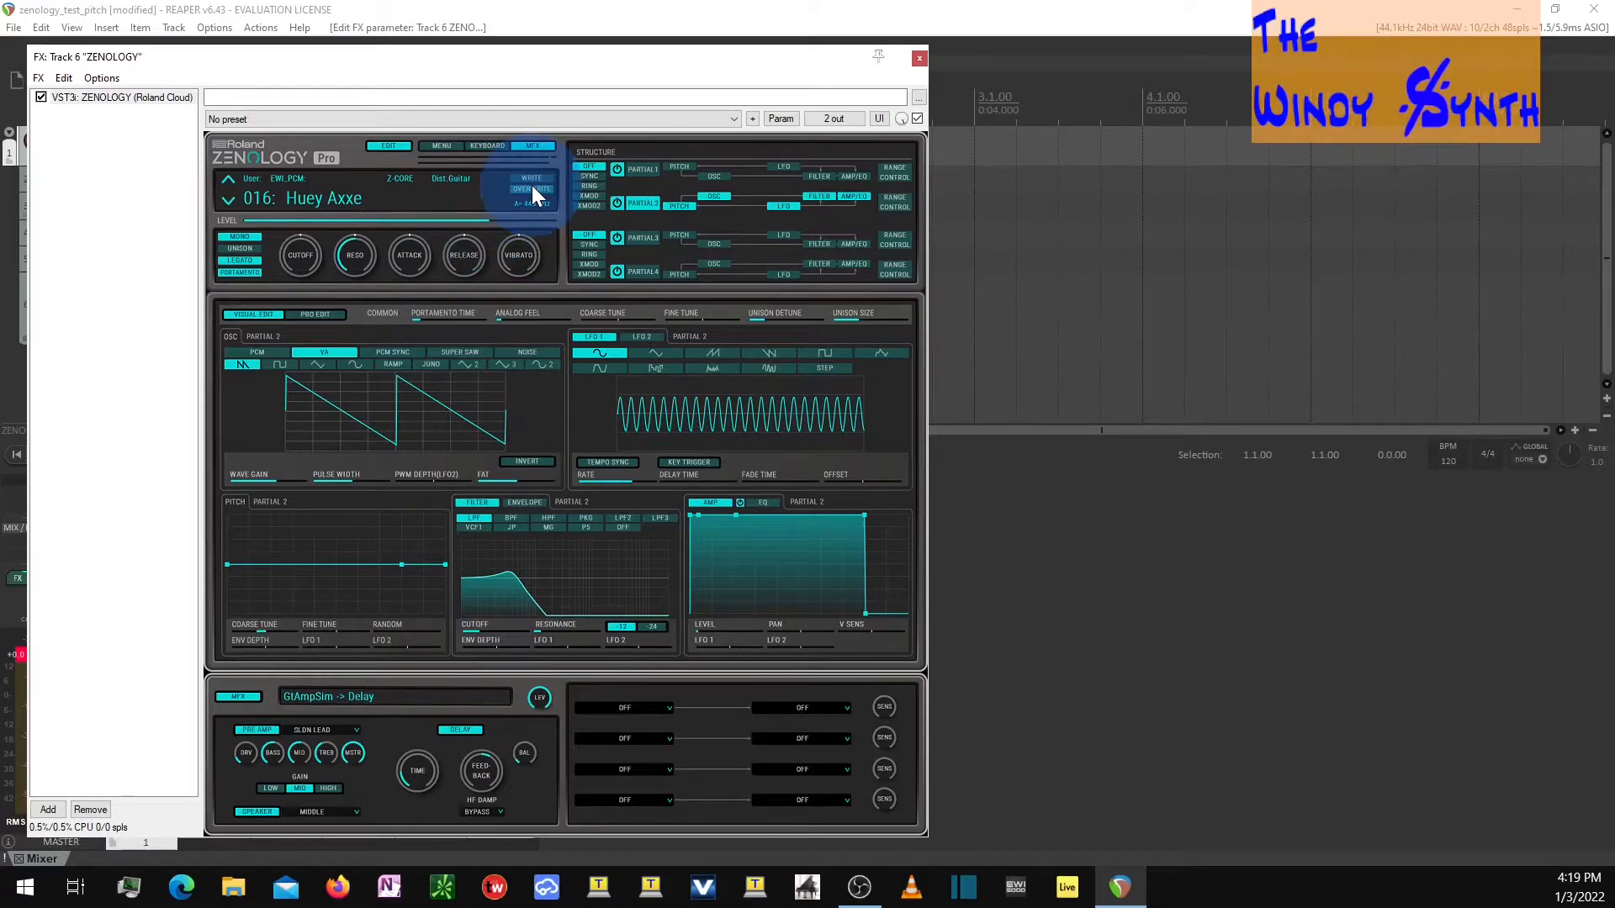
Step: Load the factory tone 0014 Huey Axxe from the SDZ028 Digital Leads bank for comparison and close the tone browser
left_click(356, 197)
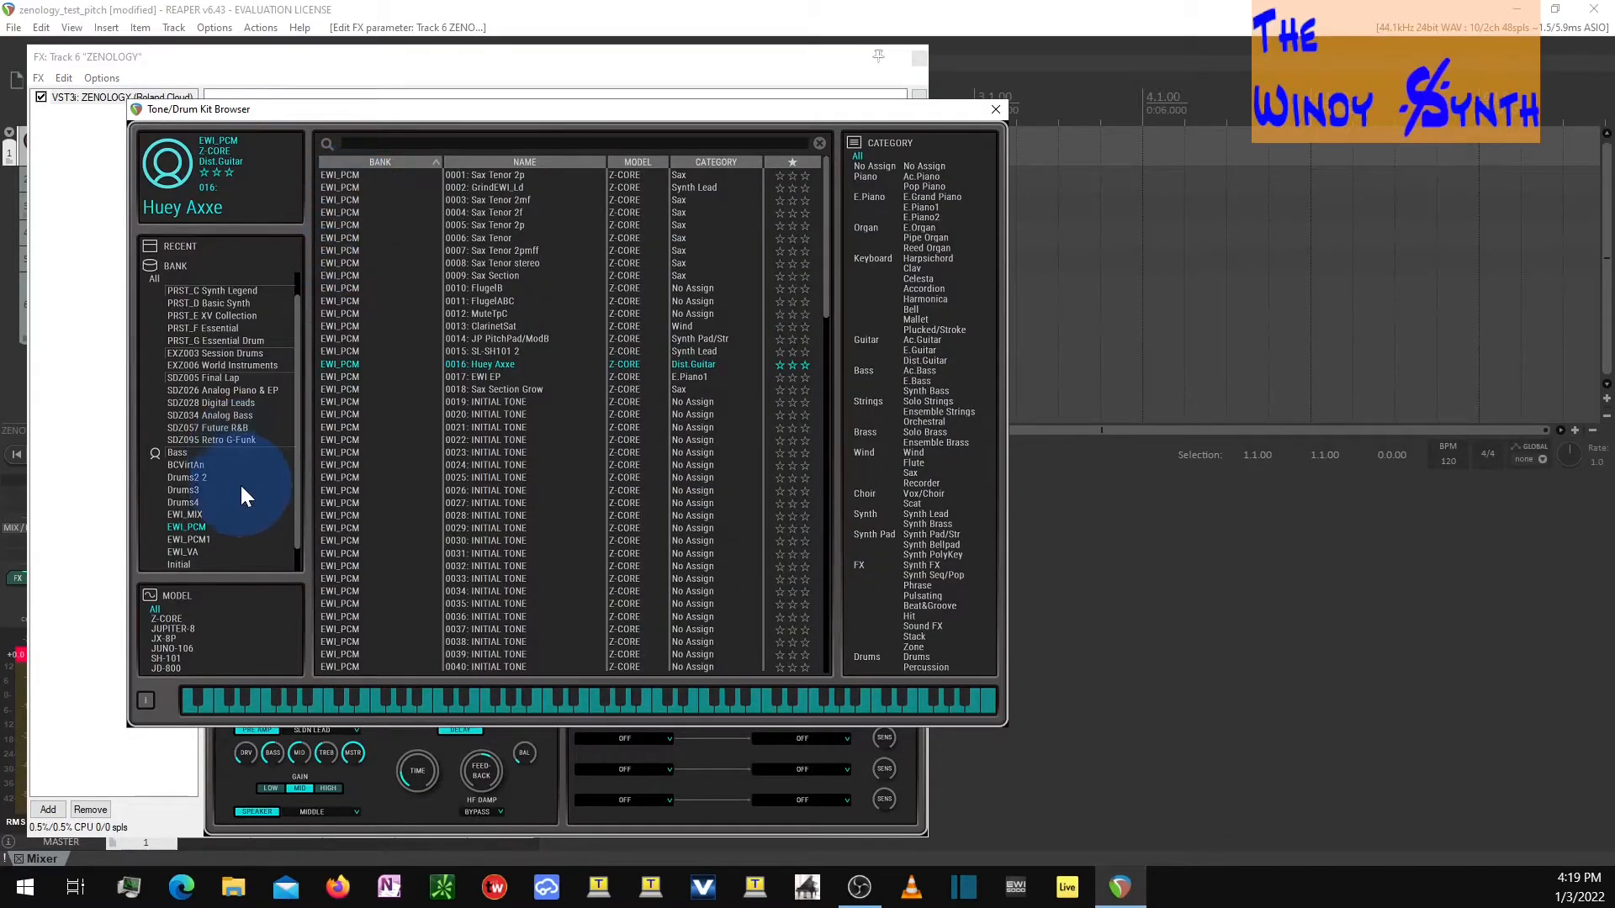
left_click(234, 404)
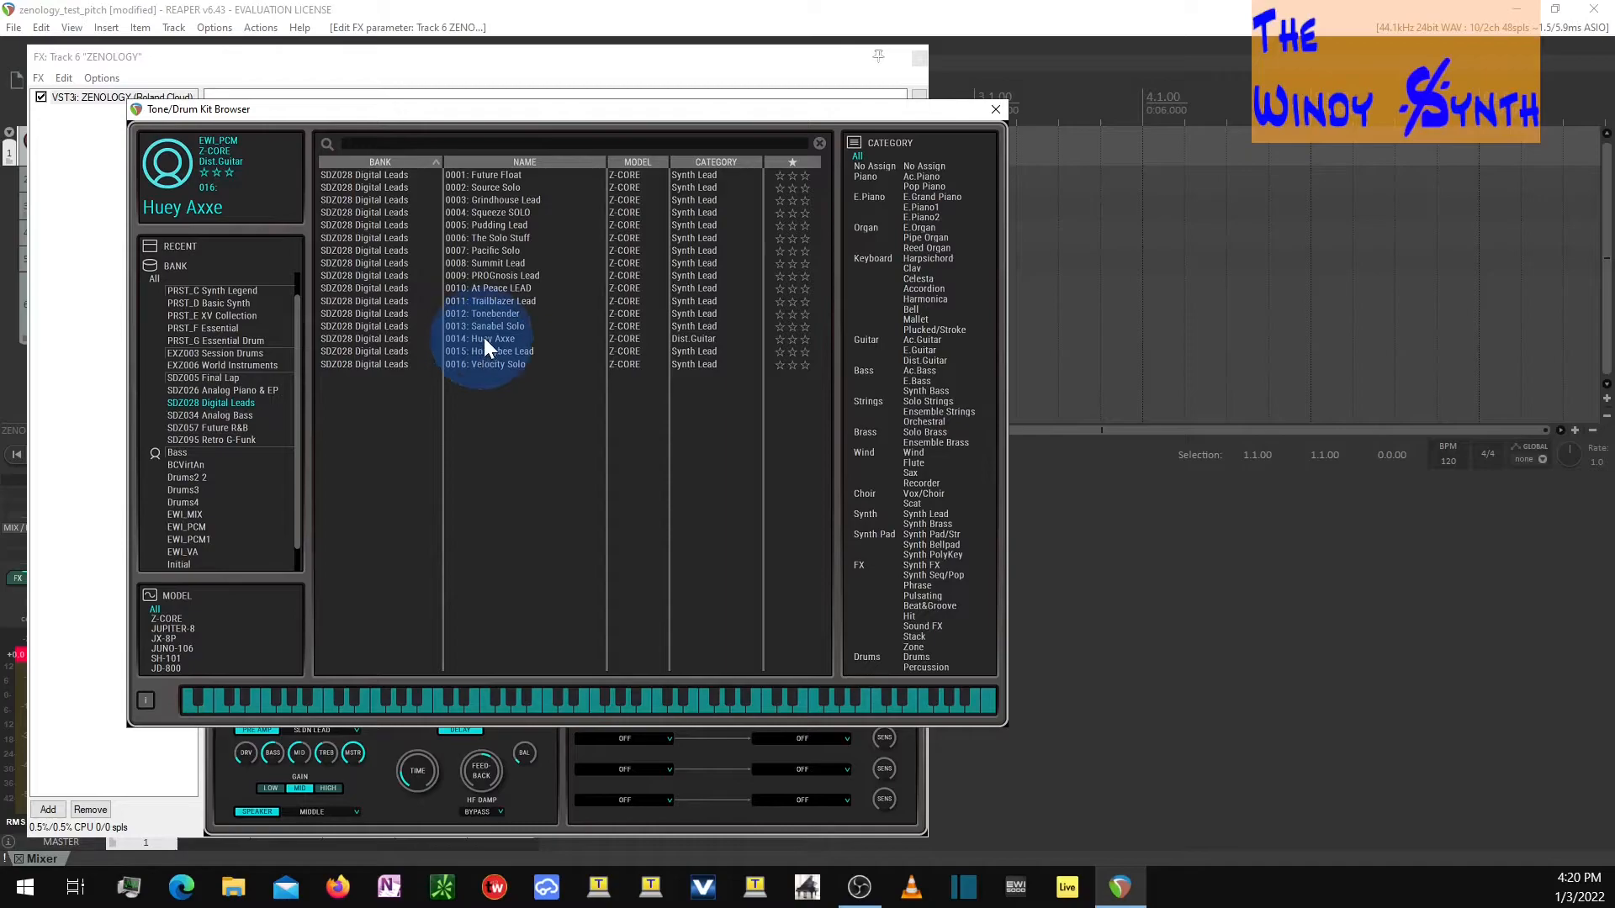
left_click(996, 109)
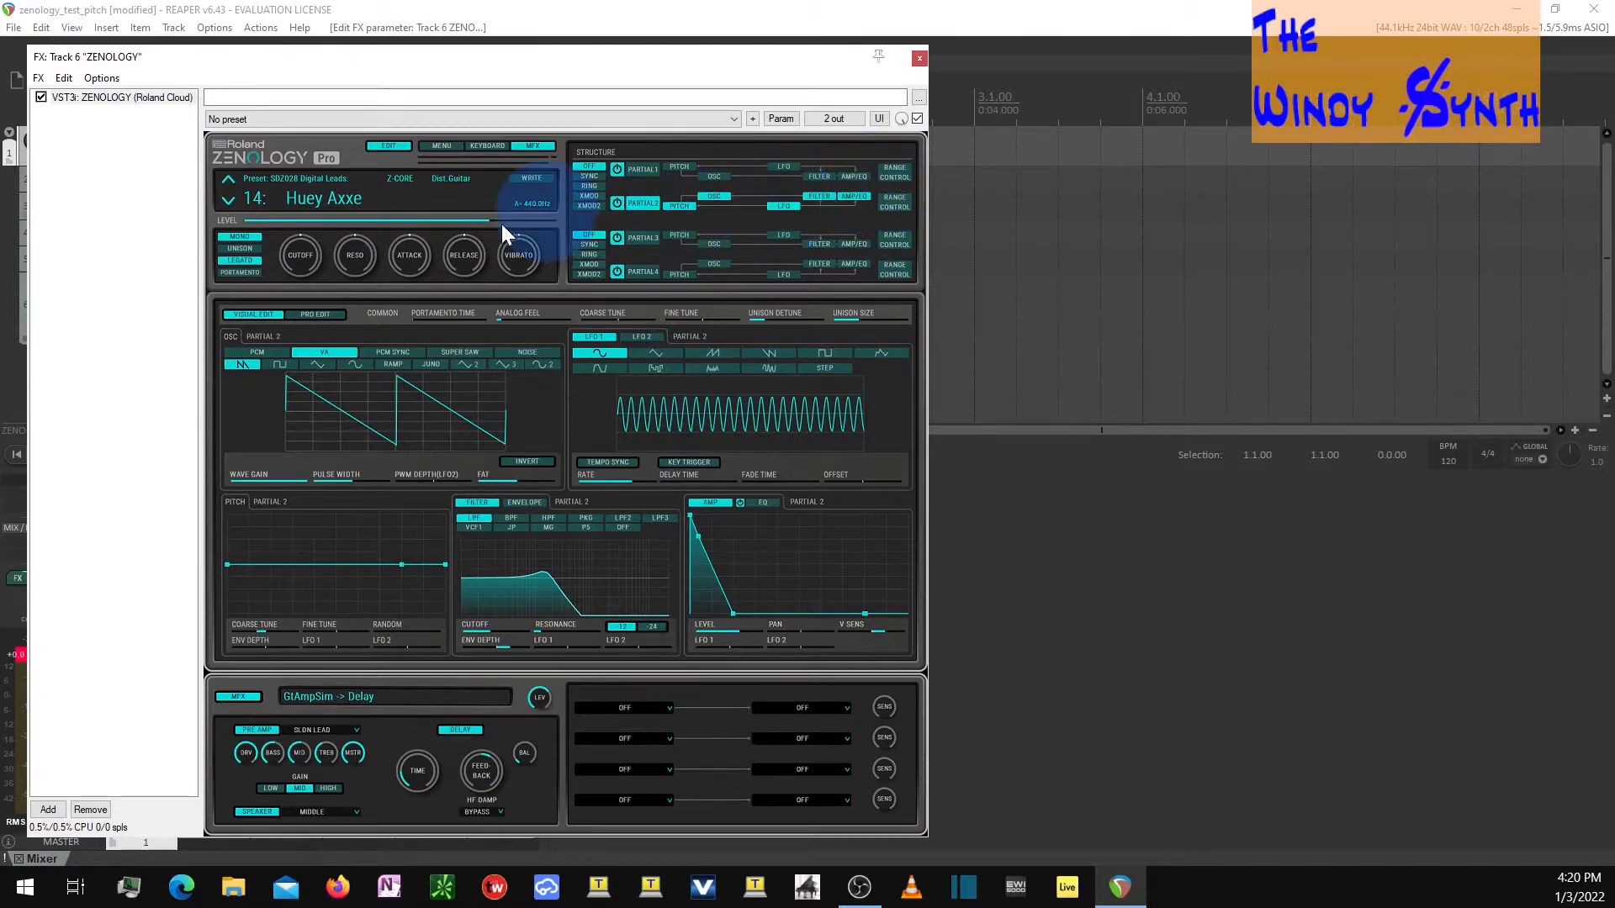
Step: Load the tone 0006 FretlessSinePW from the EWI_MIX bank and close the tone browser
left_click(321, 200)
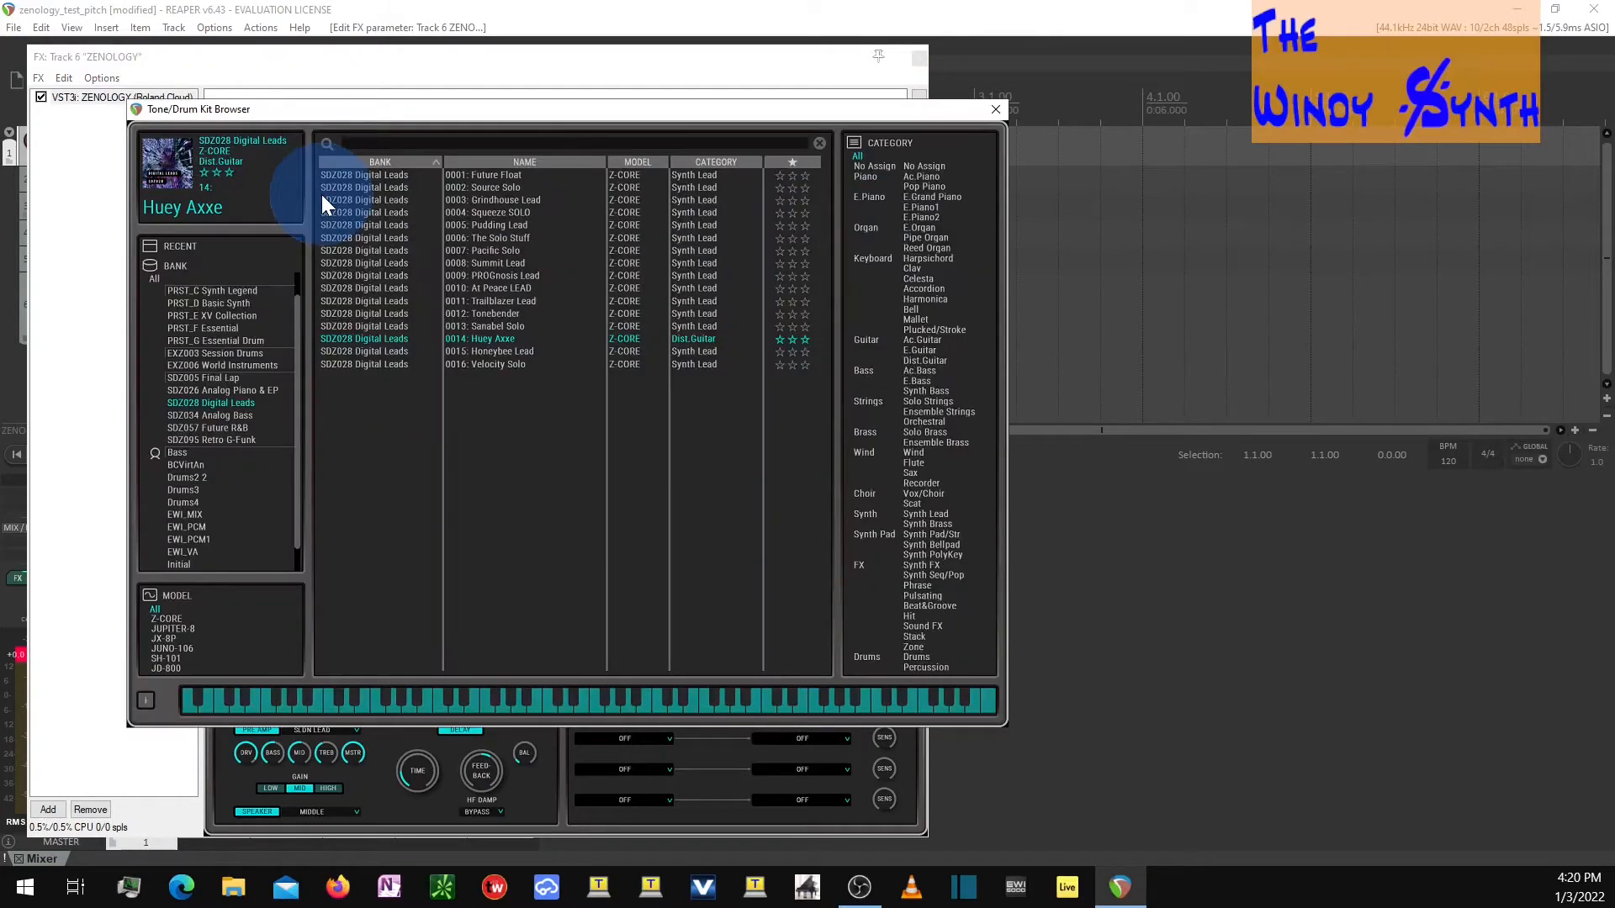
left_click(199, 515)
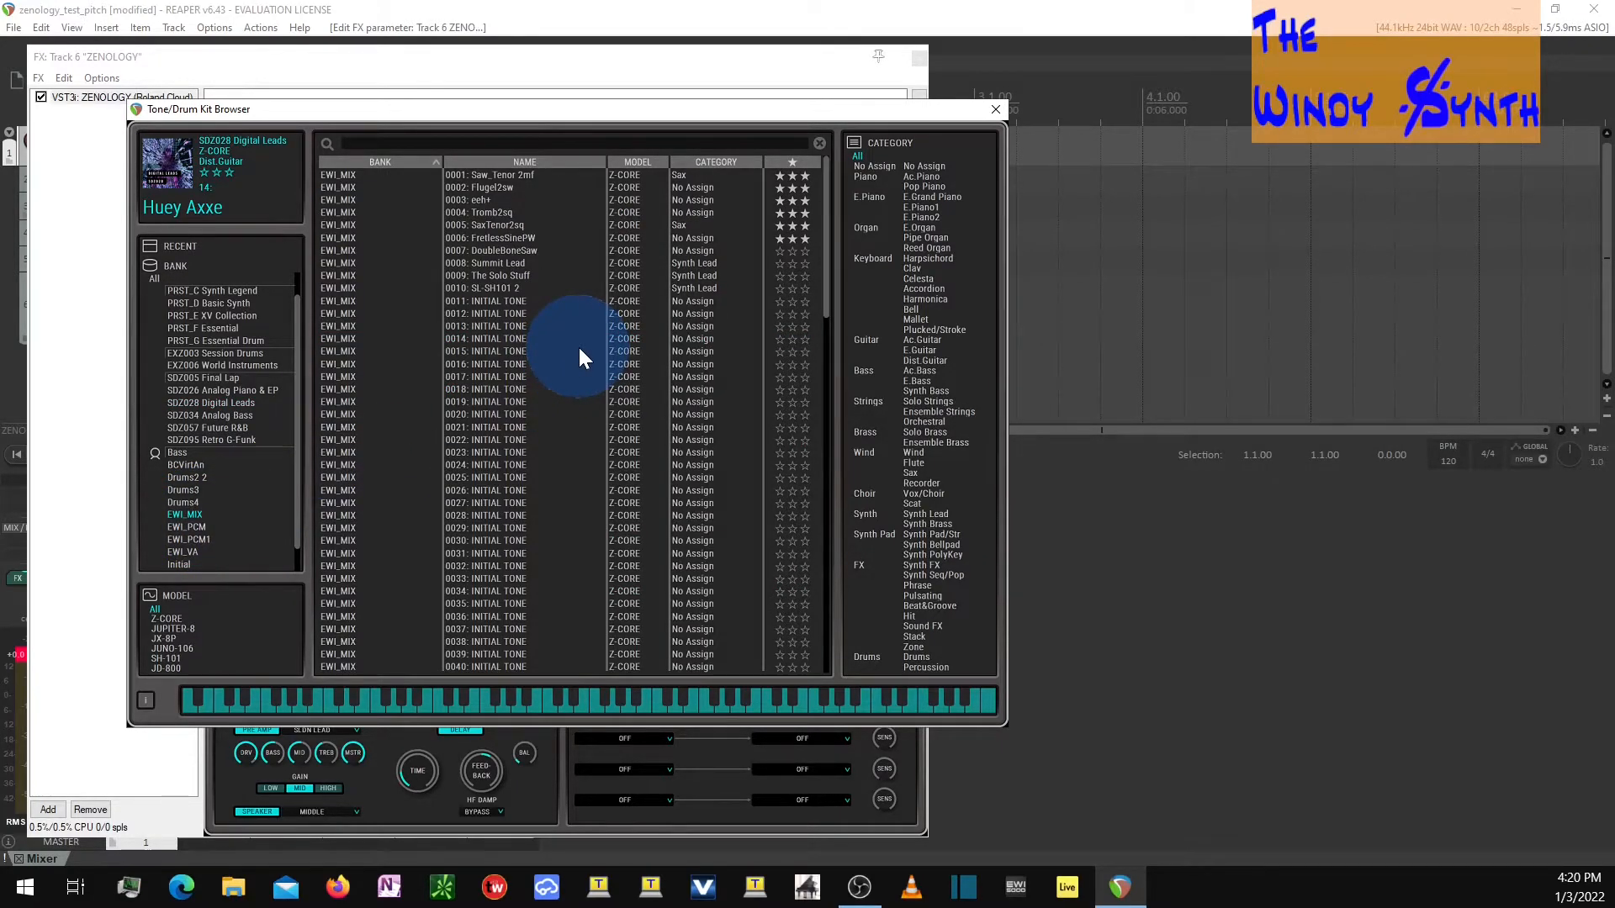
left_click(517, 239)
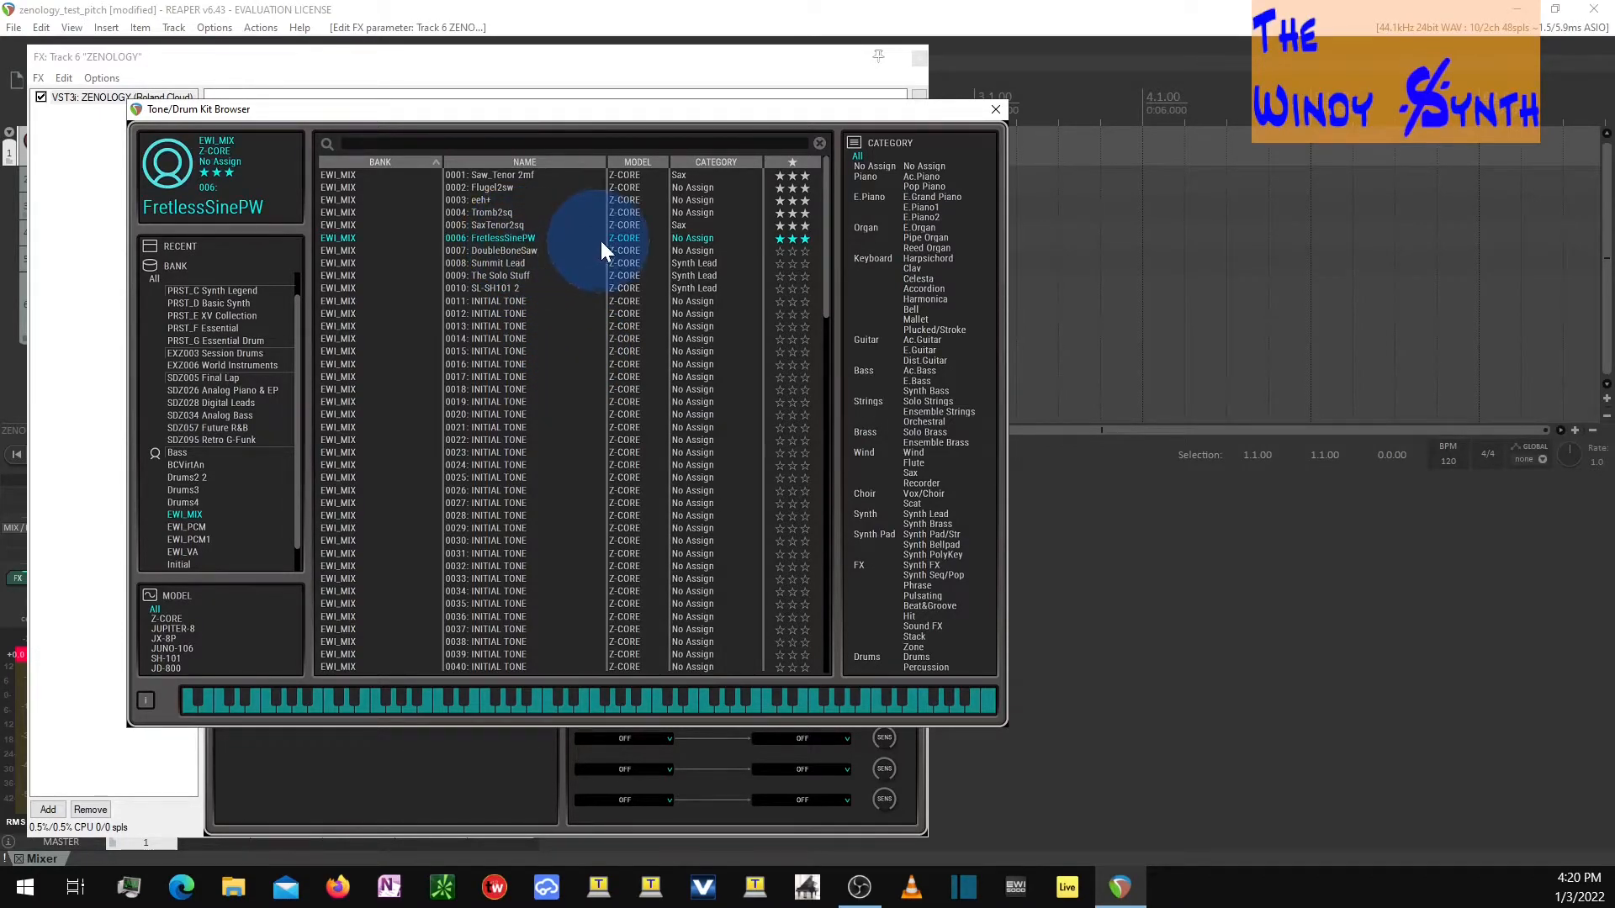
left_click(997, 110)
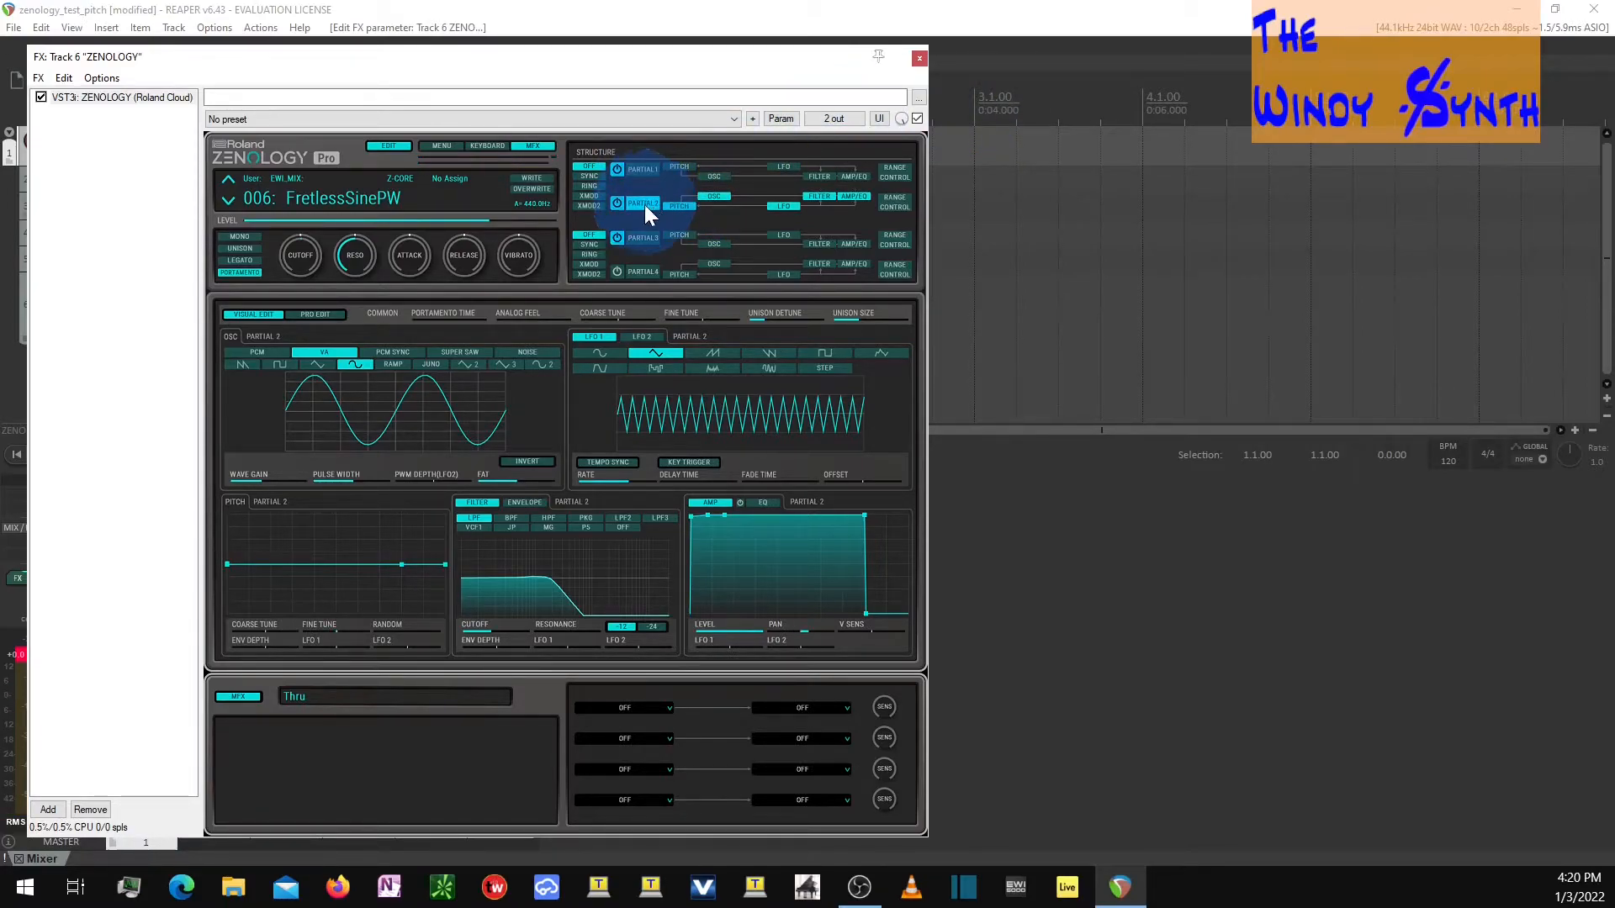
Step: Examine the oscillator waveforms and wave assignments of the FretlessSinePW partials, ending on Partial 1
left_click(653, 239)
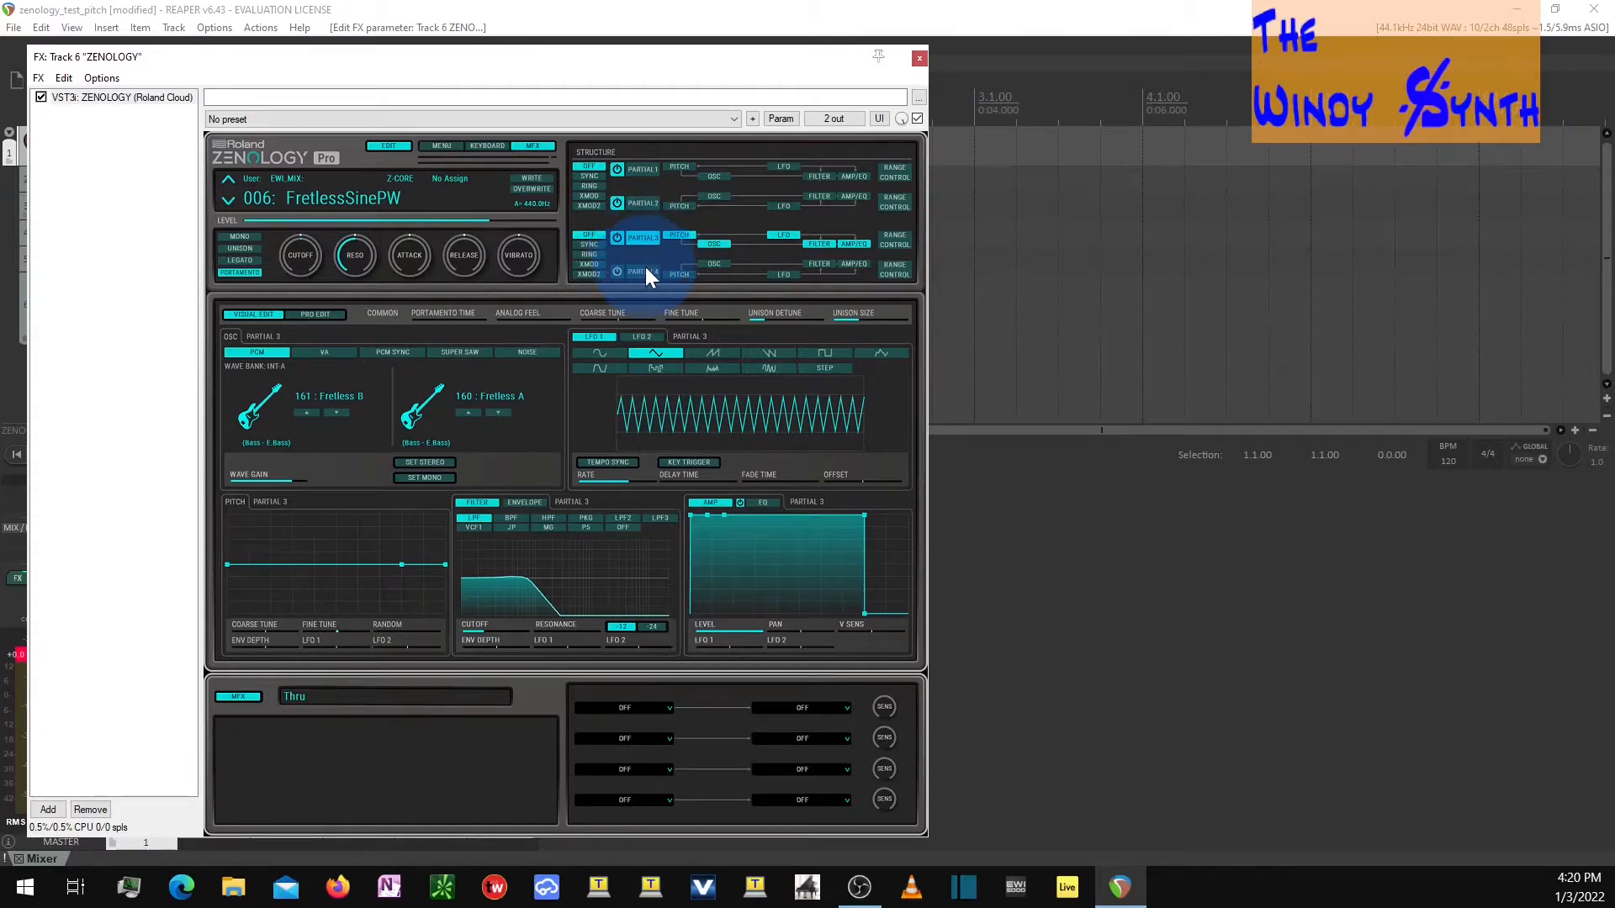
left_click(644, 272)
left_click(642, 239)
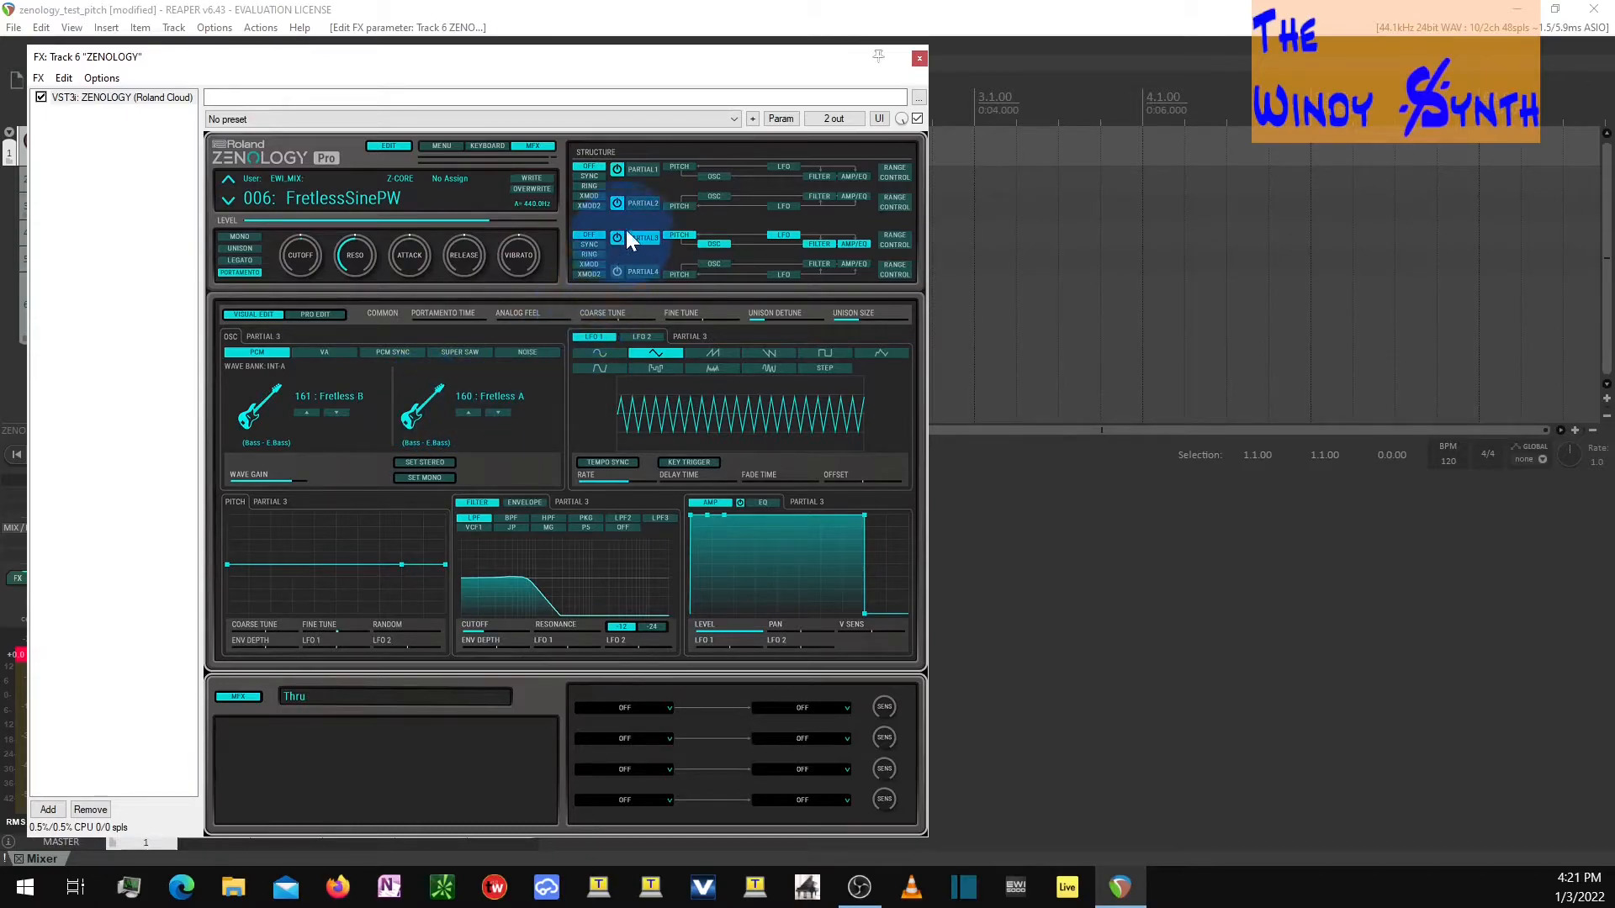
left_click(643, 204)
left_click(642, 171)
left_click(644, 204)
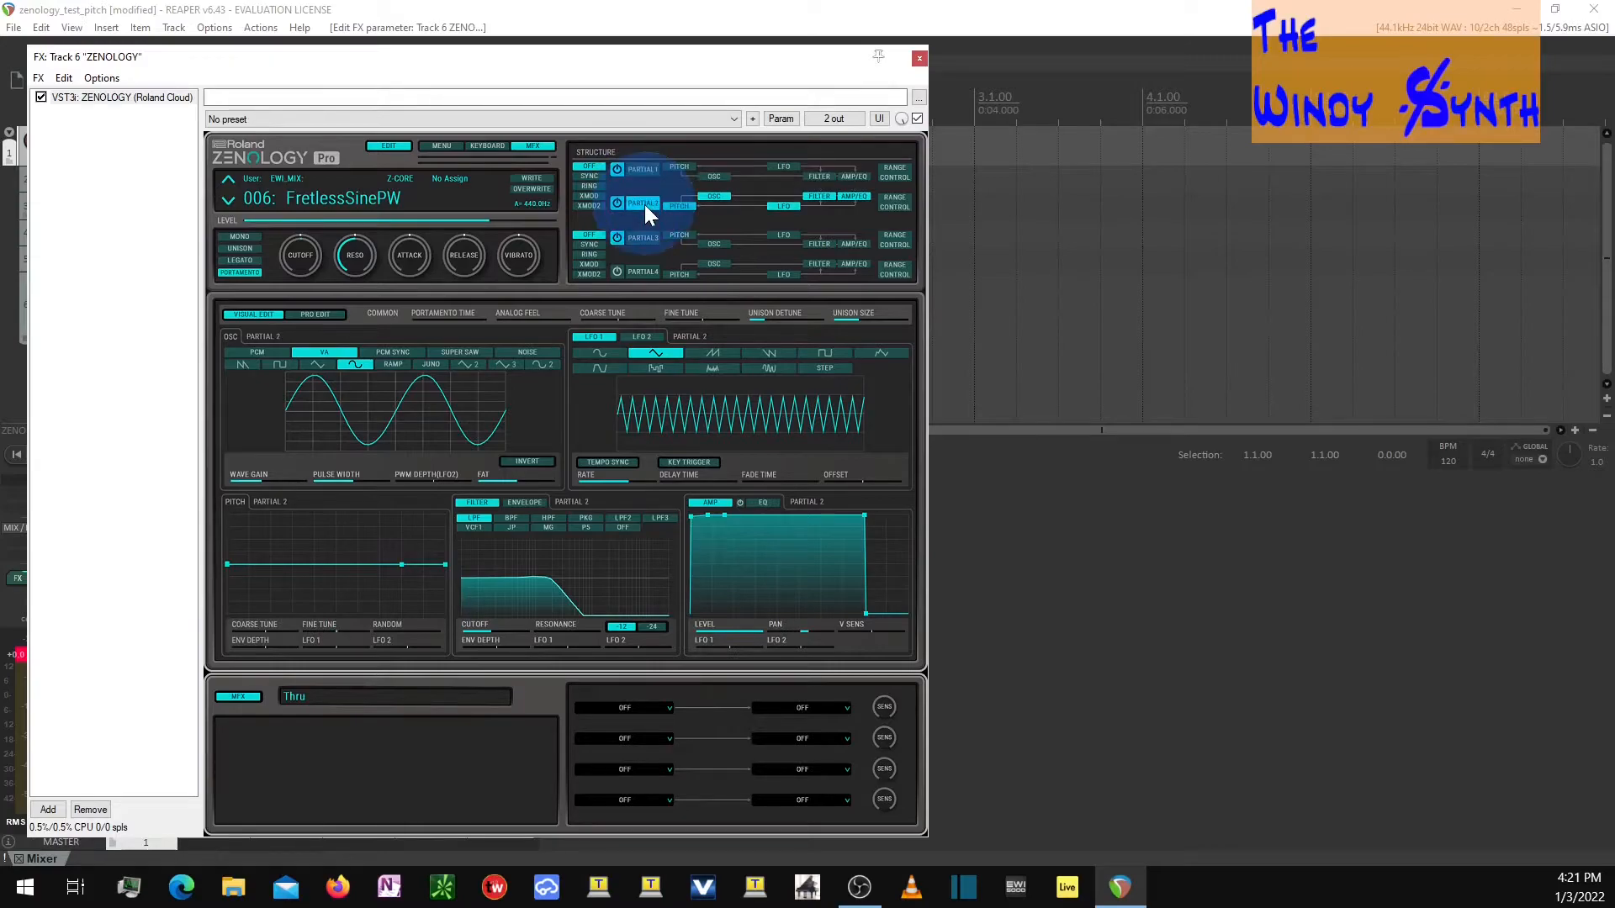
left_click(644, 169)
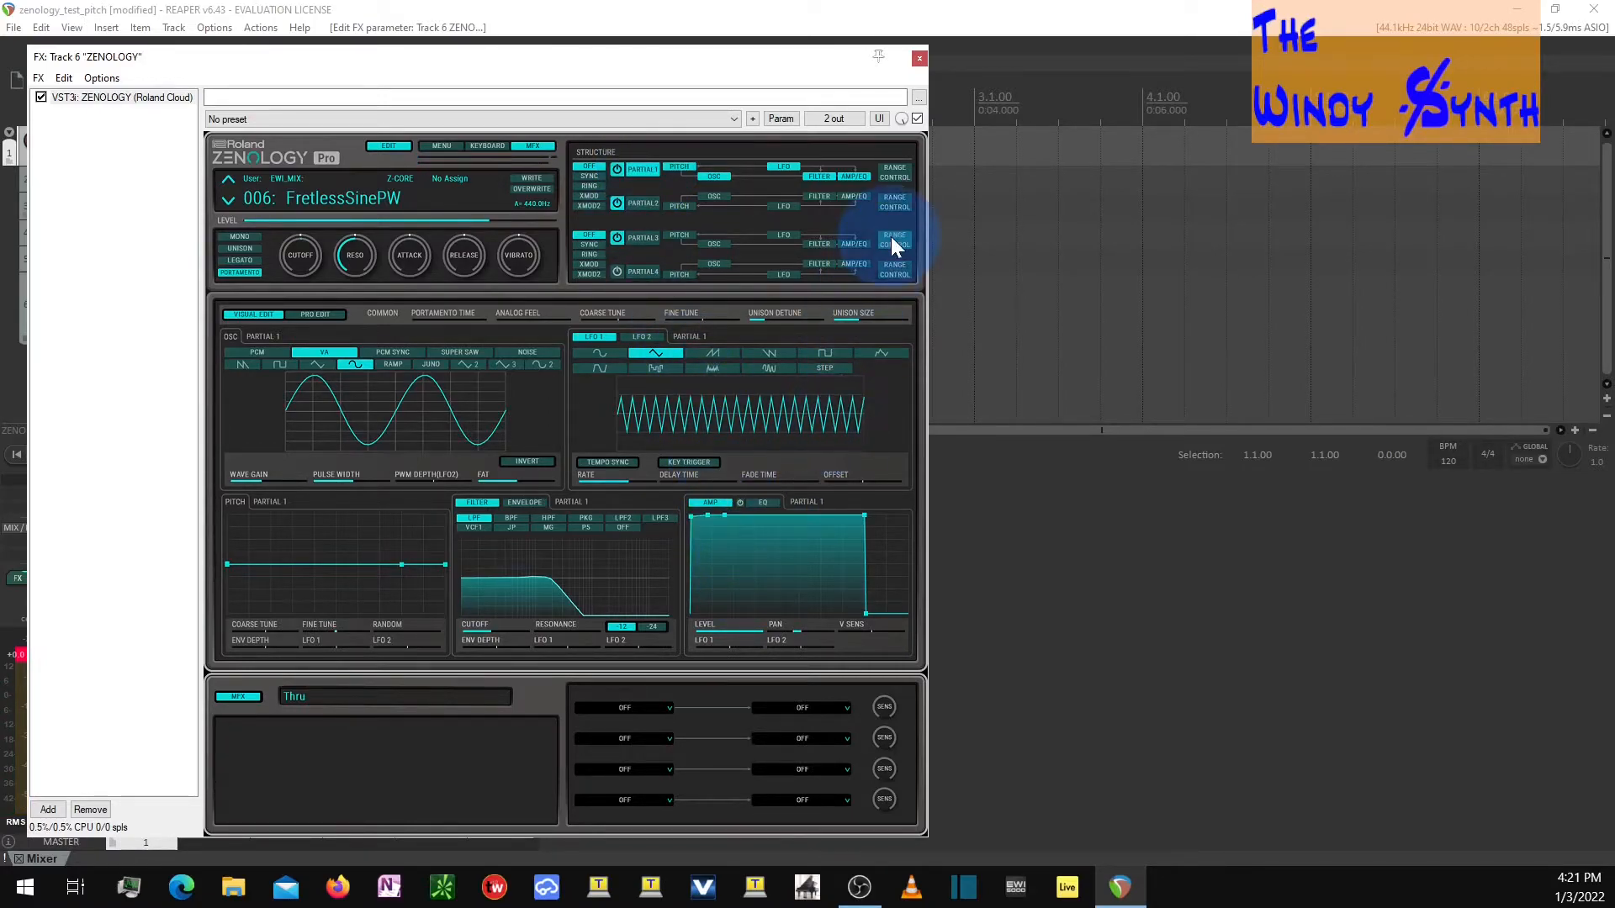
Step: Compare the matrix control assignments of Partials 1 and 2 in FretlessSinePW
left_click(903, 173)
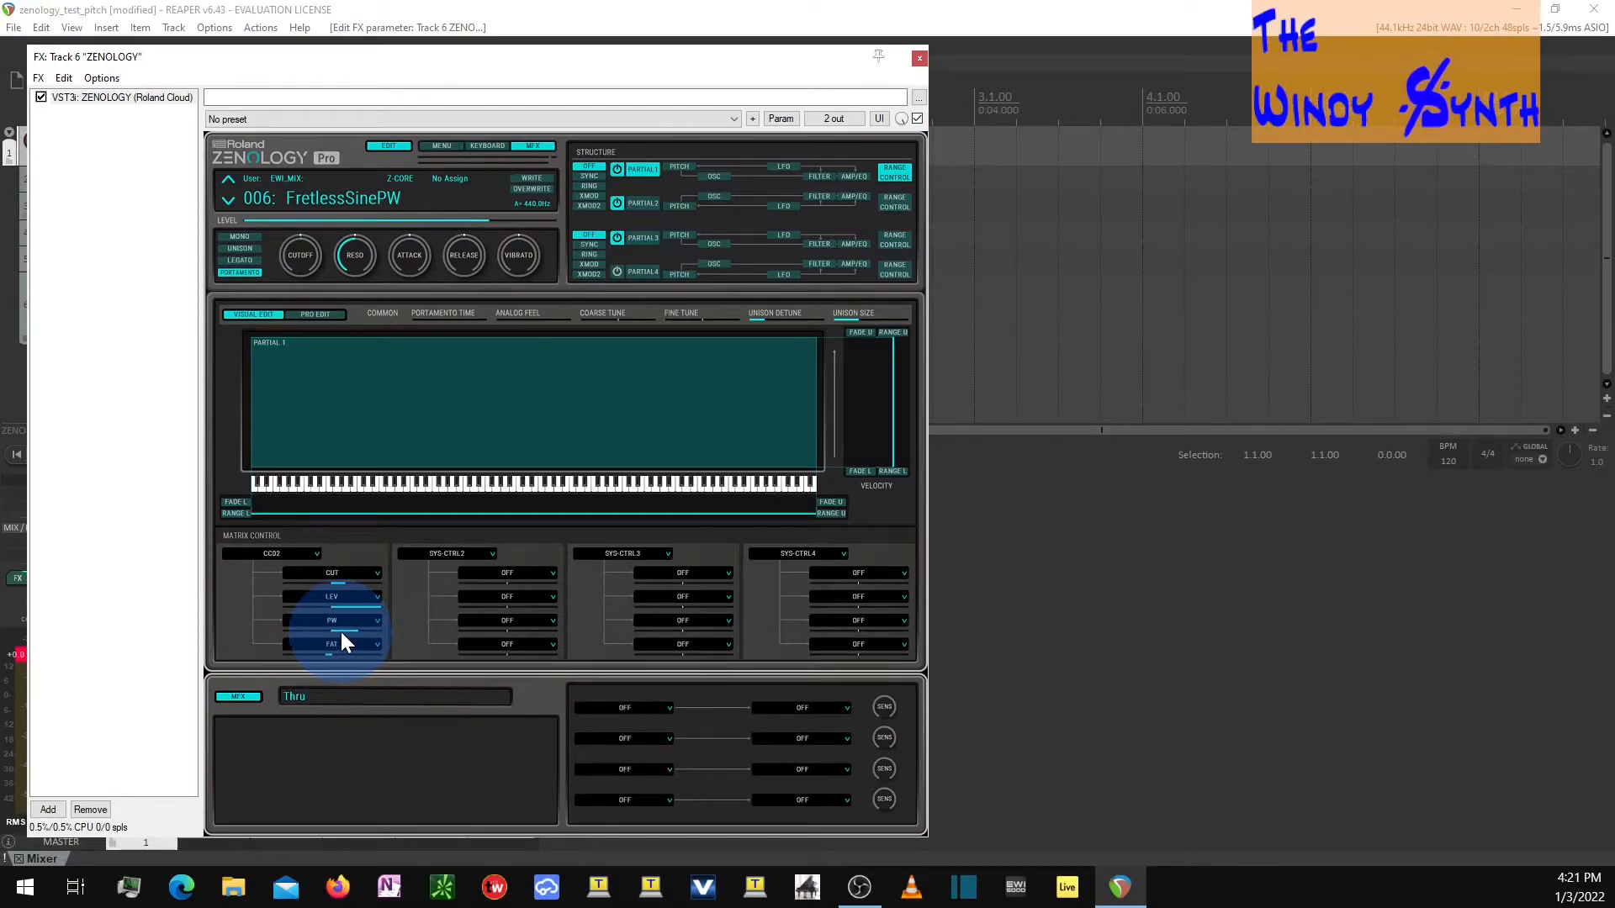
left_click(896, 202)
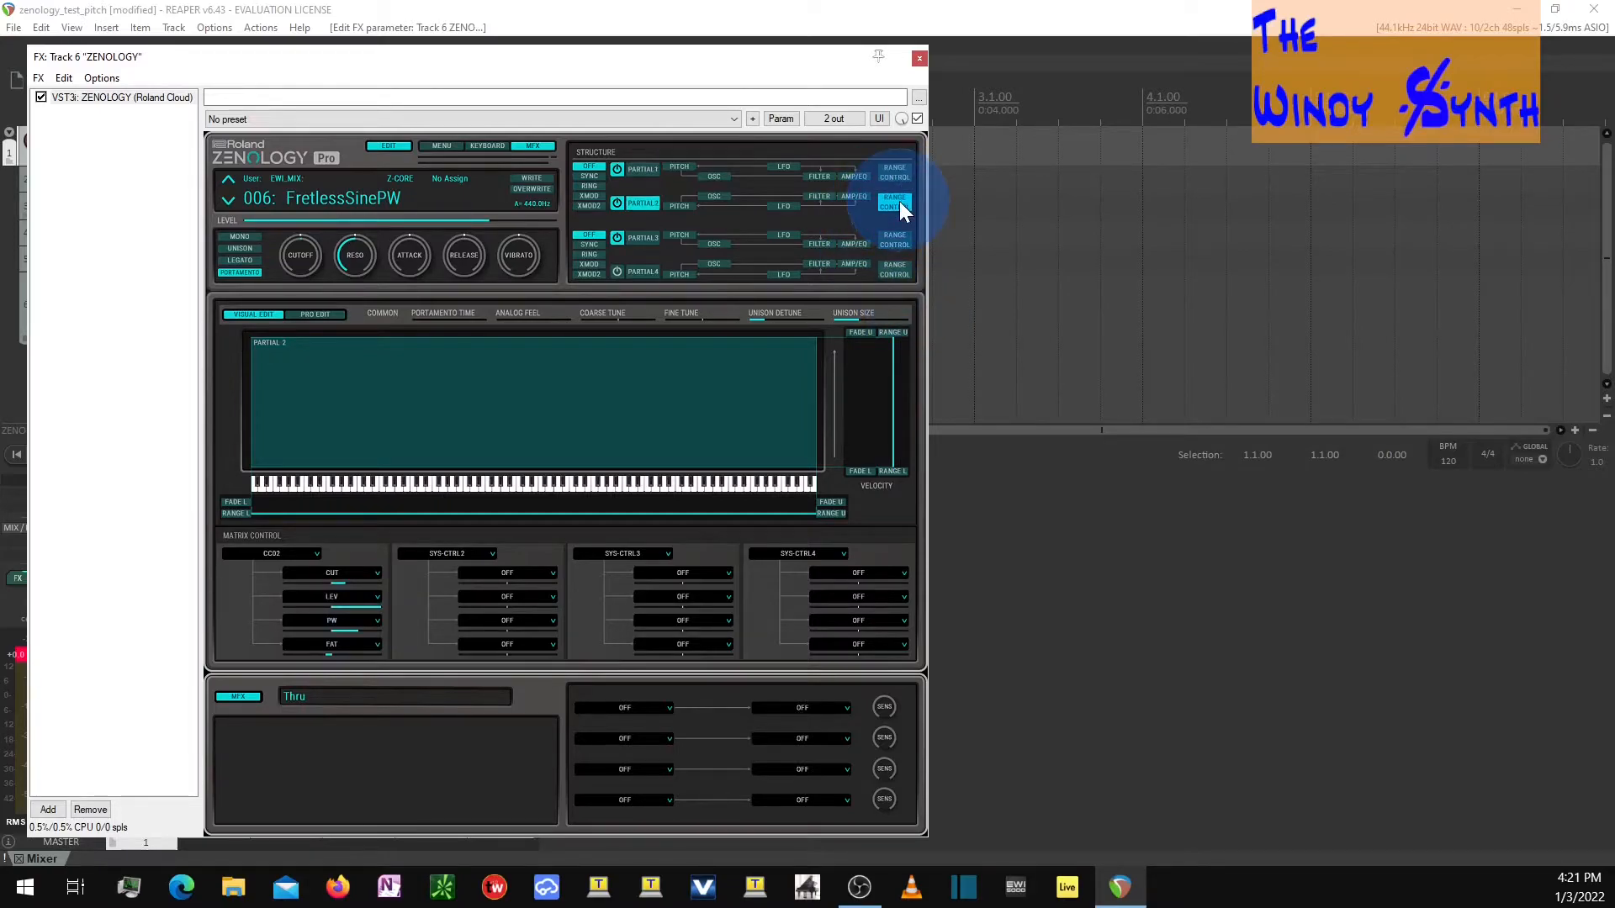
left_click(898, 174)
left_click(900, 199)
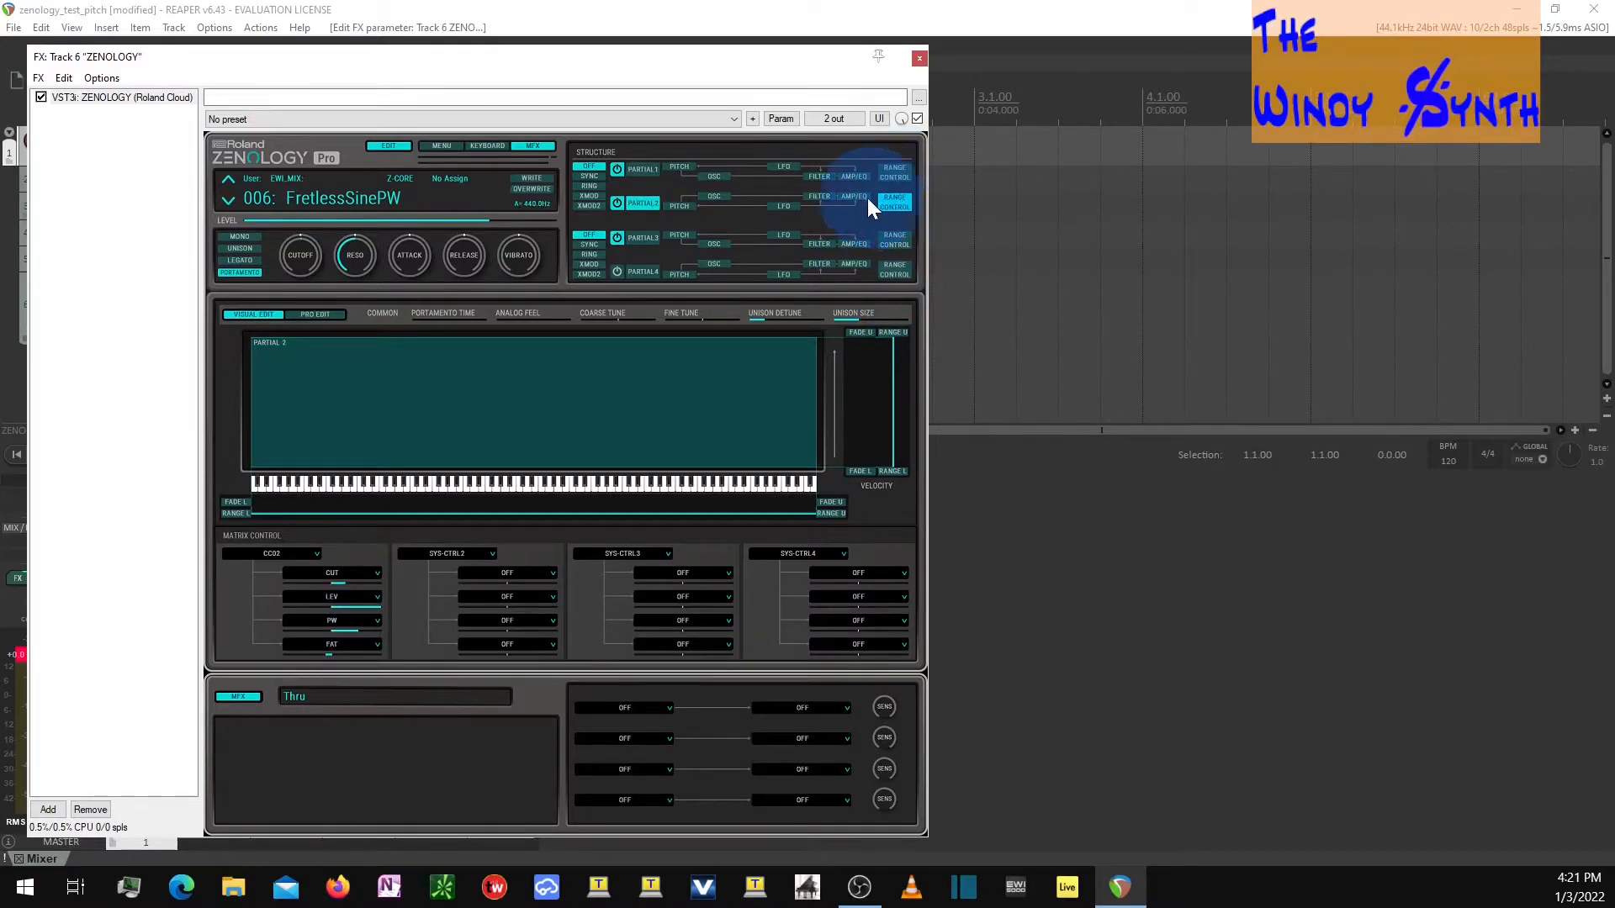
Step: Compare the amp pan and level of Partials 1 and 2, and examine Partial 3's fretless bass waves and amp settings
left_click(646, 169)
left_click(641, 203)
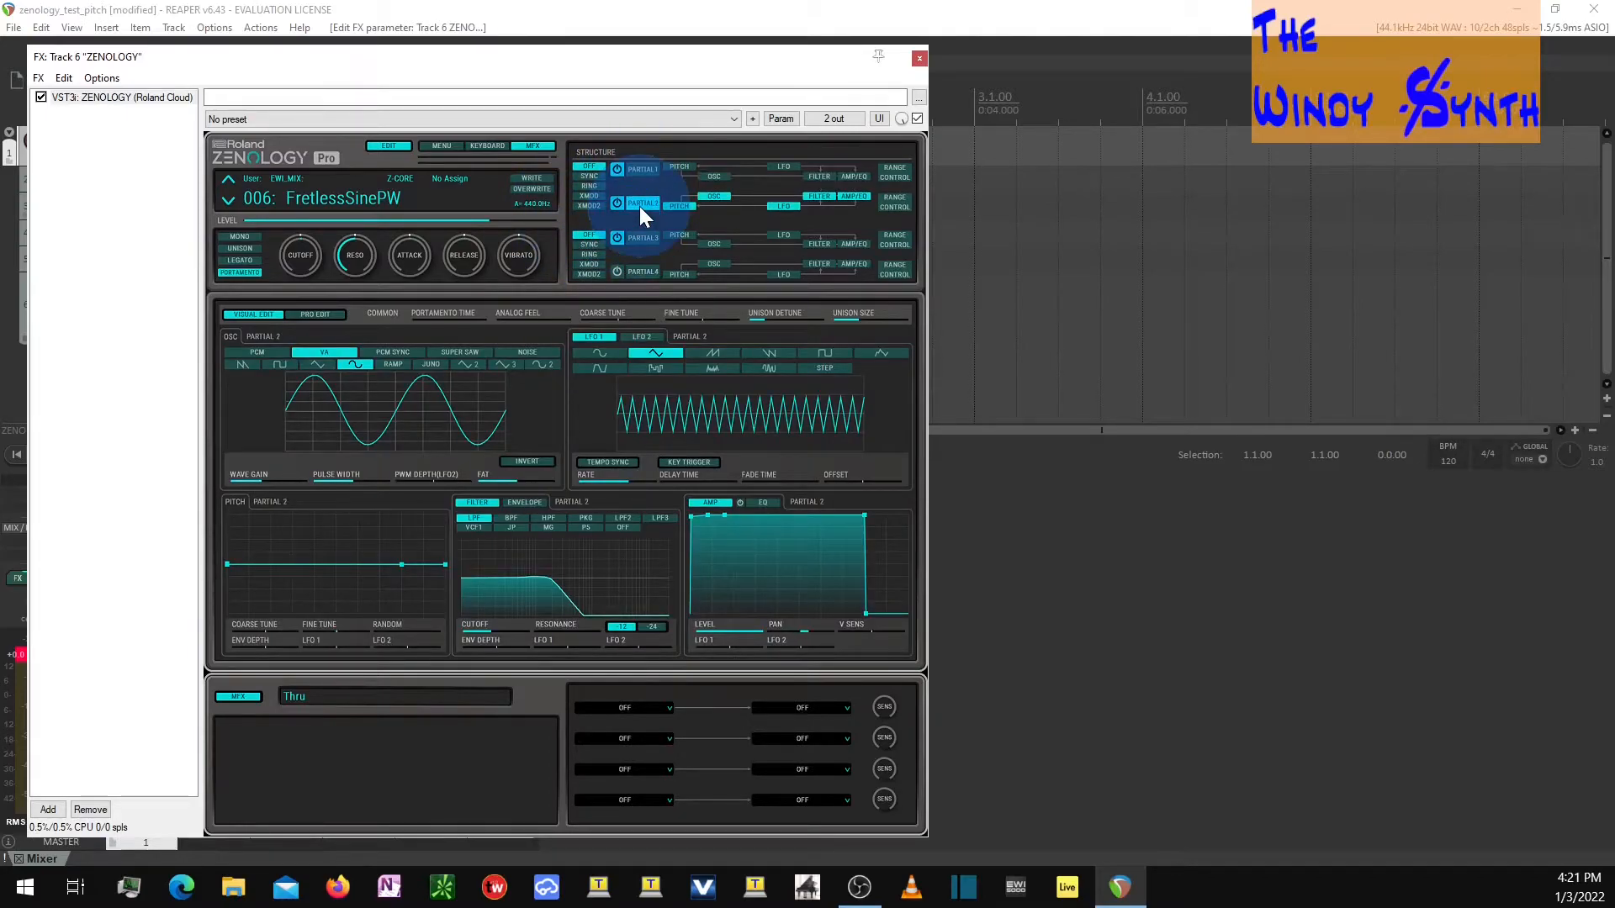
left_click(646, 171)
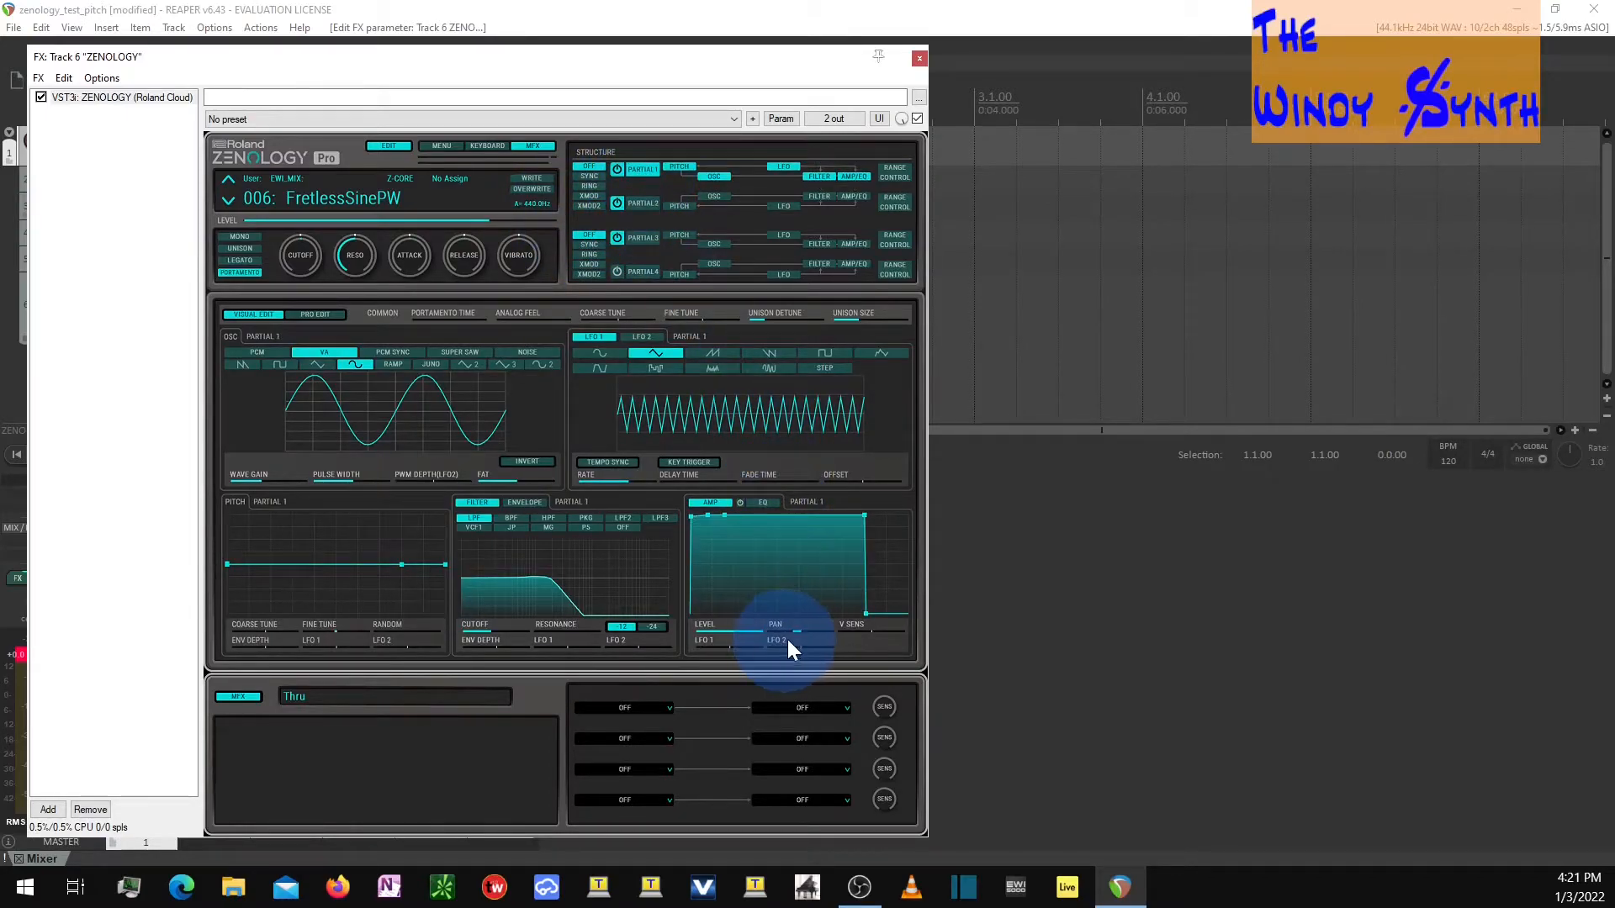
left_click(636, 210)
left_click(639, 237)
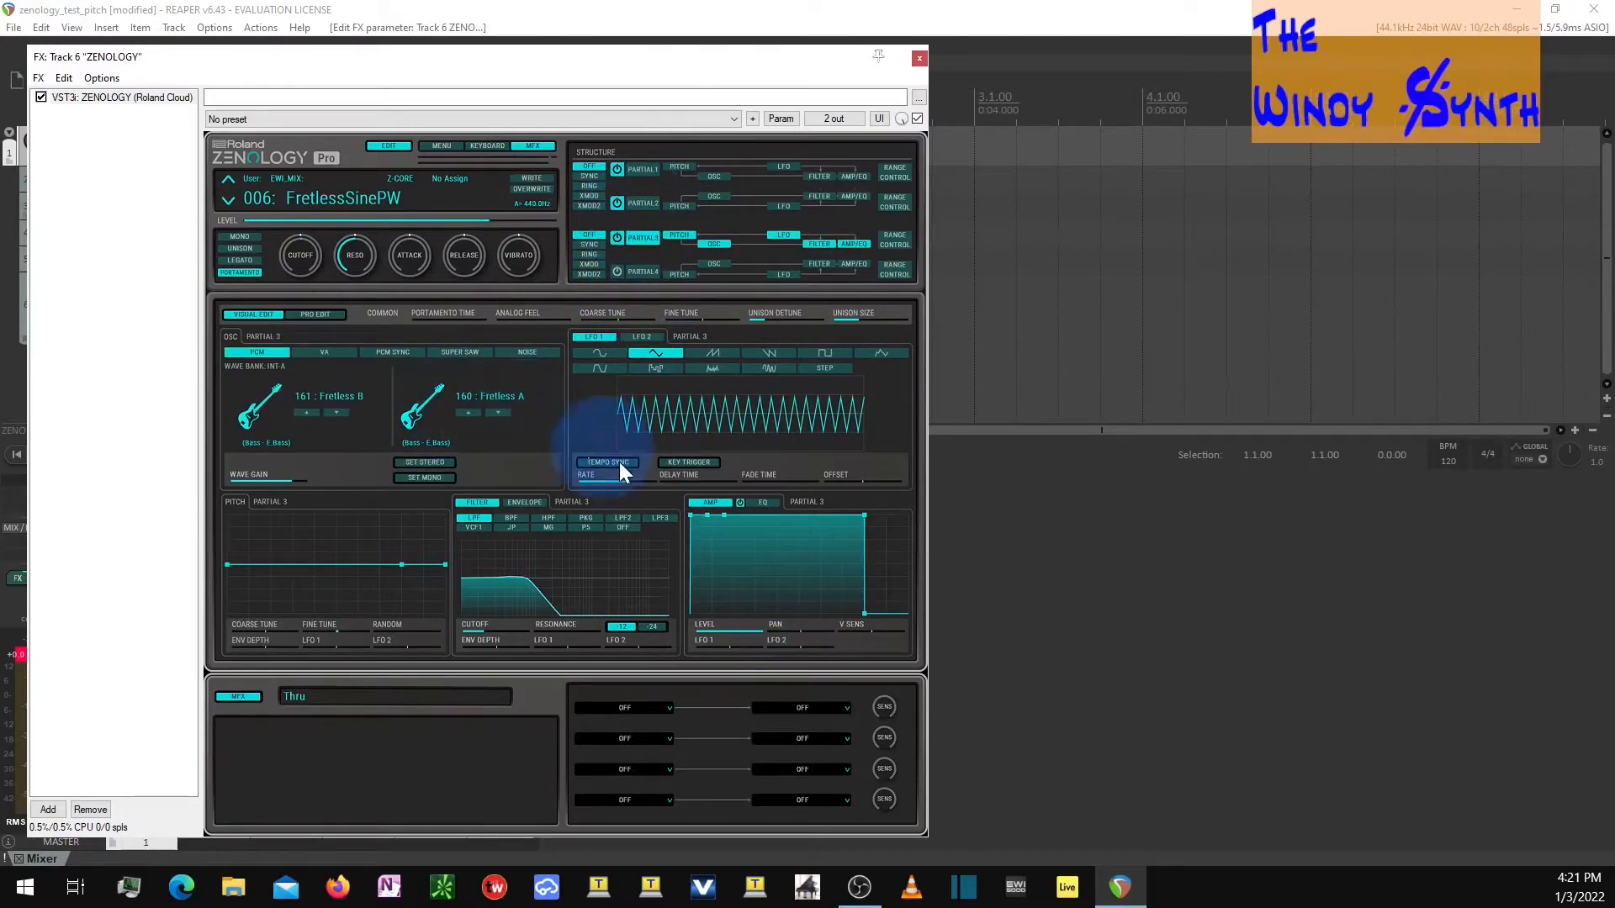
left_click(477, 557)
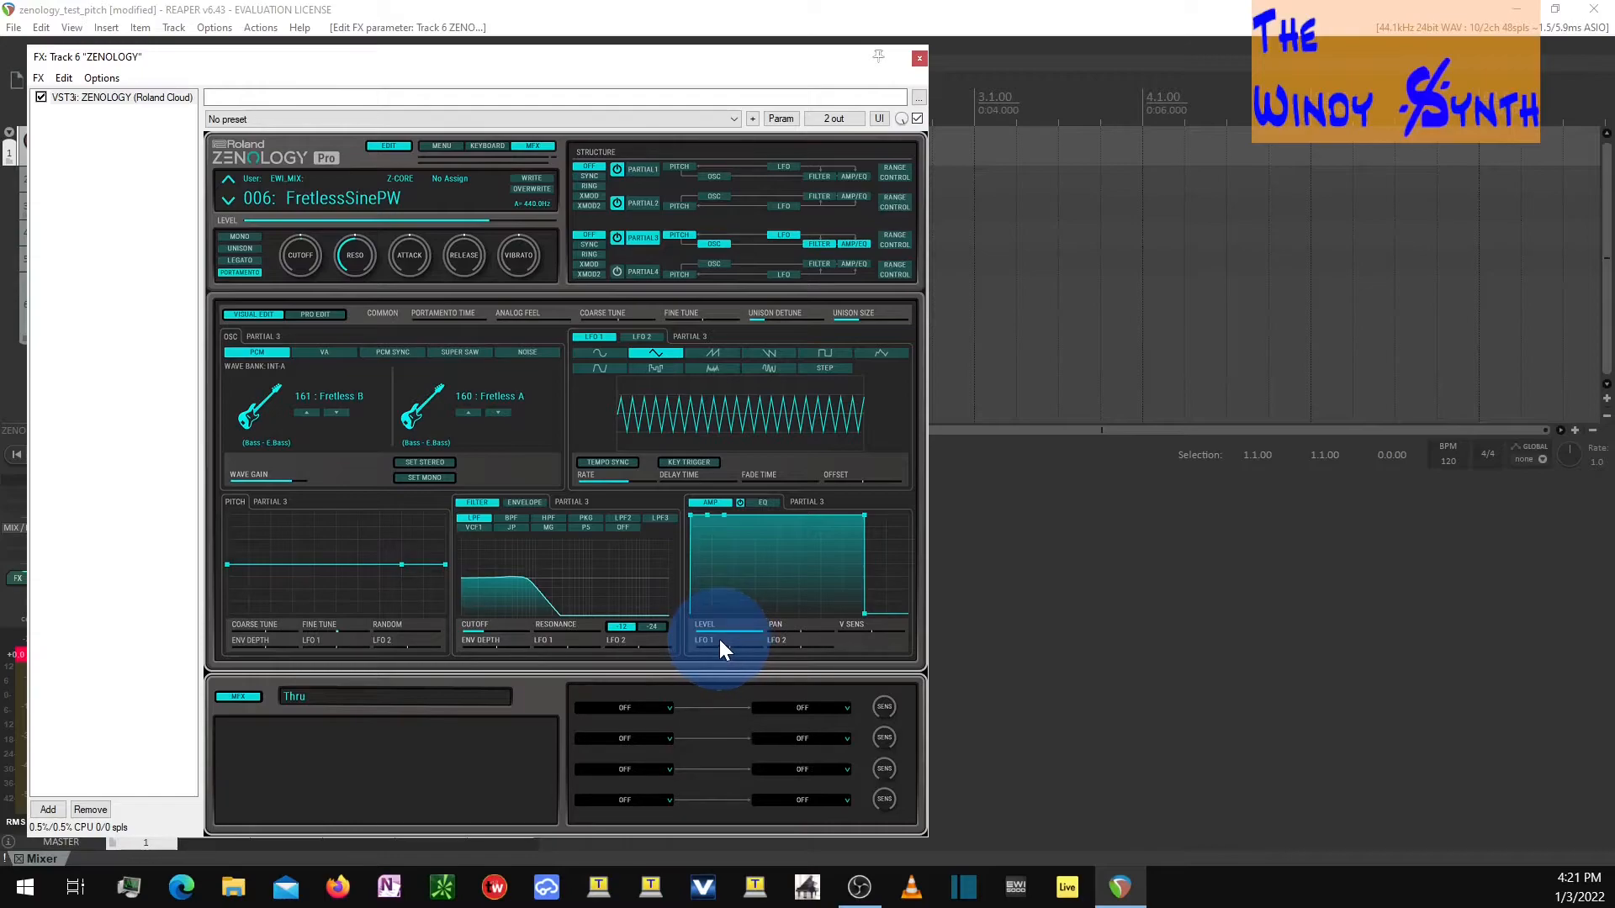
Step: Compare Partial 3's matrix control with that of Partials 1 and 2, toggling Partial 3 to audition the tone
left_click(895, 240)
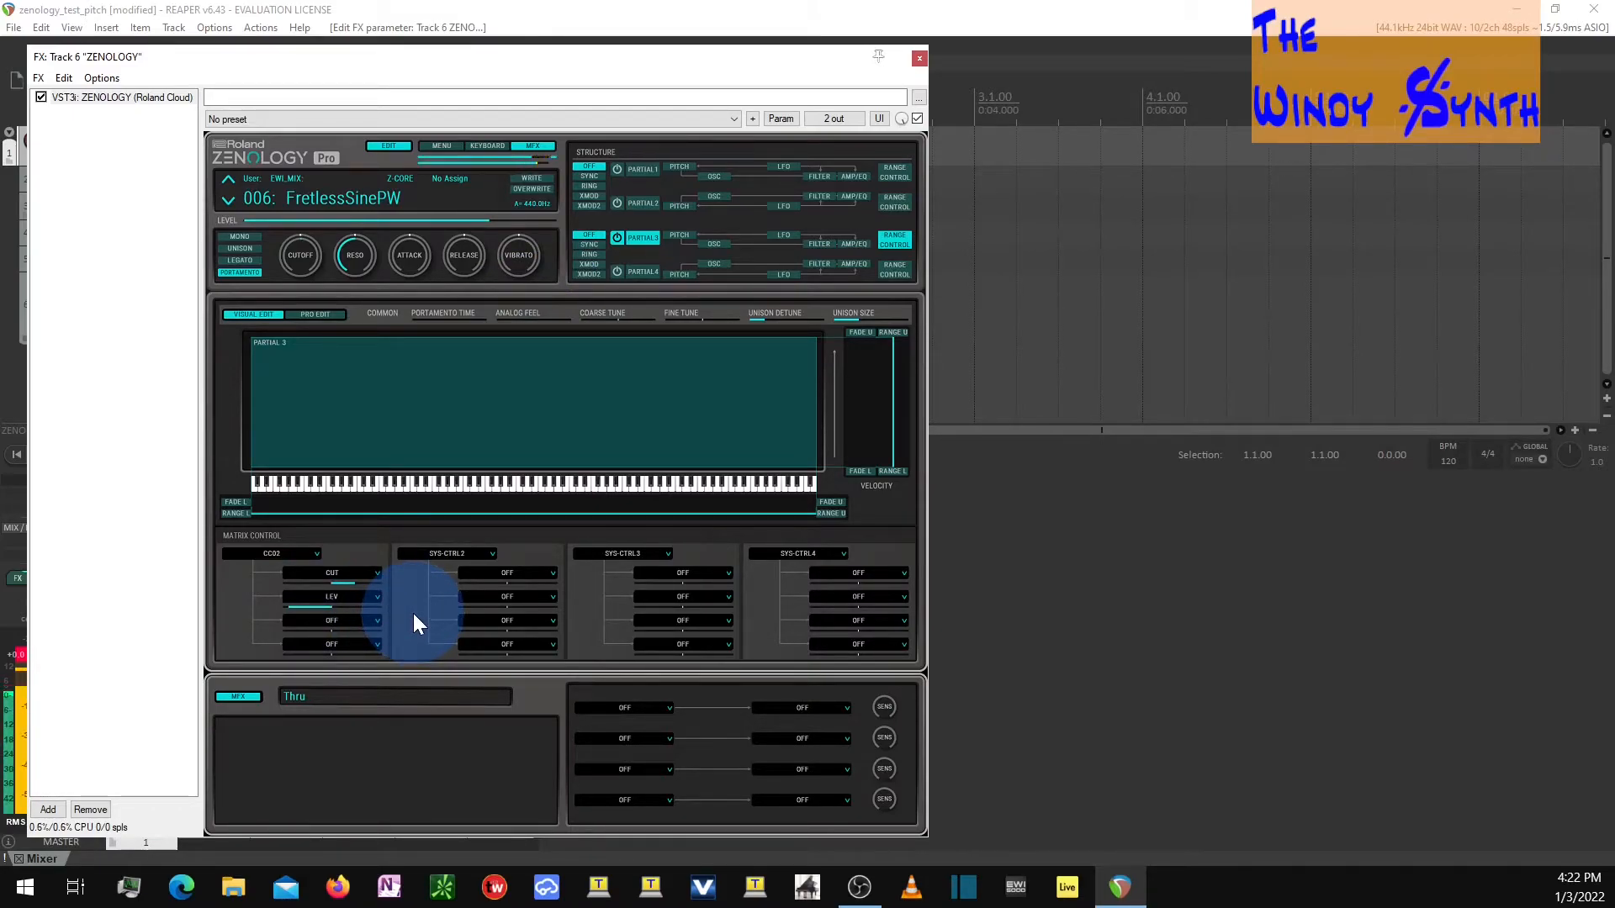
left_click(616, 238)
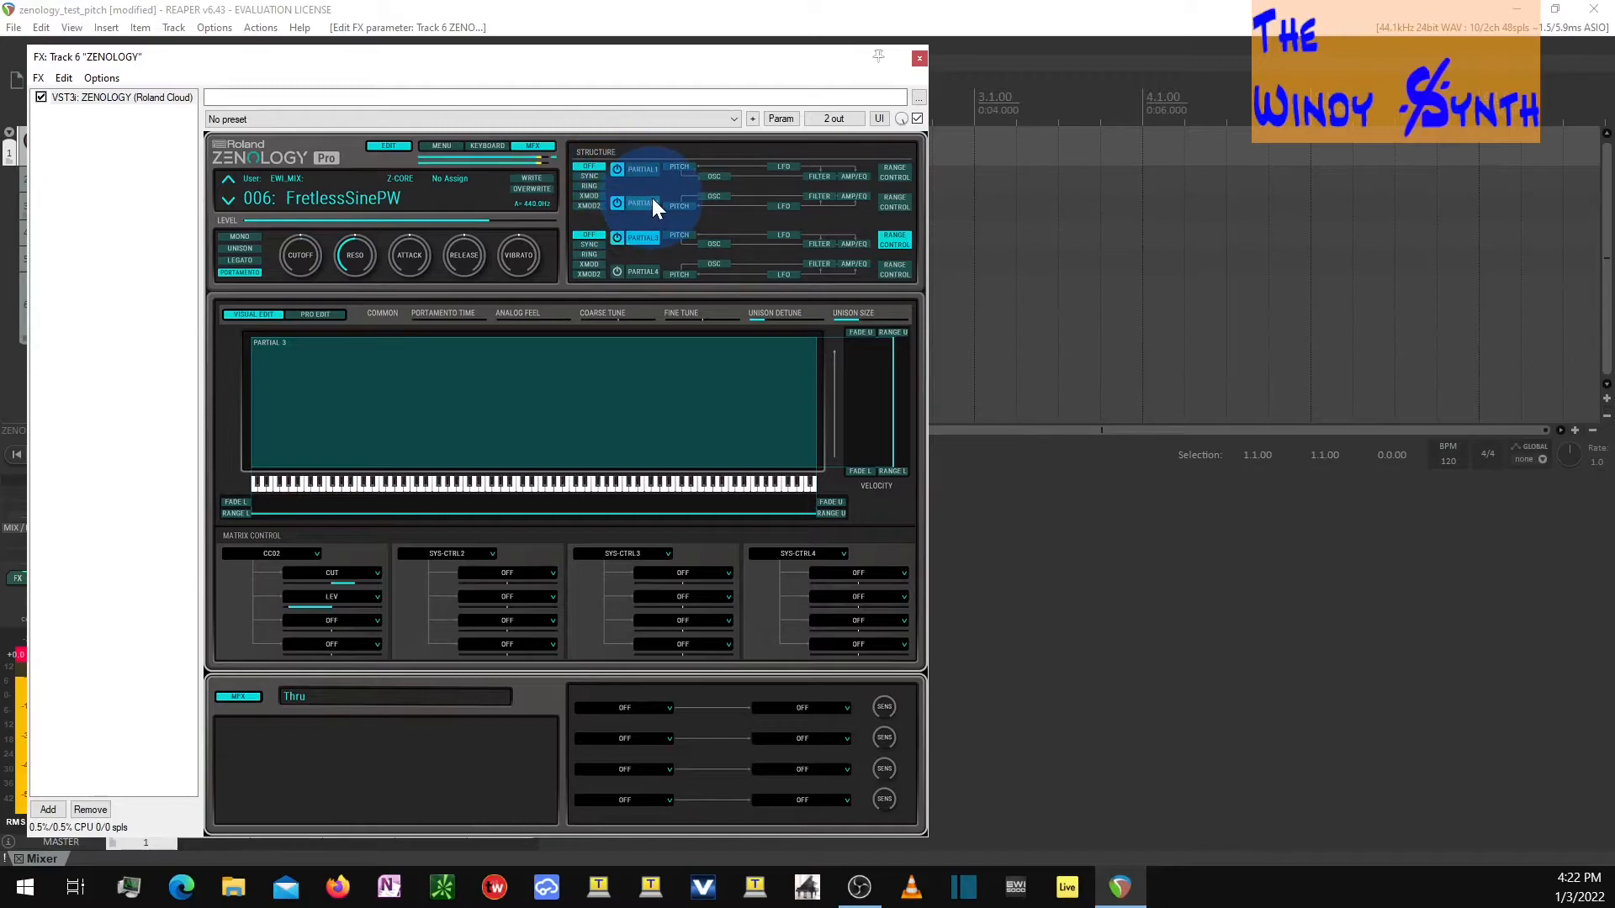
left_click(894, 174)
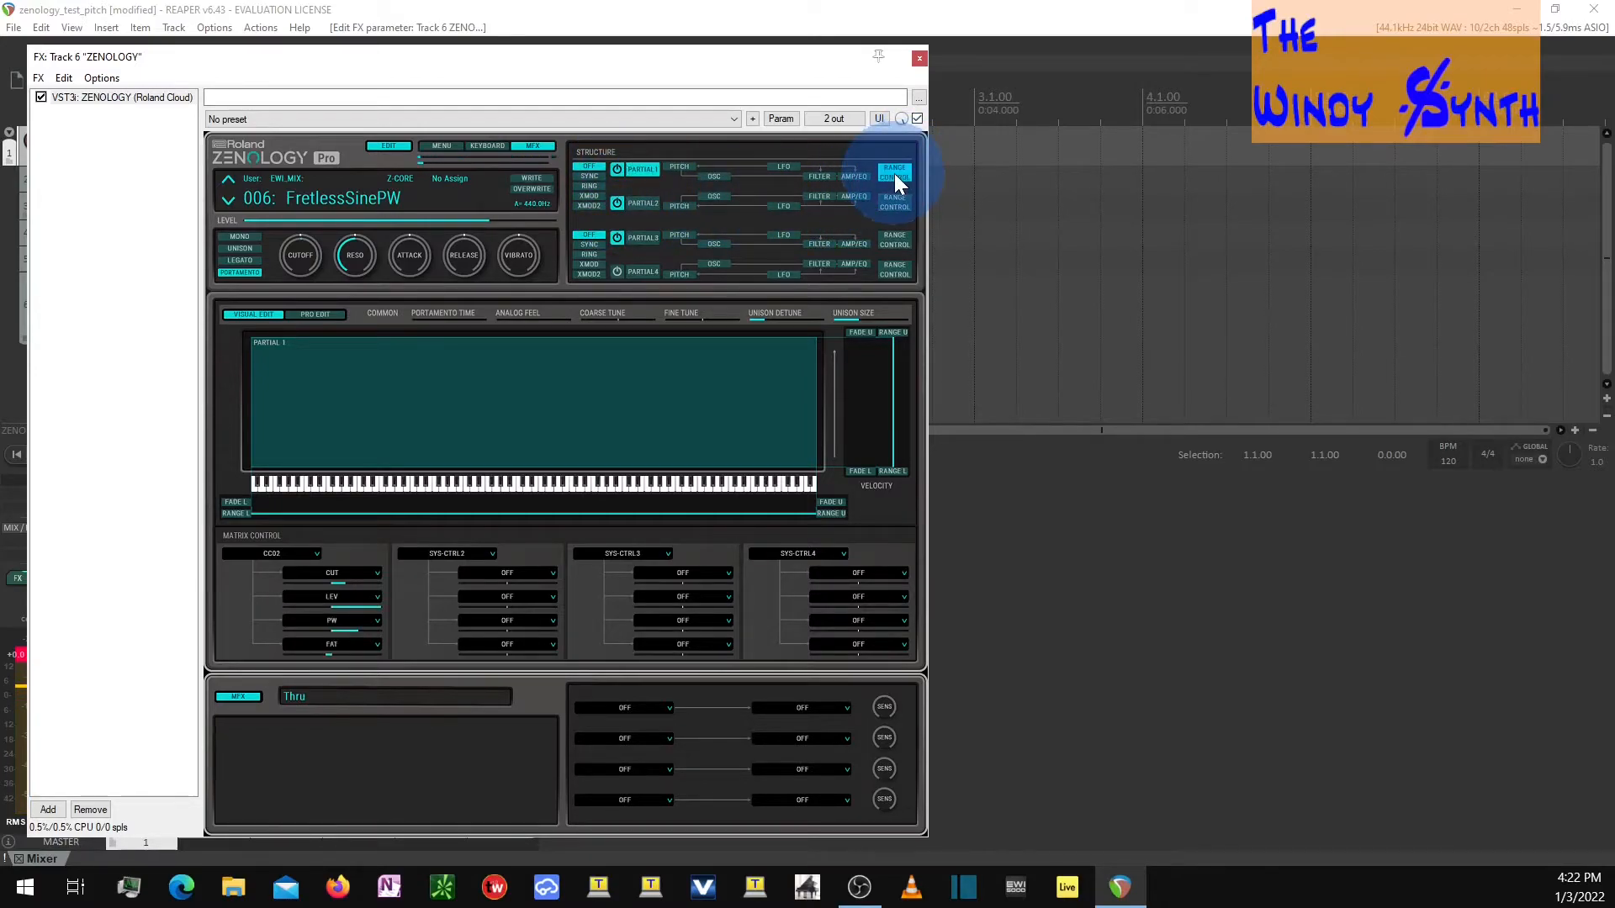
left_click(896, 204)
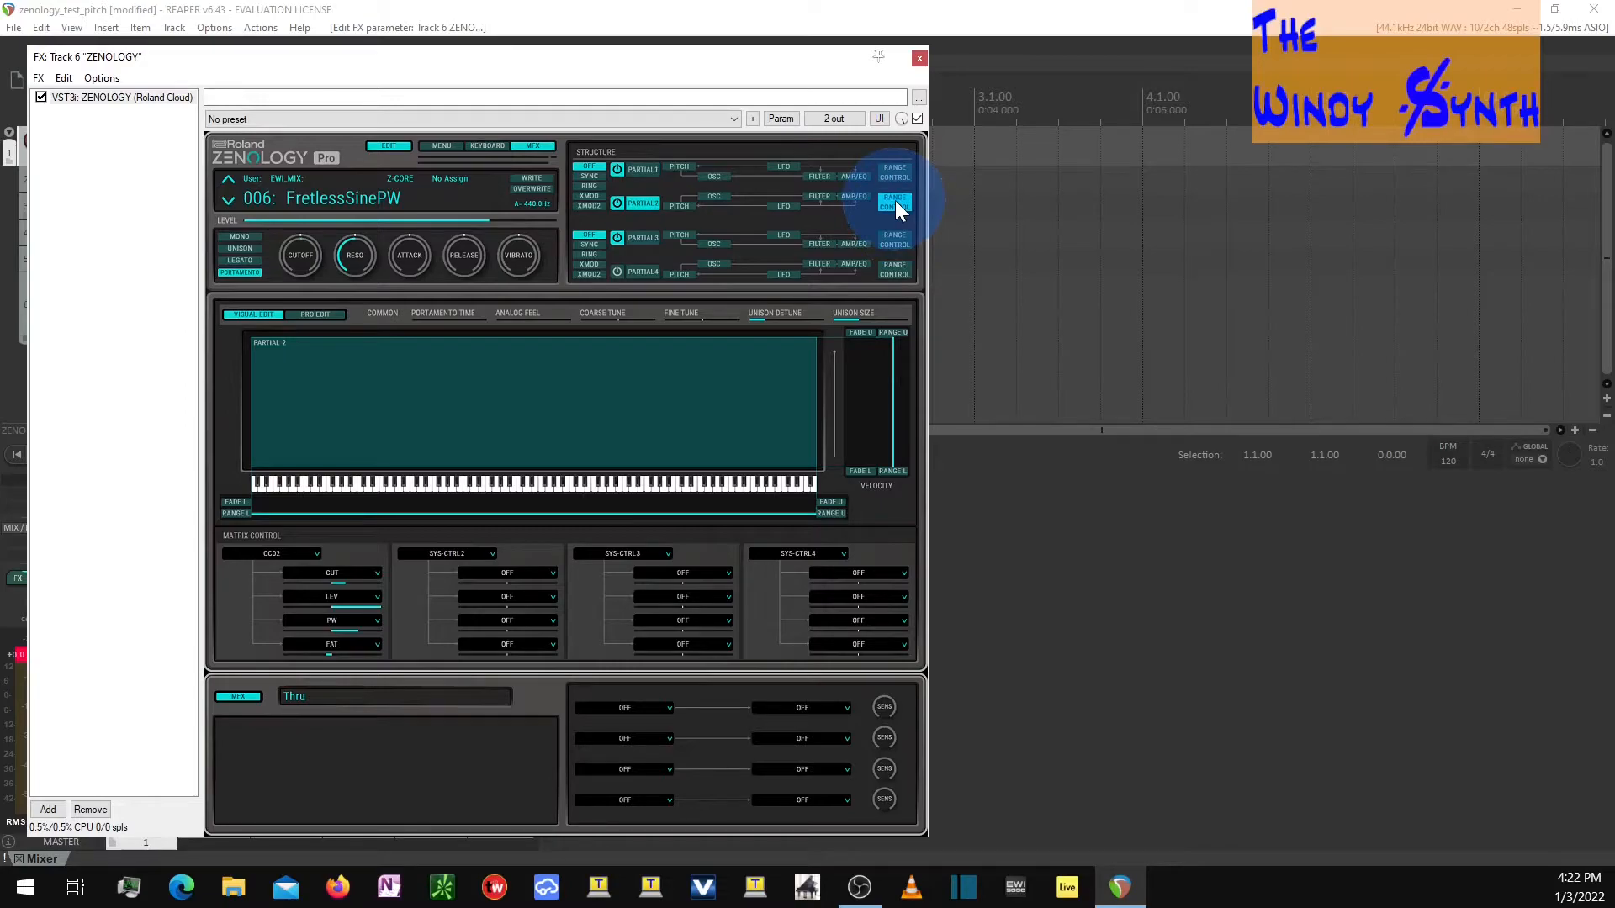
left_click(894, 174)
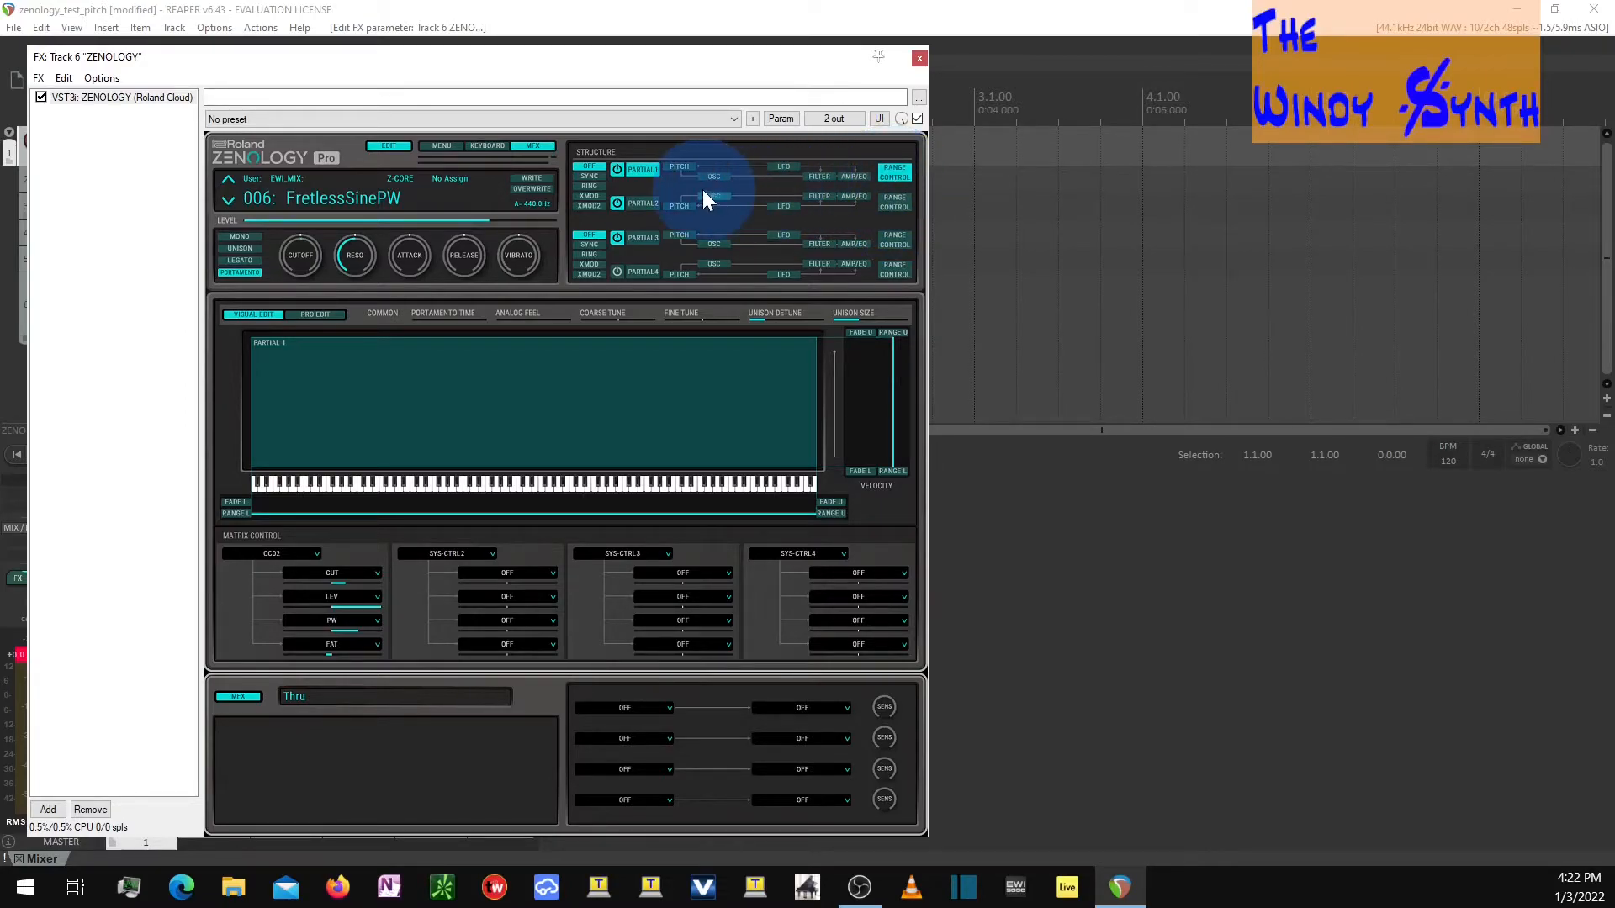
Step: Set Partial 1's amp level to 0 and show Partial 2's oscillator, filter and amp settings
left_click(646, 170)
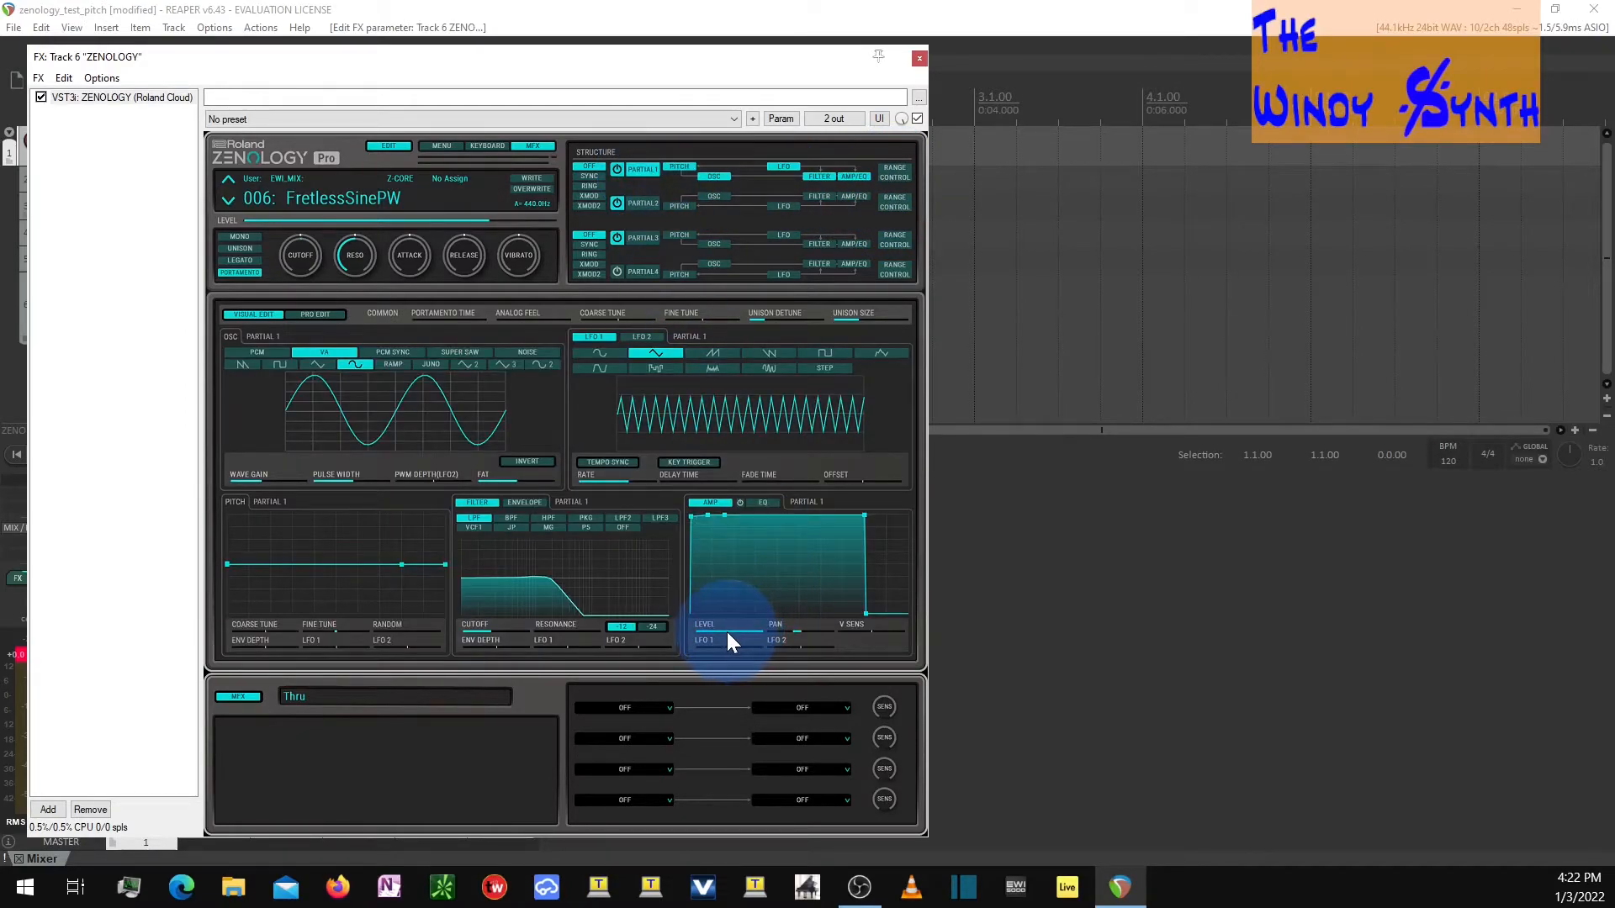
left_click_drag(724, 634, 695, 632)
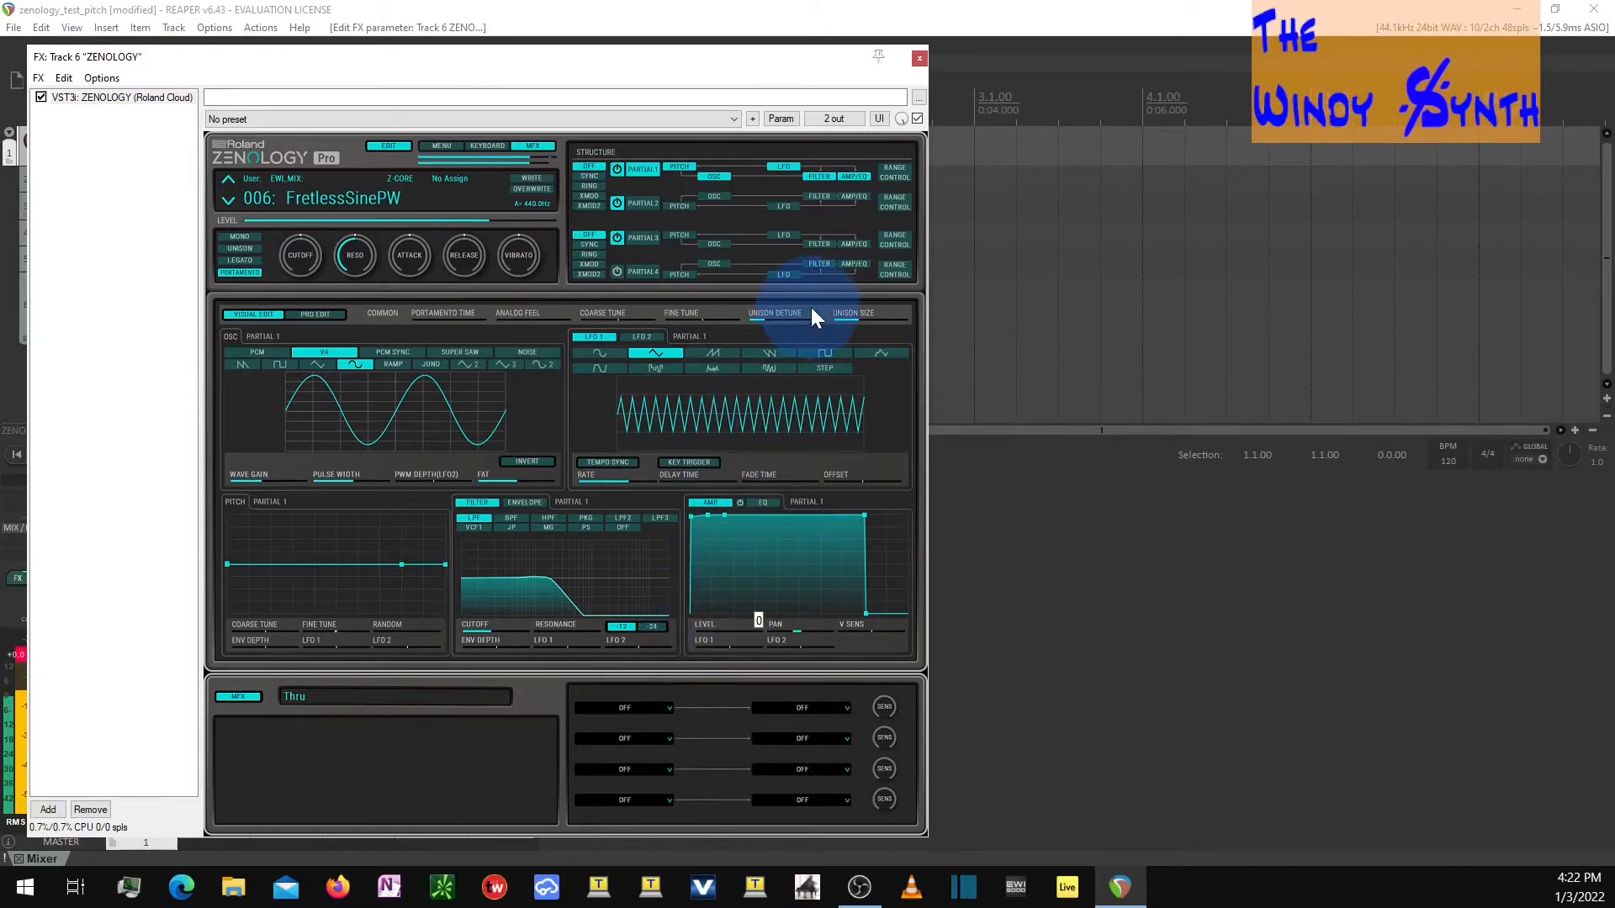
left_click(893, 204)
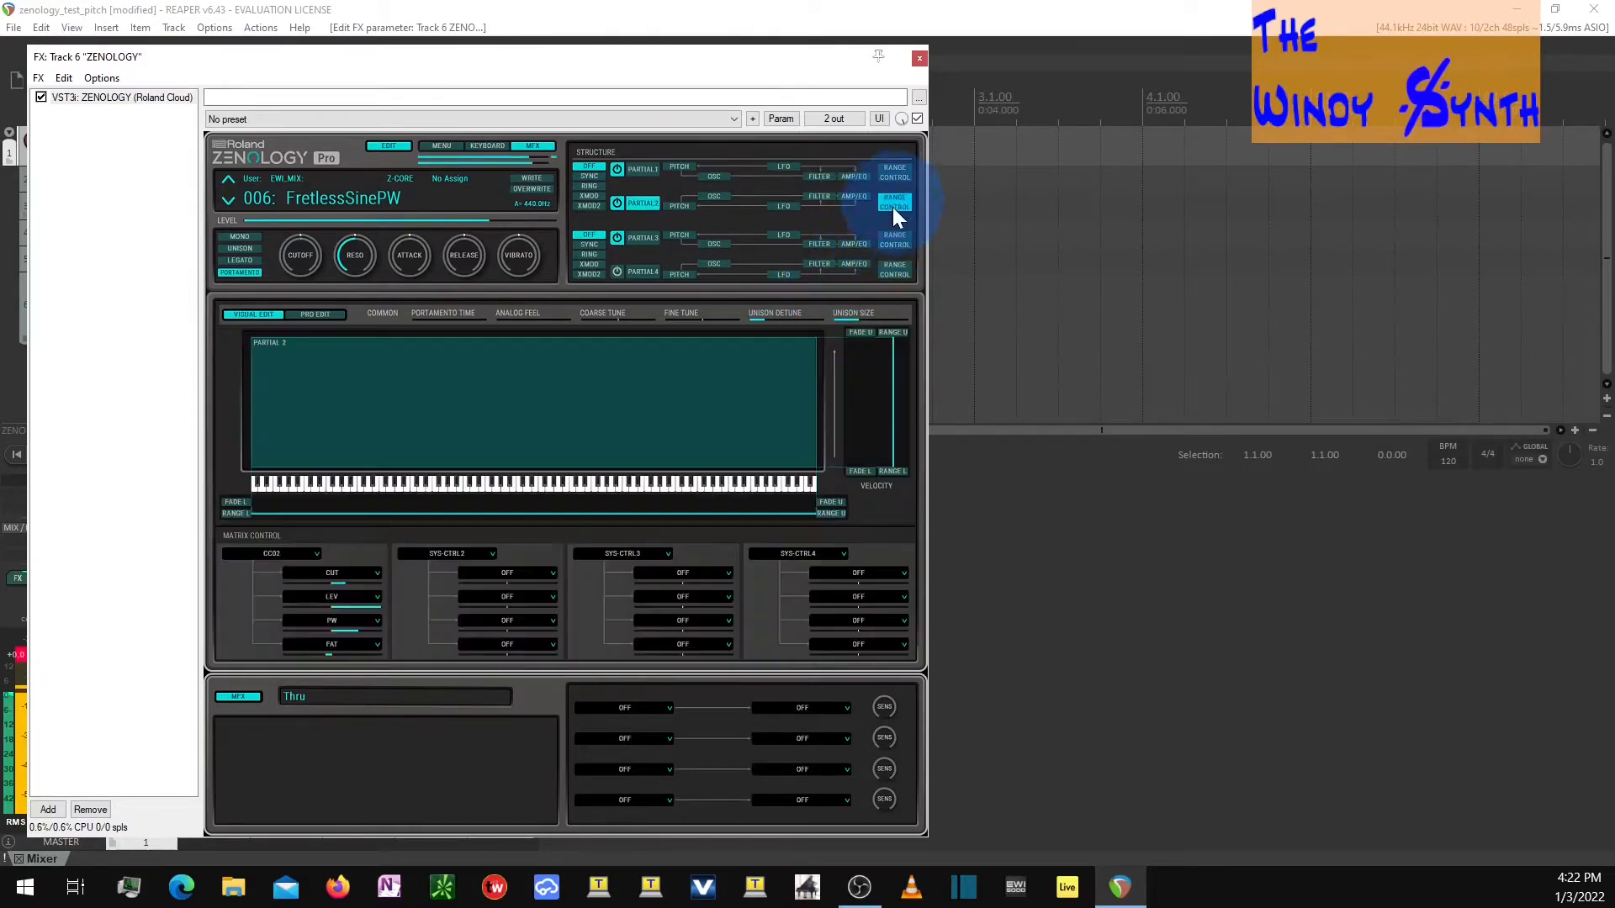
left_click(643, 170)
left_click(639, 199)
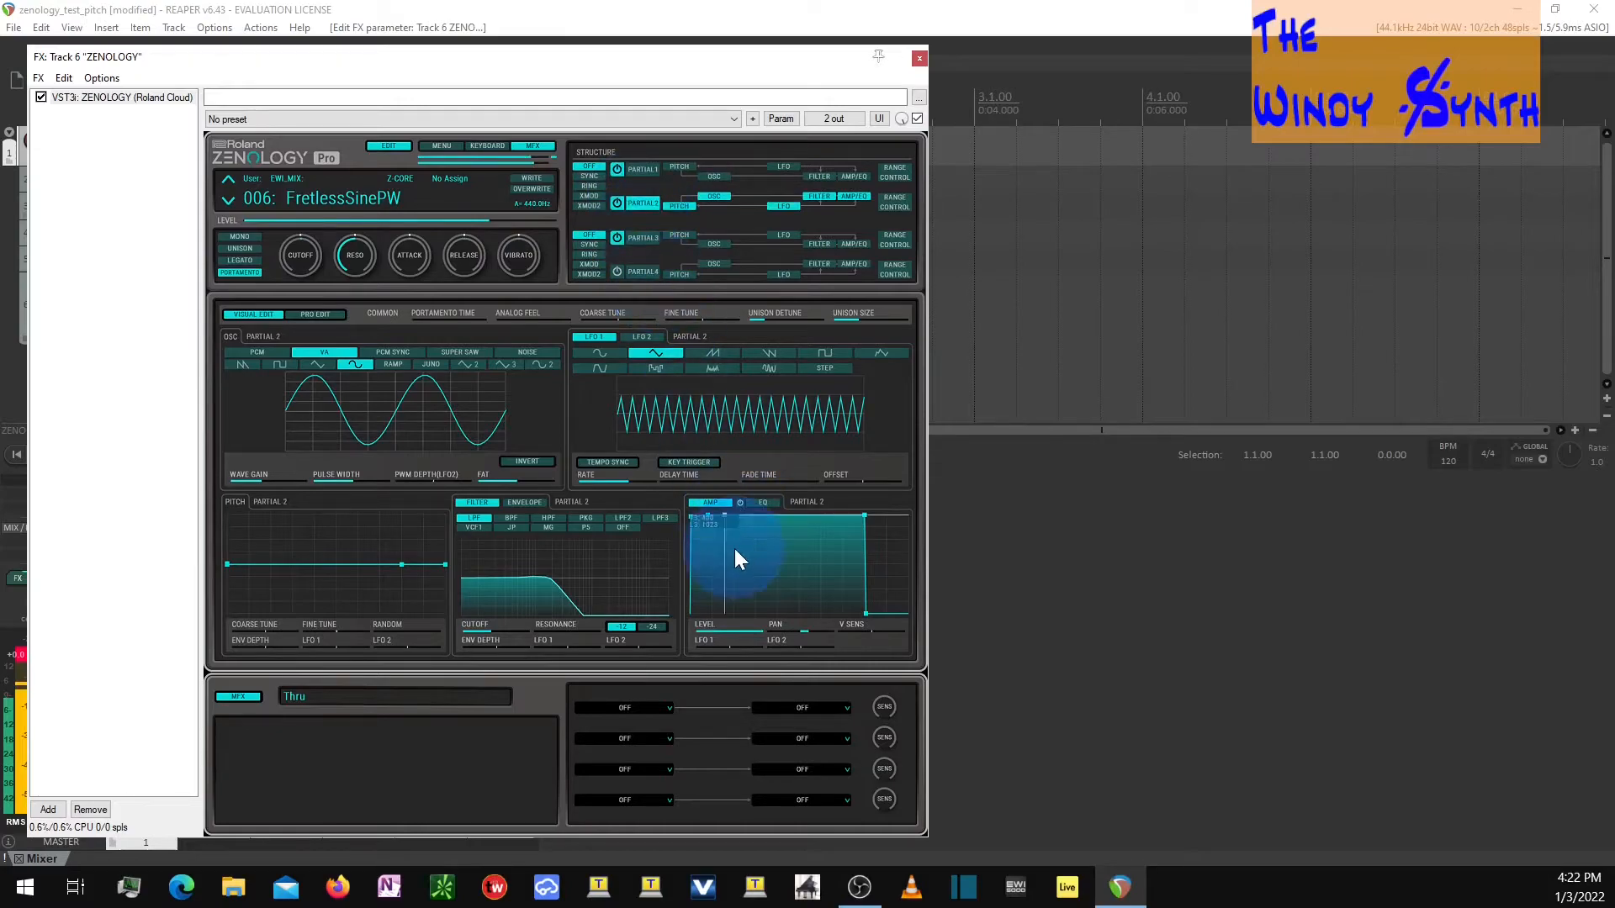
Step: Audition Partials 1 and 2 of FretlessSinePW against each other by moving their amp levels between 0 and maximum
left_click(695, 633)
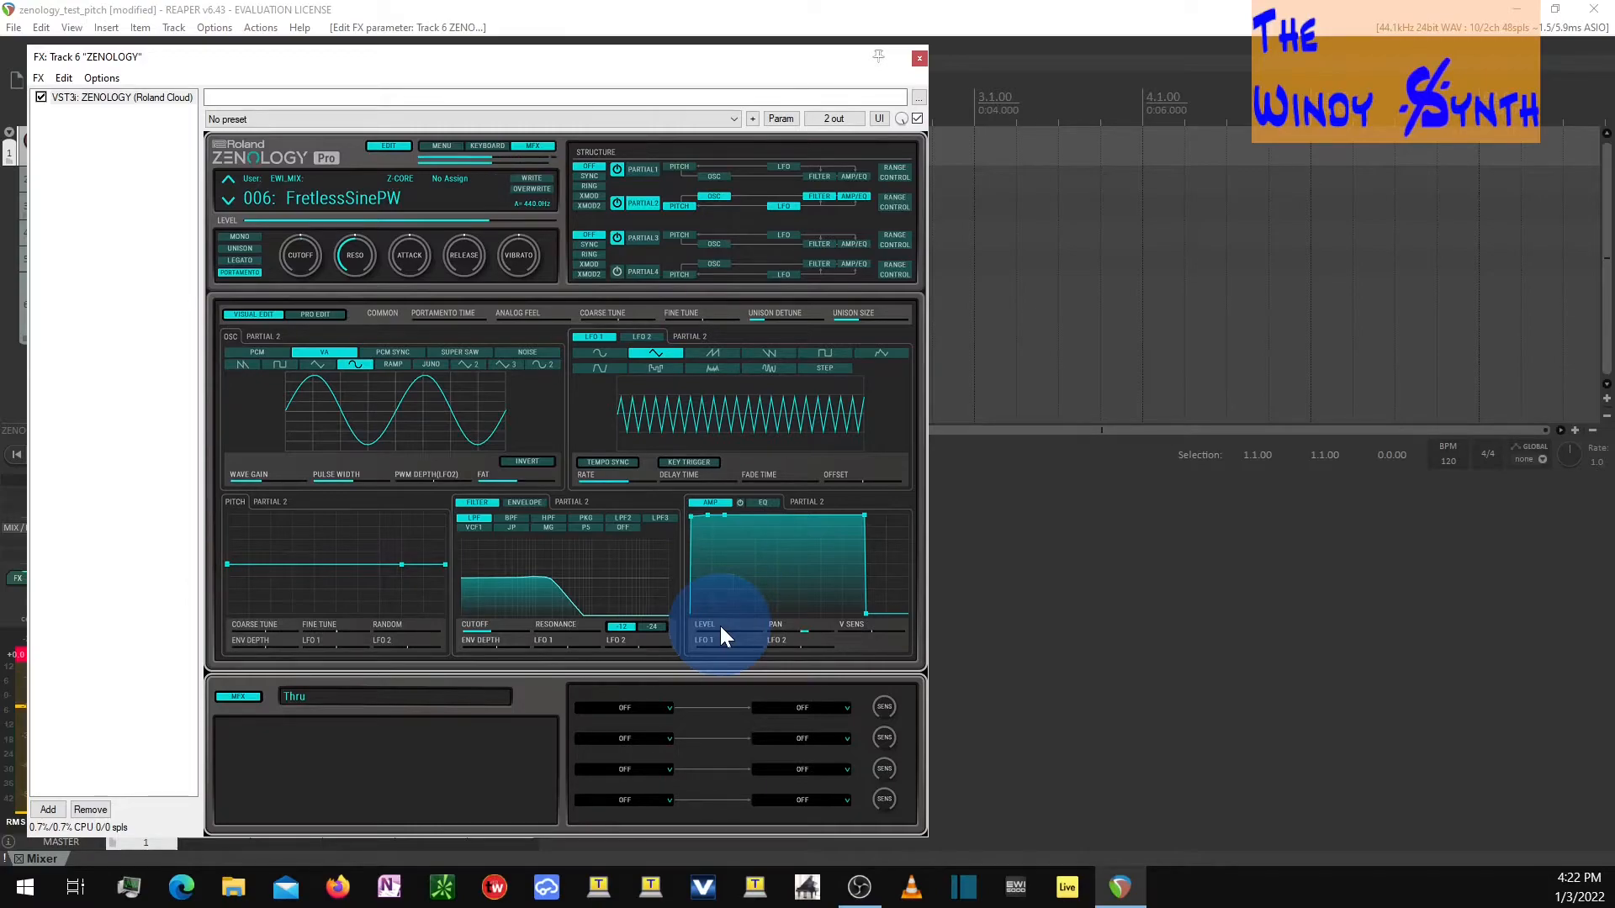
left_click(642, 170)
left_click(764, 634)
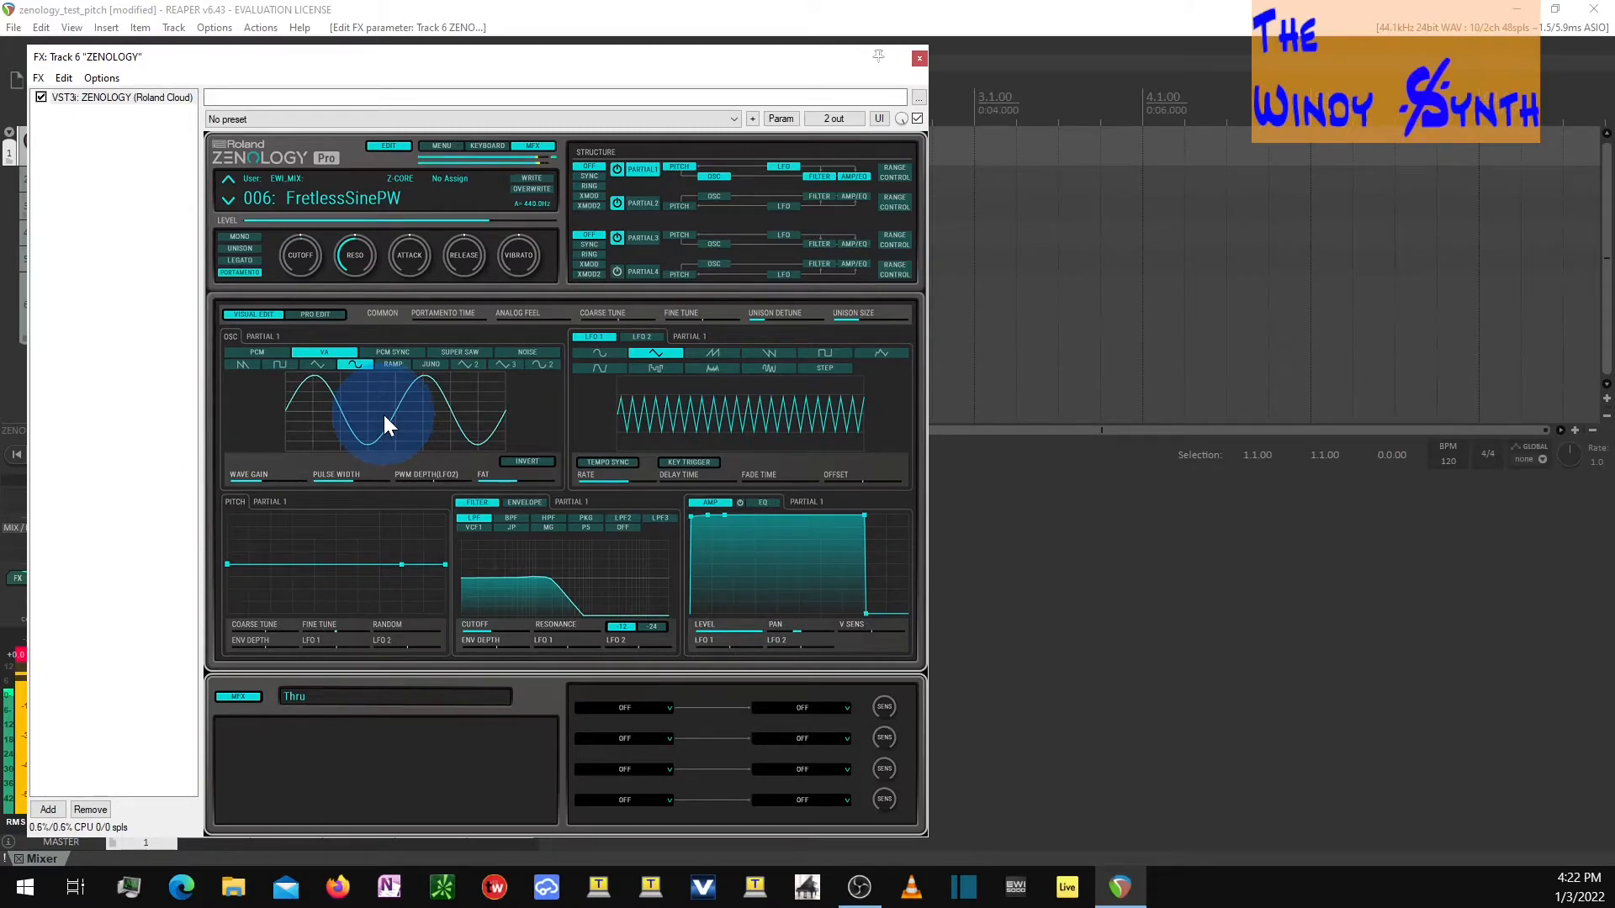
left_click(694, 631)
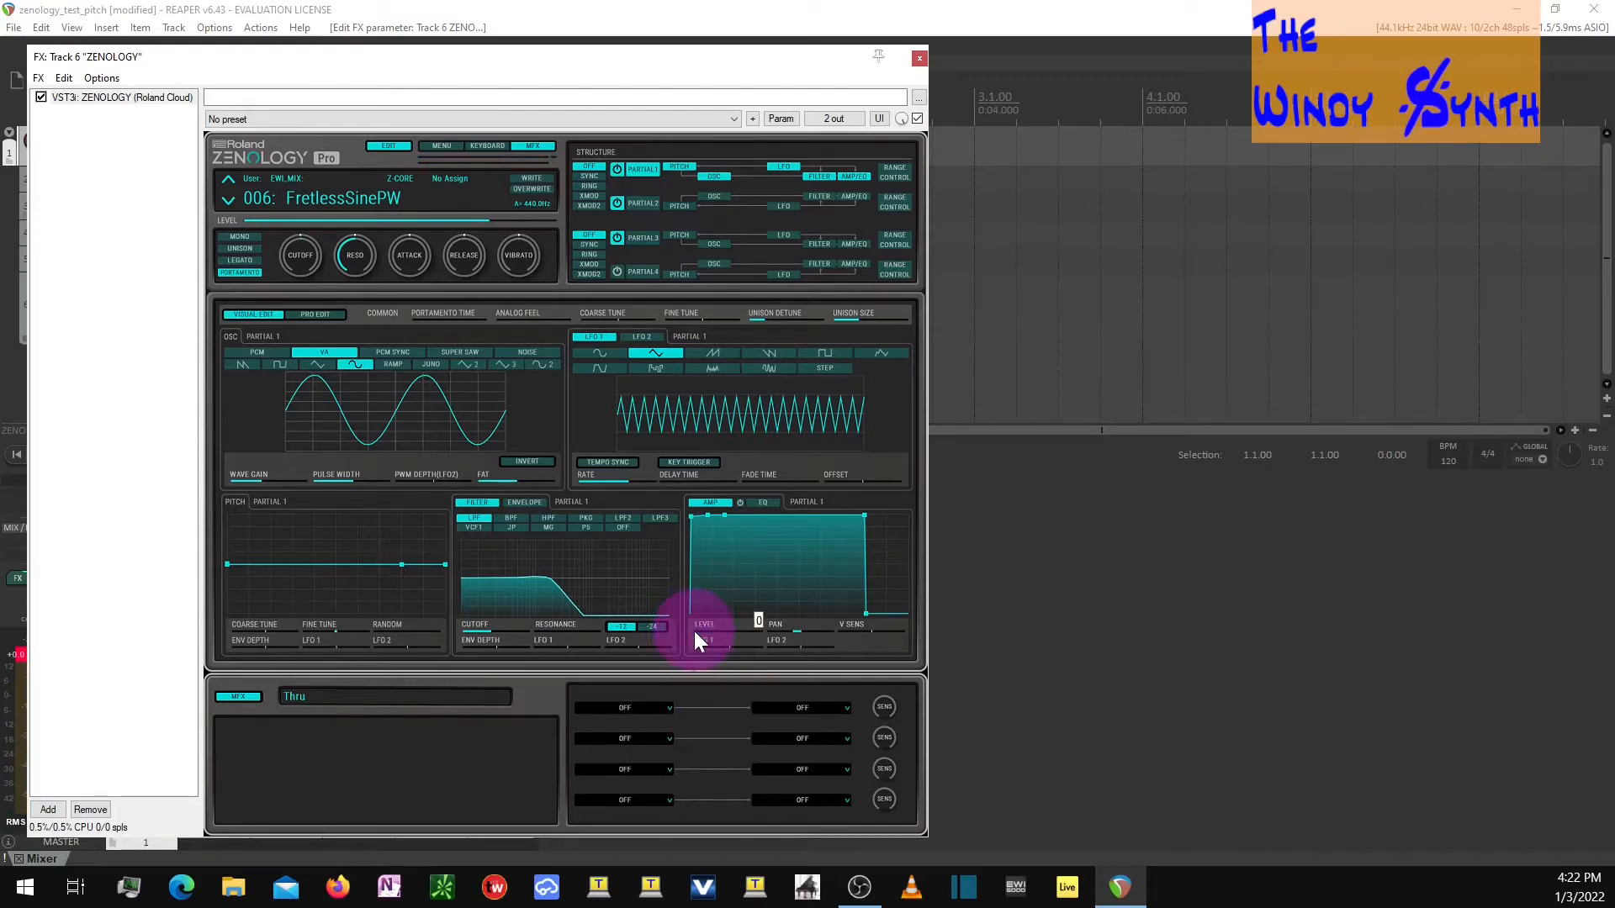
left_click(642, 203)
left_click(711, 633)
left_click_drag(712, 636, 702, 641)
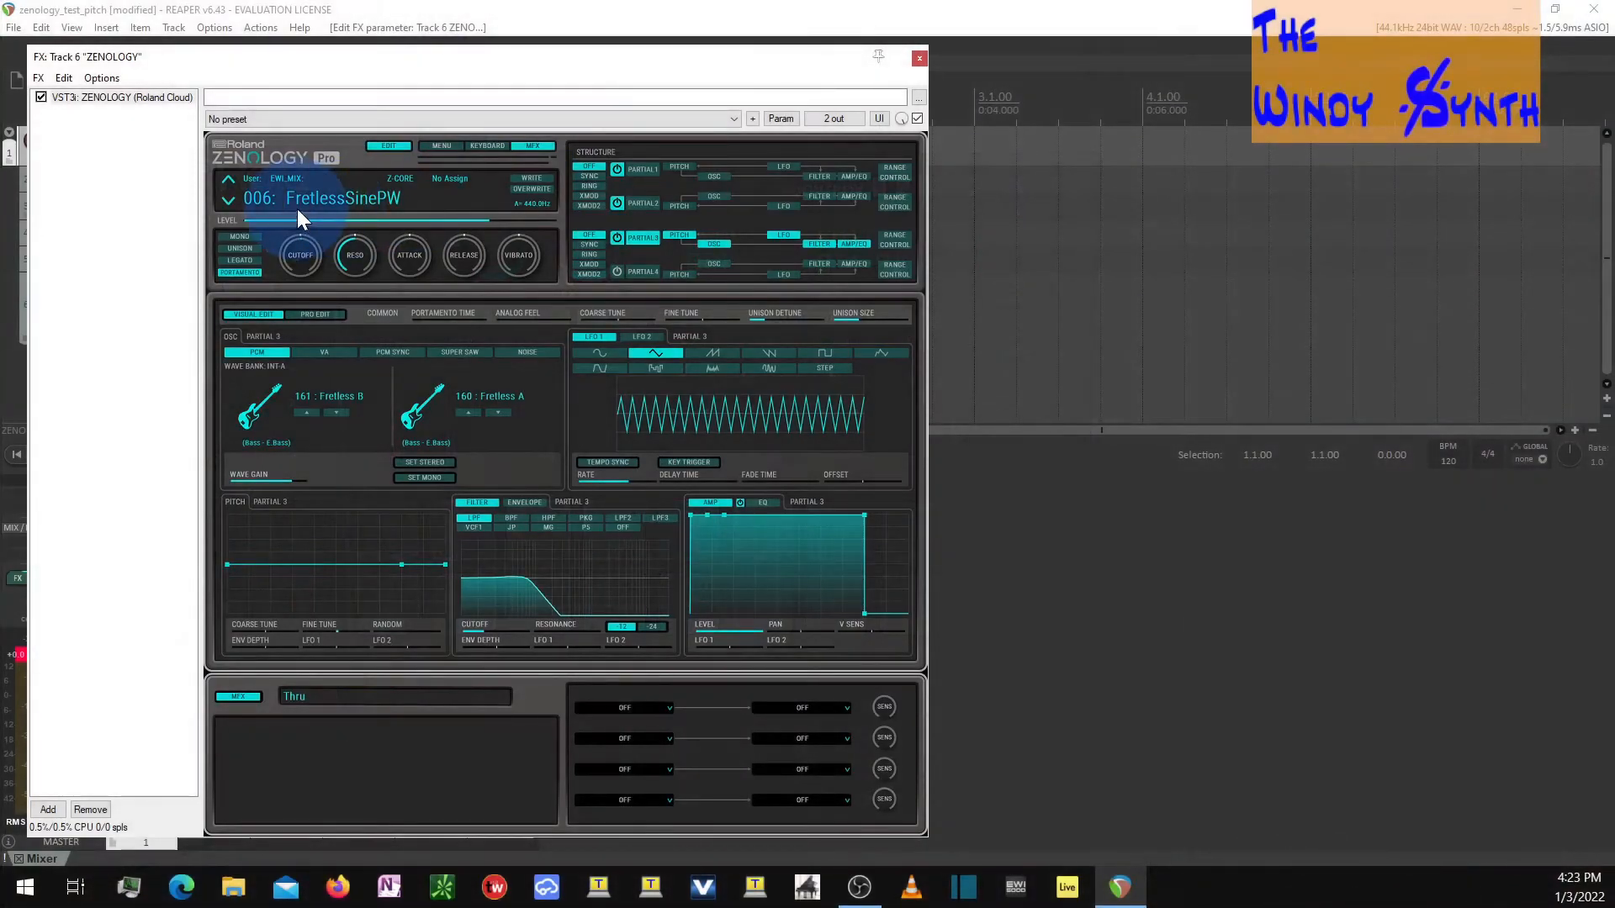
Step: Load tone 0004 Tromb2sq from the EWI_MIX bank and close the tone browser
left_click(325, 195)
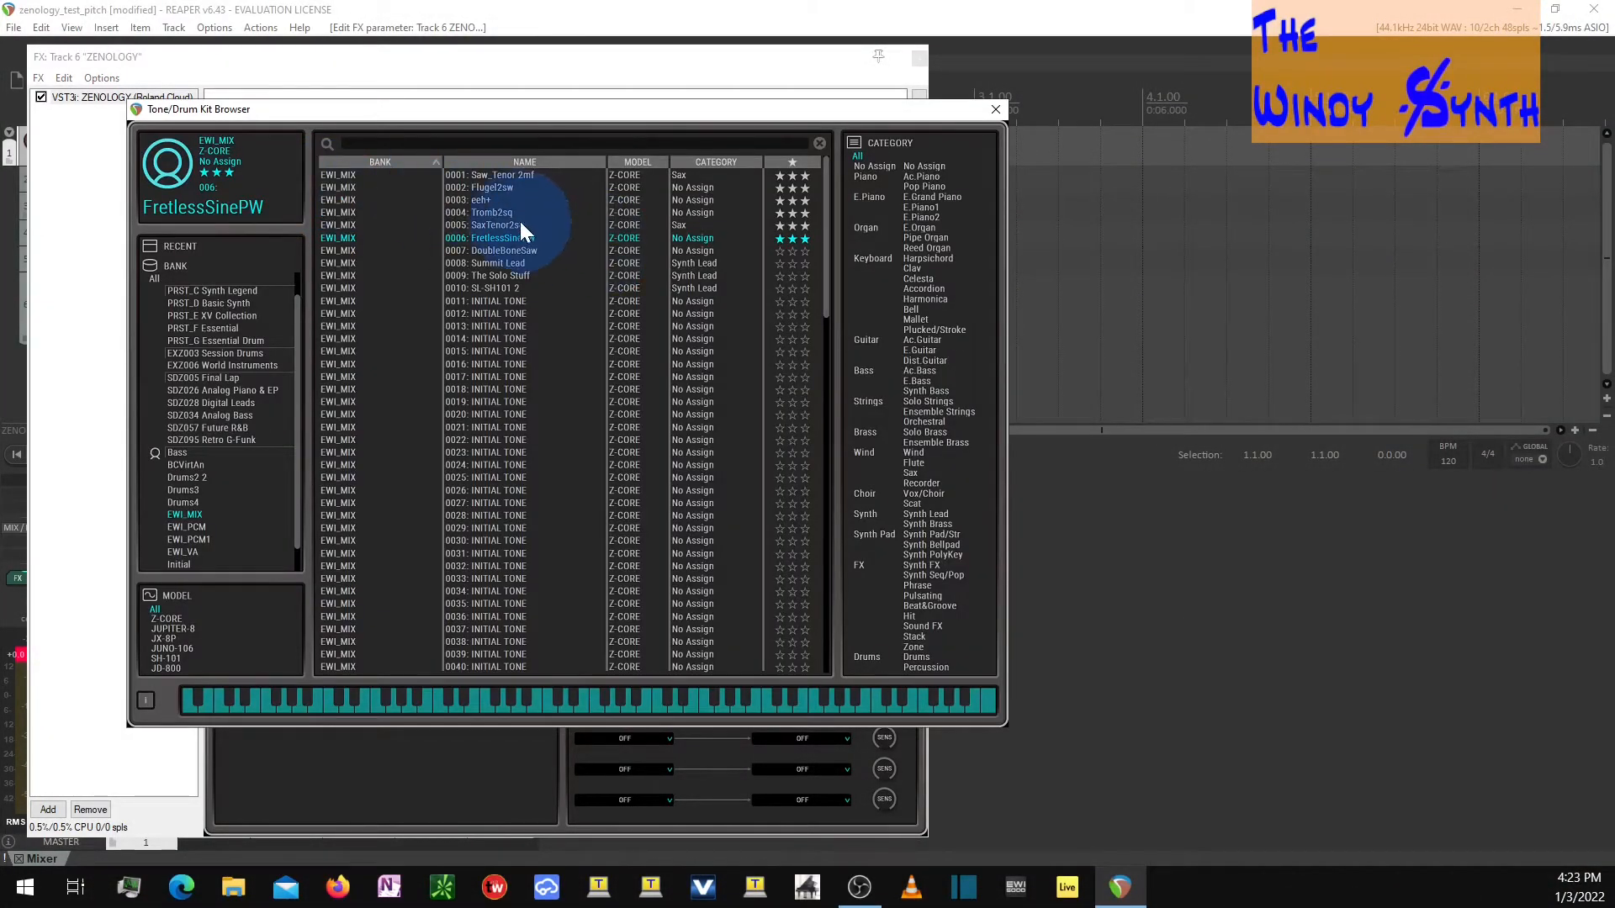
left_click(505, 213)
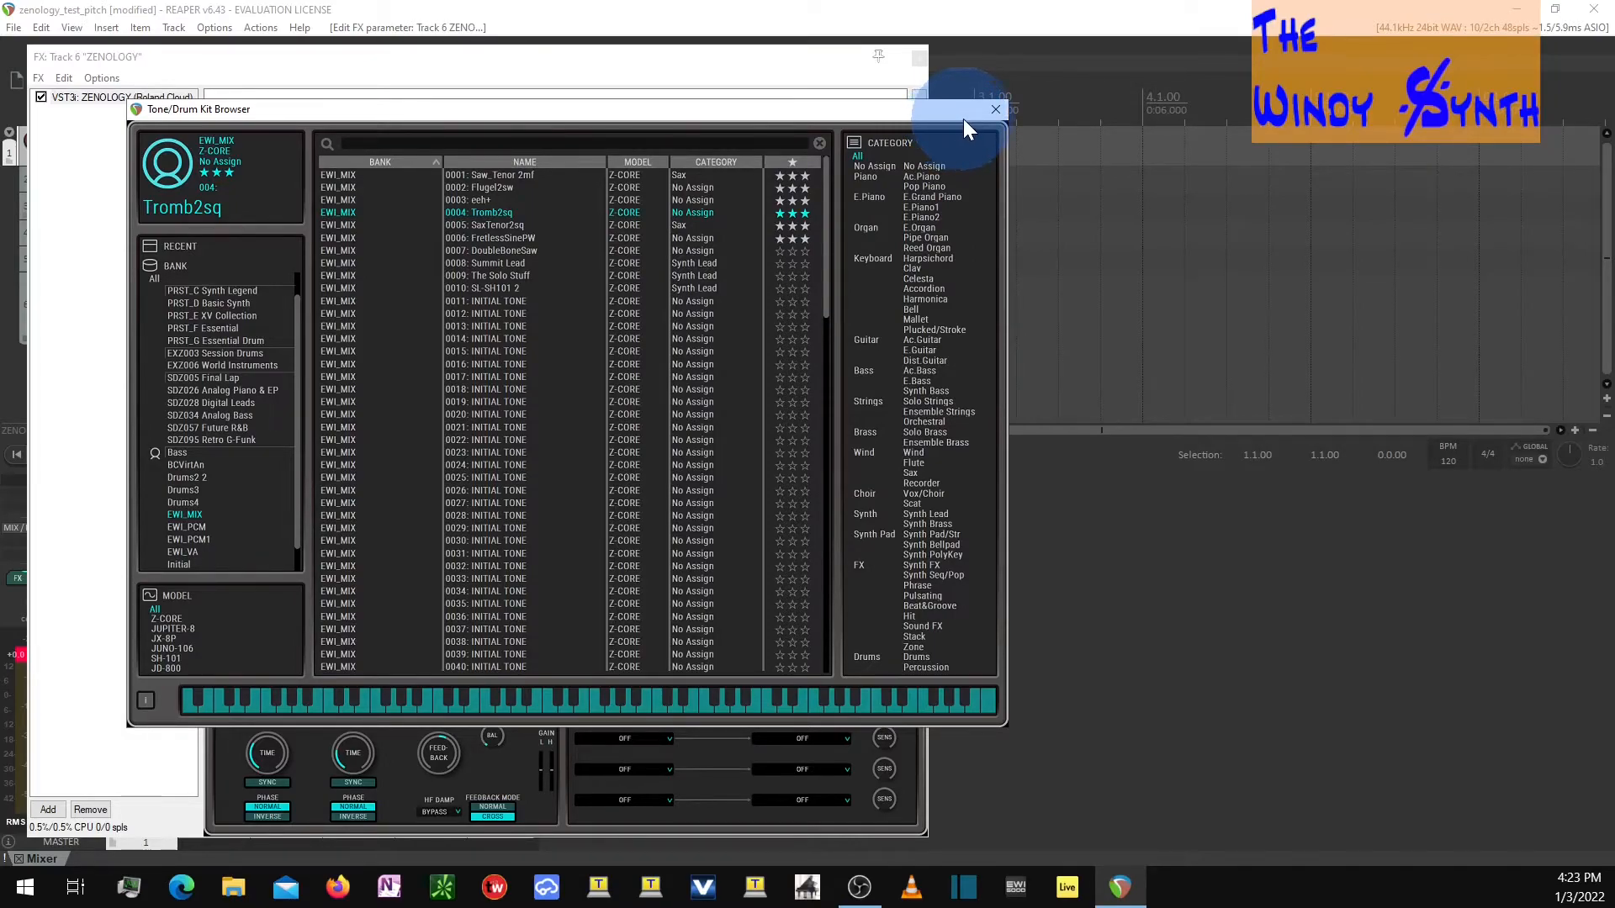
left_click(993, 112)
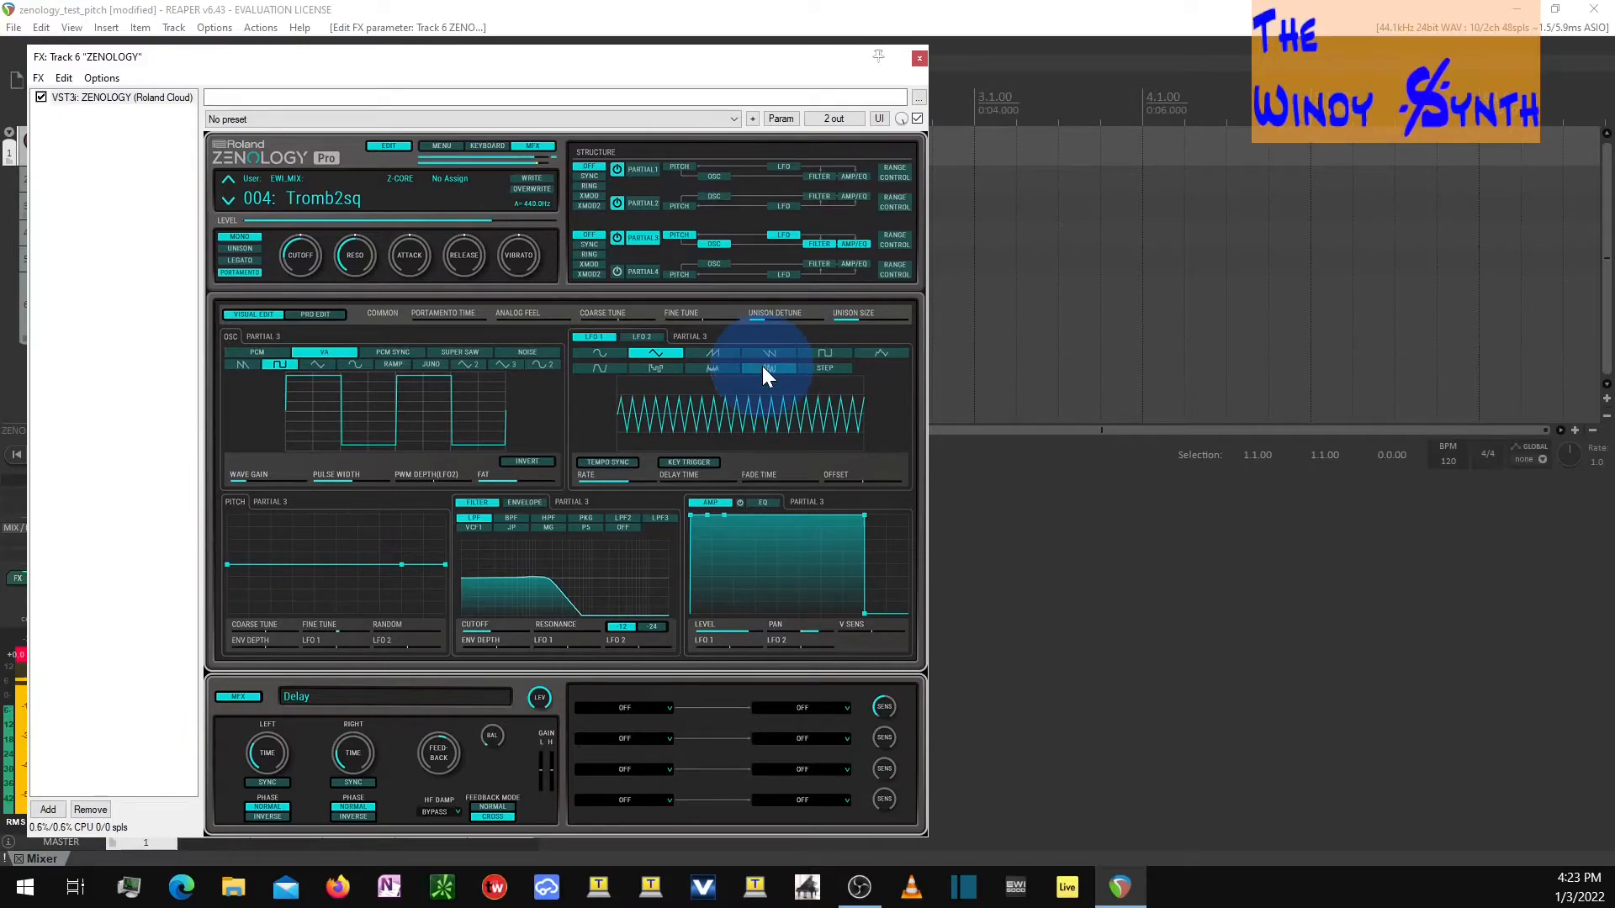
Step: Examine the oscillators of Tromb2sq's Partials 2, 3 and 1
left_click(653, 207)
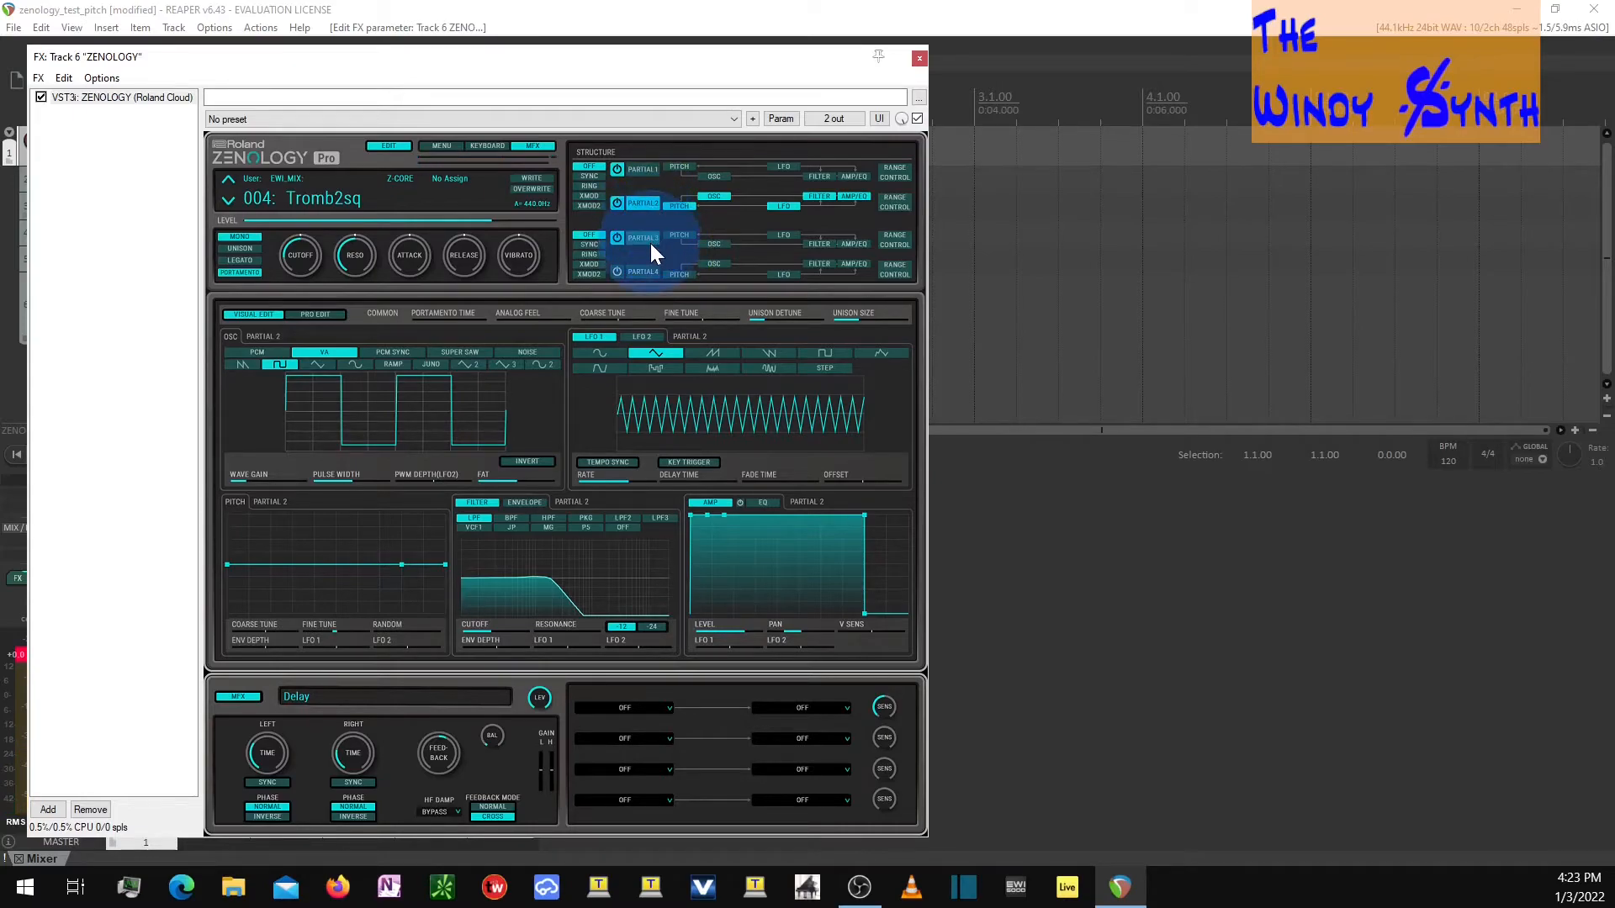
left_click(651, 240)
left_click(641, 208)
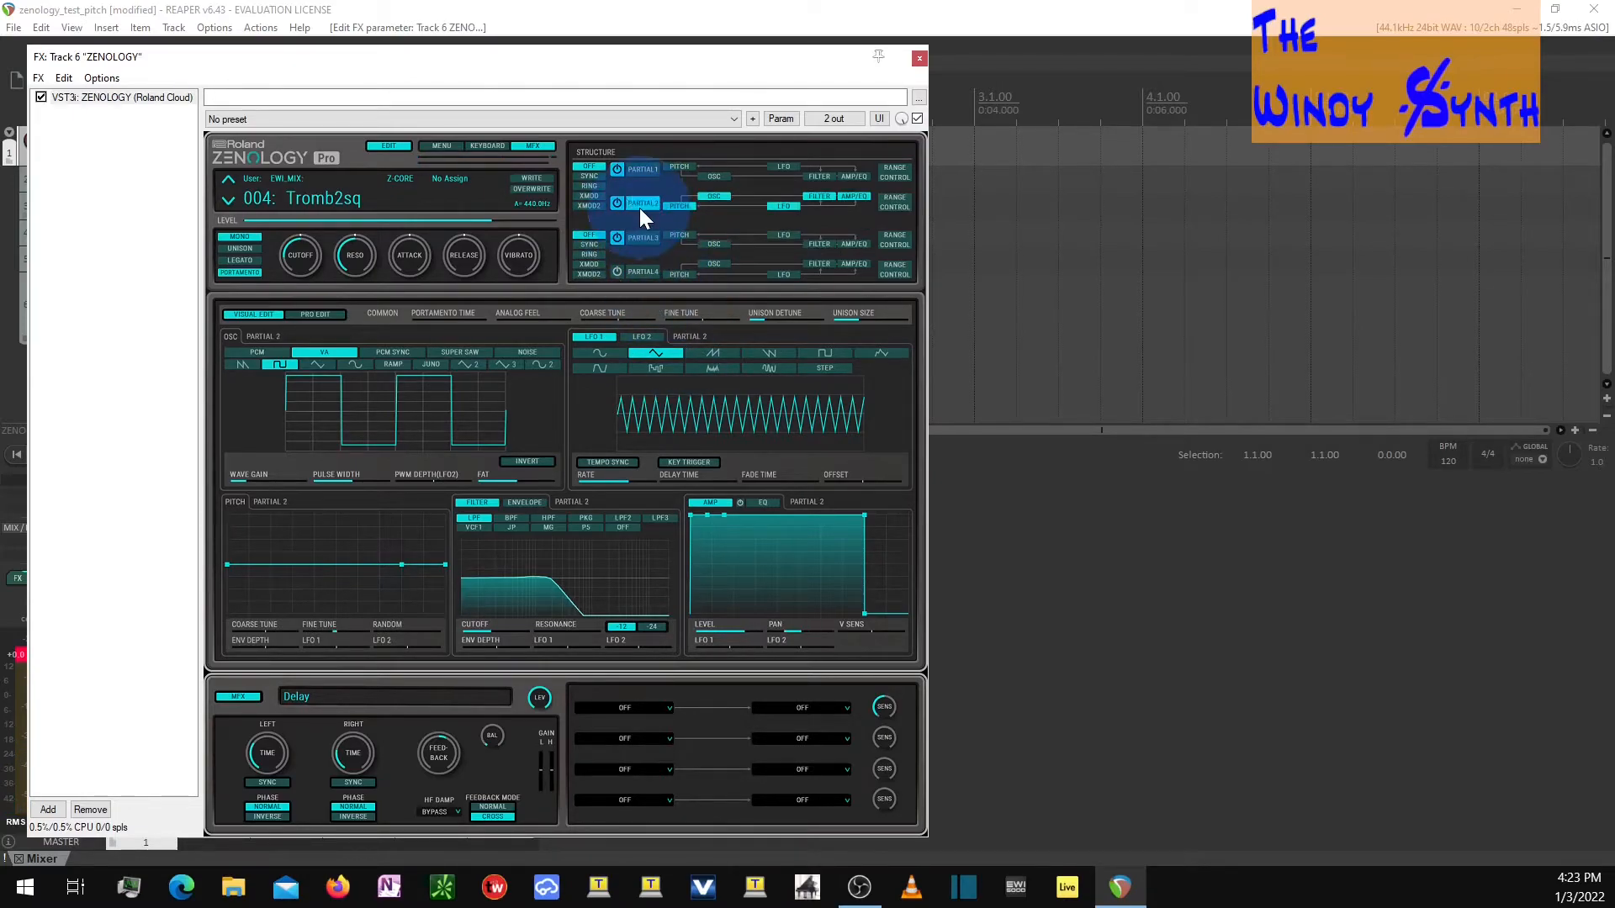
left_click(639, 173)
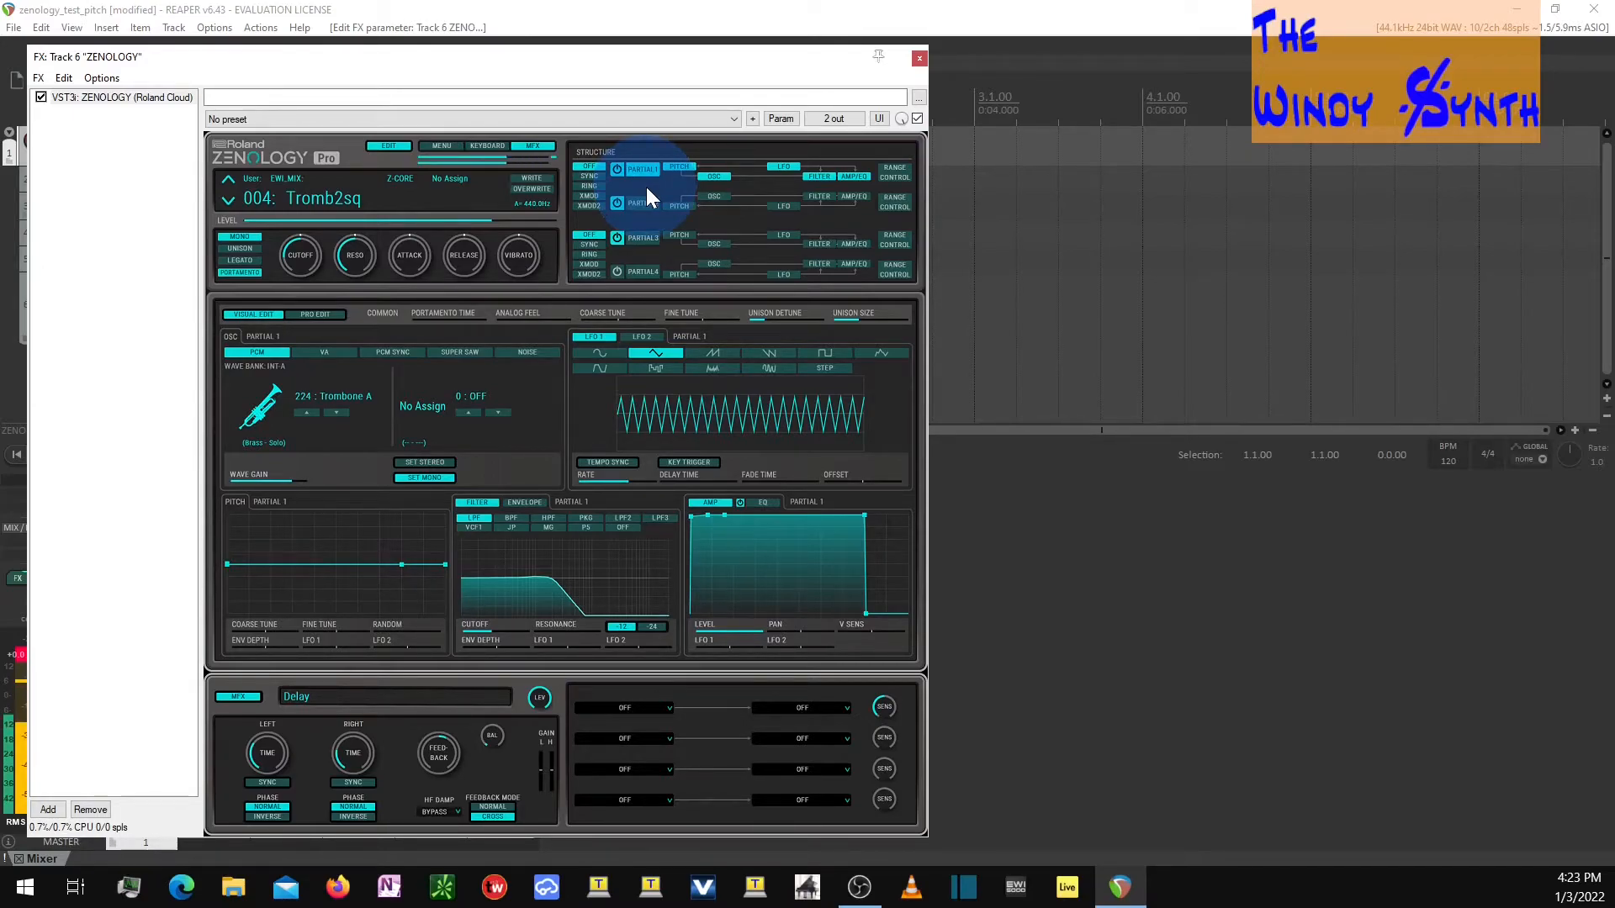
Step: Raise Partial 1's amp level to 127 and set its CC02 LEV matrix amount to maximum
left_click_drag(727, 633, 712, 634)
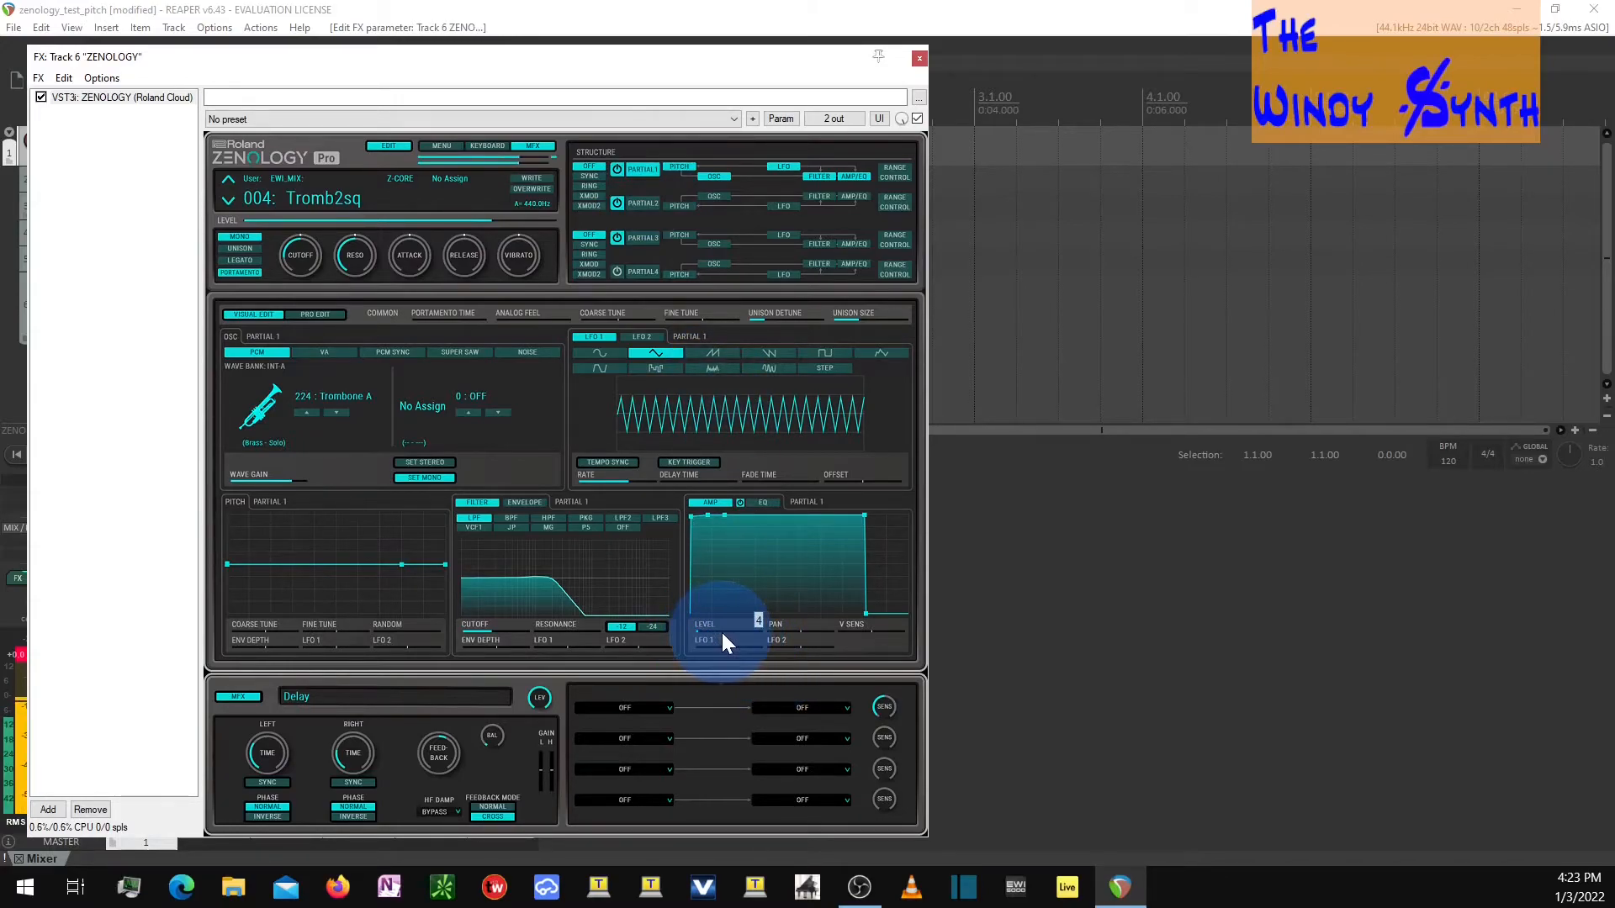
left_click(737, 630)
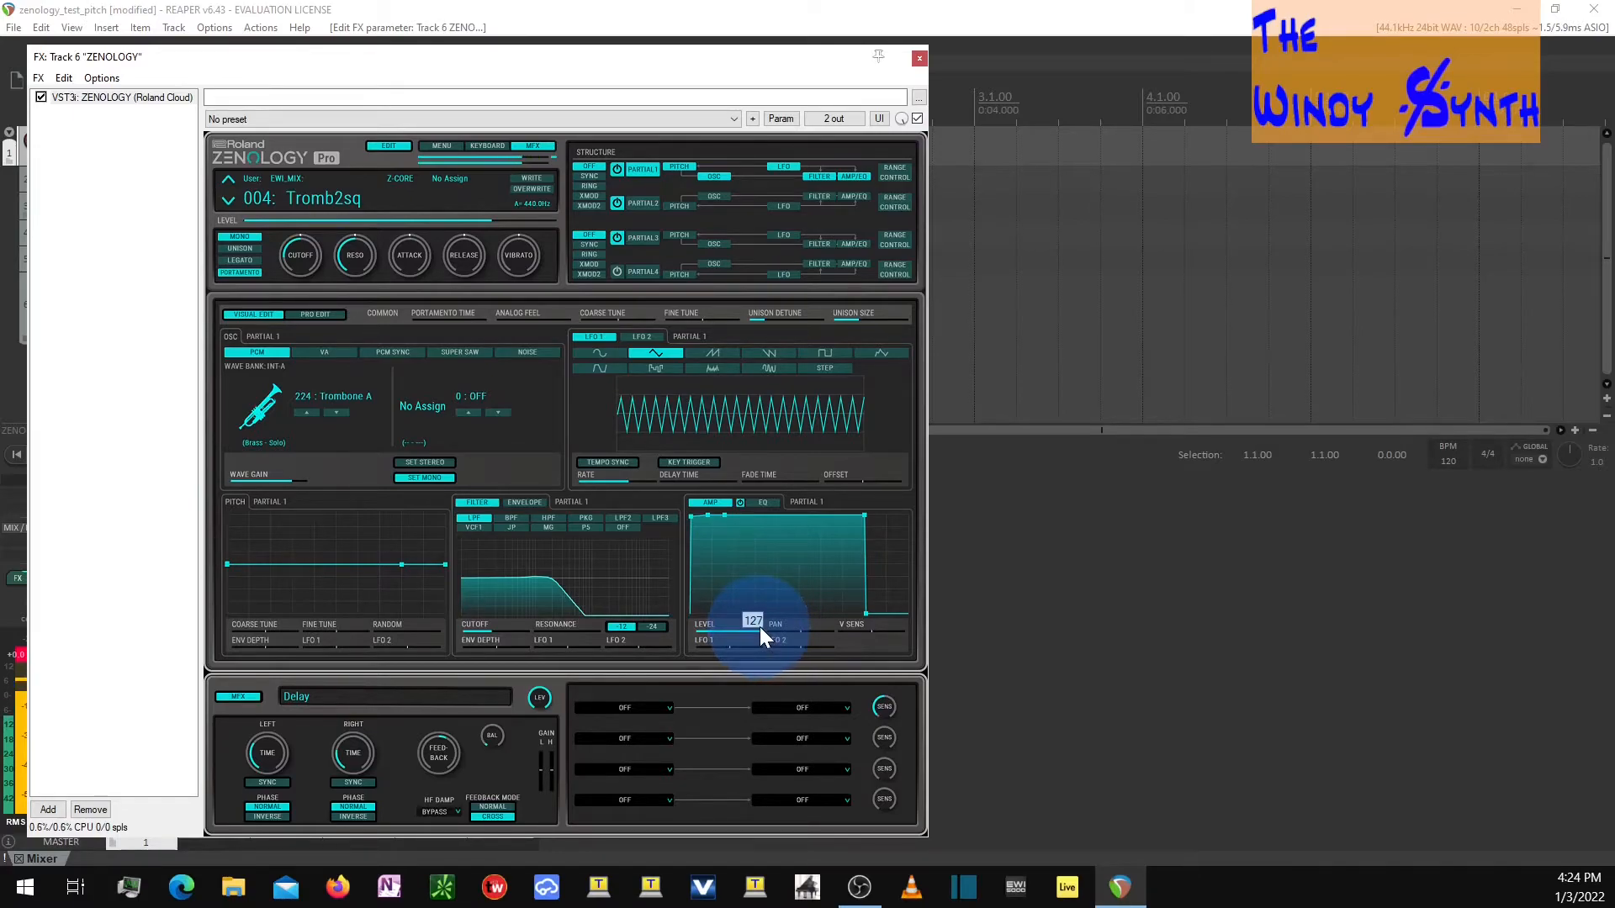
left_click(897, 175)
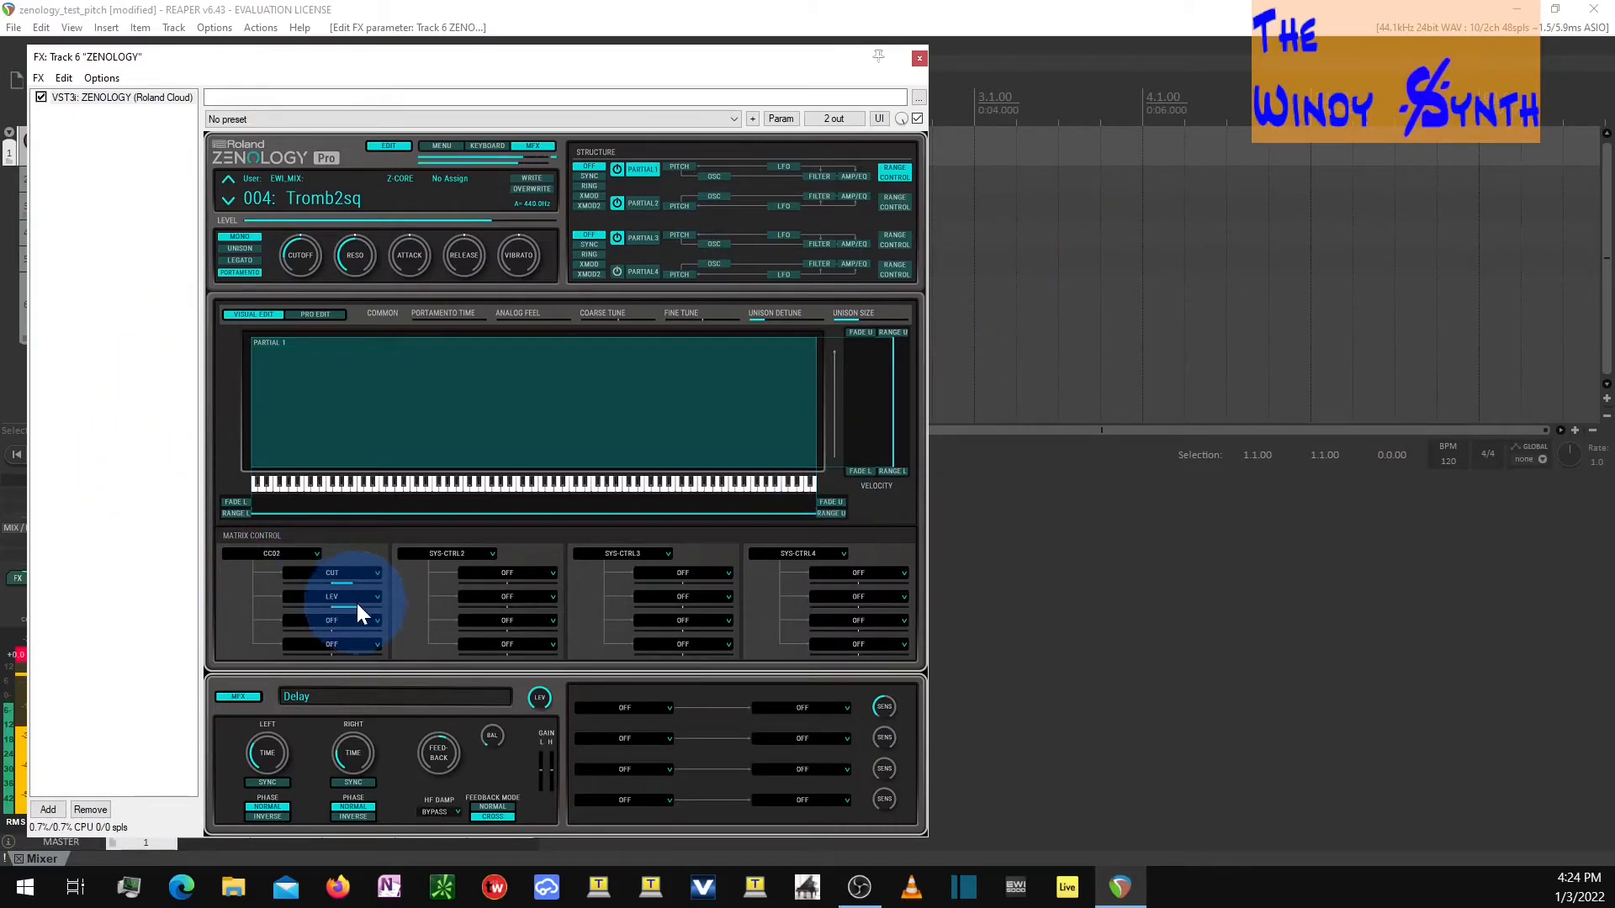
left_click(388, 617)
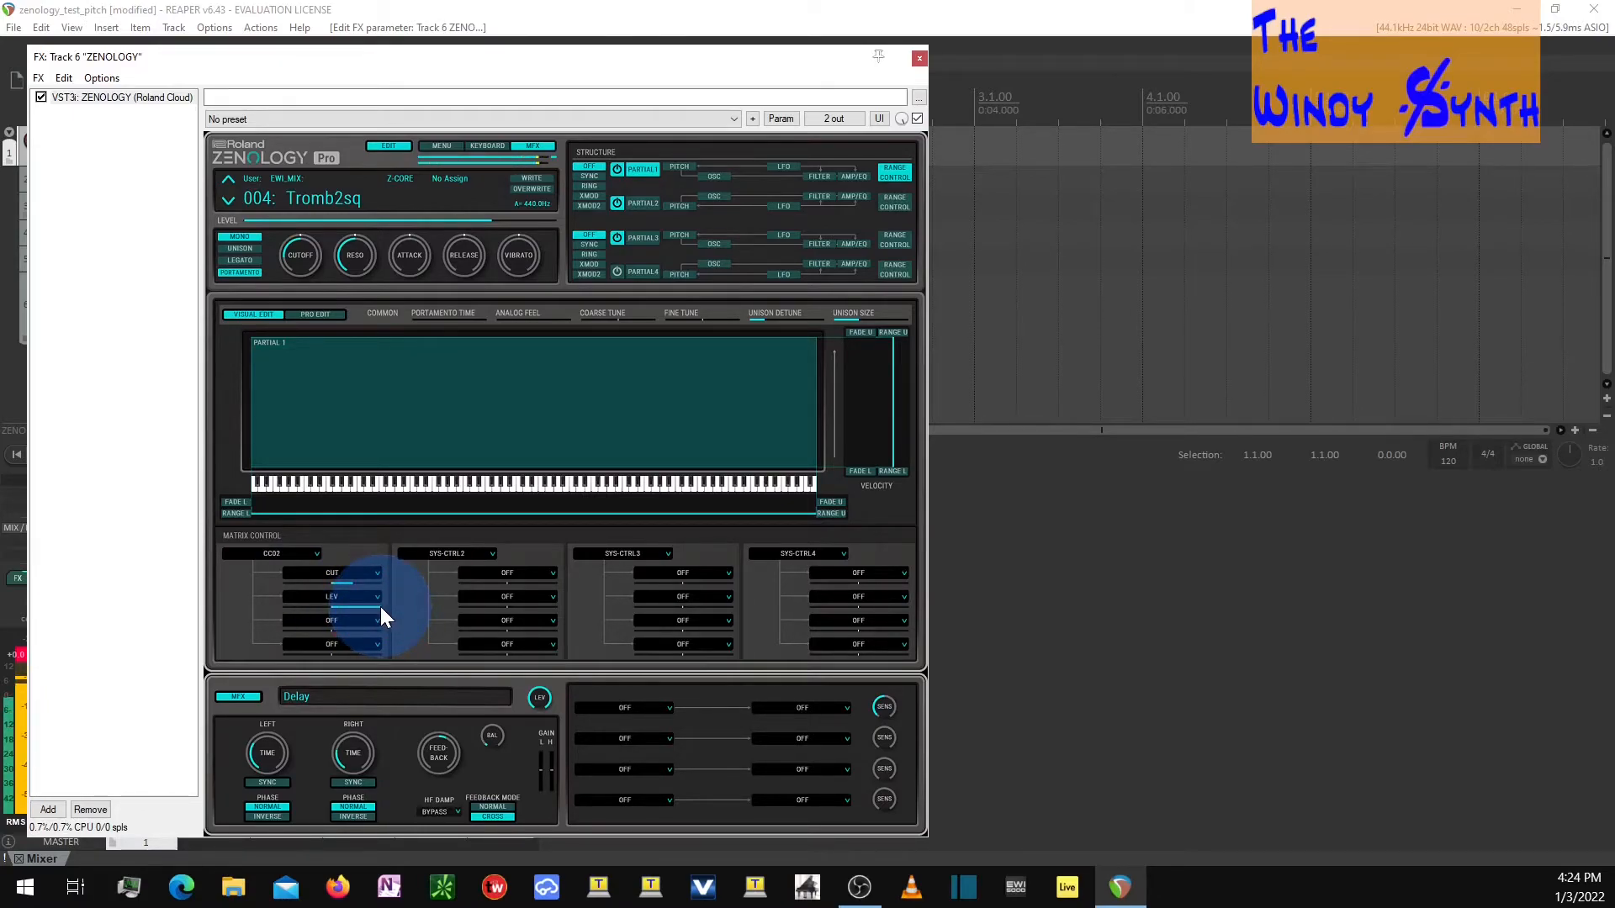
Step: Lower Partial 1's amp level to about 61
left_click(648, 175)
left_click_drag(724, 633, 711, 632)
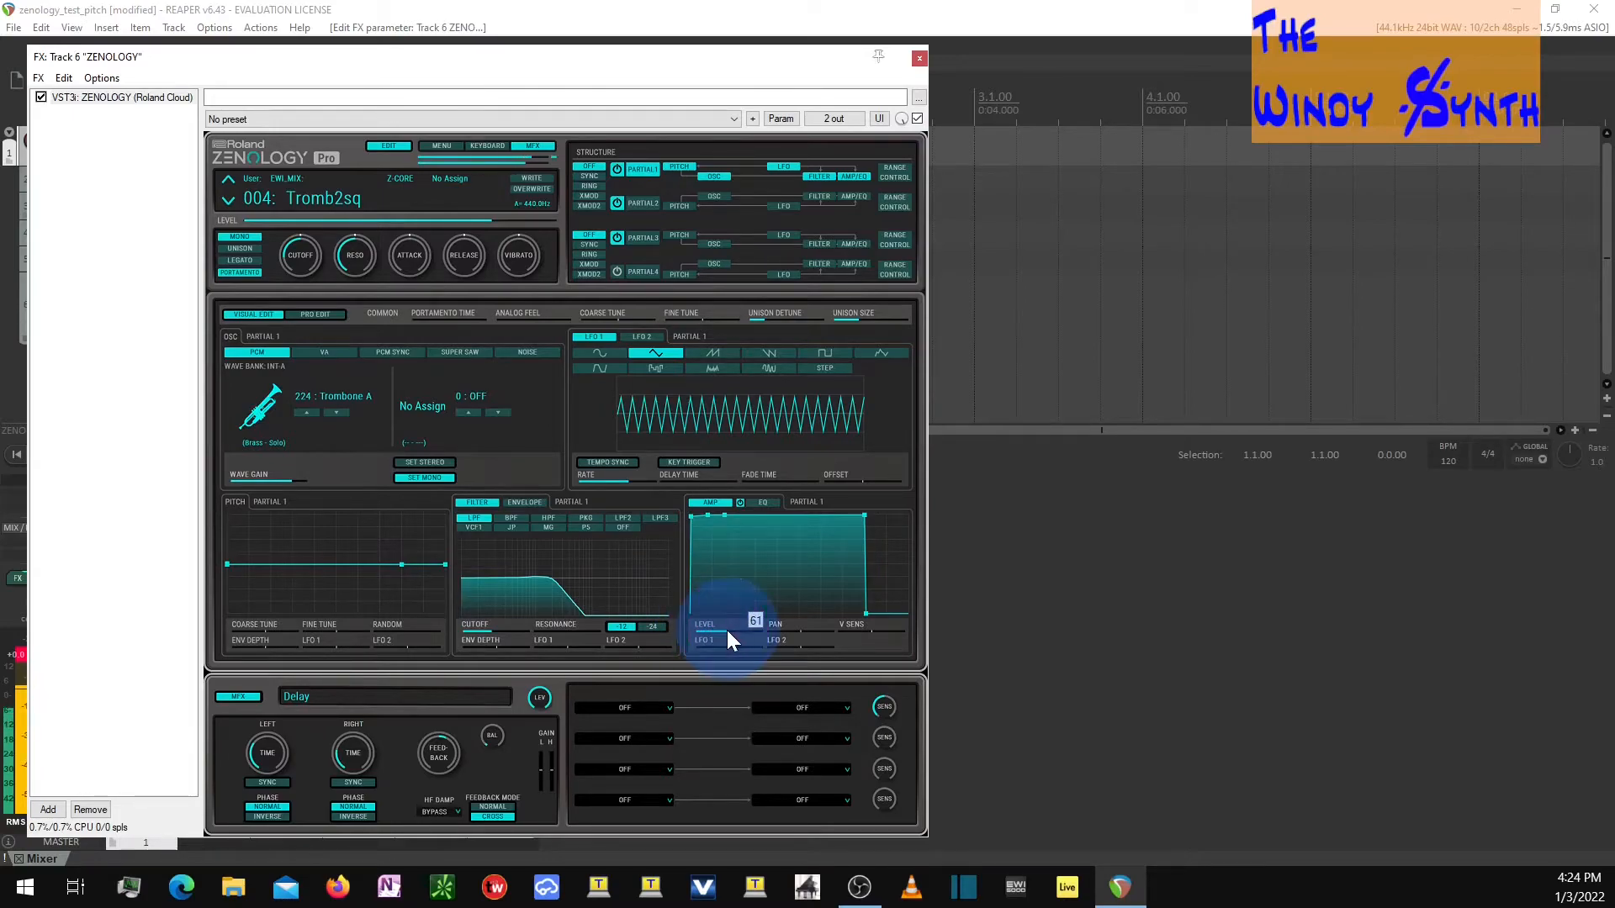
left_click_drag(724, 630, 728, 631)
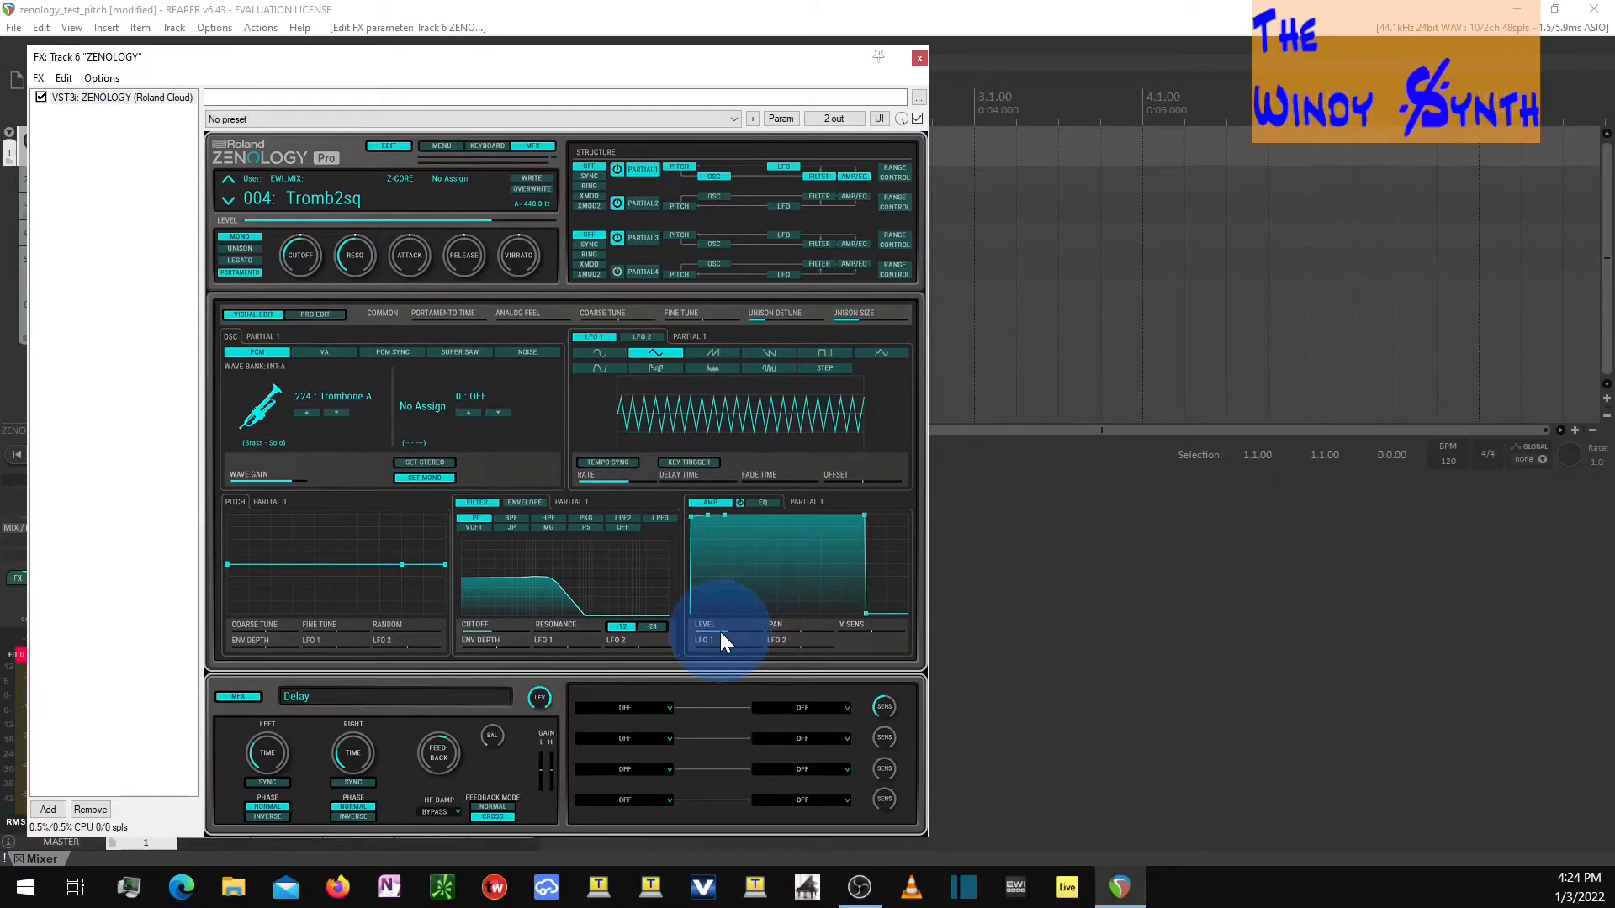
Step: Lower Partial 3's amp level to near minimum and set Partial 2's amp level to 0
left_click(641, 204)
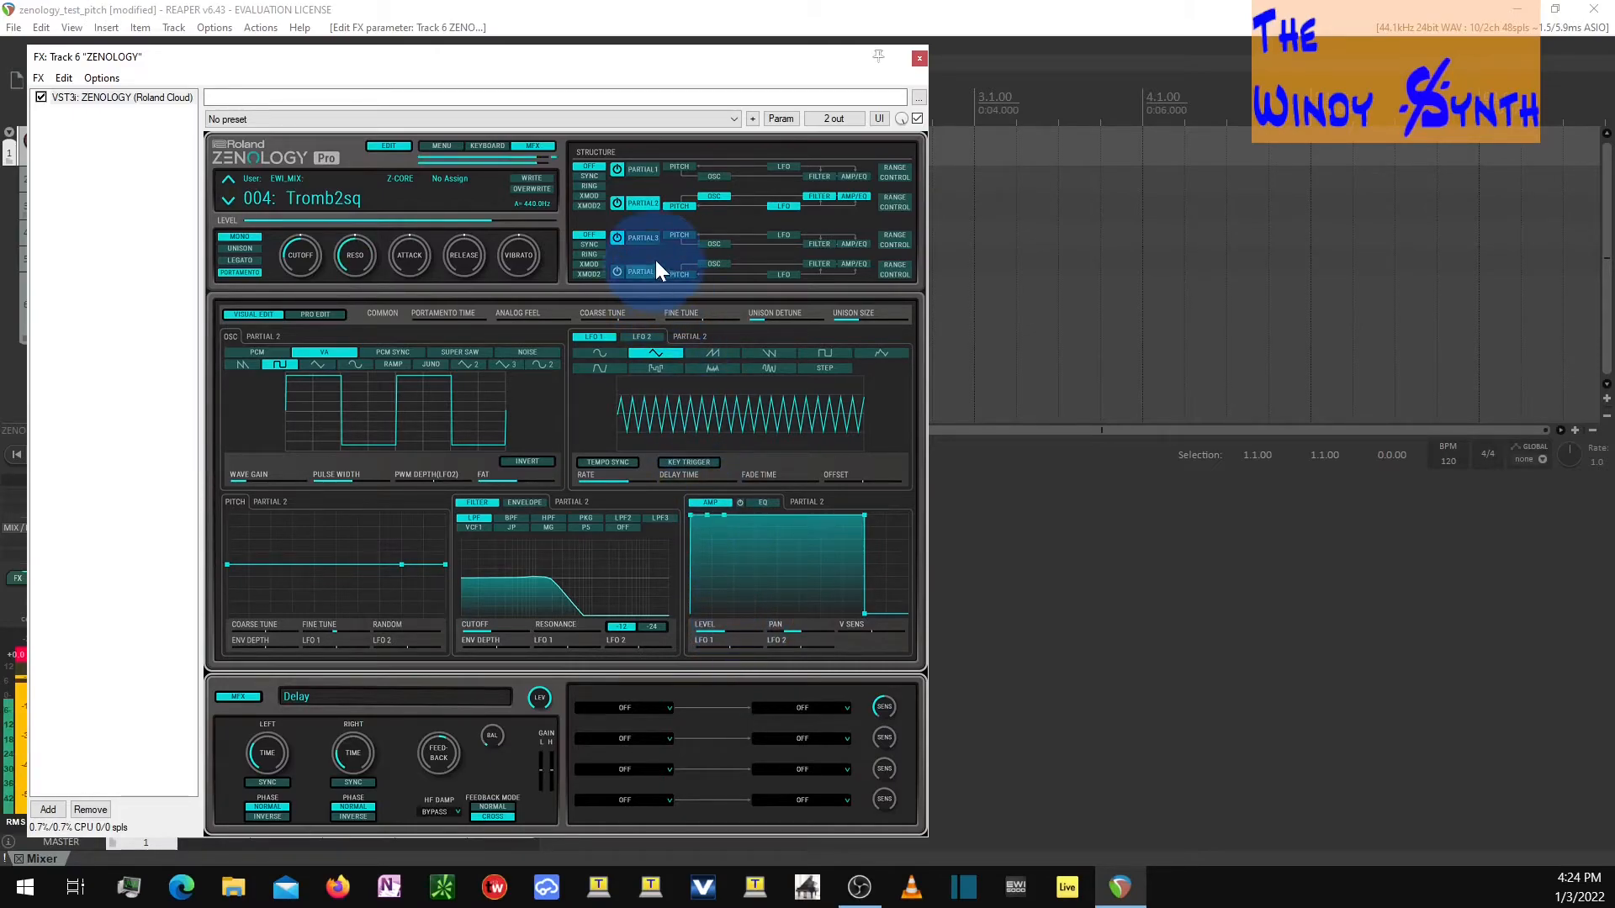
left_click(641, 238)
left_click(700, 634)
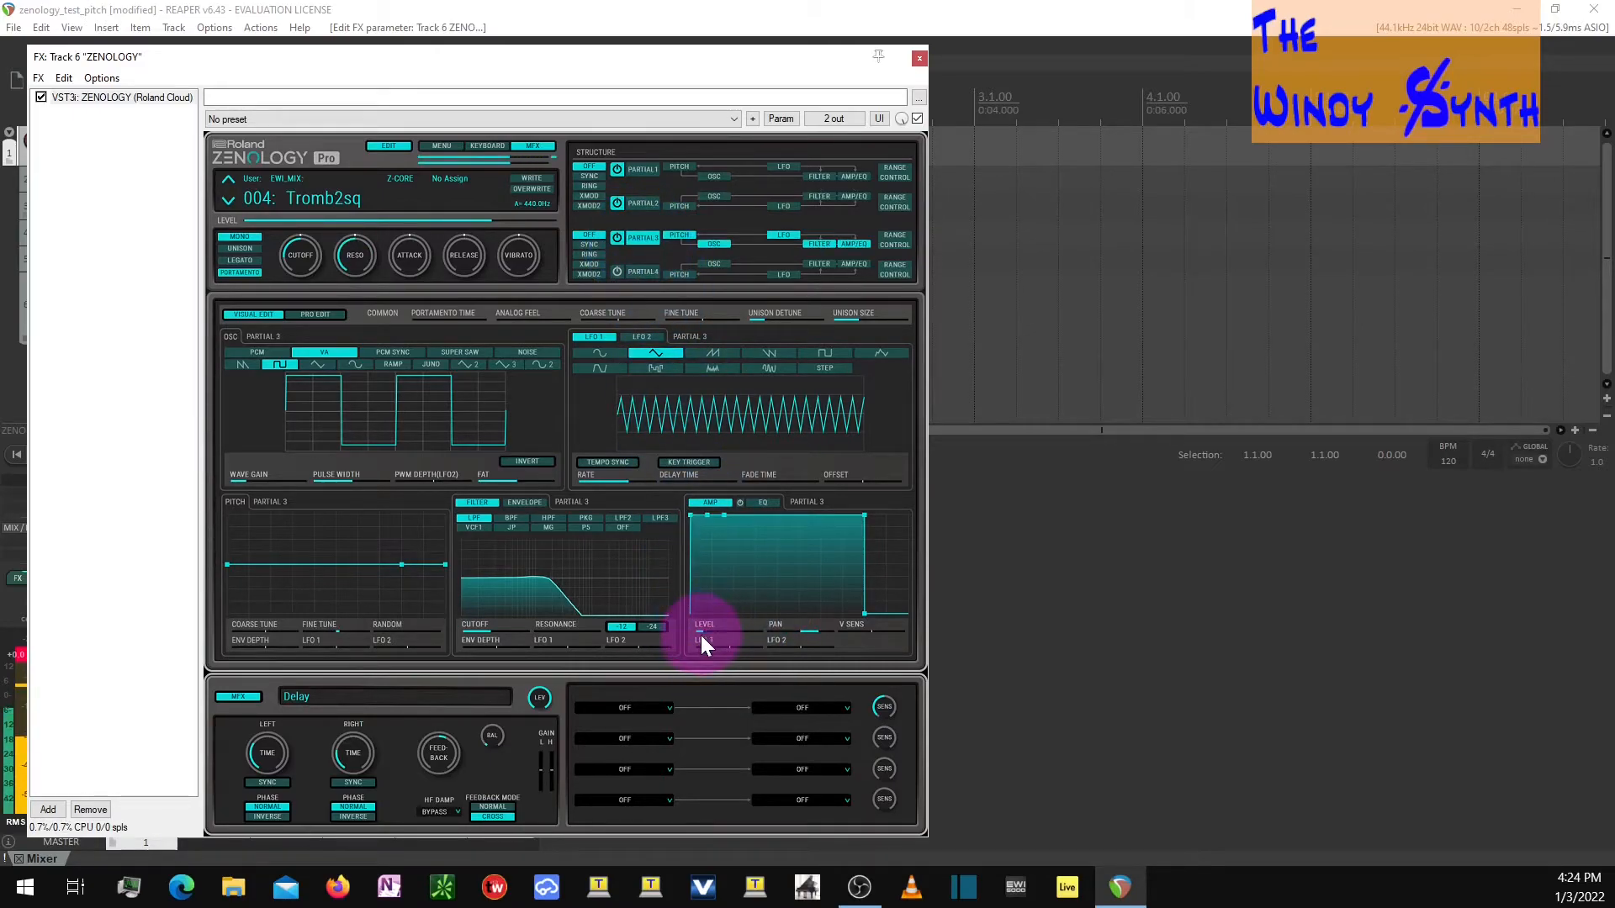
left_click(644, 206)
left_click_drag(711, 632, 685, 636)
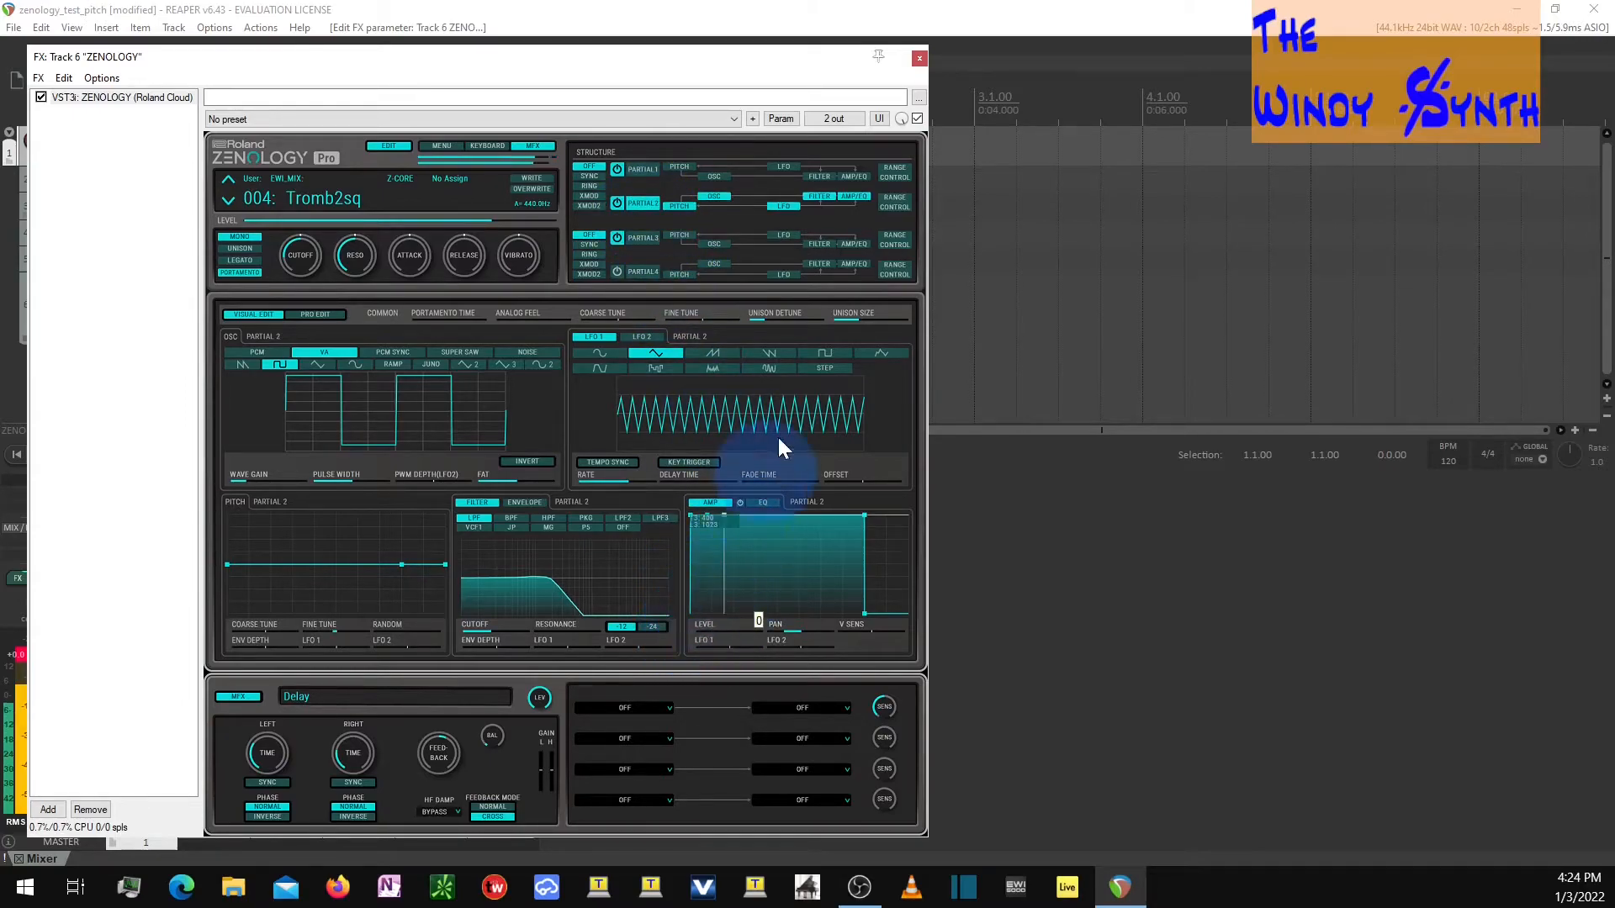
Step: Set the CC02 LEV matrix amount to 63 for Partial 3 and Partial 2
left_click(899, 200)
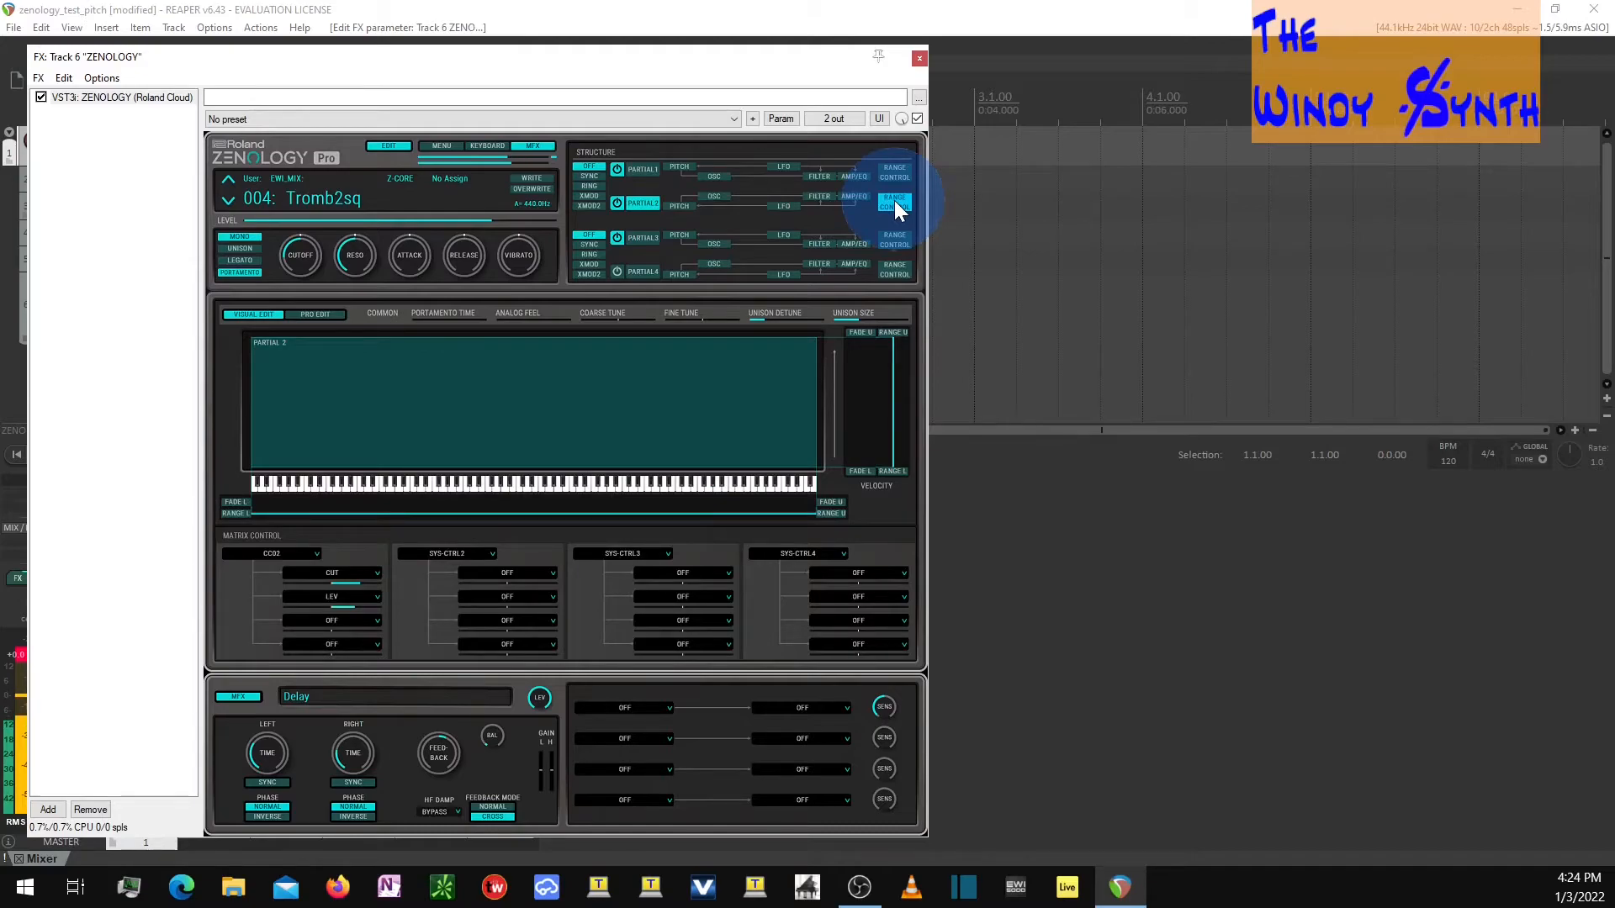
left_click(894, 241)
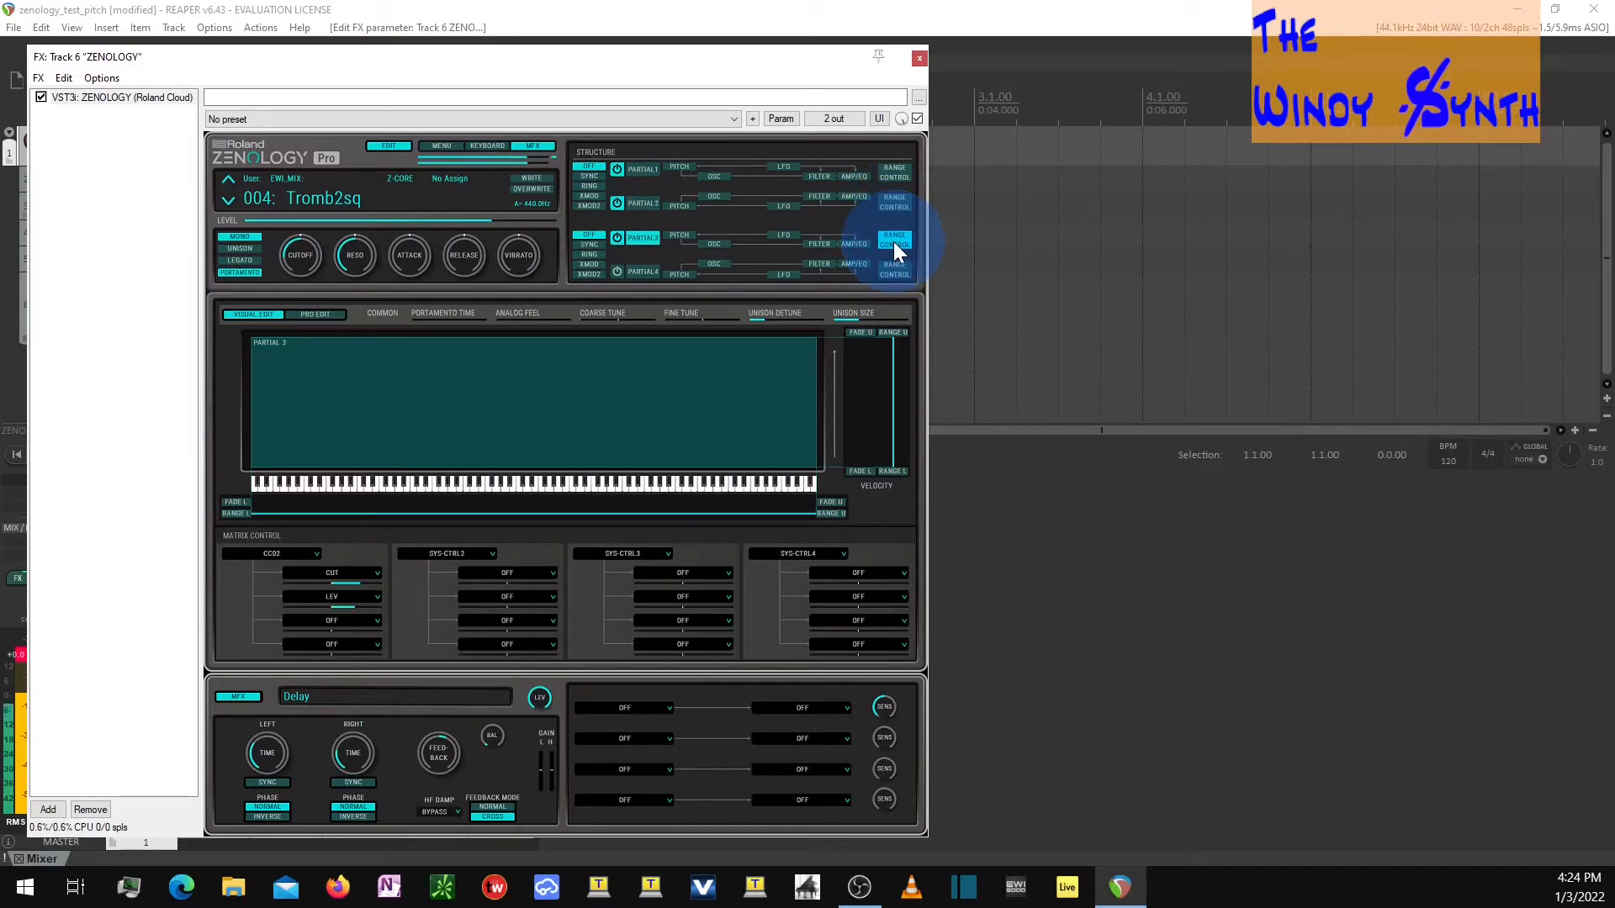
left_click_drag(361, 604, 381, 605)
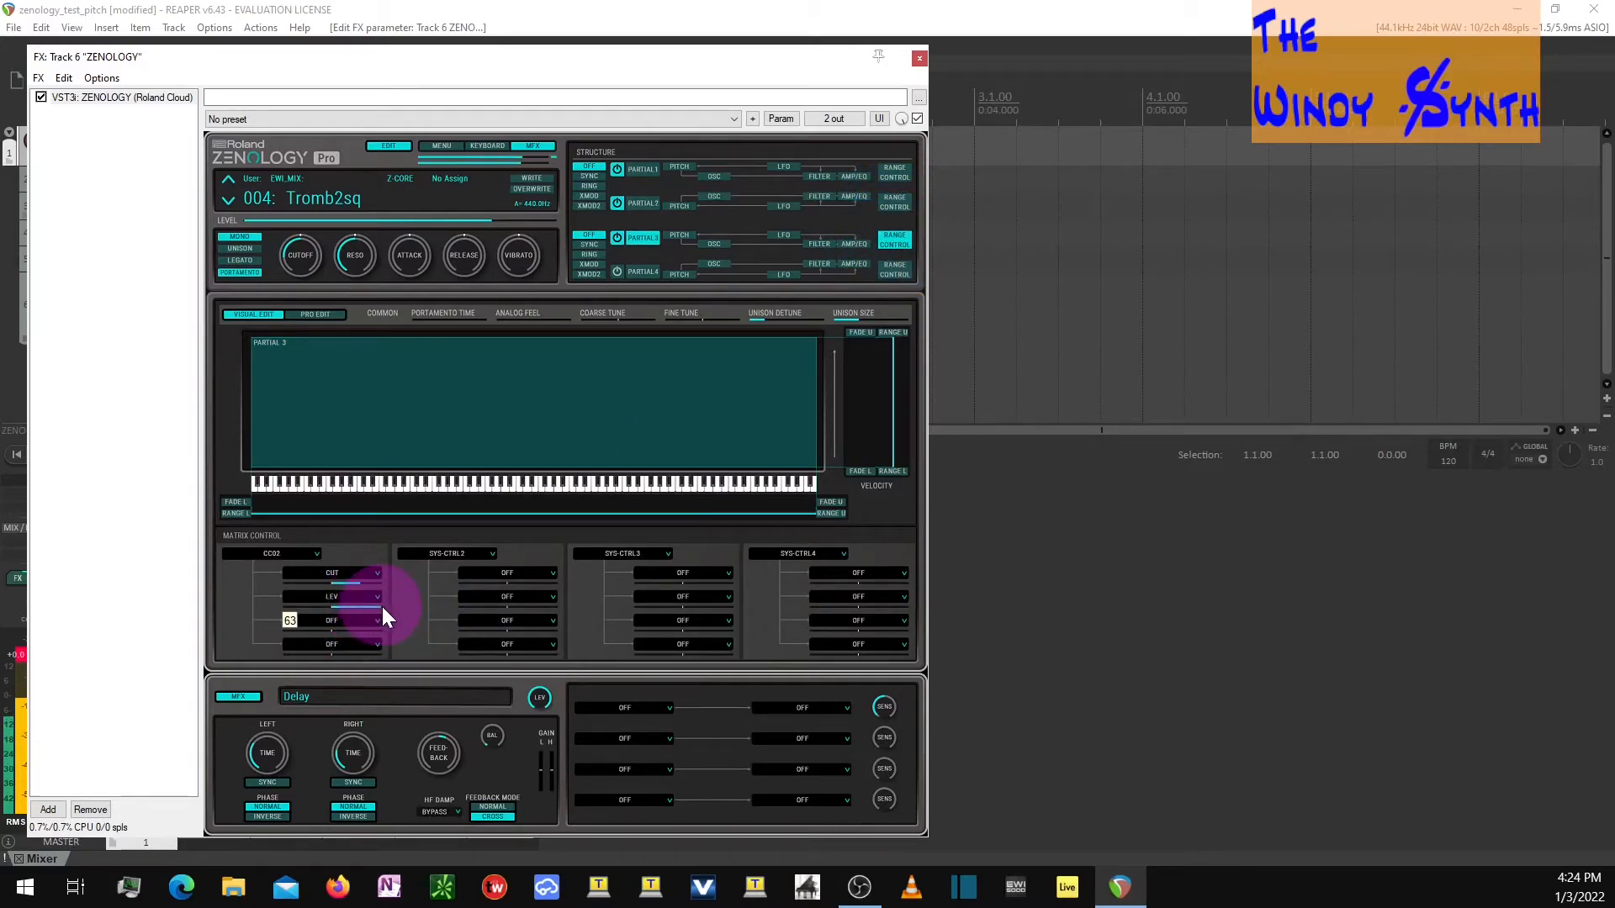
left_click(639, 205)
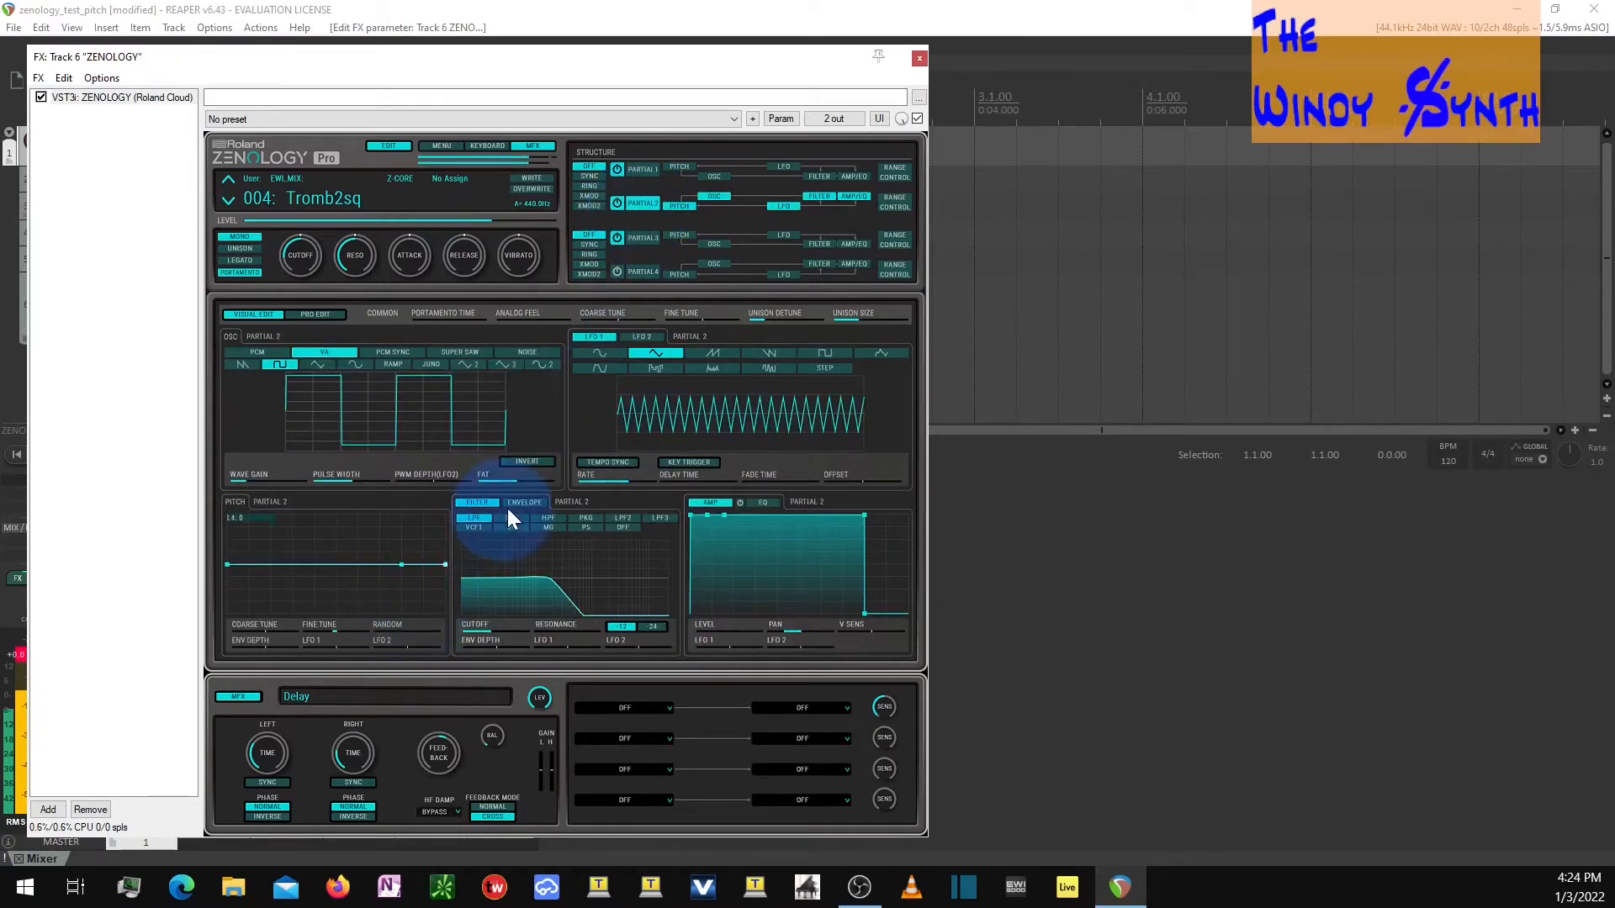
left_click(895, 205)
left_click_drag(351, 613, 383, 607)
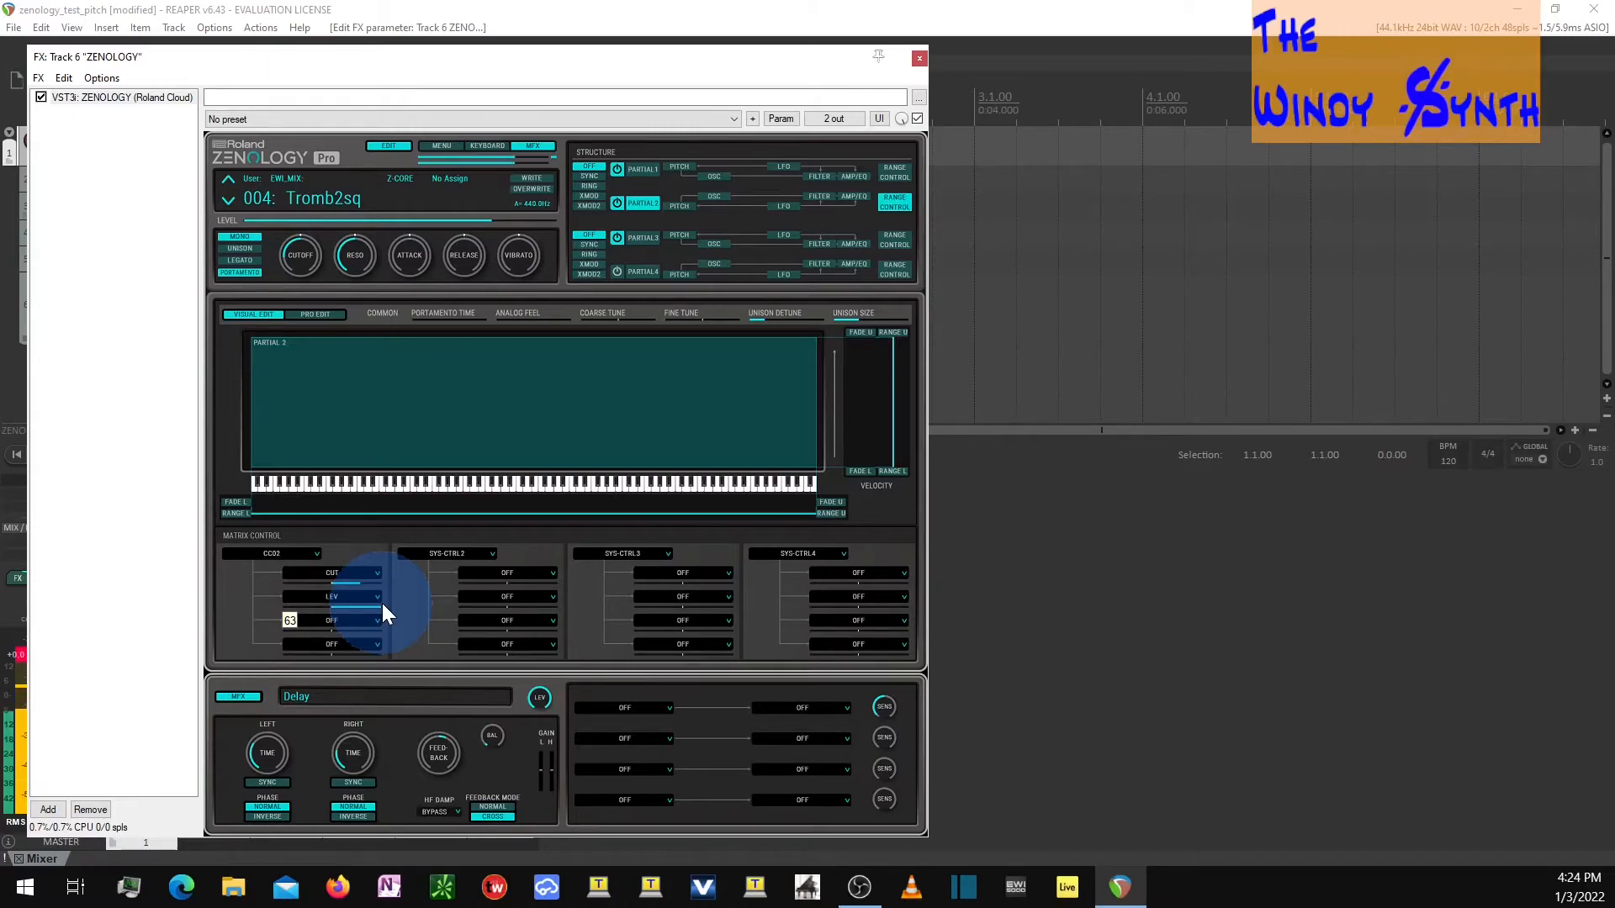
Step: Raise Partial 1's amp level and compare the matrix control settings of Partials 1 and 2
left_click(634, 165)
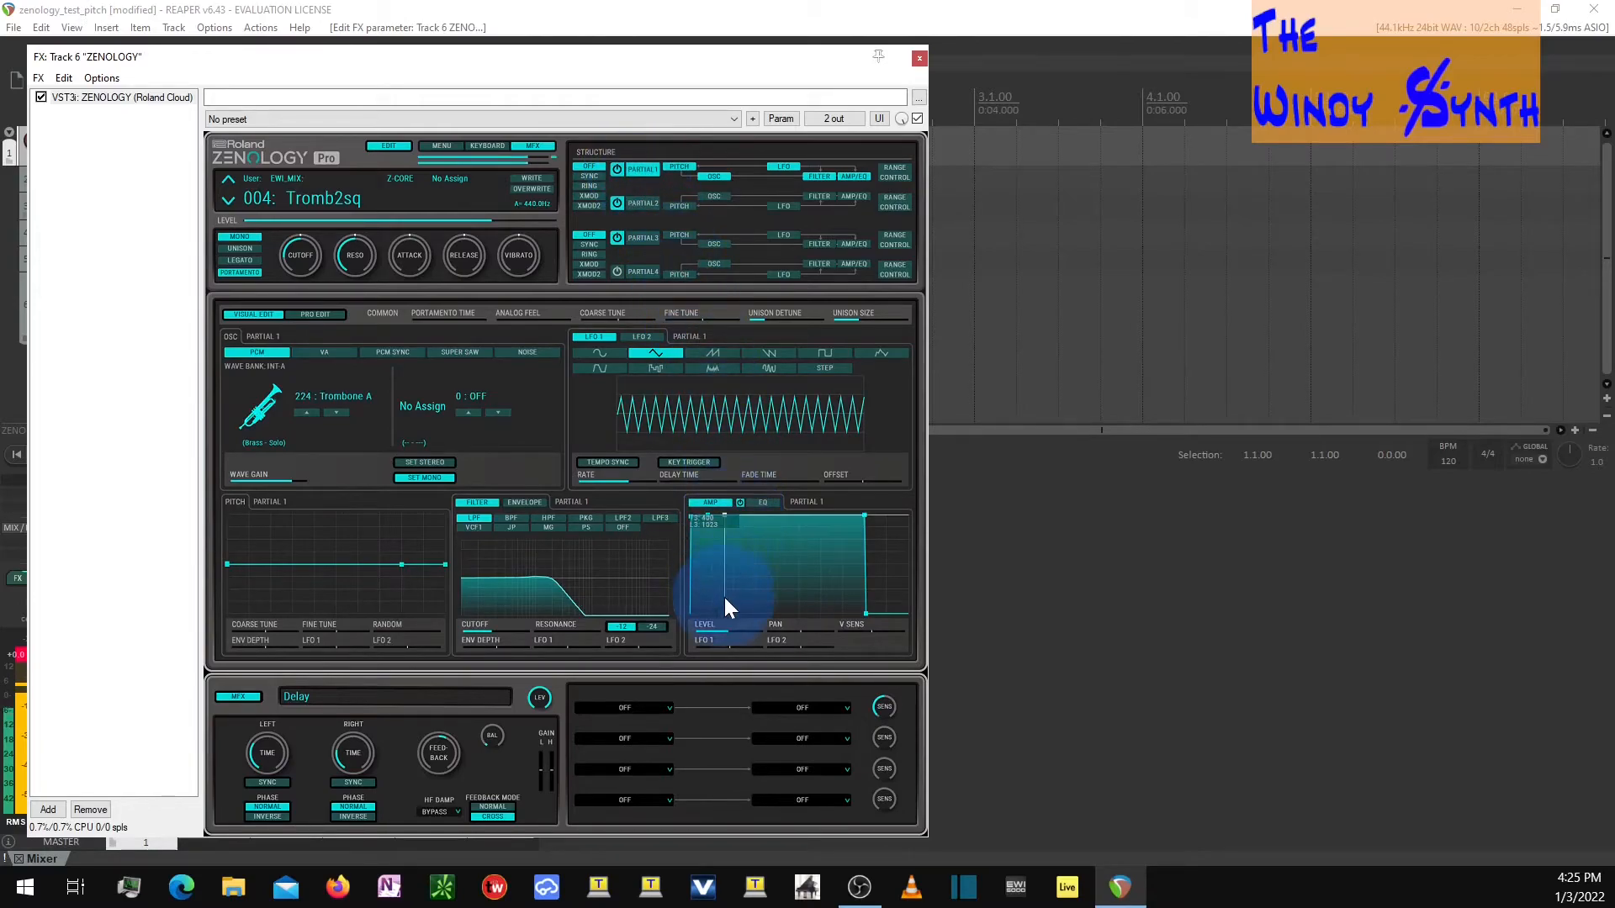
mouse_move(727, 629)
left_mouse_down()
mouse_move(749, 634)
mouse_move(730, 633)
left_mouse_up()
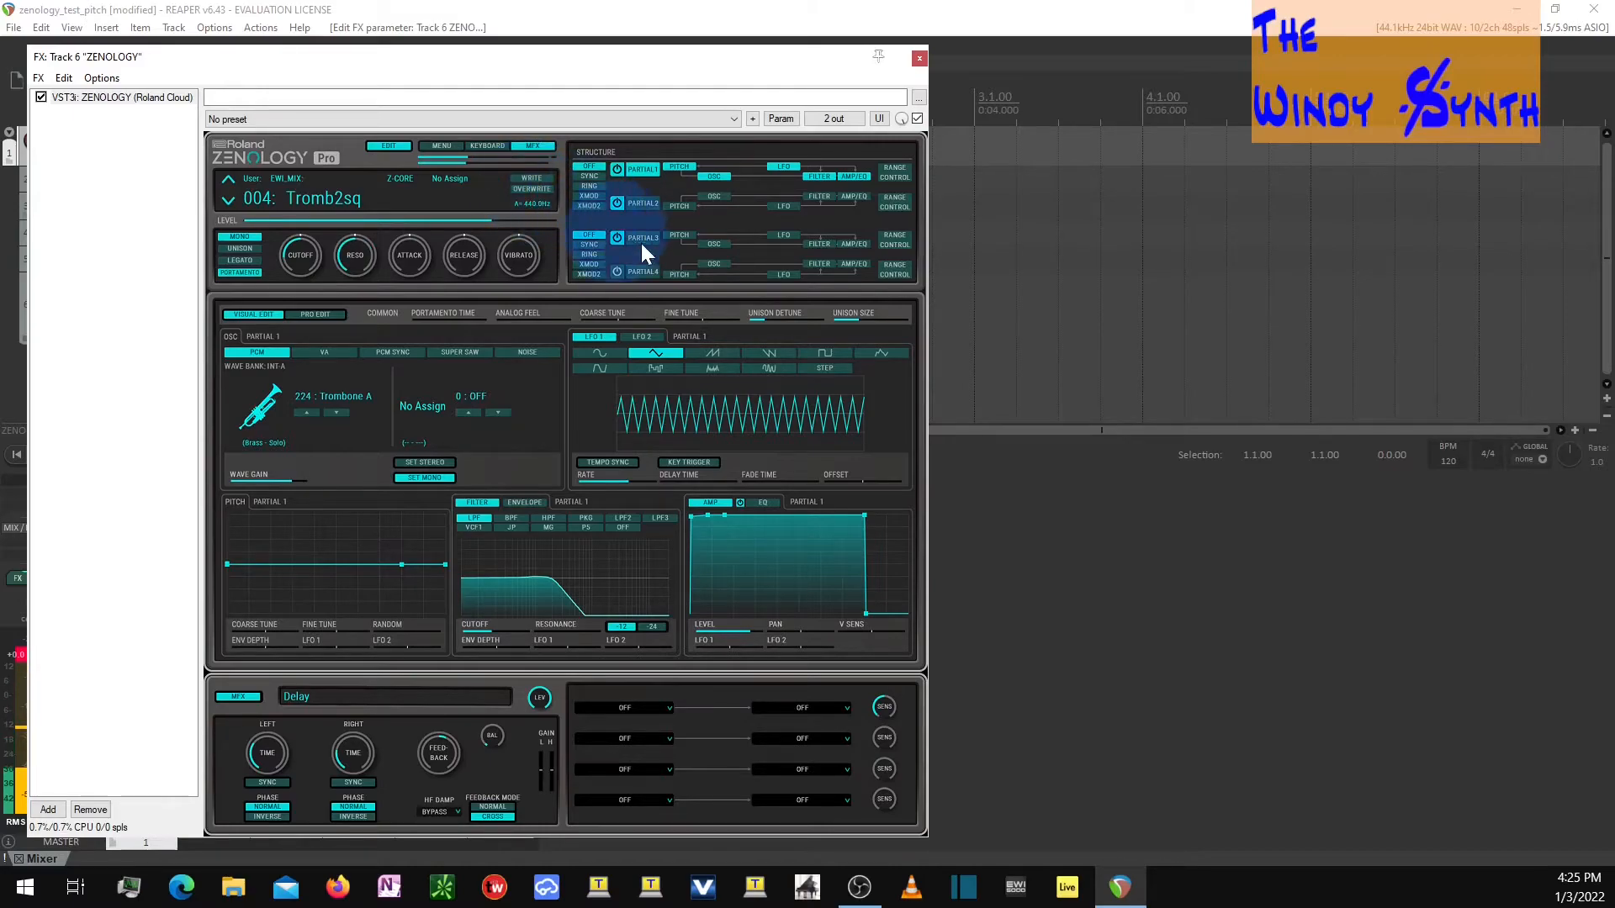
left_click(907, 175)
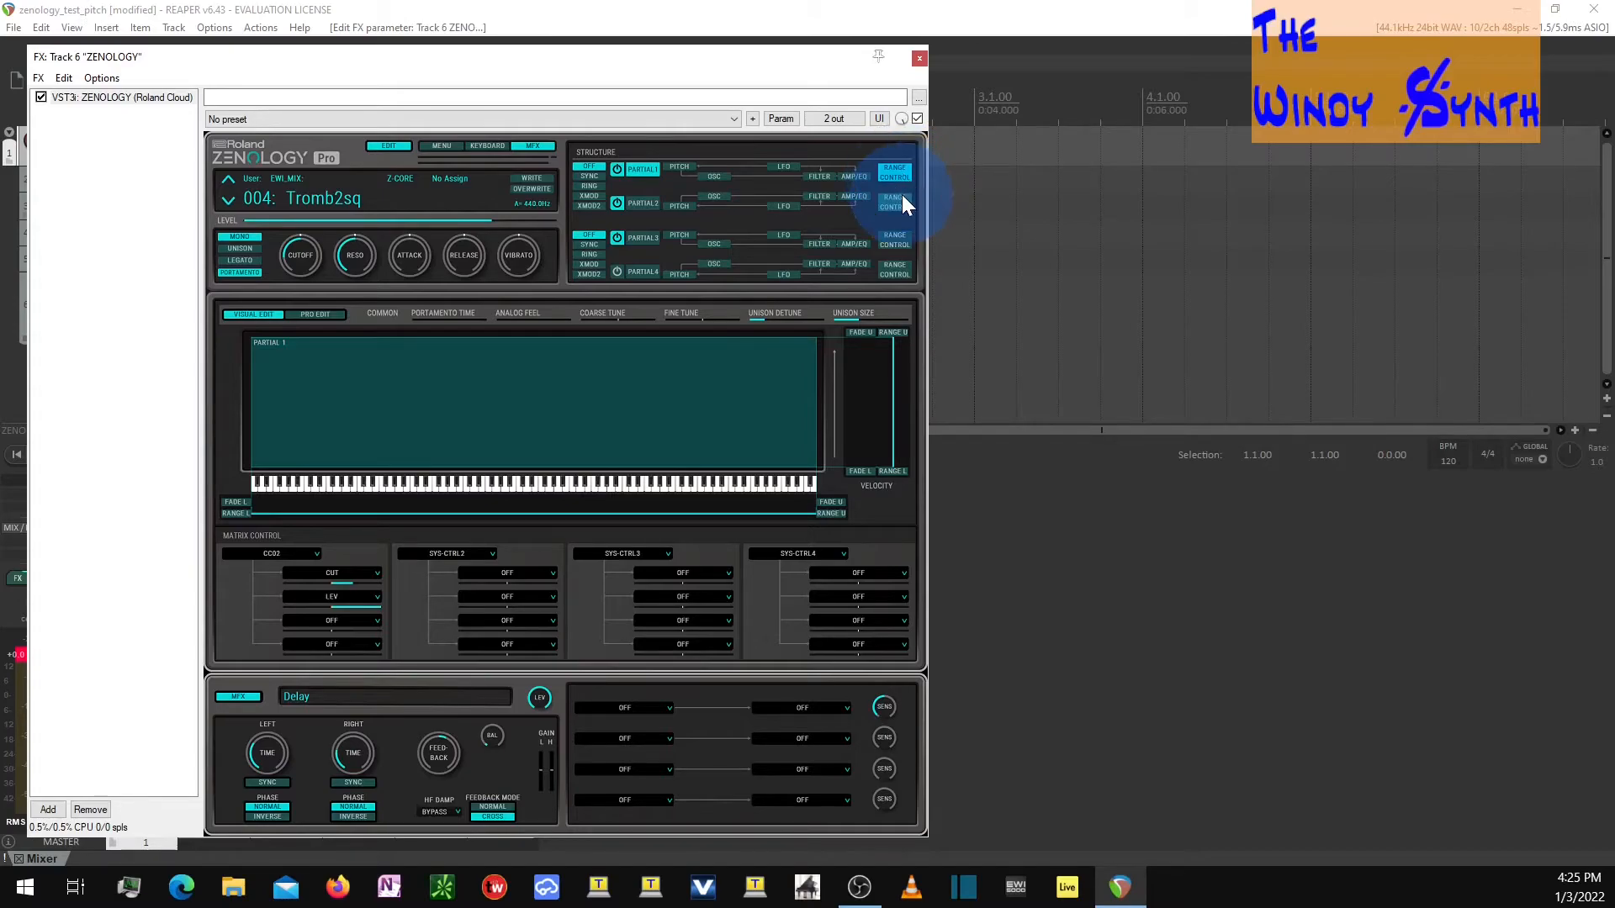
left_click(900, 202)
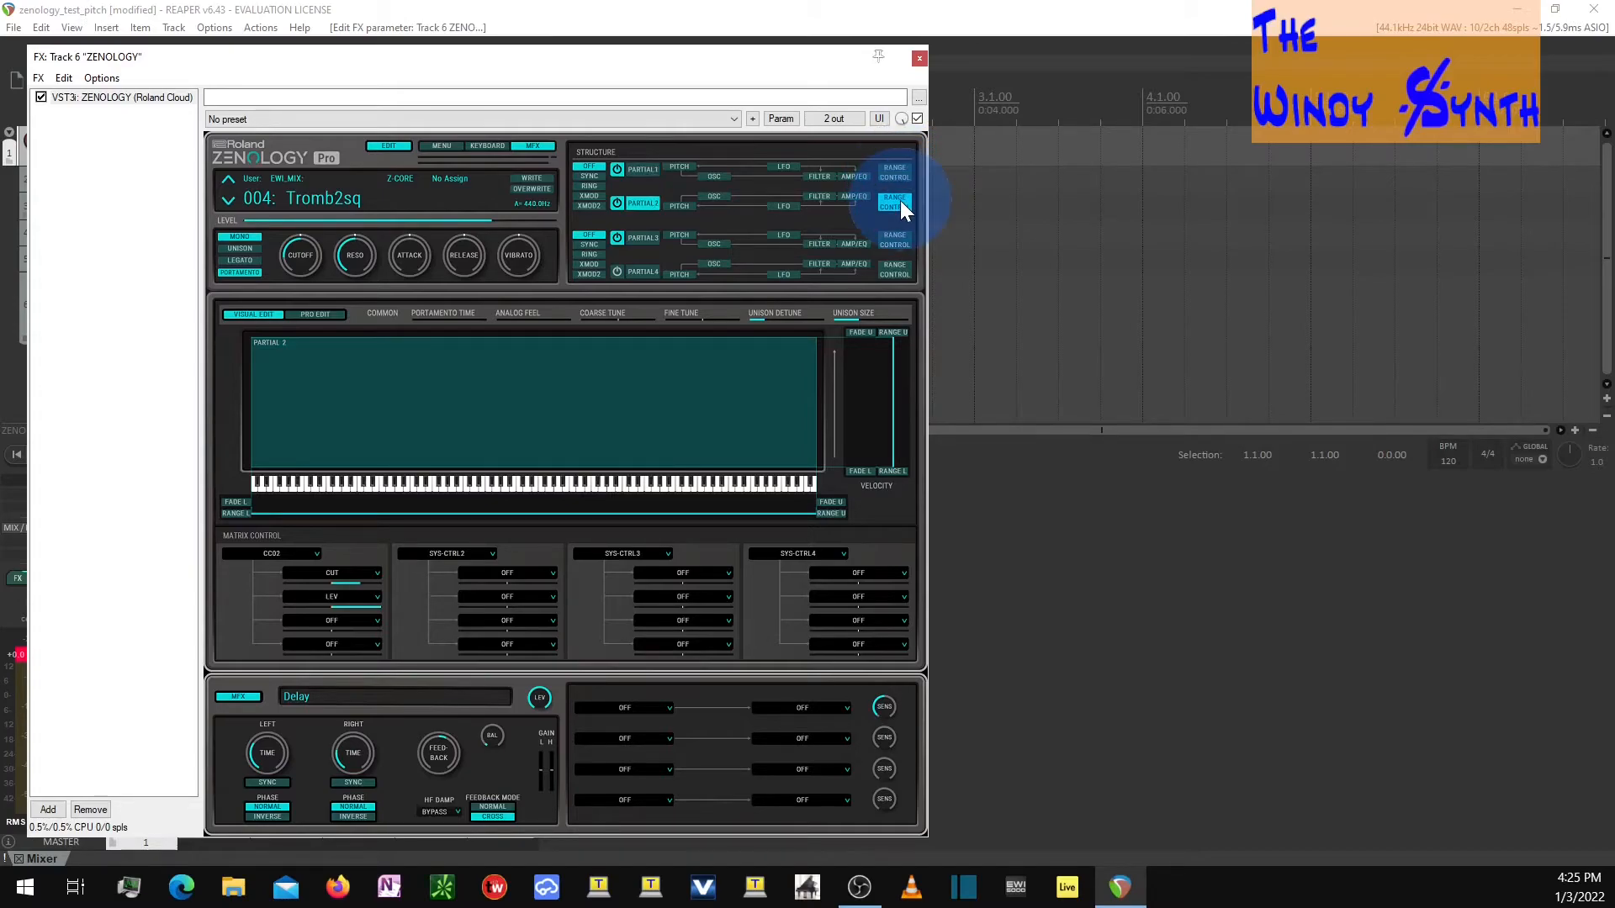
left_click(639, 174)
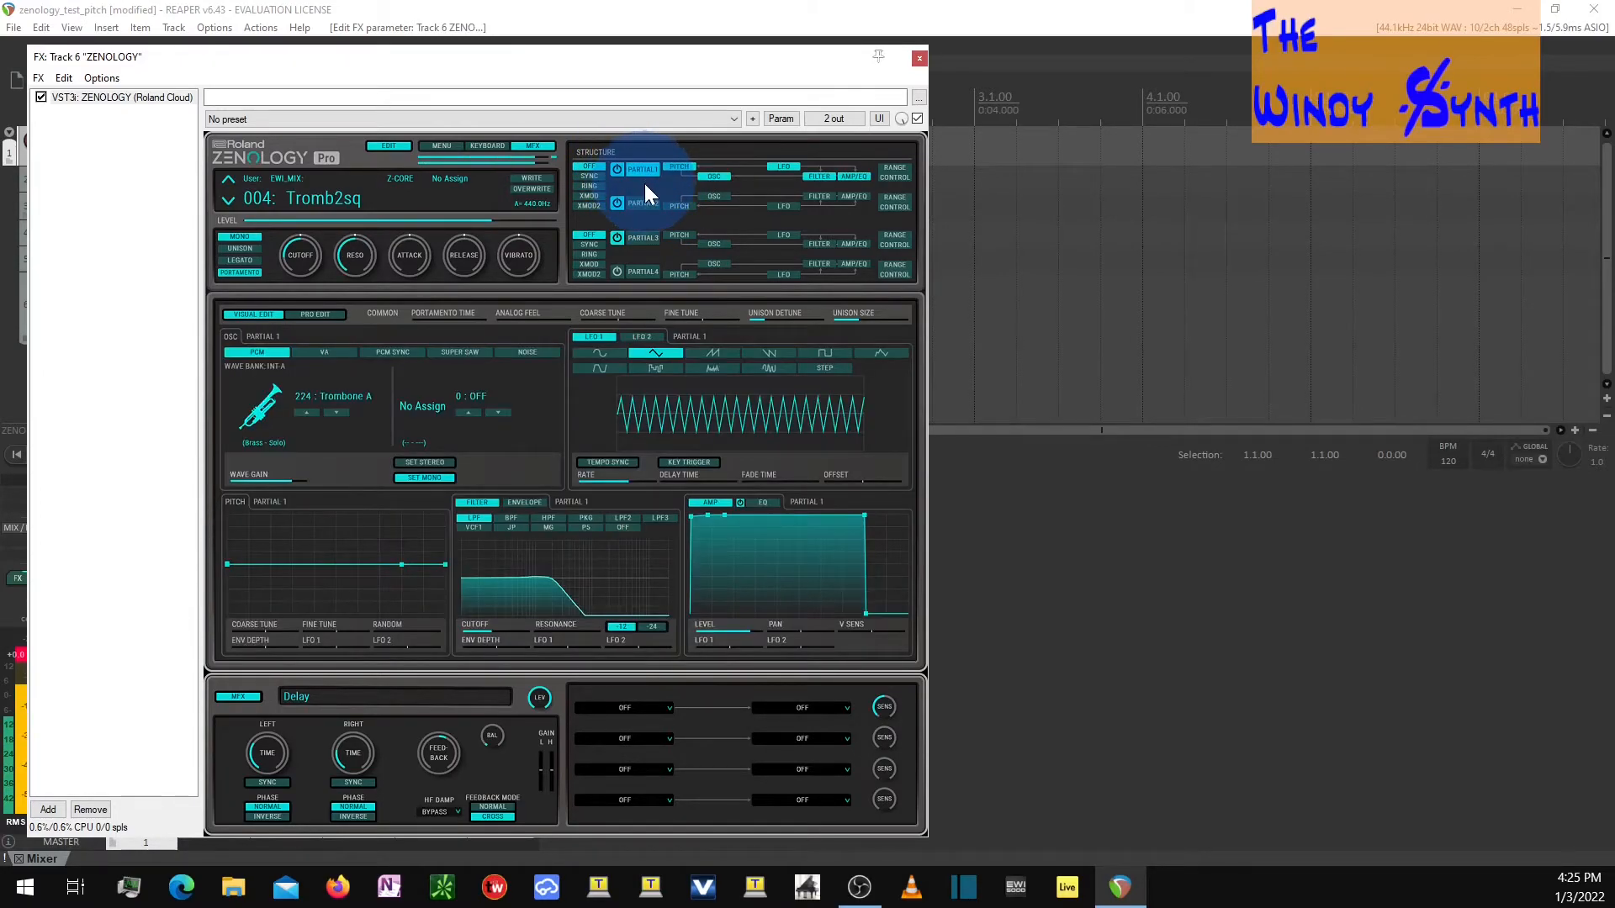
Step: Assign CC71 as Partial 1's second matrix control source with LEV as its first destination
left_click(895, 172)
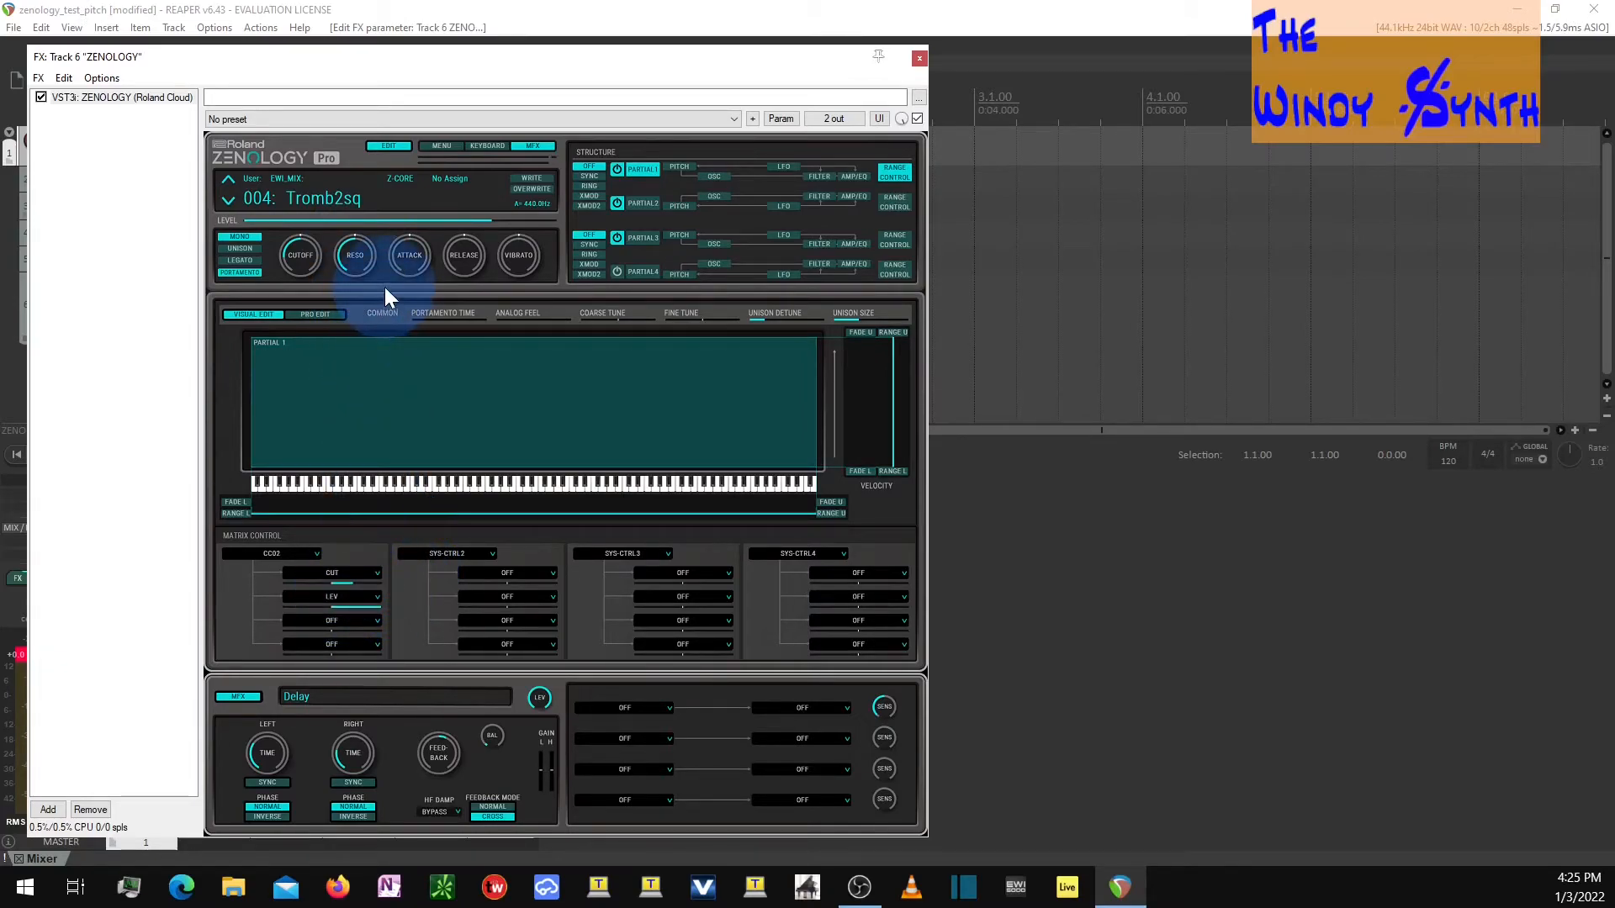
left_click(471, 555)
mouse_move(486, 645)
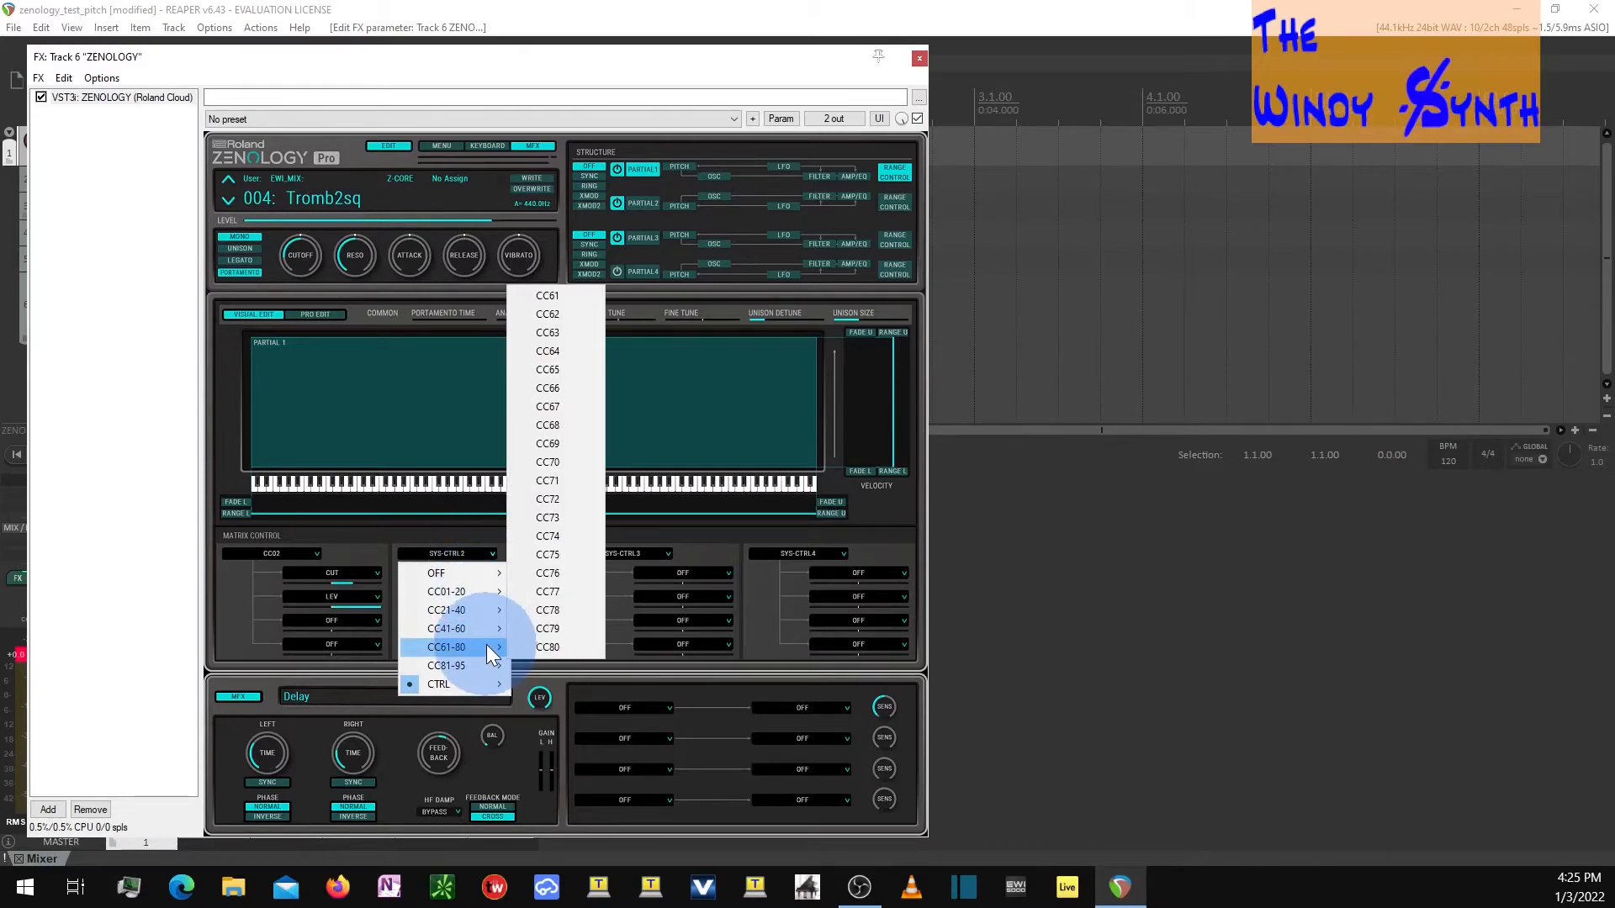
left_click(567, 484)
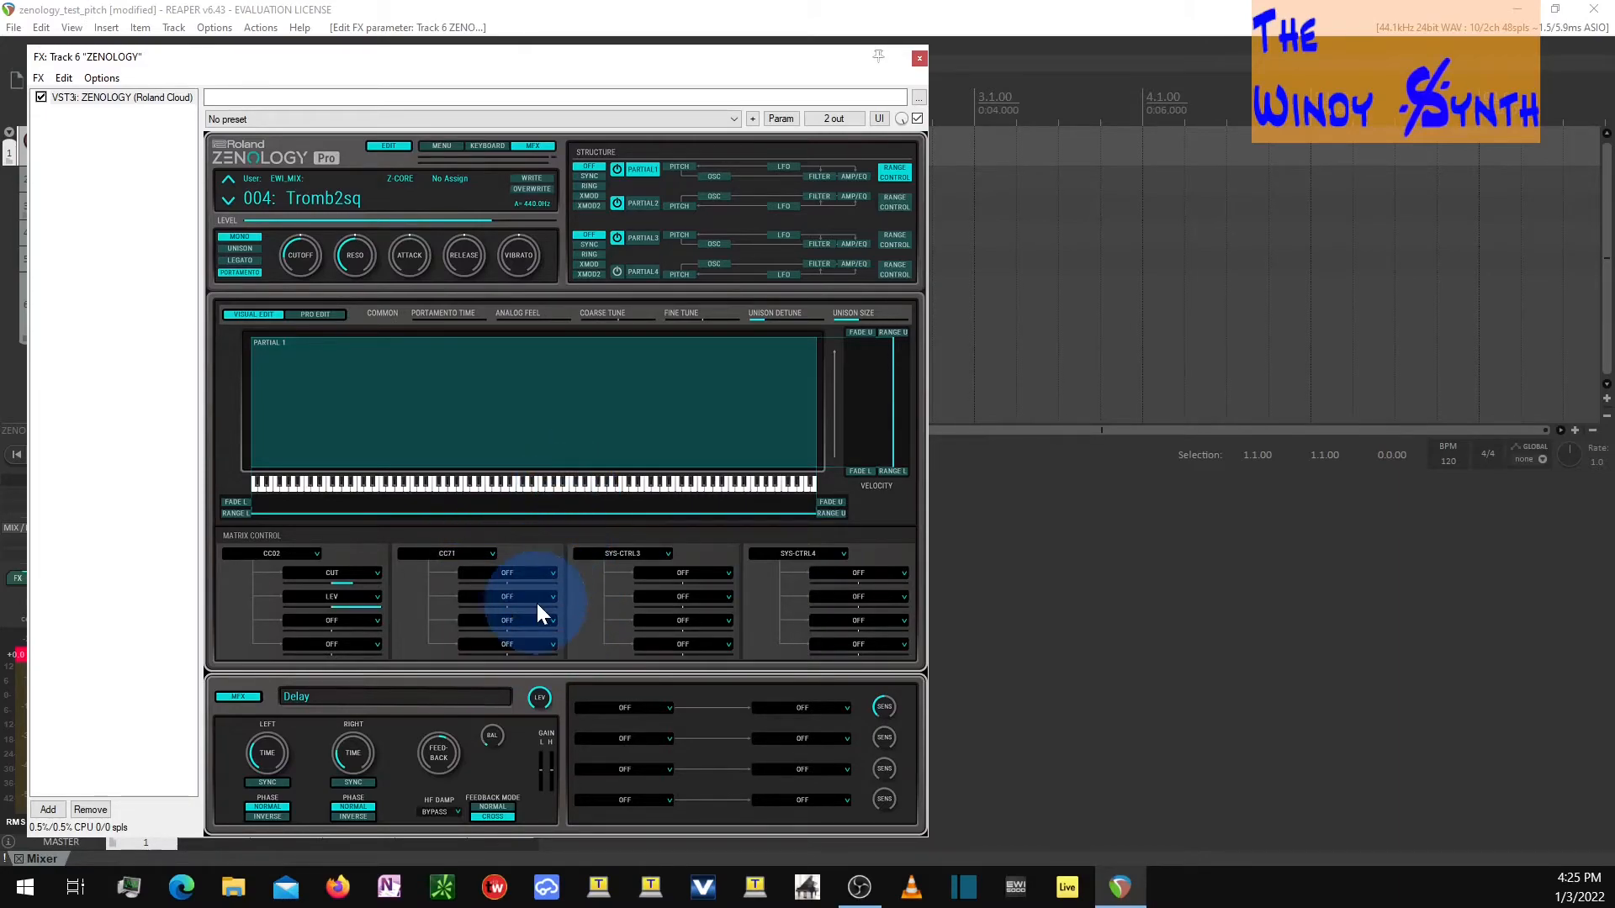
left_click(513, 574)
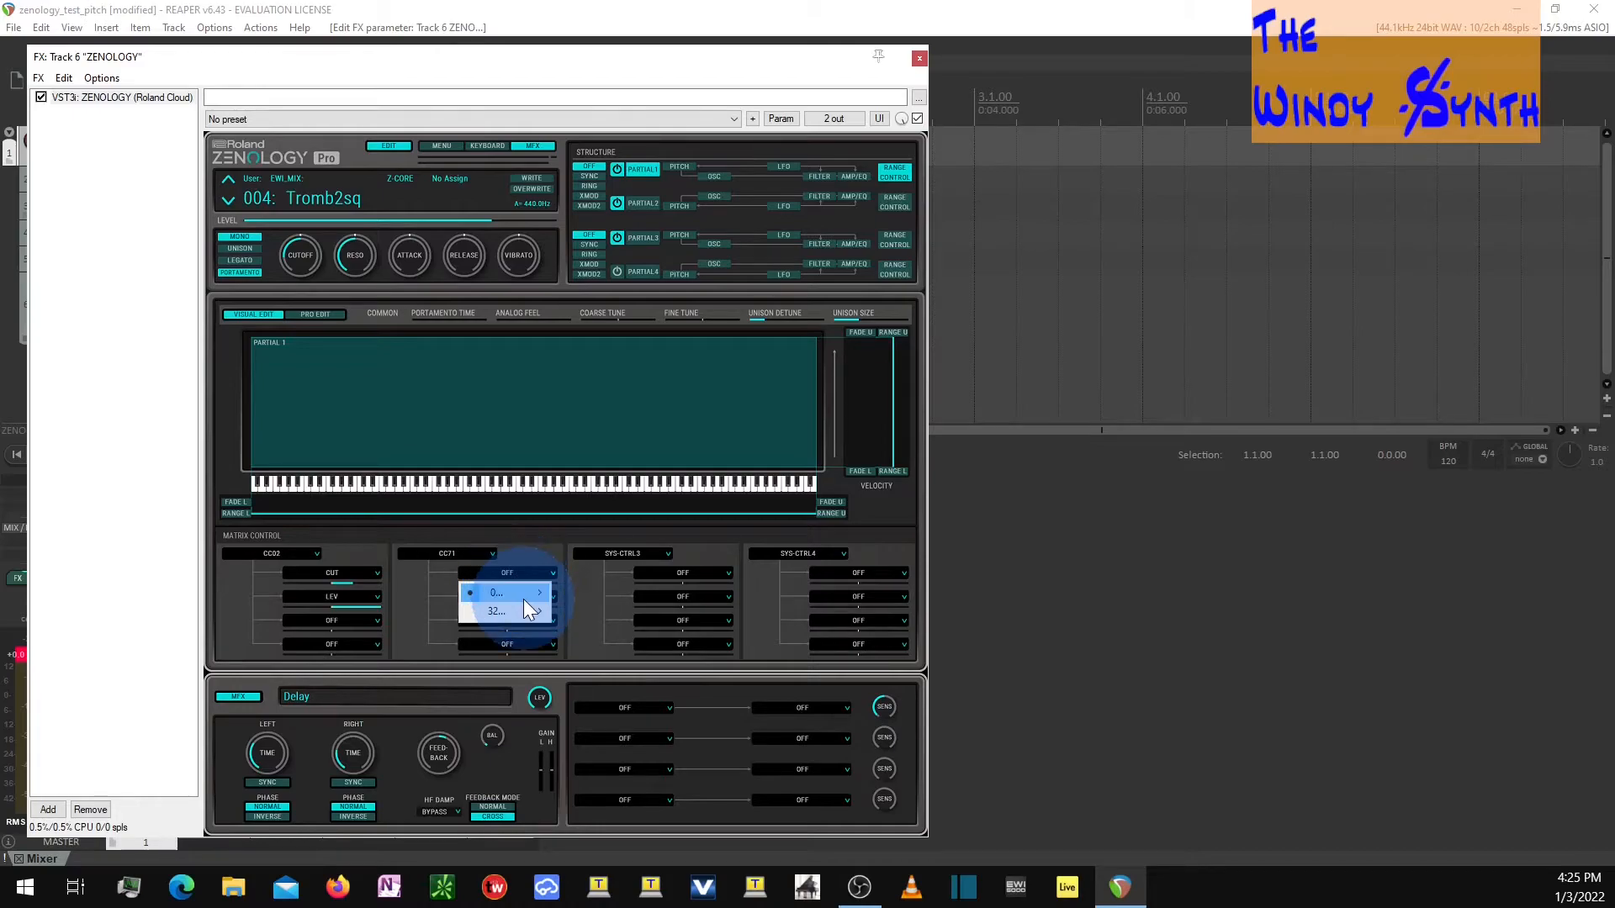
mouse_move(523, 599)
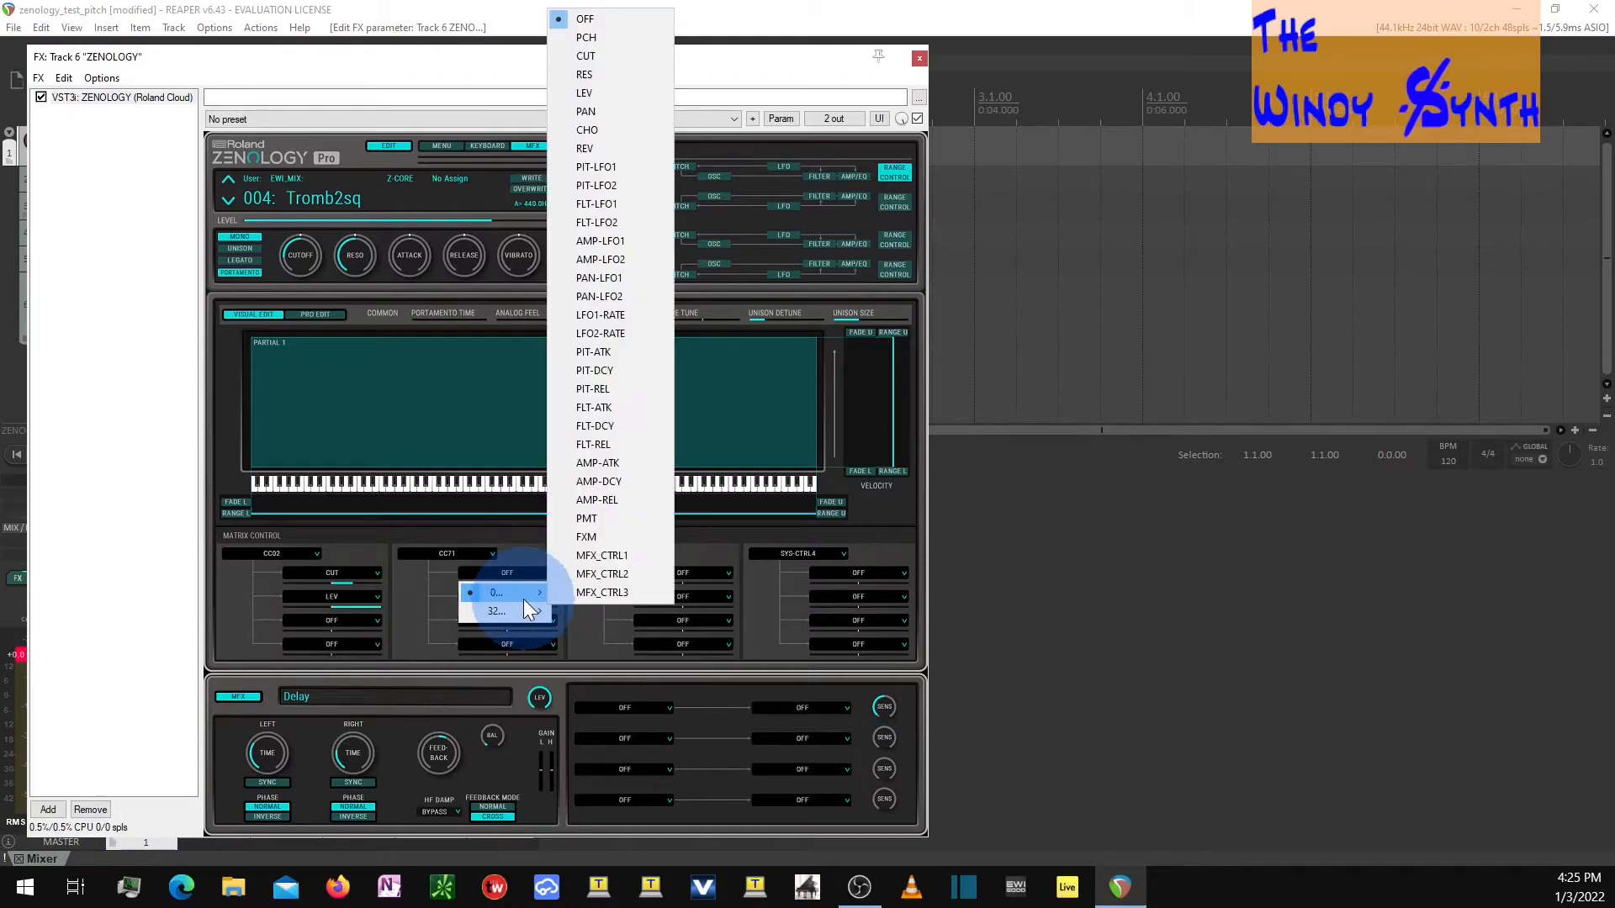
left_click(582, 93)
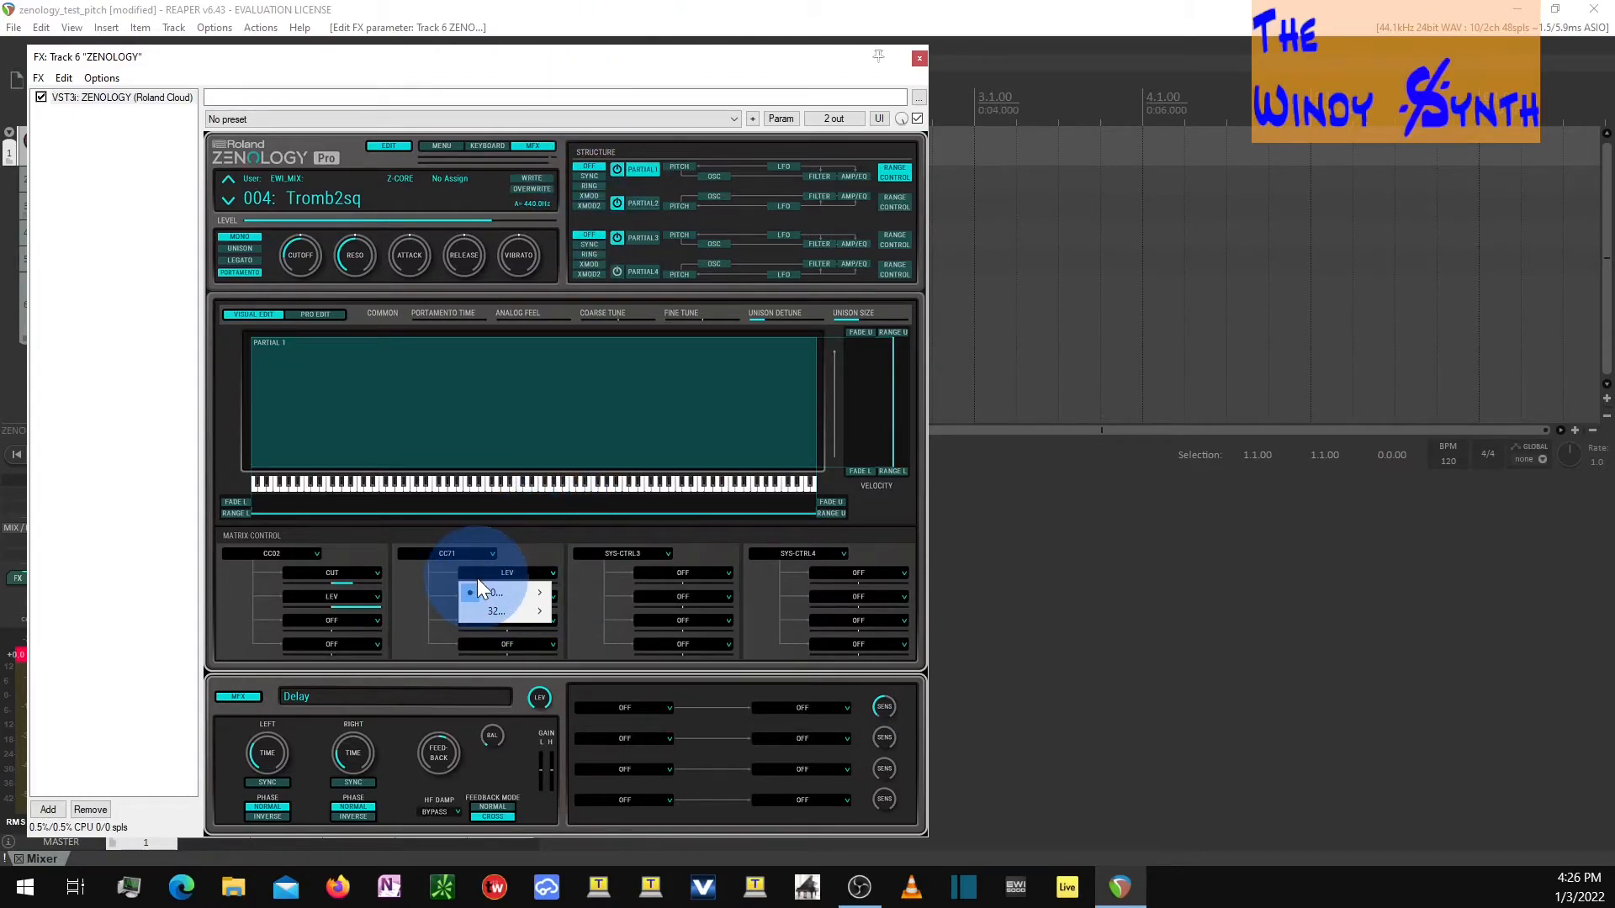
Step: Lower the matrix amount of Partial 1's LEV destination controlled by CC71
left_click(454, 583)
left_click_drag(481, 582, 463, 584)
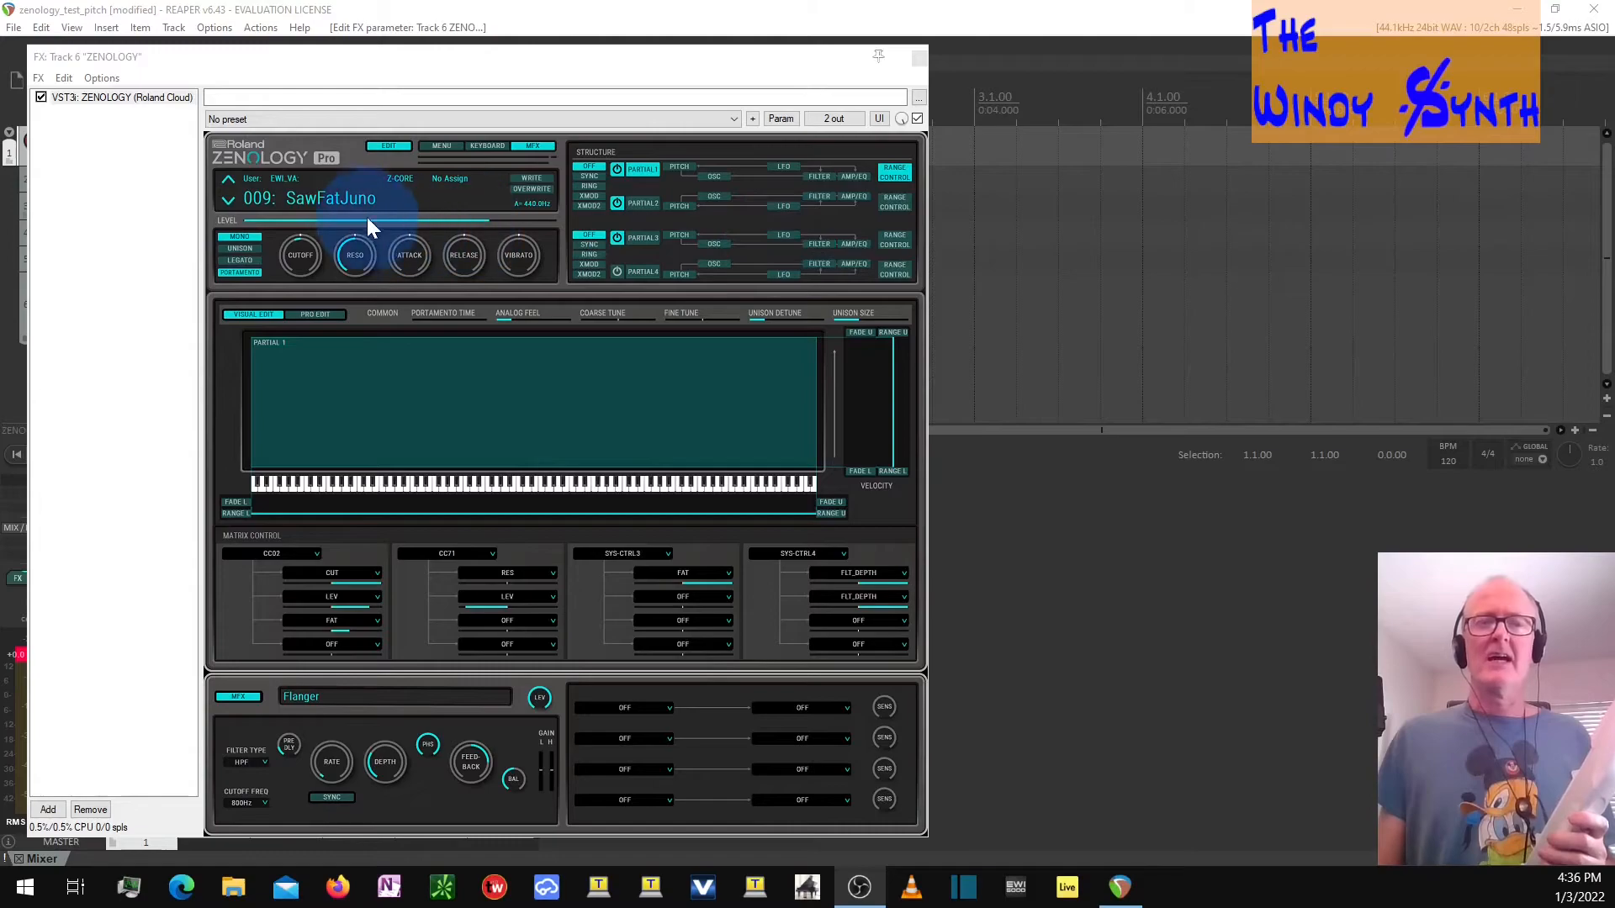
Step: Export the EWI_VA tone bank for Hardware/ZC1 to the MC-101 folder, replacing the existing EWI_VA.svz
left_click(349, 200)
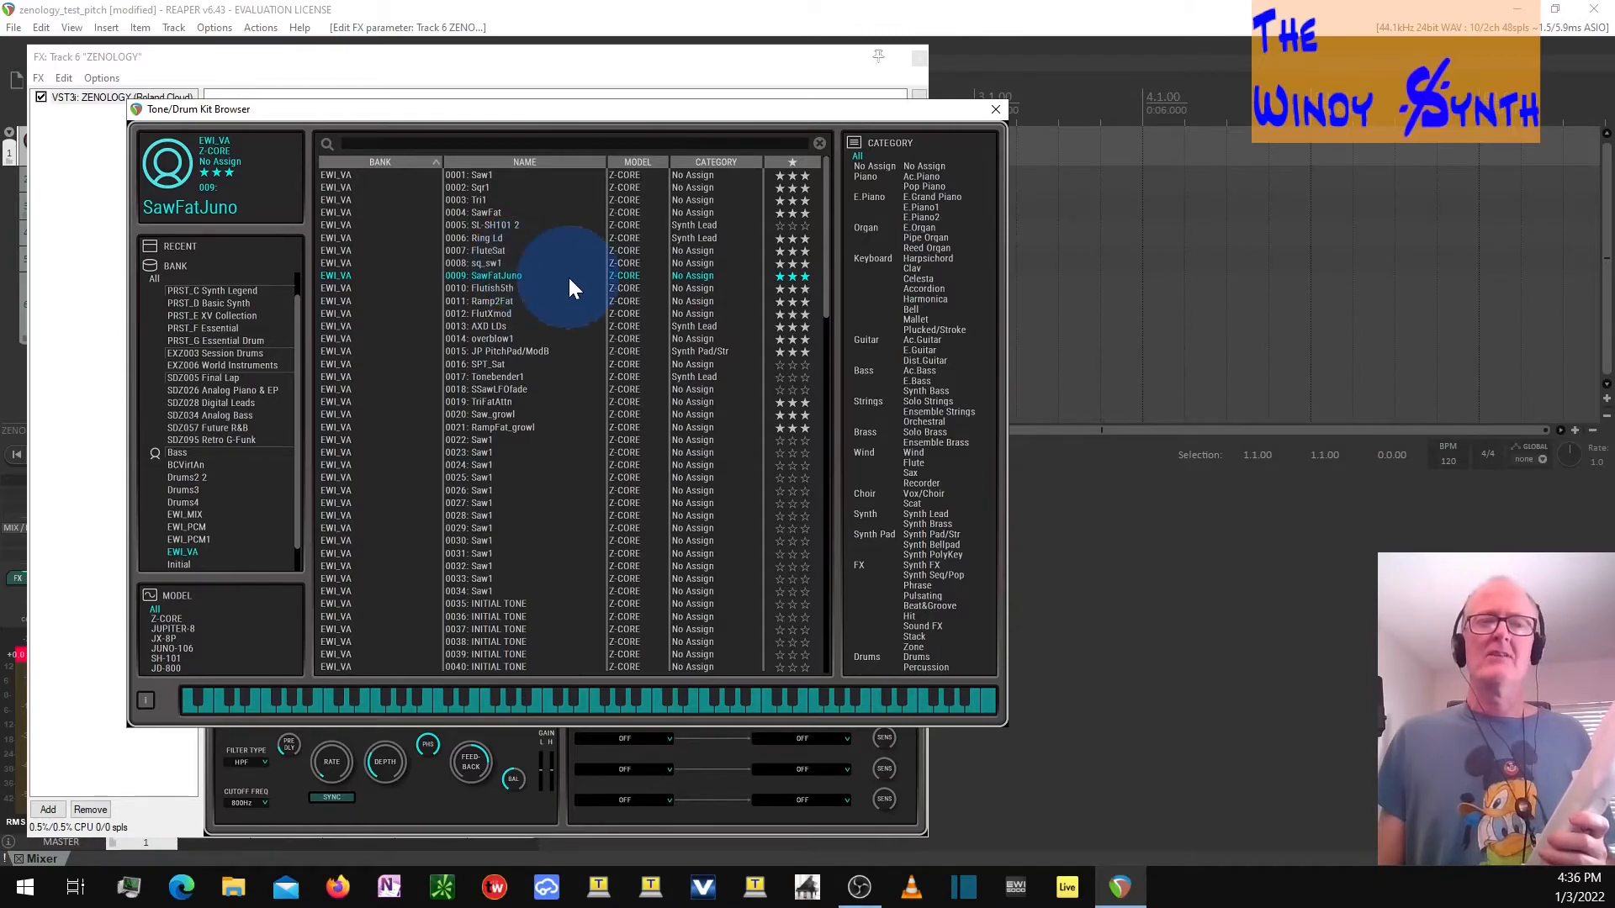
left_click(998, 108)
left_click(532, 180)
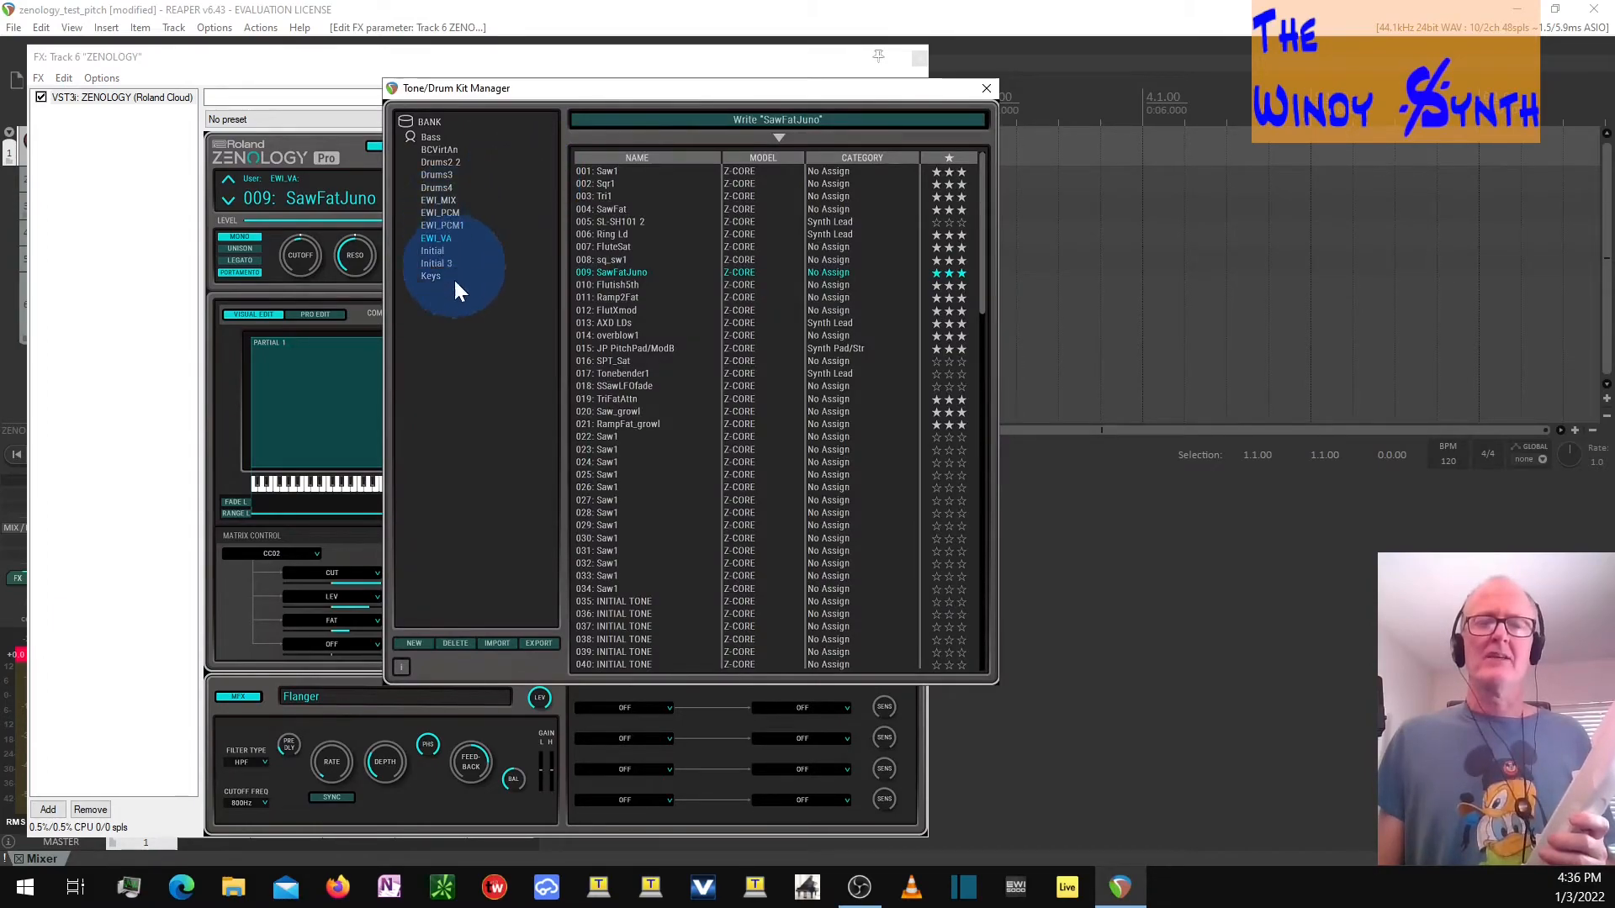
left_click(535, 645)
left_click(587, 681)
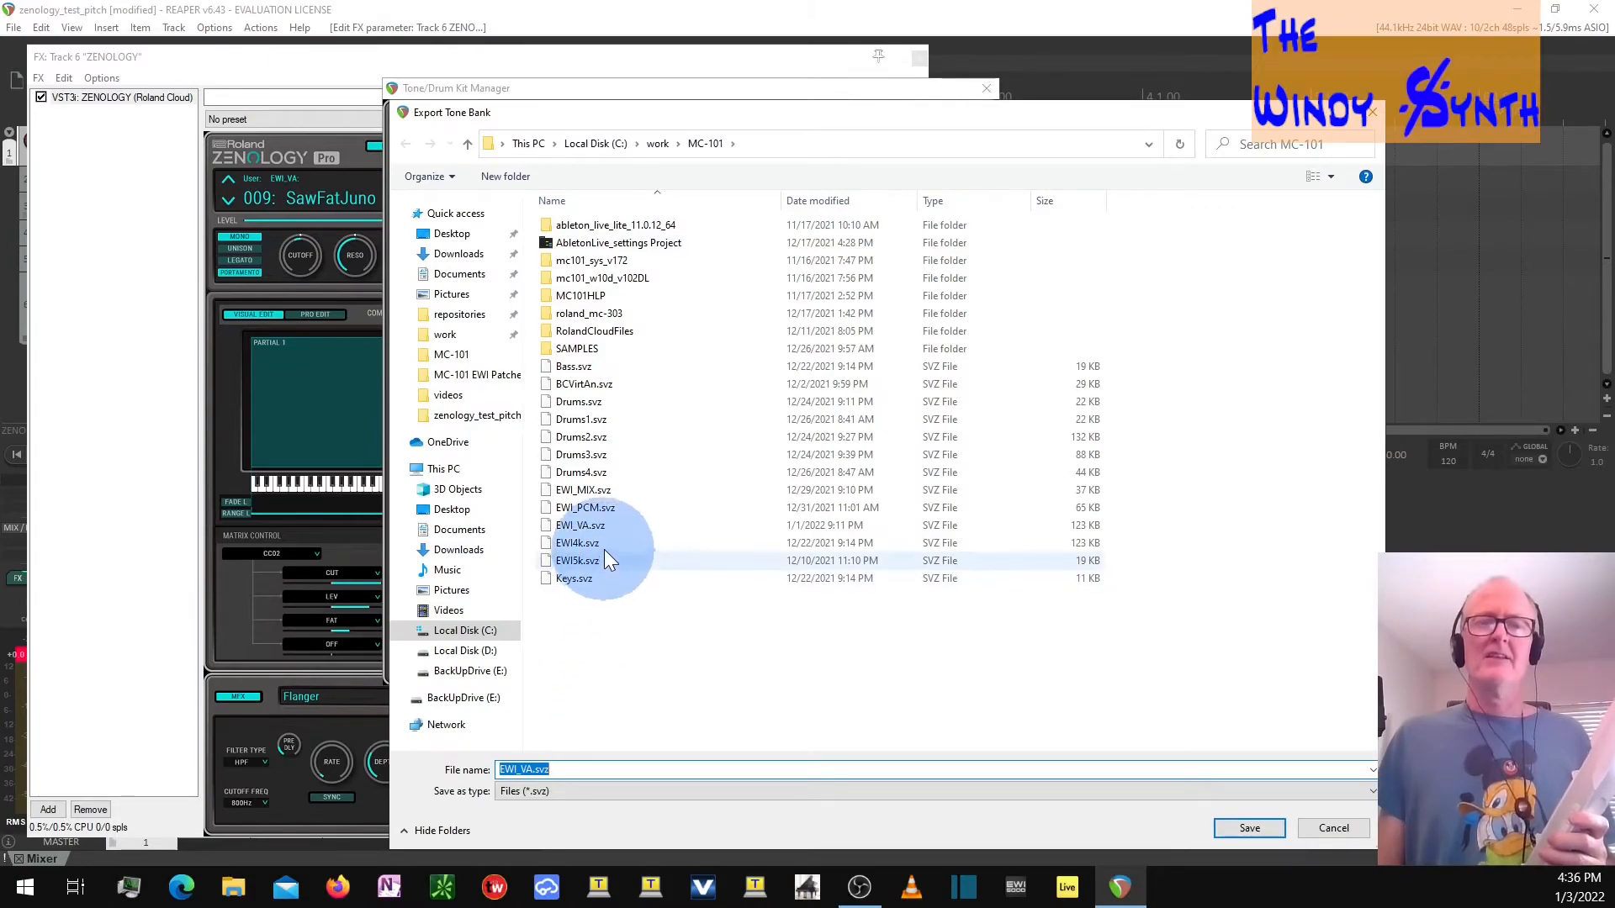
left_click(620, 528)
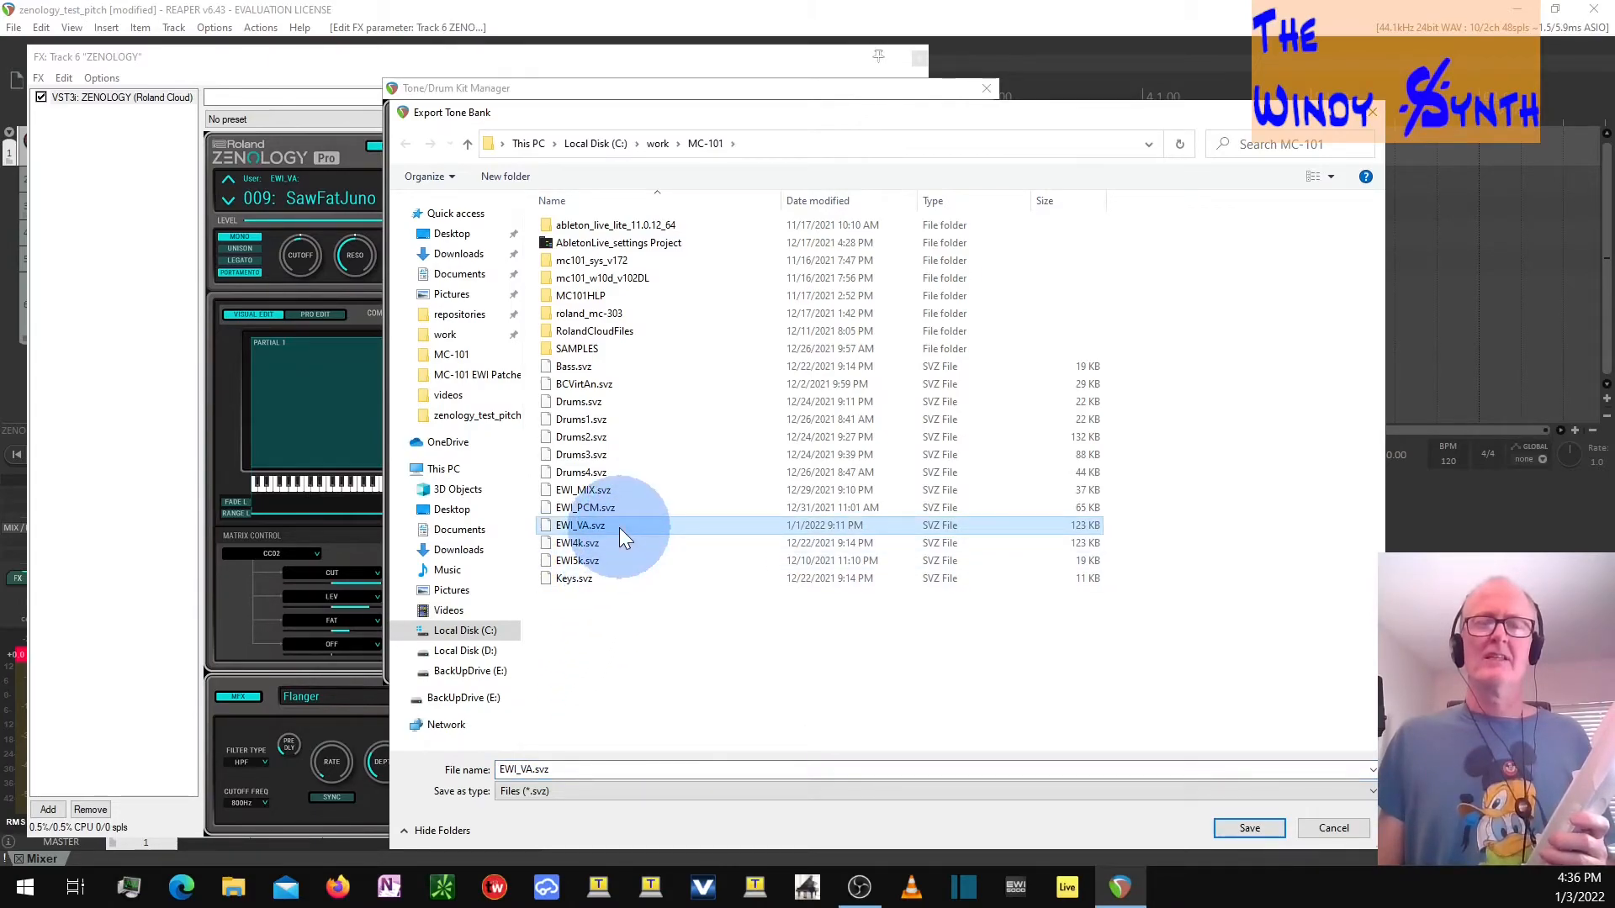
left_click(1248, 829)
left_click(1248, 827)
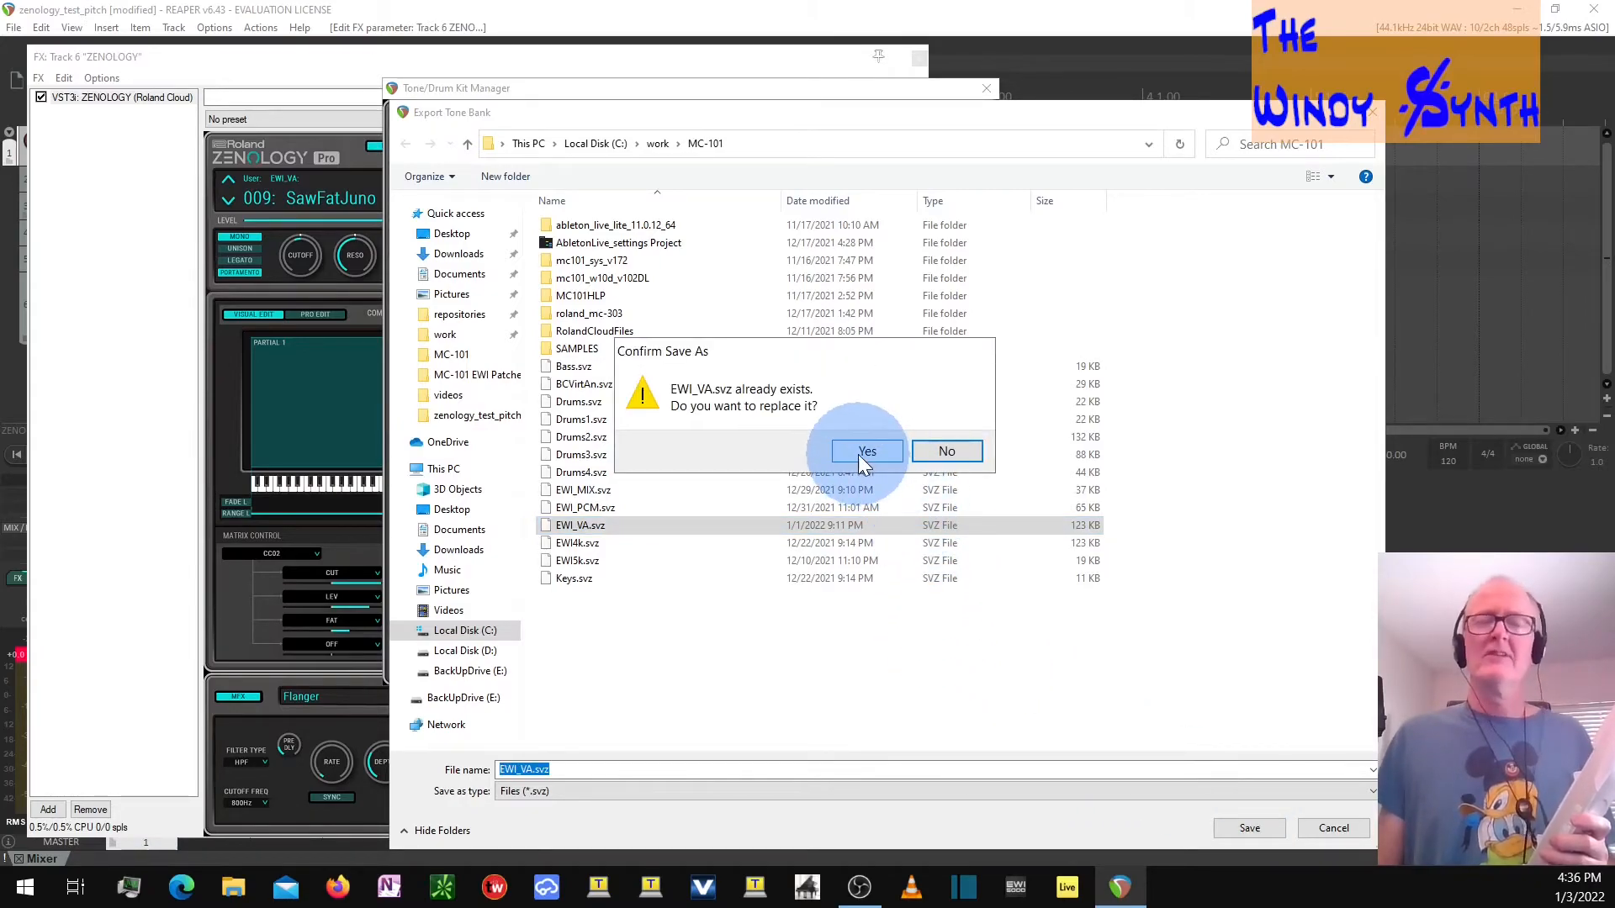
left_click(865, 452)
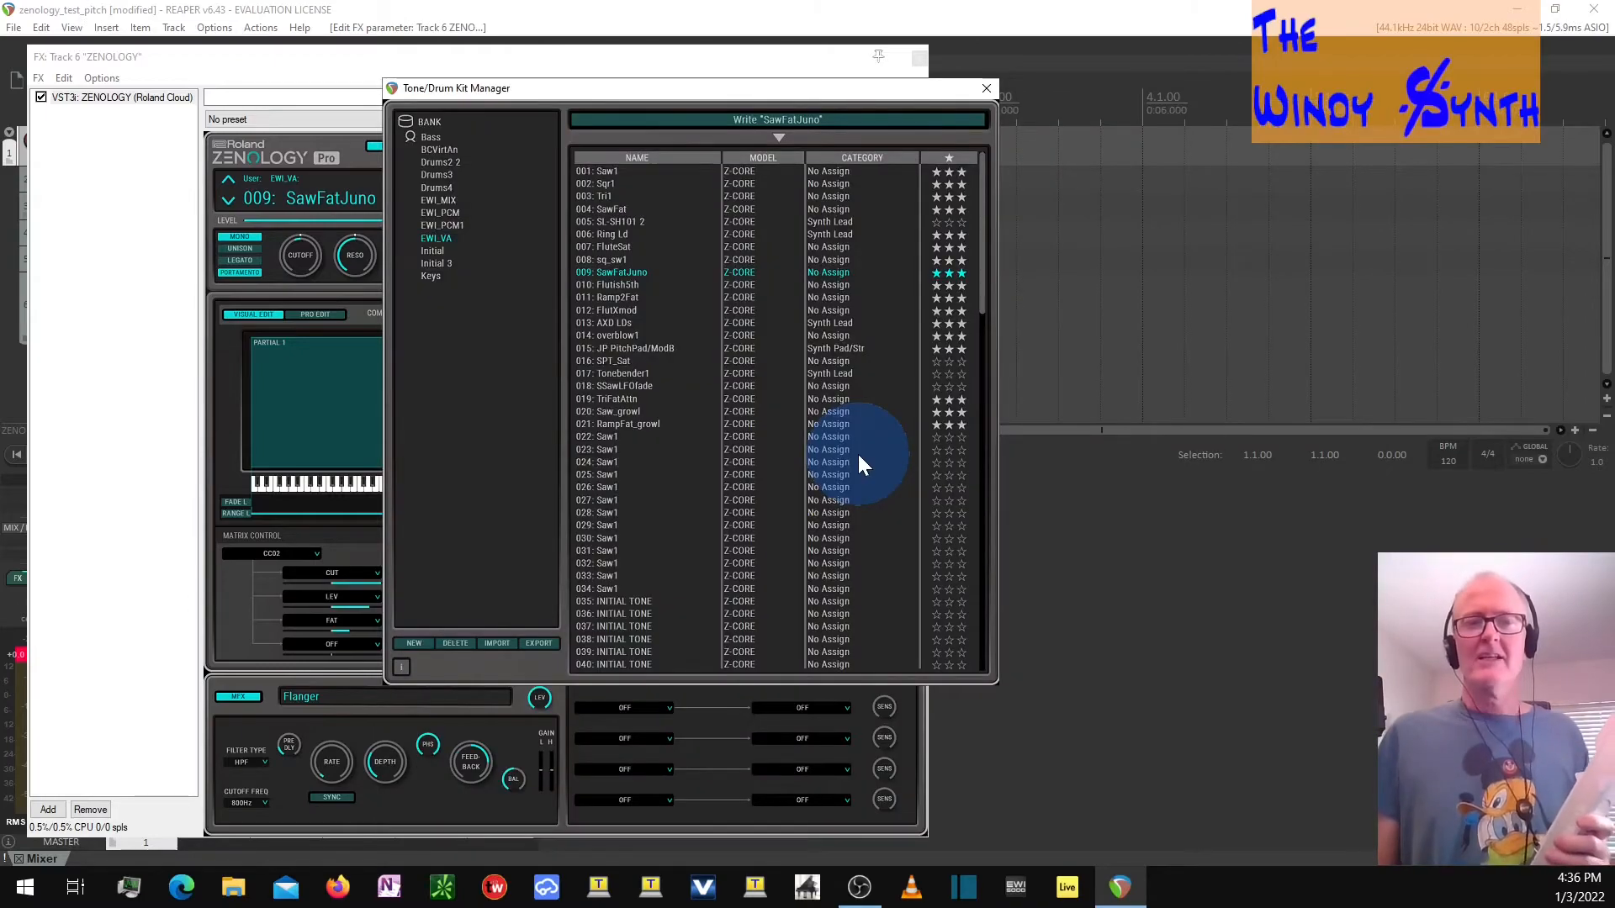
Step: Export the EWI_PCM tone bank for Hardware/ZC1 as EWI_PCM.svz in the MC-101 folder, overwriting the existing file
left_click(451, 215)
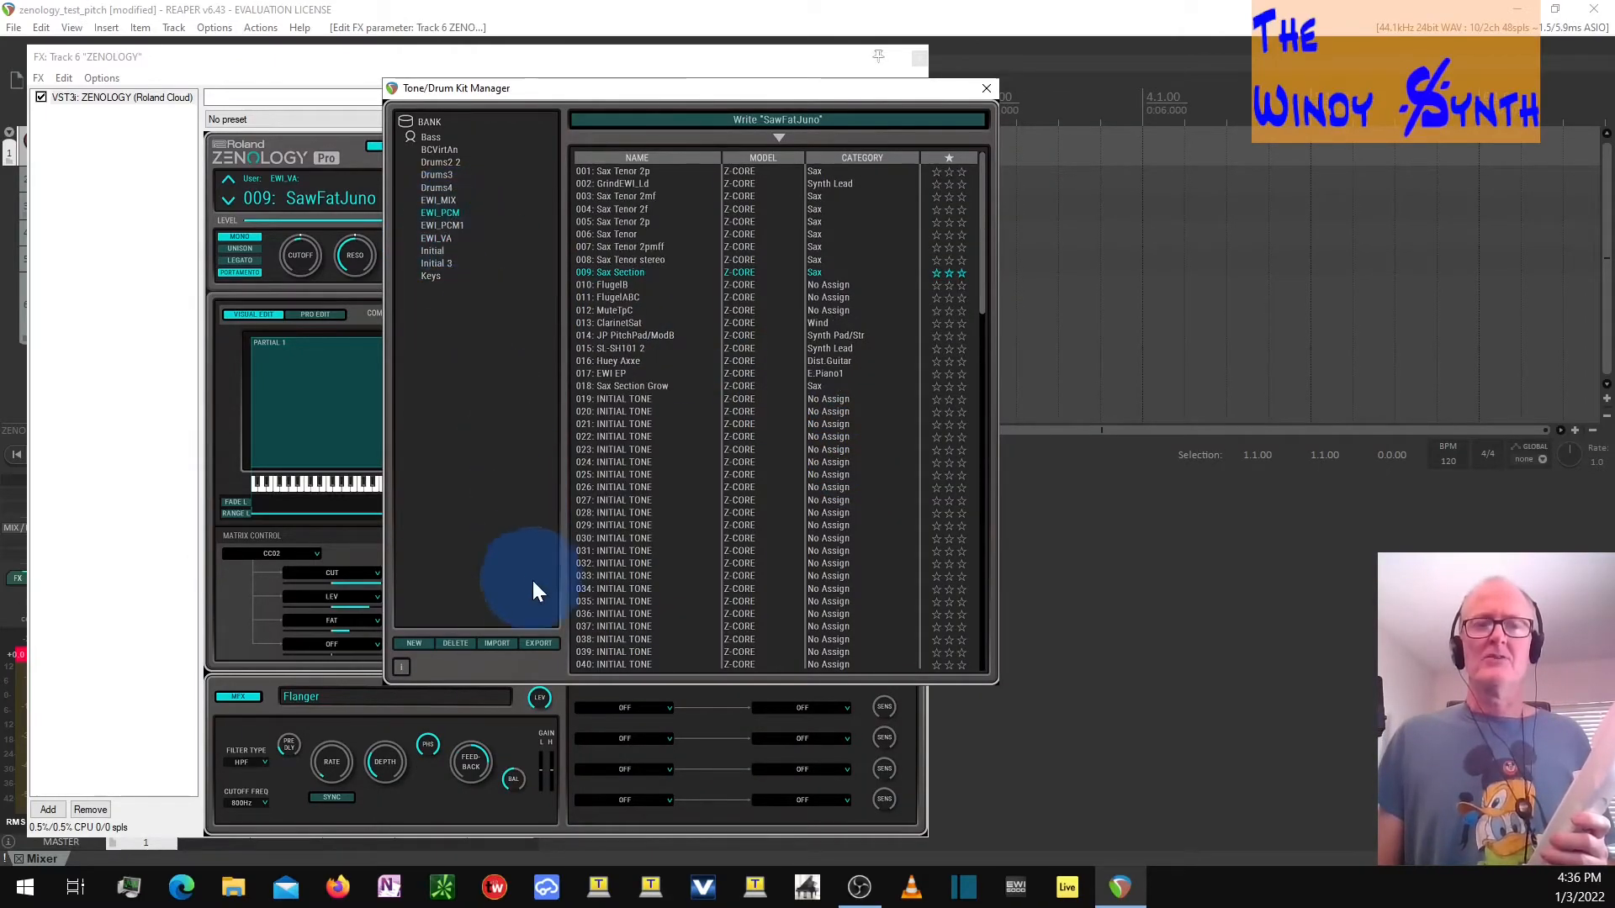
left_click(542, 643)
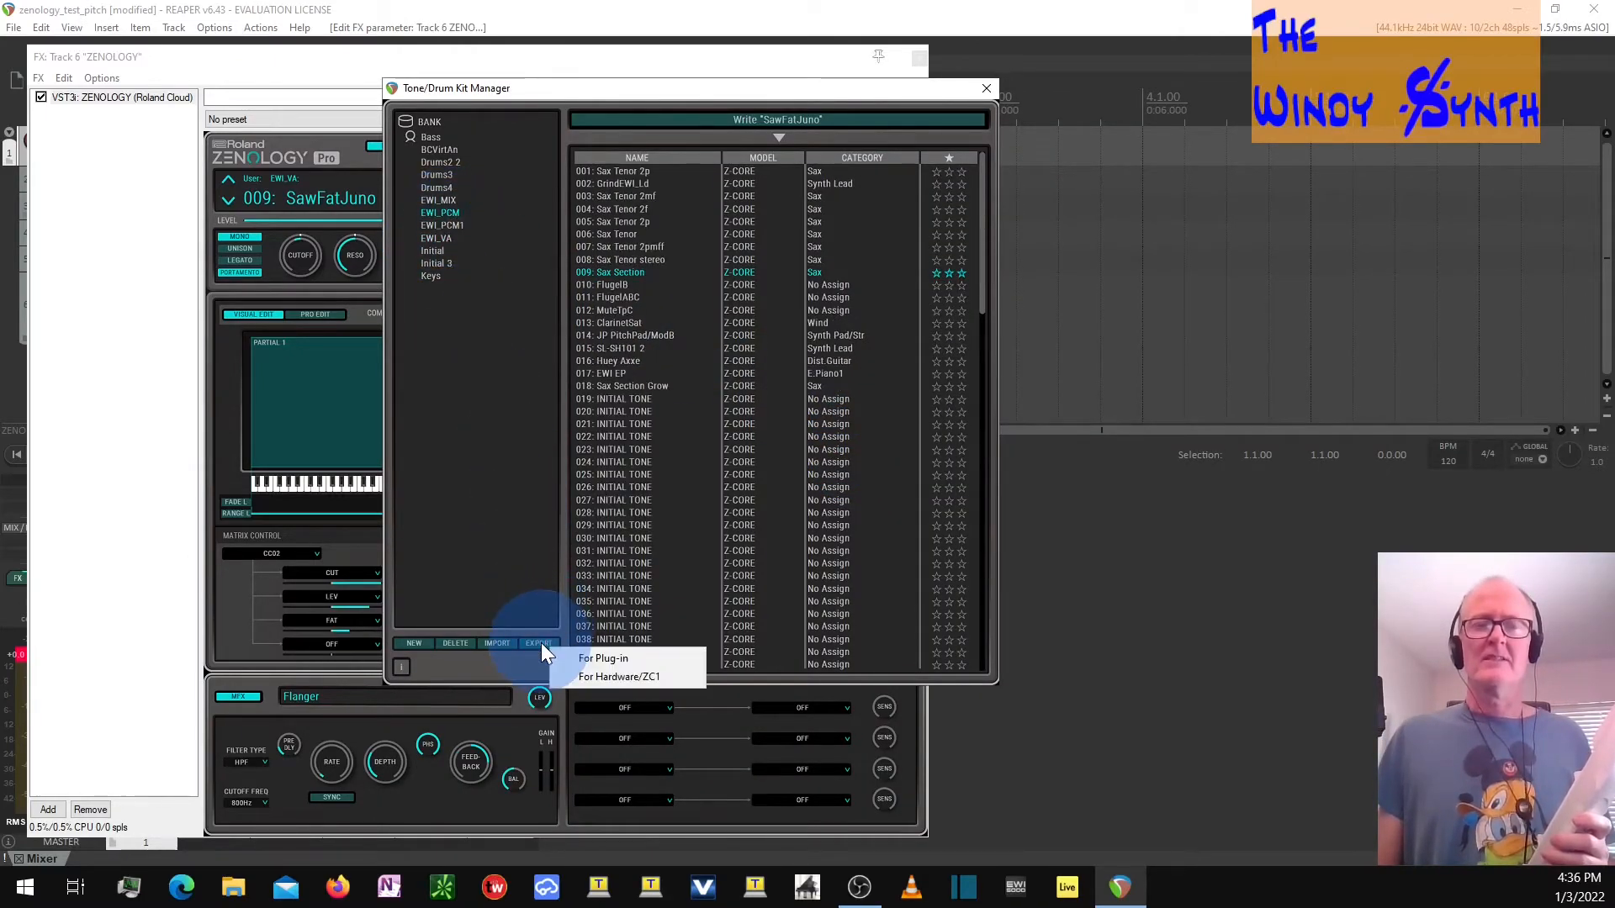
left_click(617, 674)
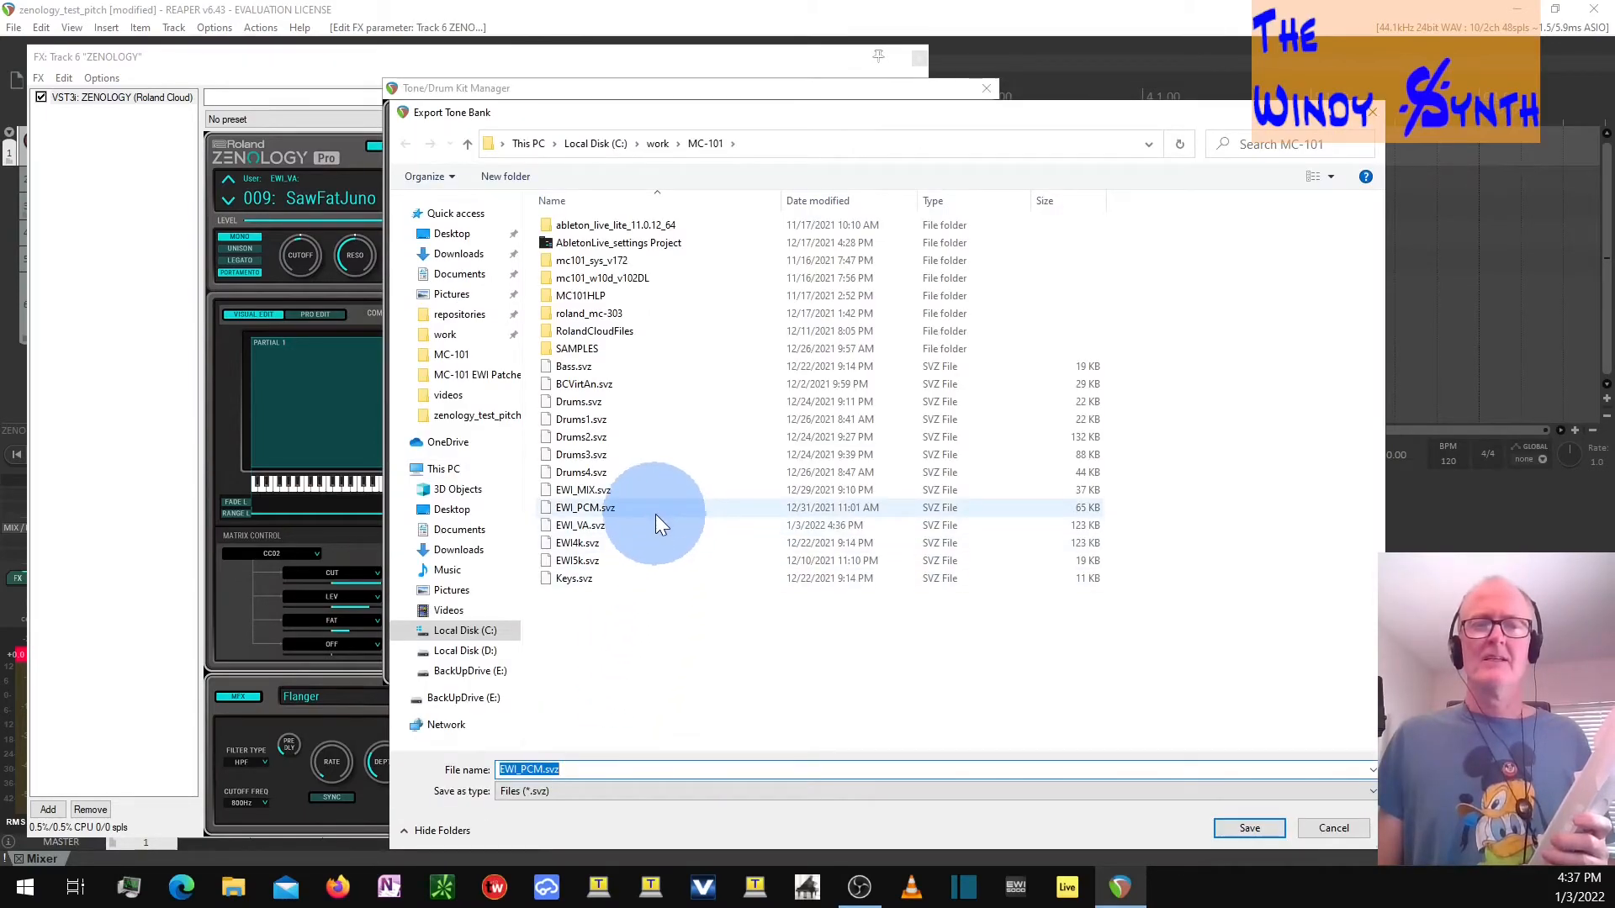
left_click(1243, 830)
left_click(875, 454)
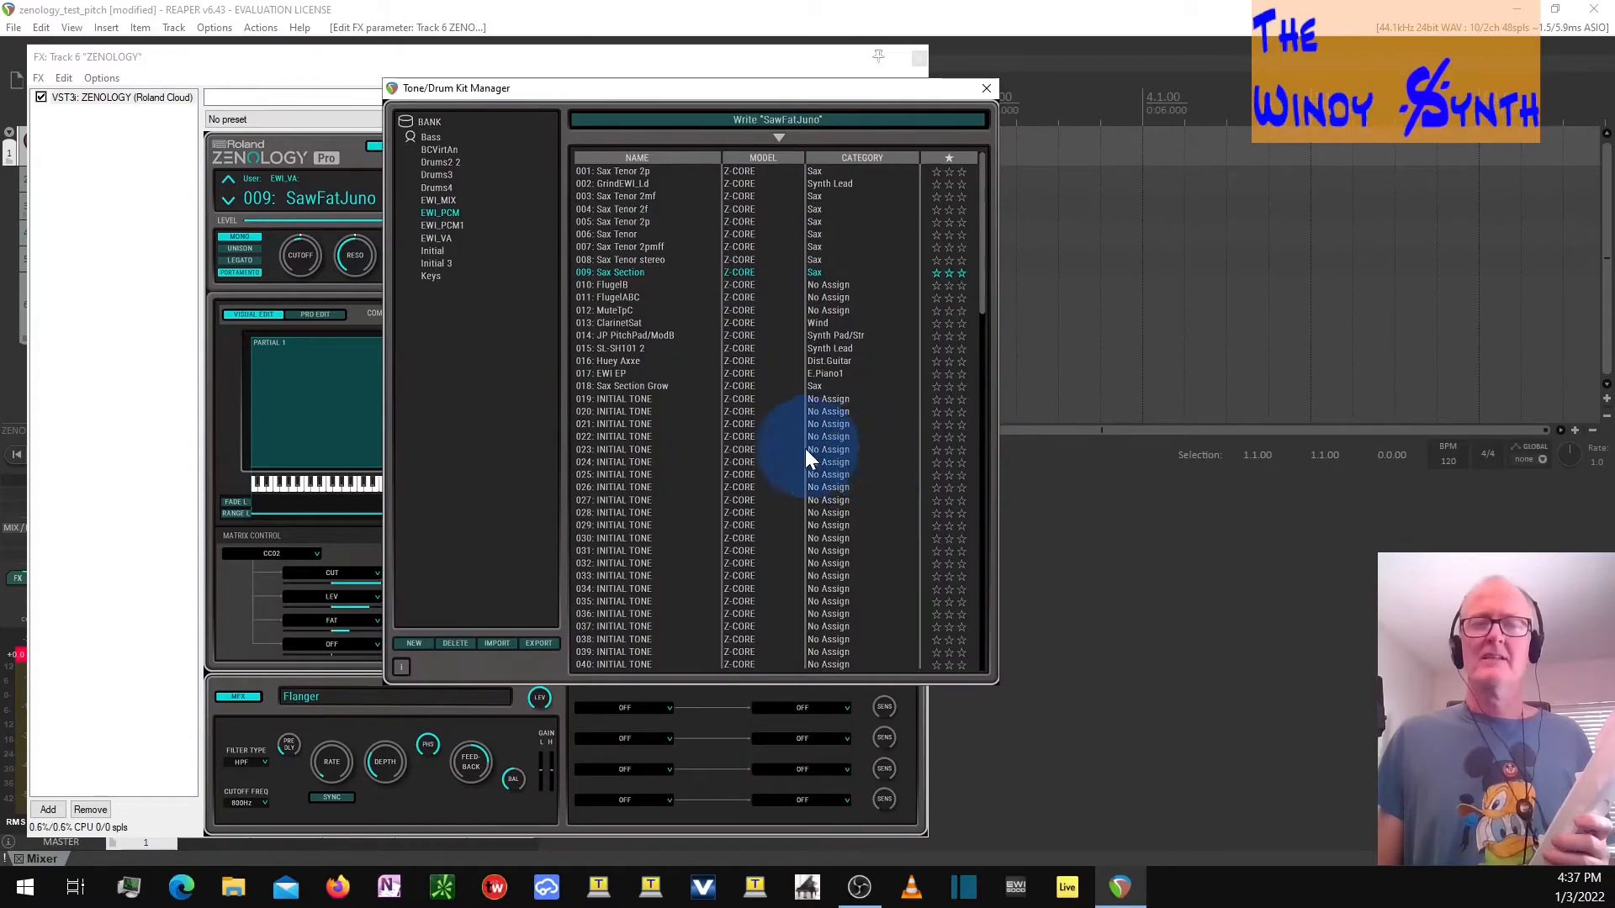
Step: Export the EWI_MIX tone bank for Hardware/ZC1 as EWI_MIX.svz in the MC-101 folder, overwriting the existing file
left_click(449, 203)
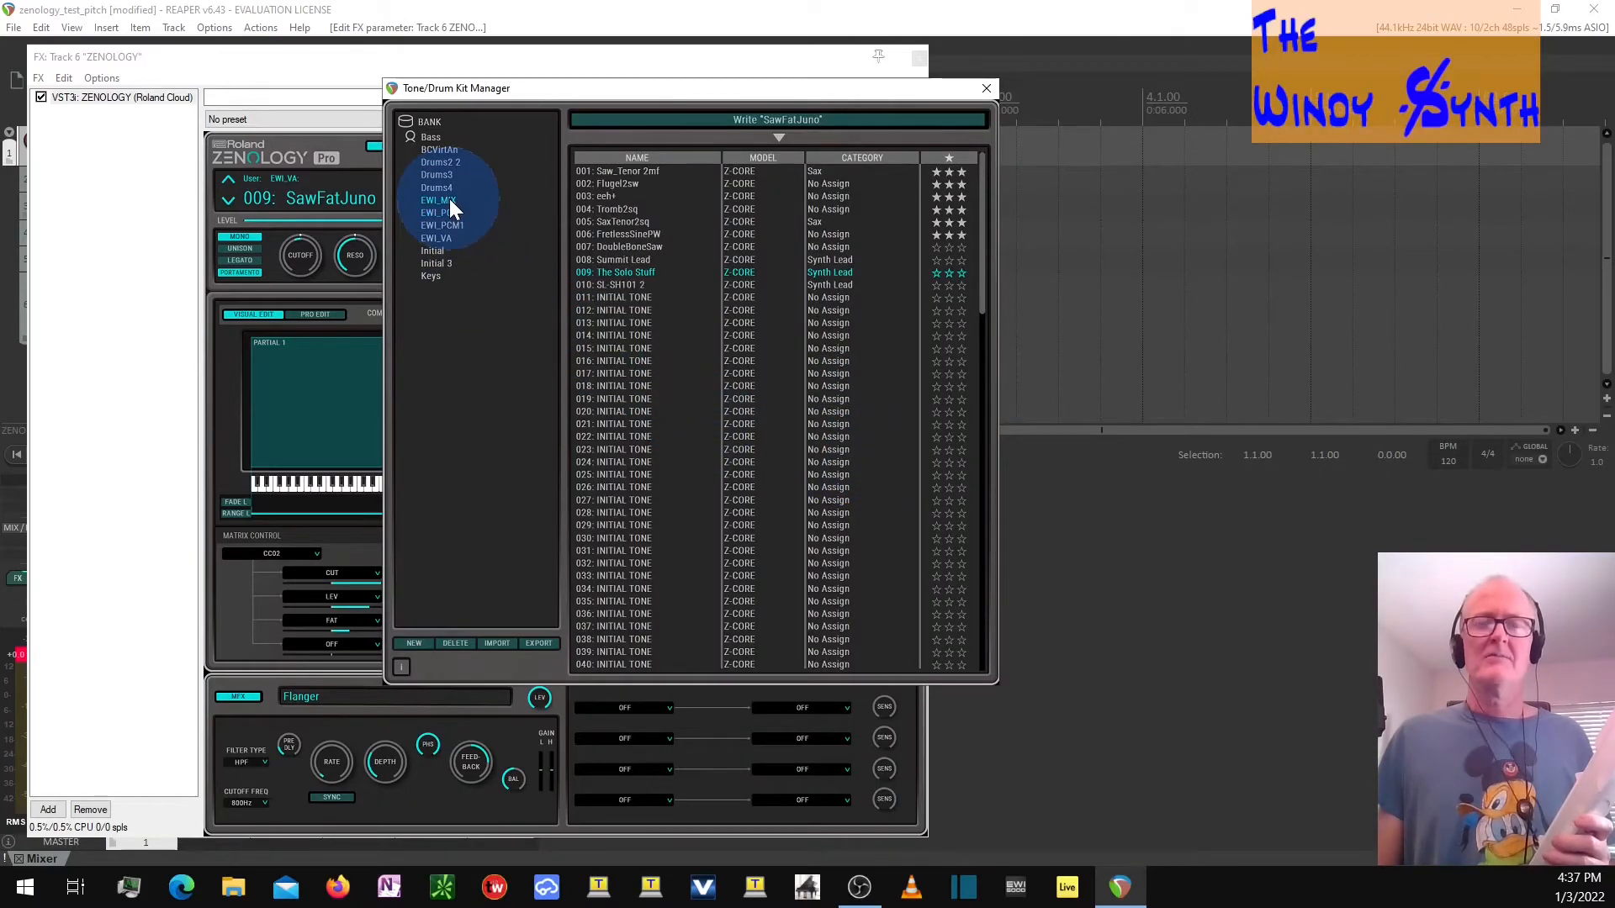
left_click(542, 643)
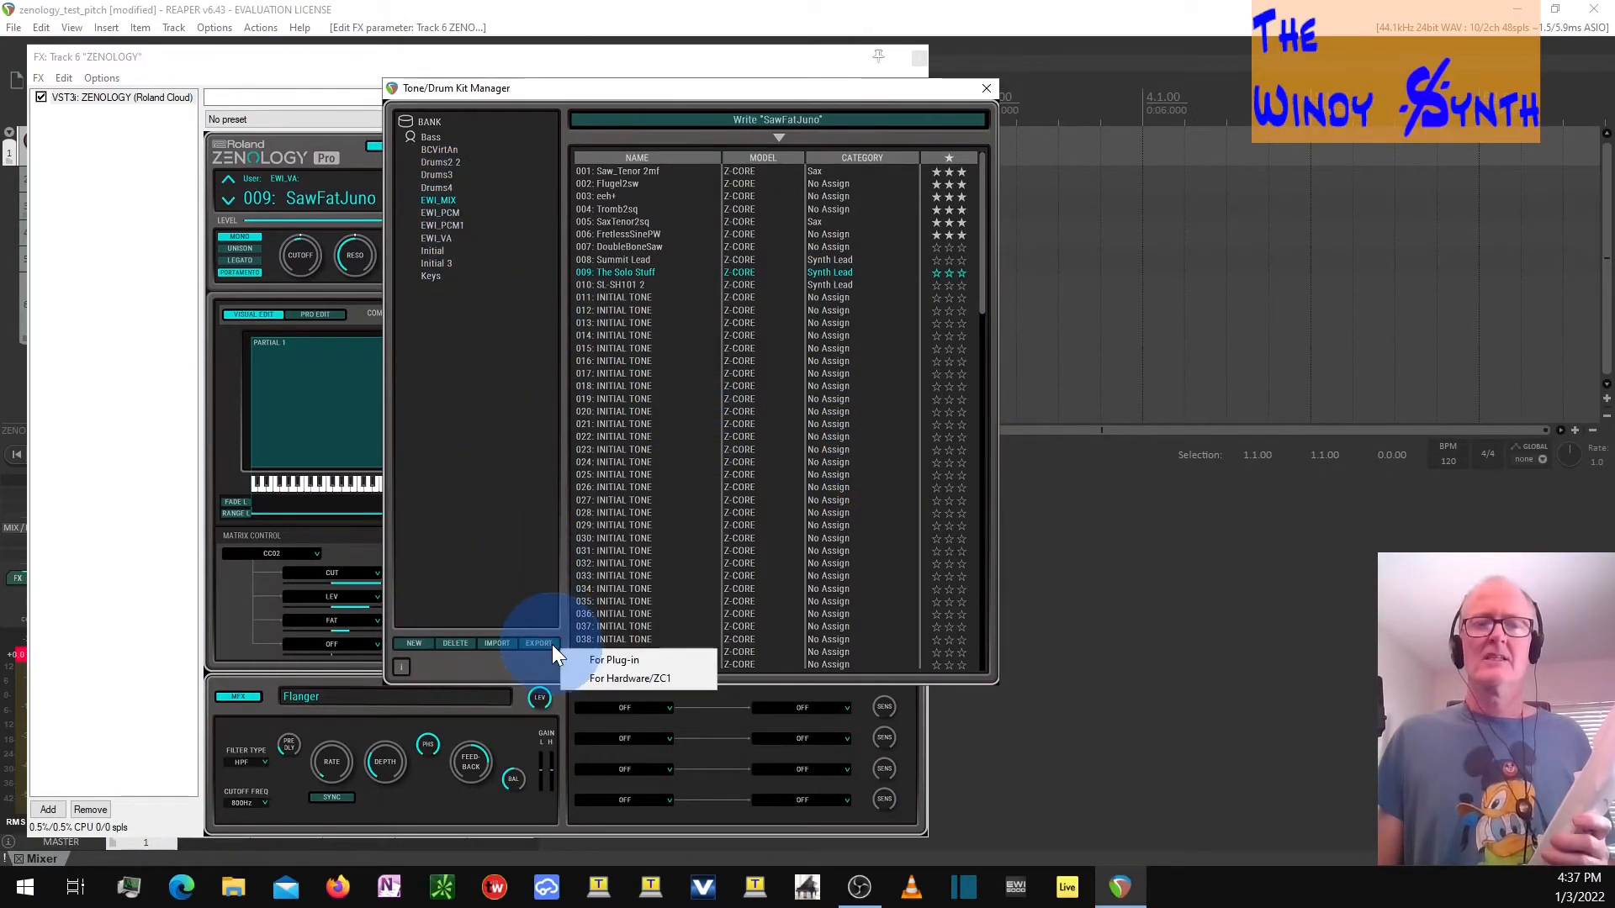
left_click(598, 678)
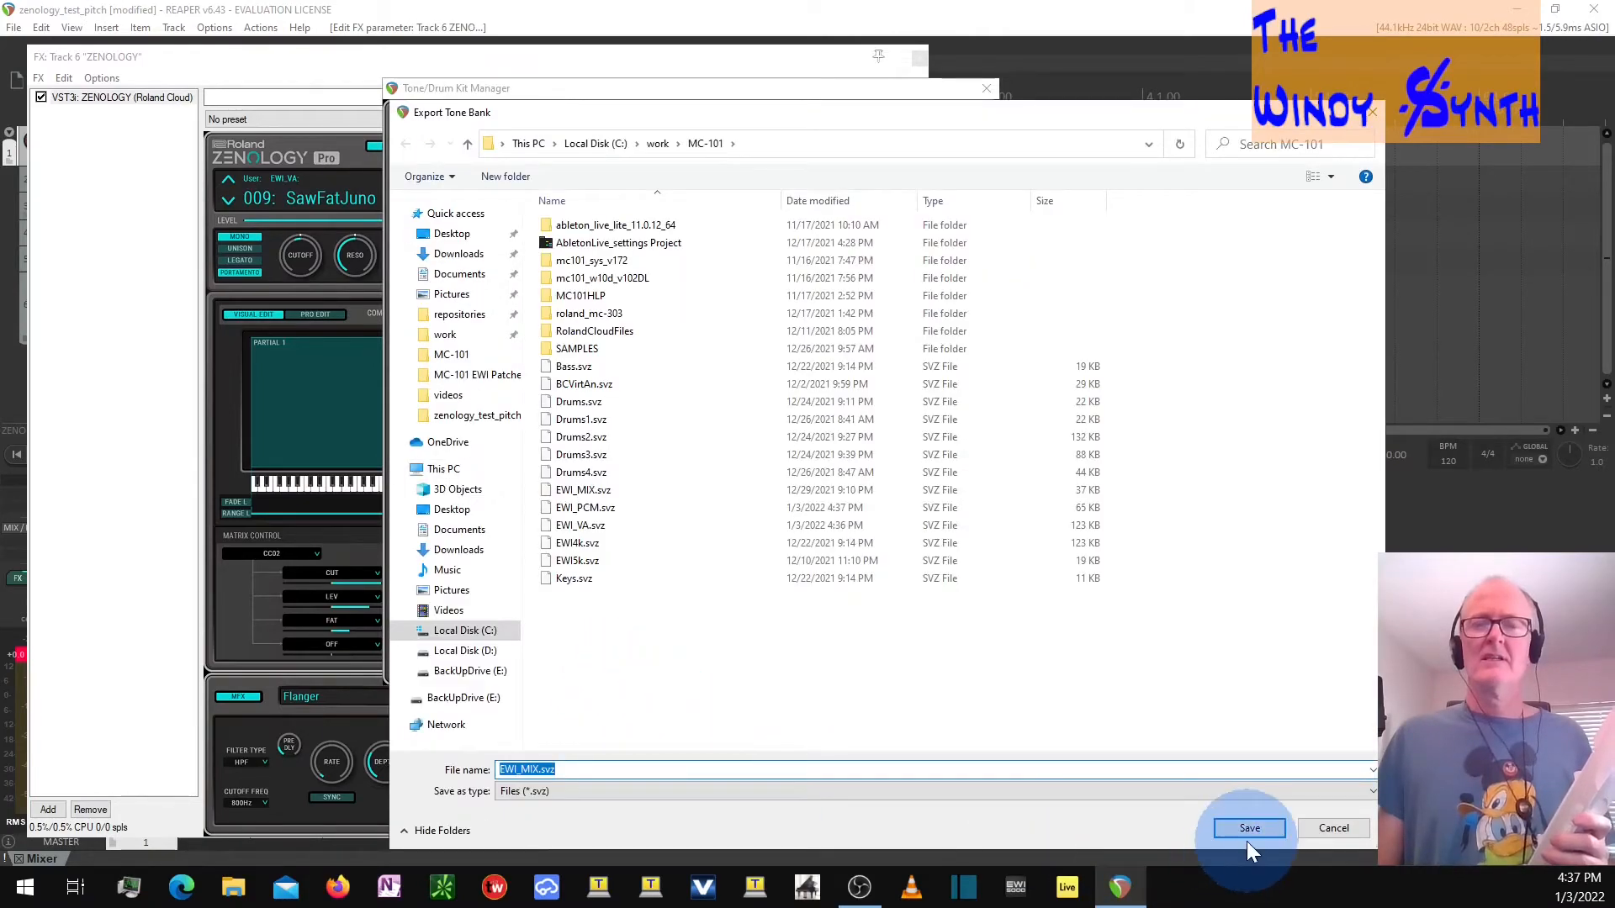
left_click(1249, 829)
left_click(849, 454)
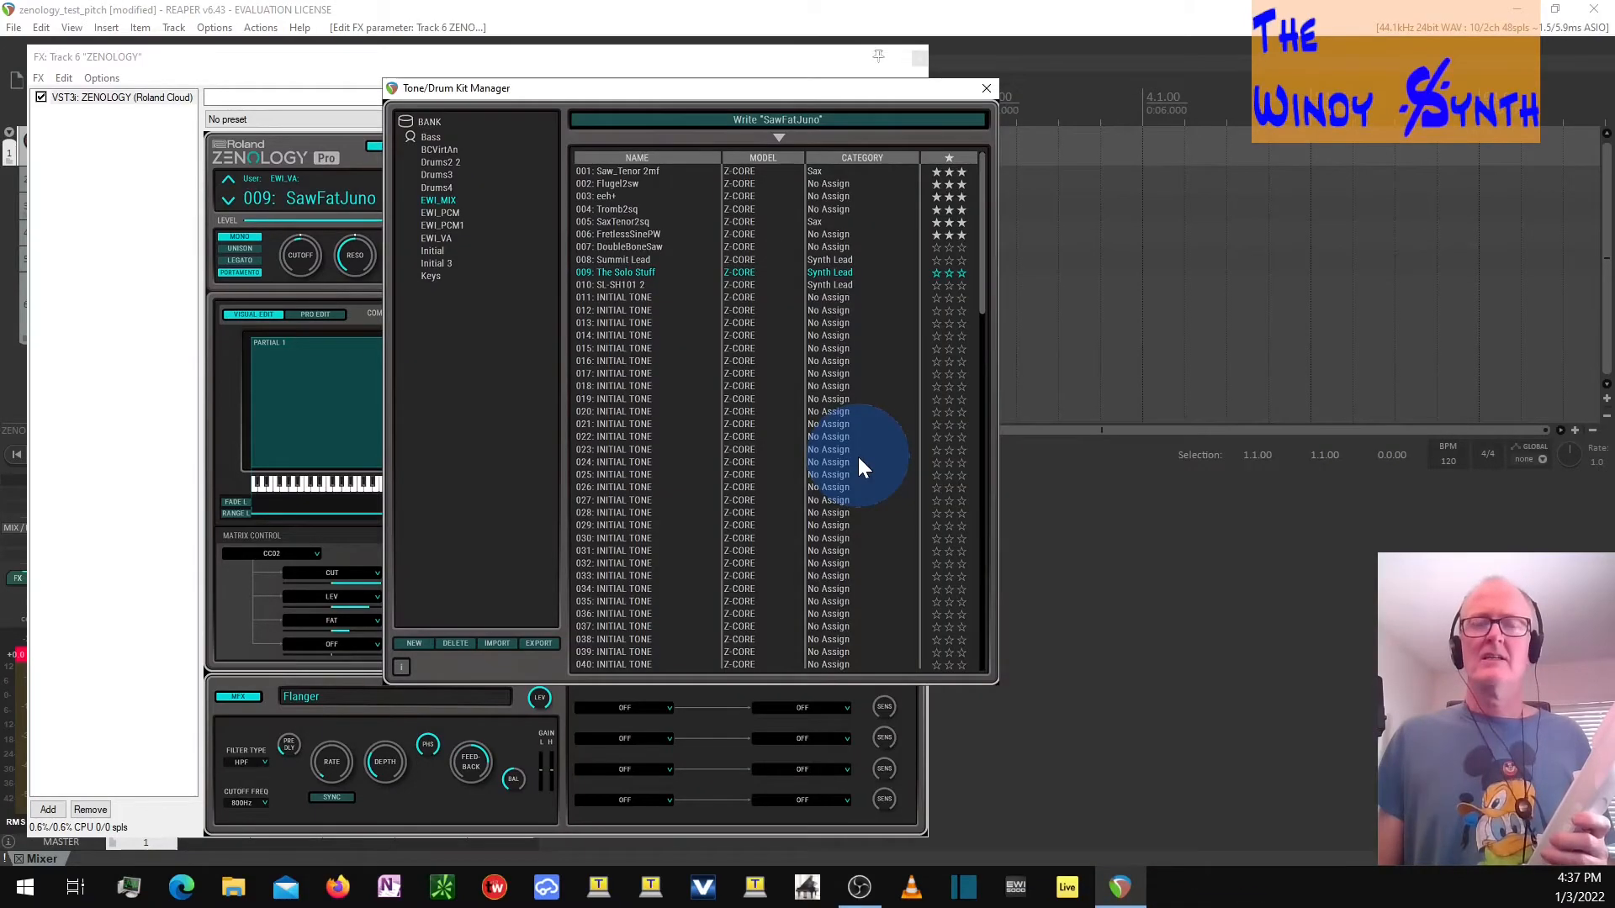